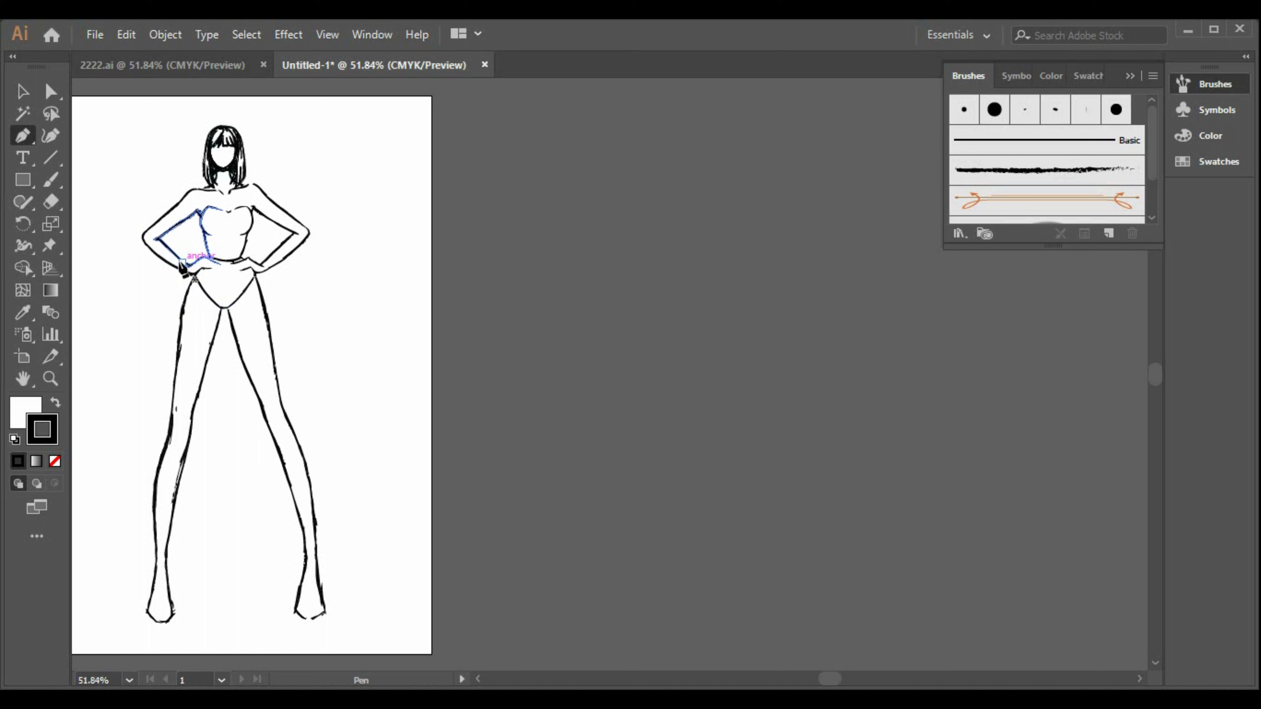
Step: Trace the dress outline with the Pen tool from the left-hand wrist over the outer arm and shoulder, and down the centre front to the waist
left_click(175, 266)
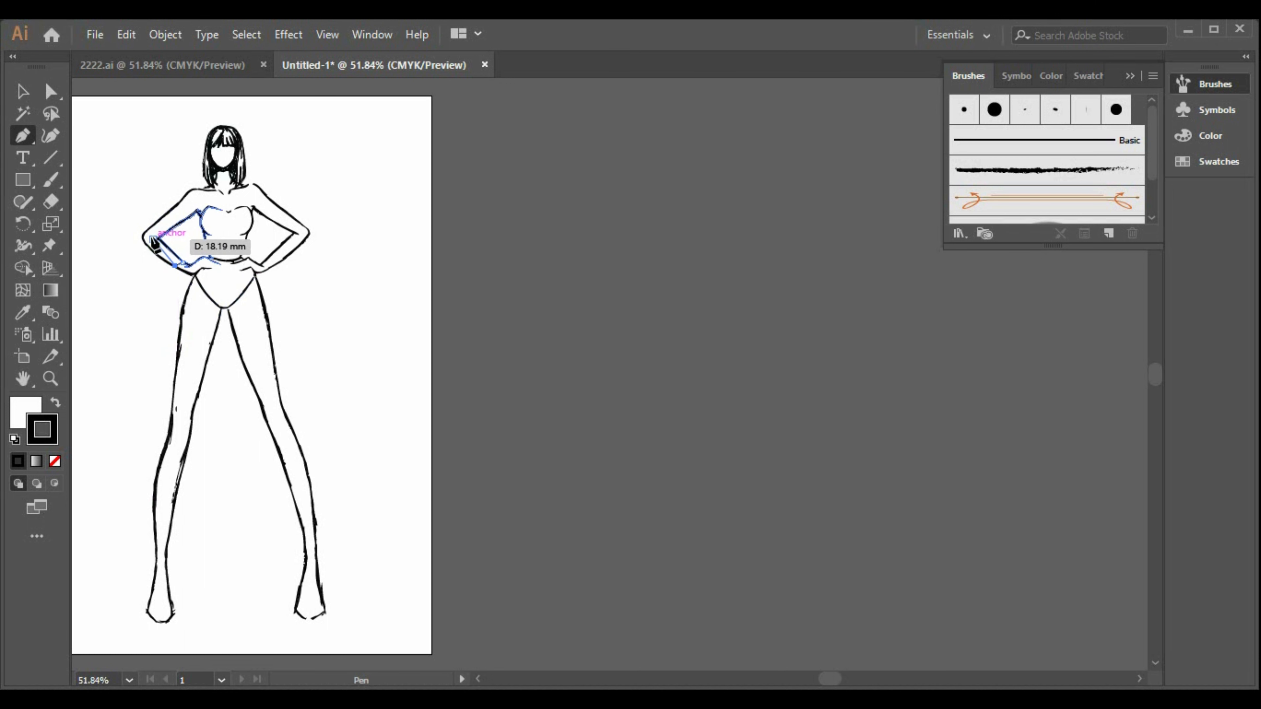
left_click_drag(145, 231, 165, 218)
left_click_drag(187, 192, 216, 185)
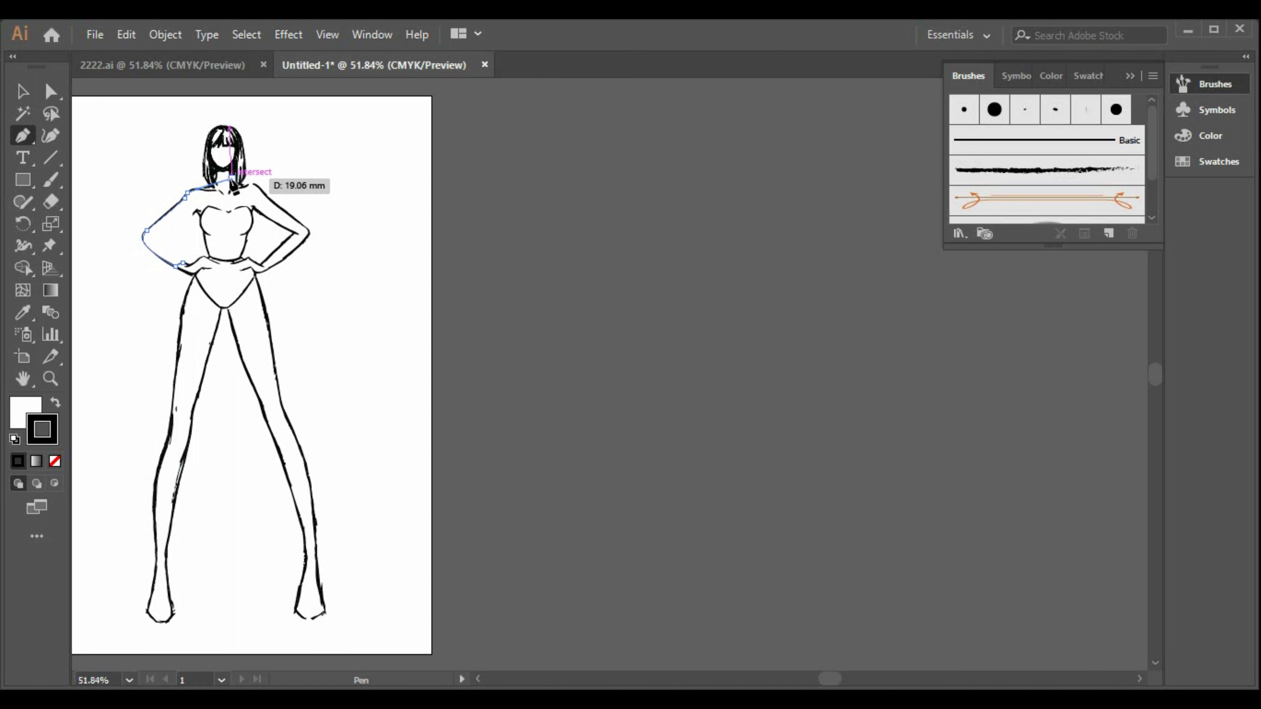
left_click(216, 181)
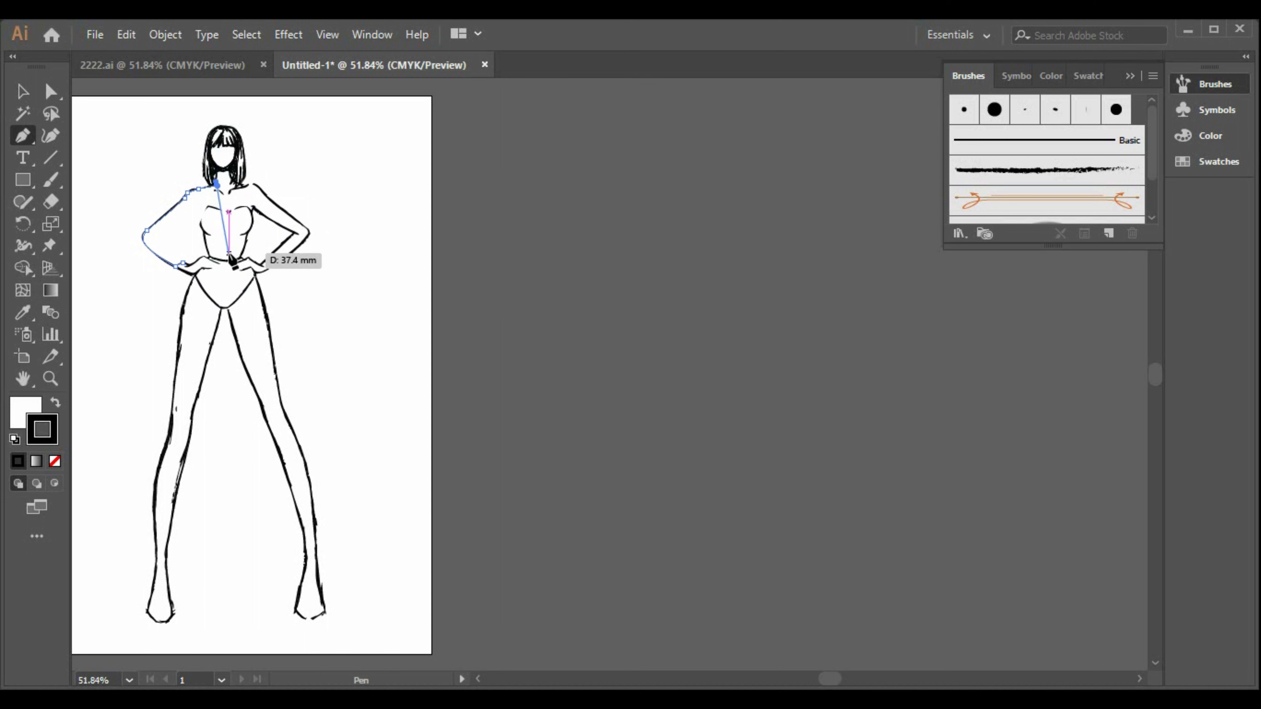
left_click_drag(224, 259, 232, 274)
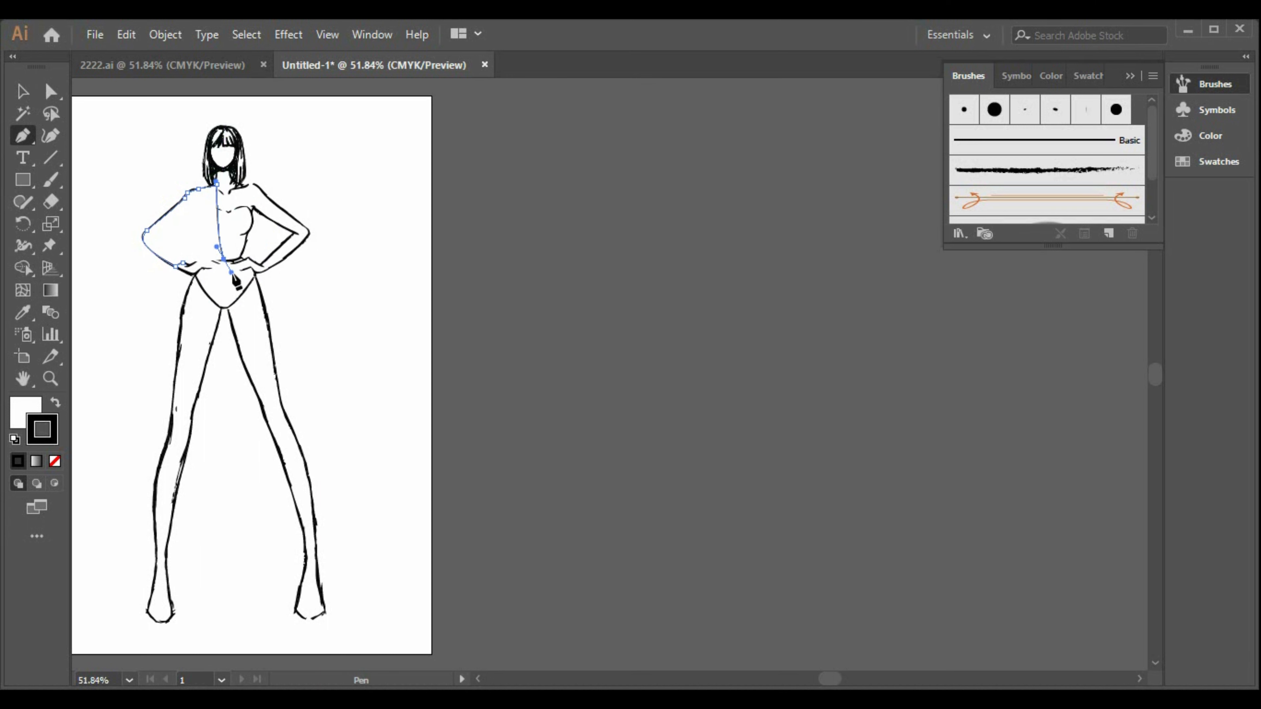
left_click(224, 260)
Step: Set the fill to none and continue the dress outline along the waist and down the right-hand hip to the upper thigh
left_click(30, 411)
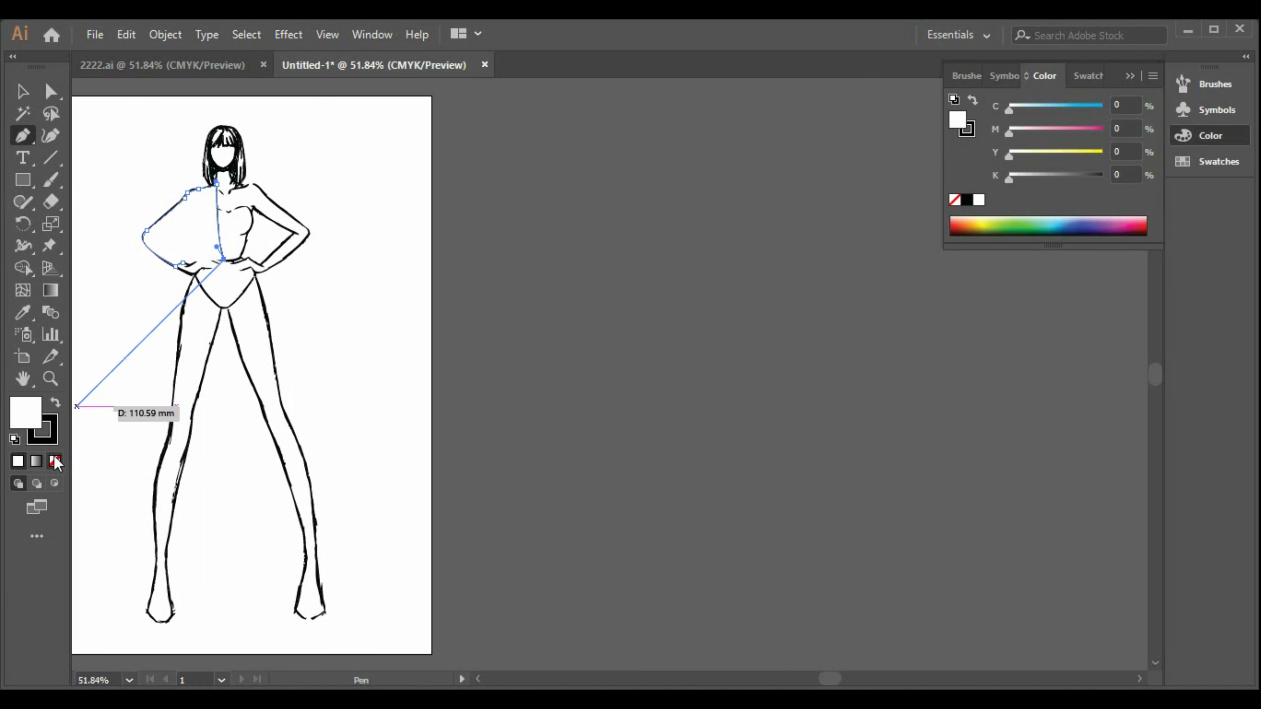
left_click(54, 461)
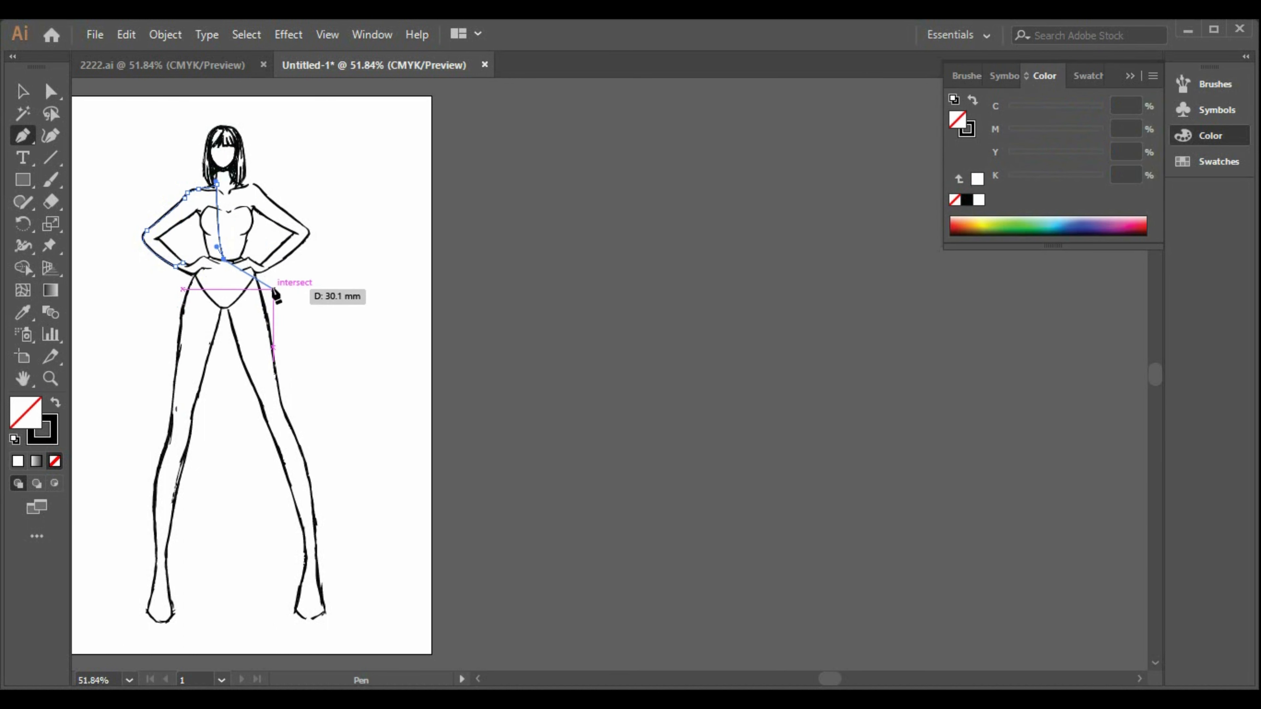
key("Escape")
left_click(241, 259)
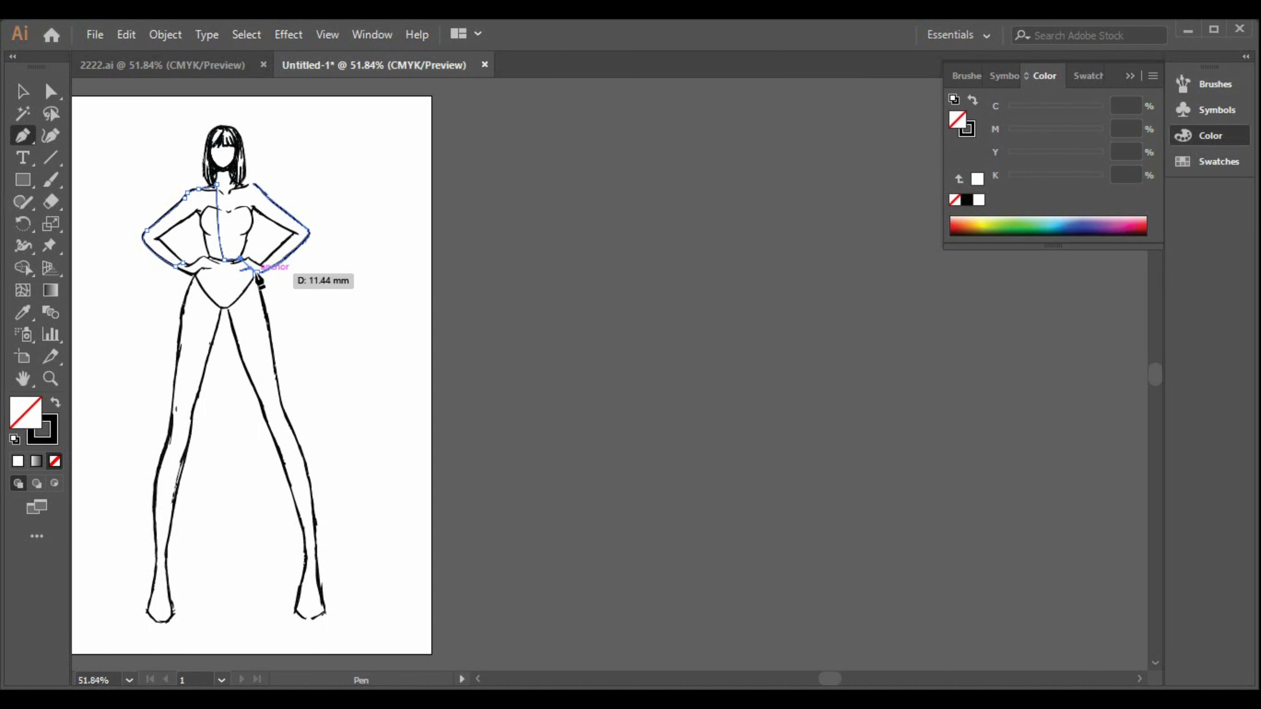
left_click_drag(256, 275, 260, 288)
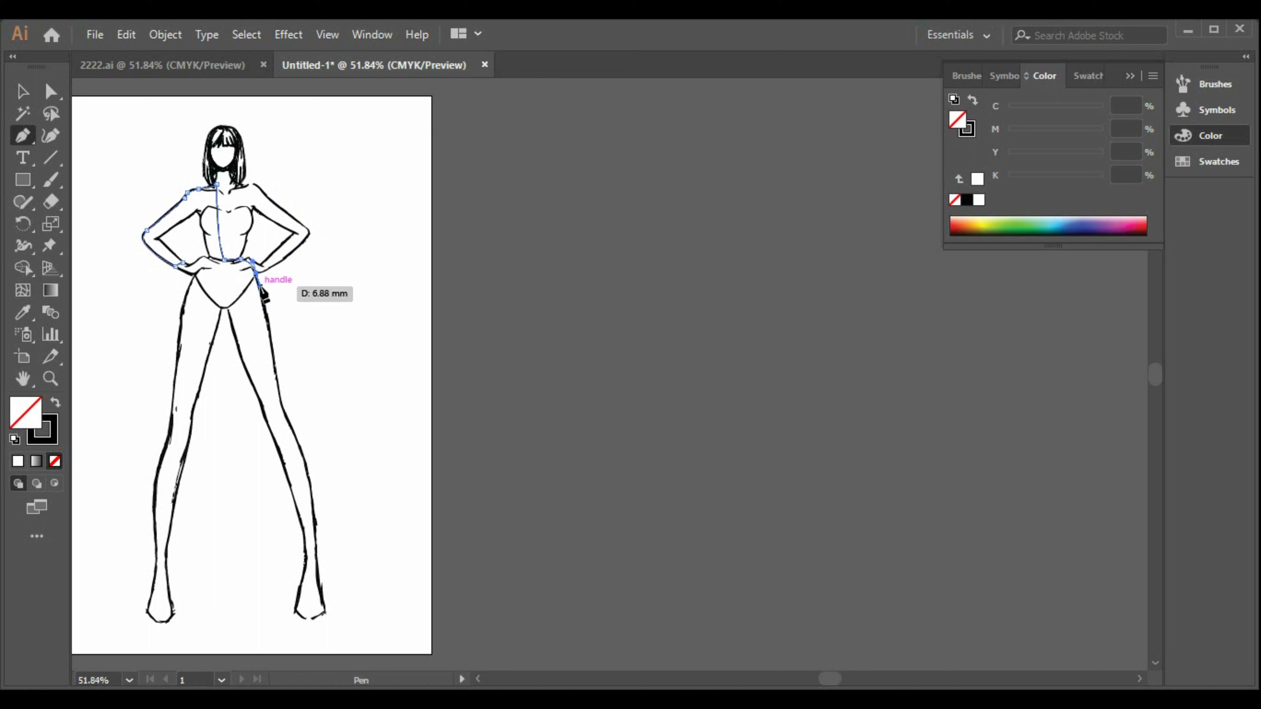
left_click(267, 321)
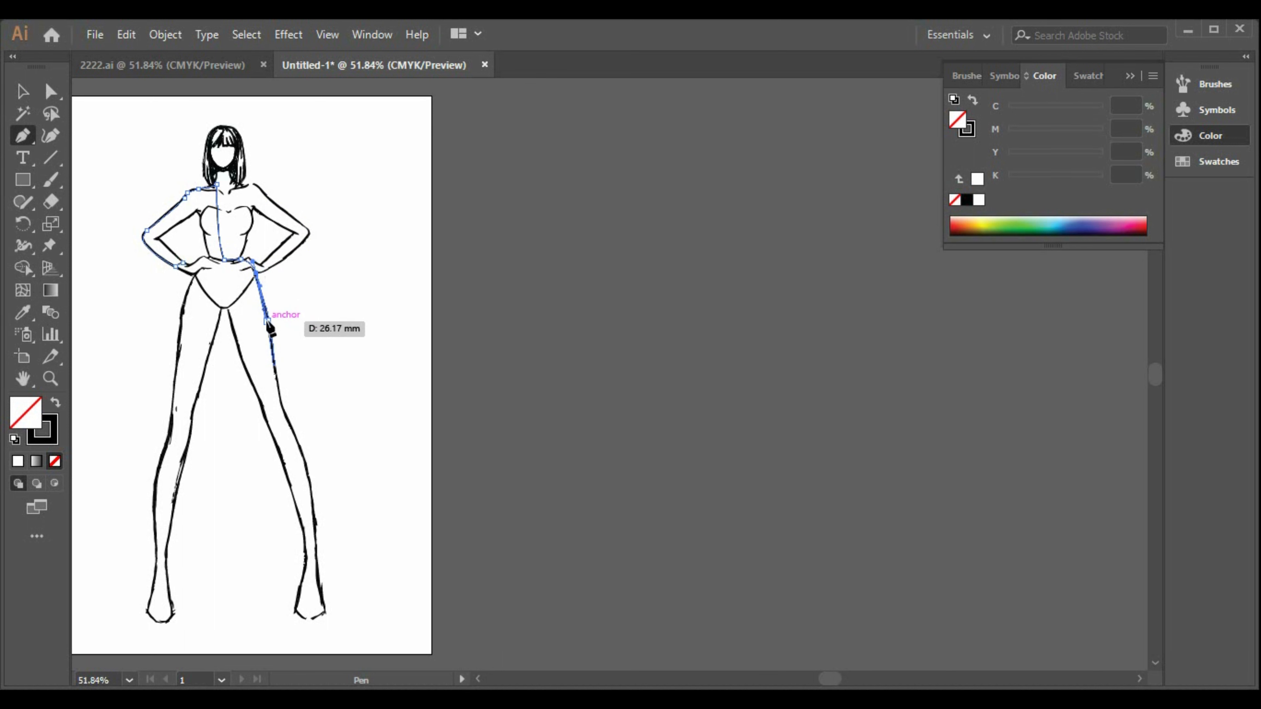
left_click_drag(268, 328, 273, 333)
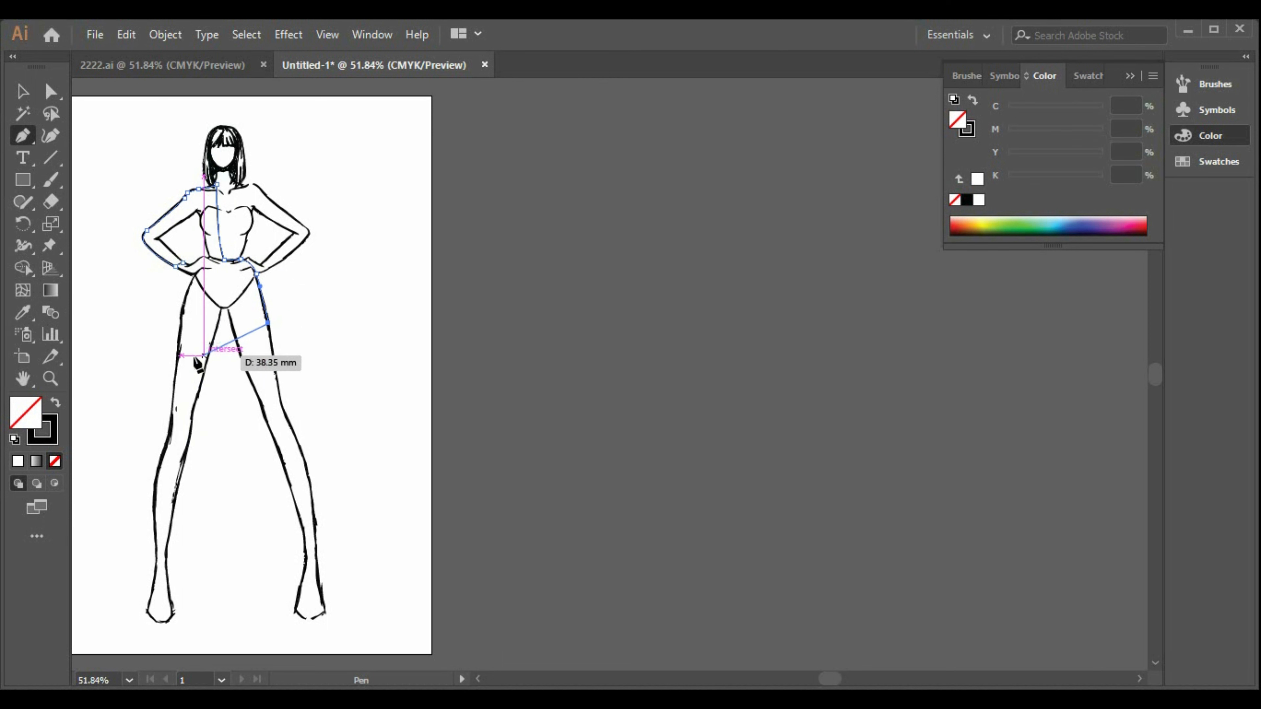
Step: Draw a curved diagonal hem across to the opposite thigh and bring the skirt's side edge up to the waist
left_click_drag(177, 367, 111, 443)
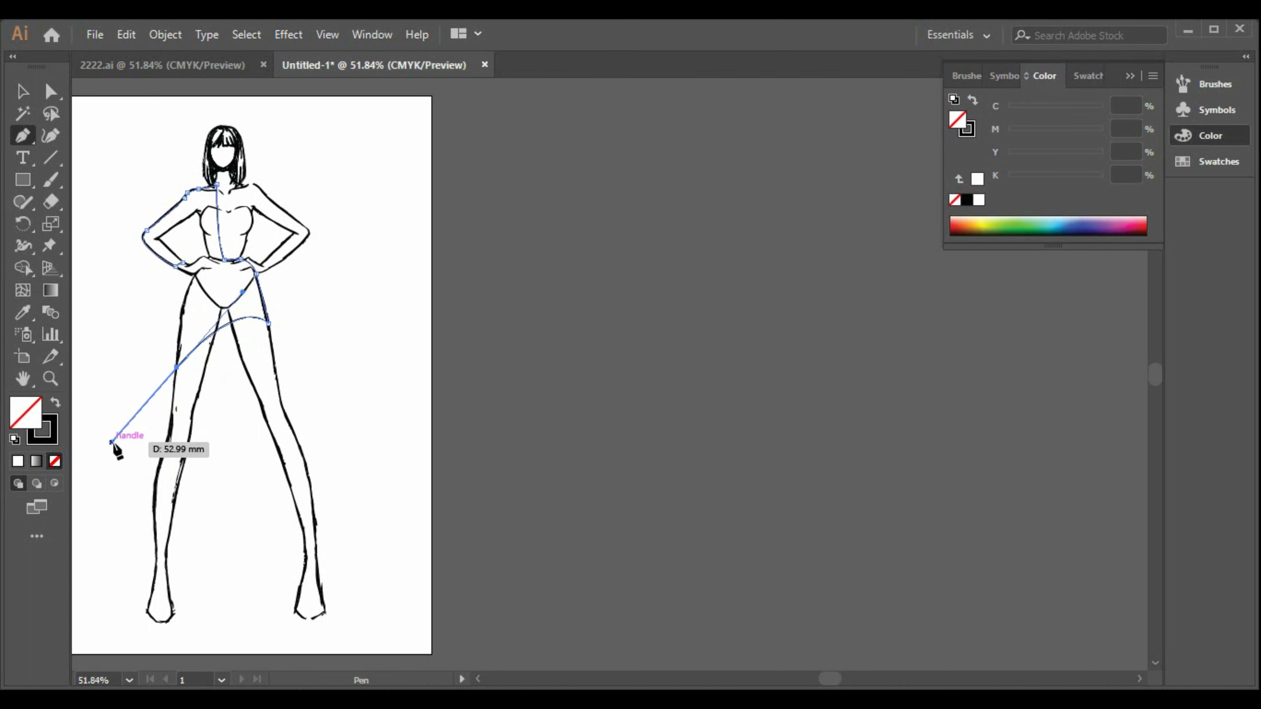
left_click(177, 369)
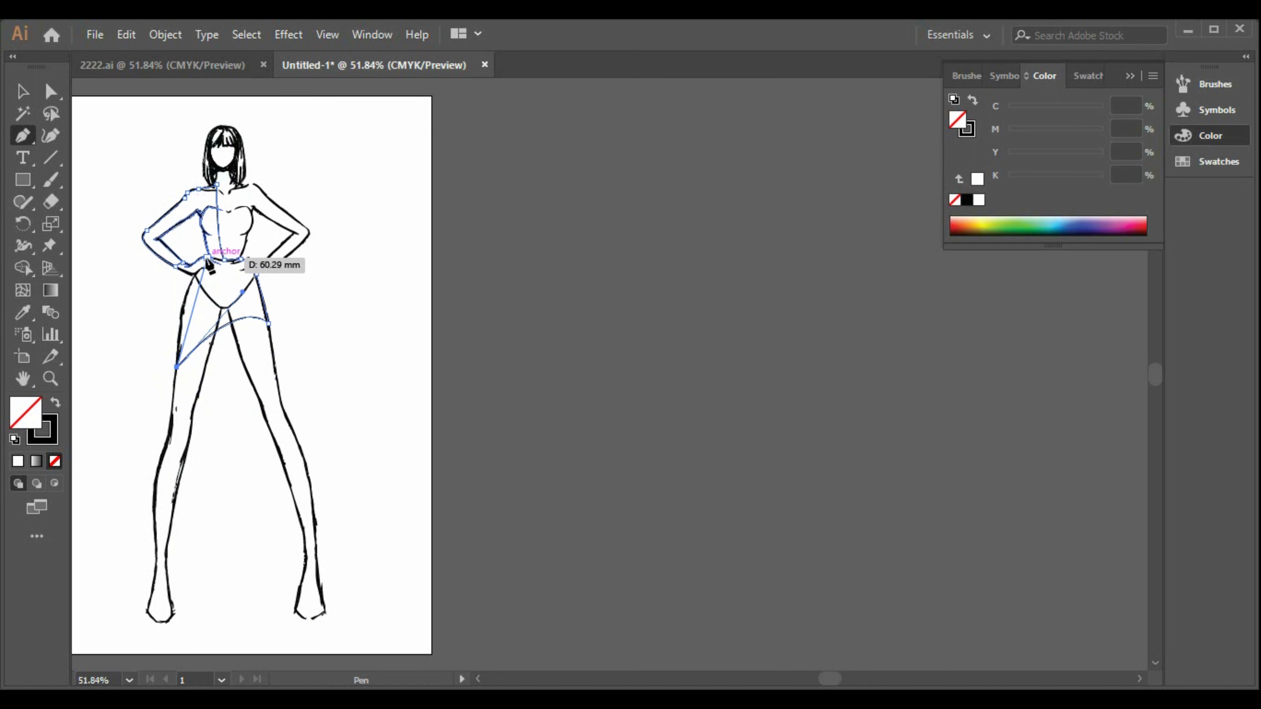
left_click_drag(207, 259, 240, 221)
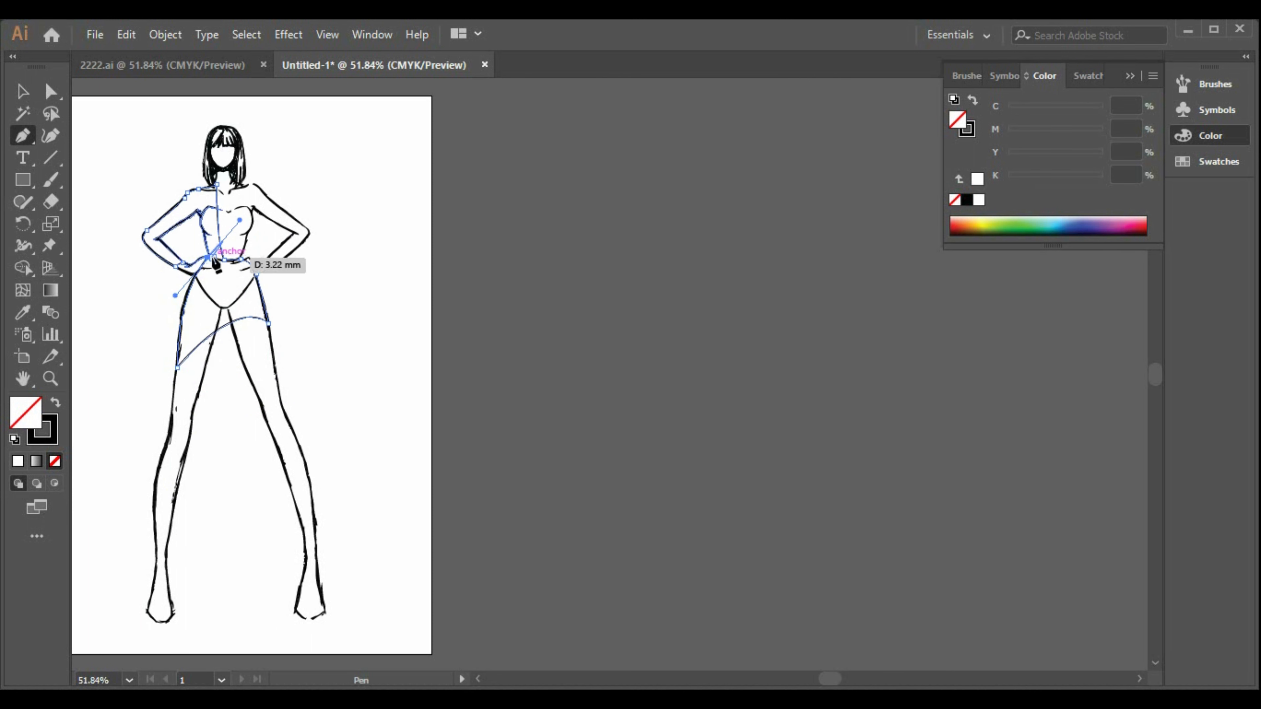
left_click(208, 257)
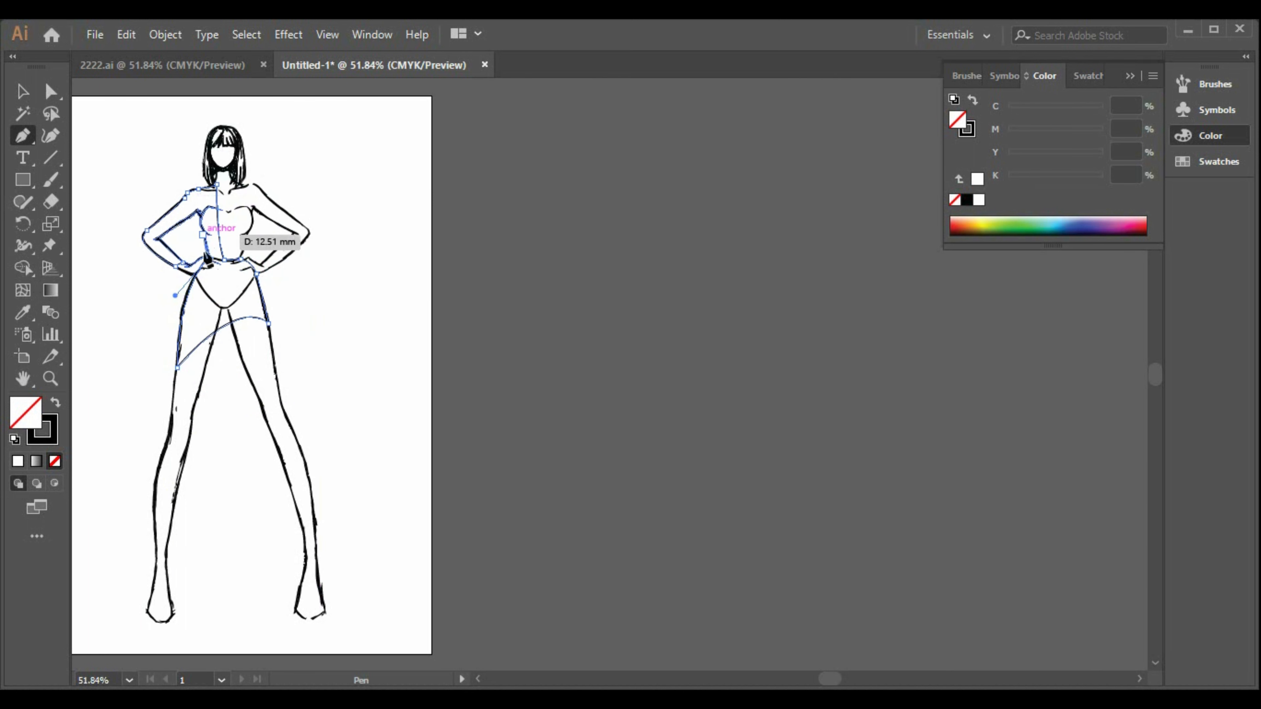
Step: Close the dress outline through the underarm and inner elbow back to the starting wrist
left_click(197, 209)
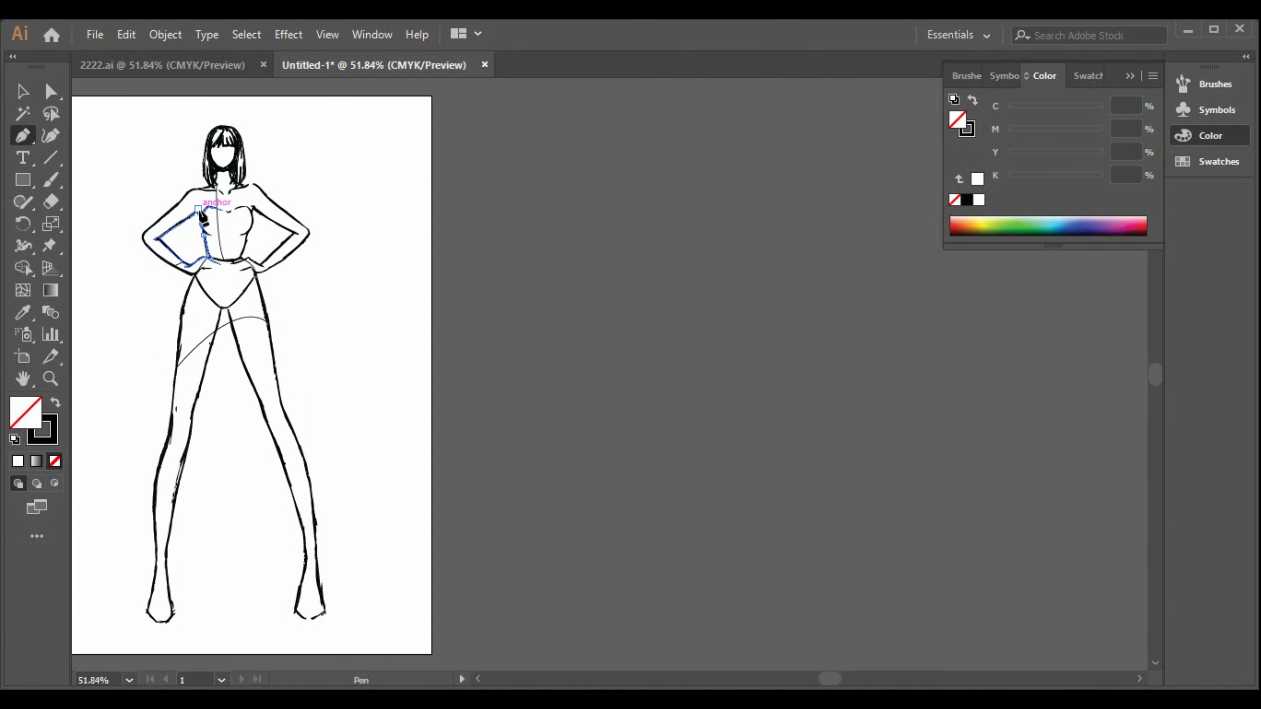
left_click(157, 239)
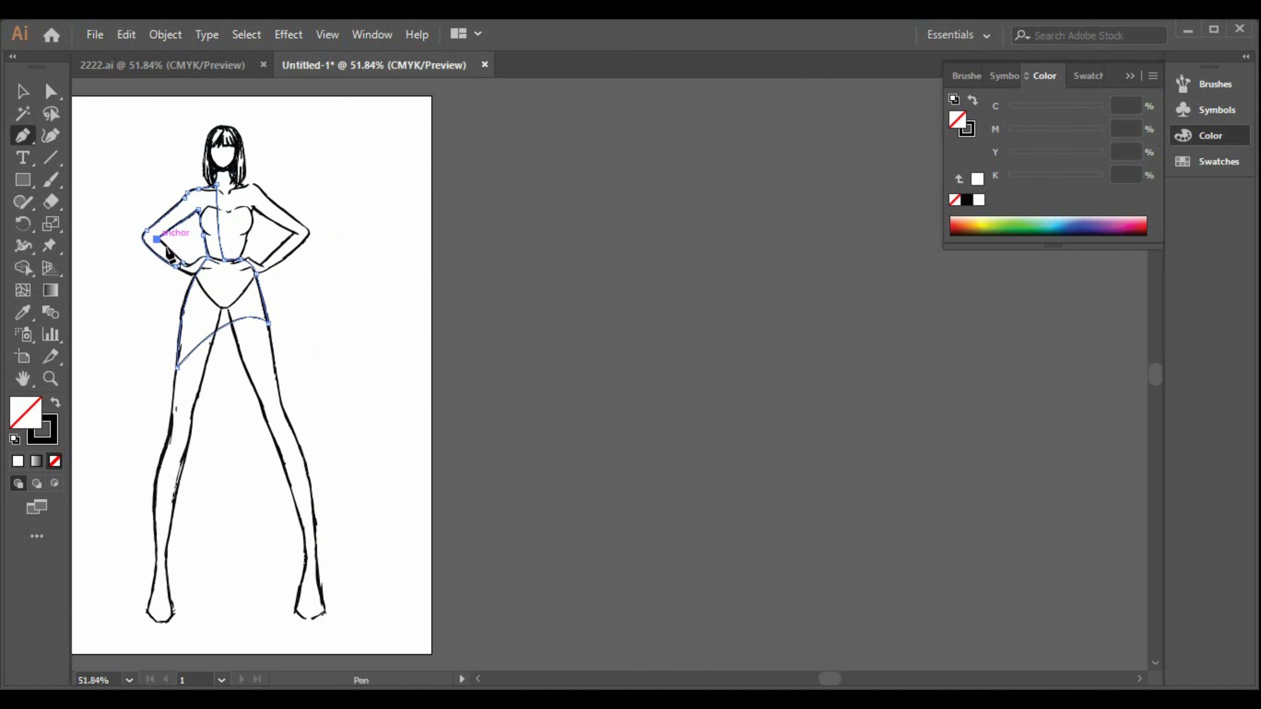
left_click(182, 263)
left_click(22, 92)
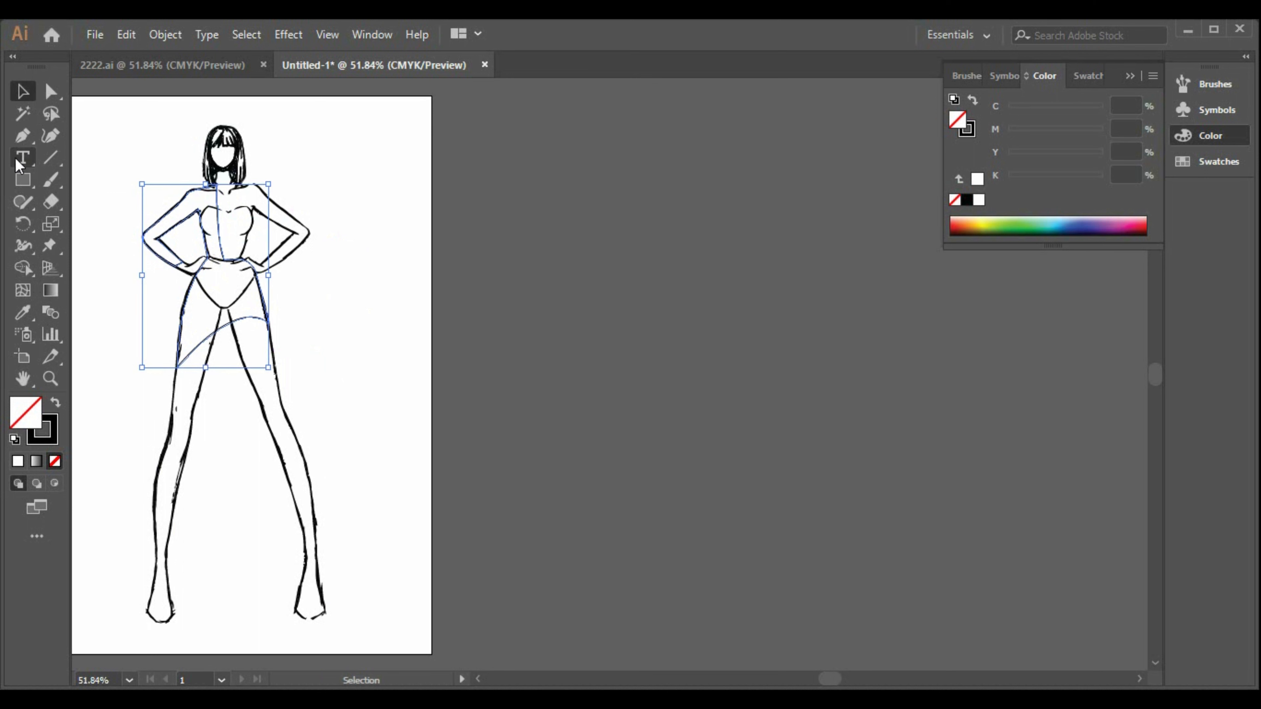
Step: Draw a closed bust panel with the Pen tool over the figure's right-hand bust, from mid-chest around the side and back with a curved inner edge
left_click(20, 140)
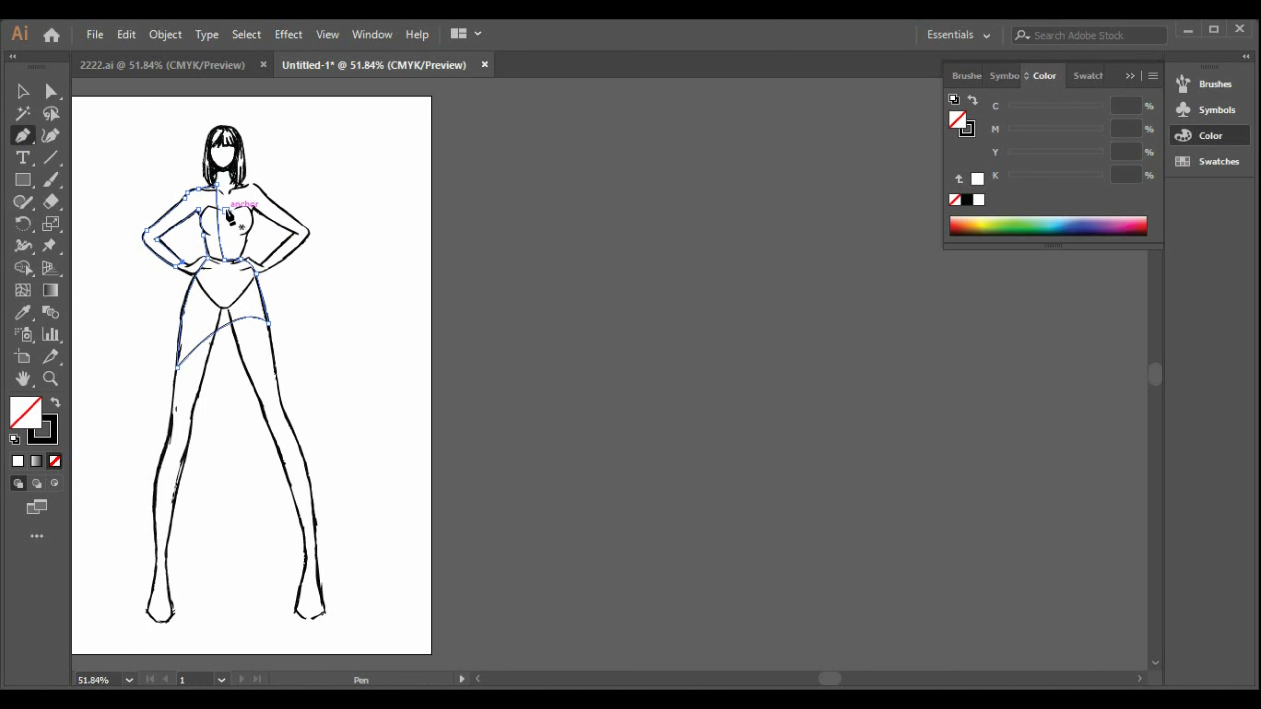
left_click(231, 211)
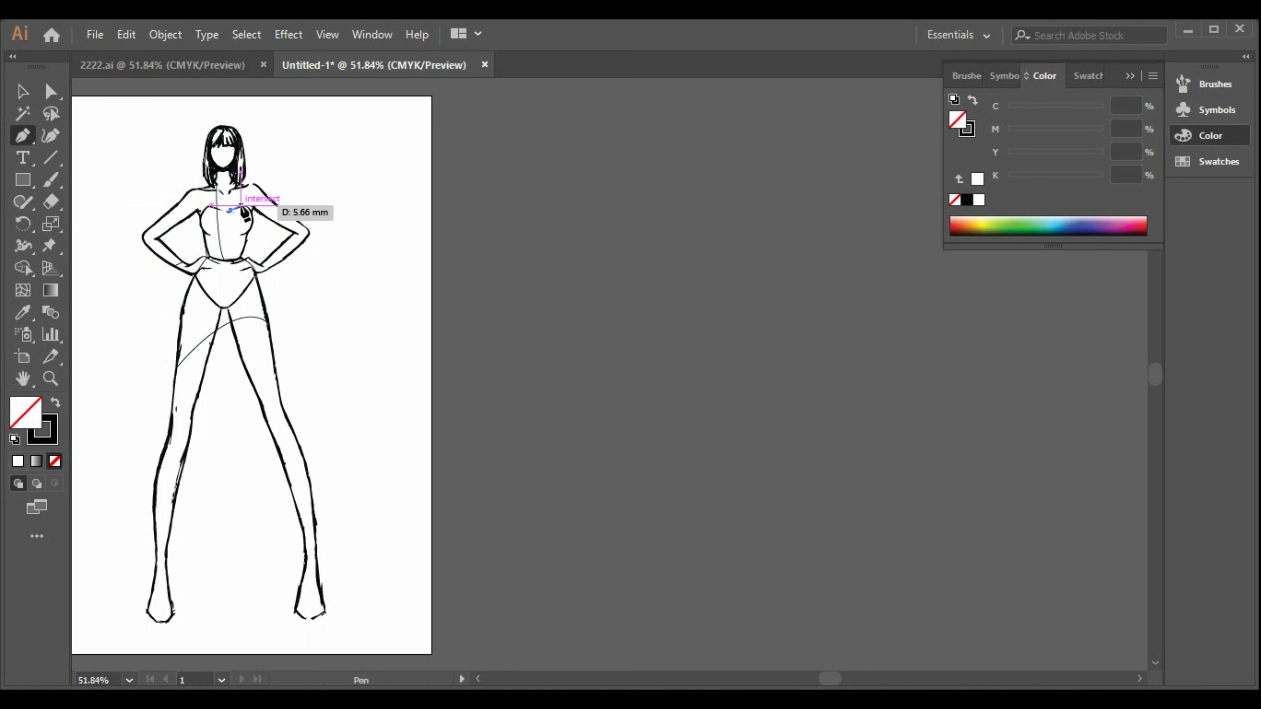
left_click(240, 205)
left_click(252, 208)
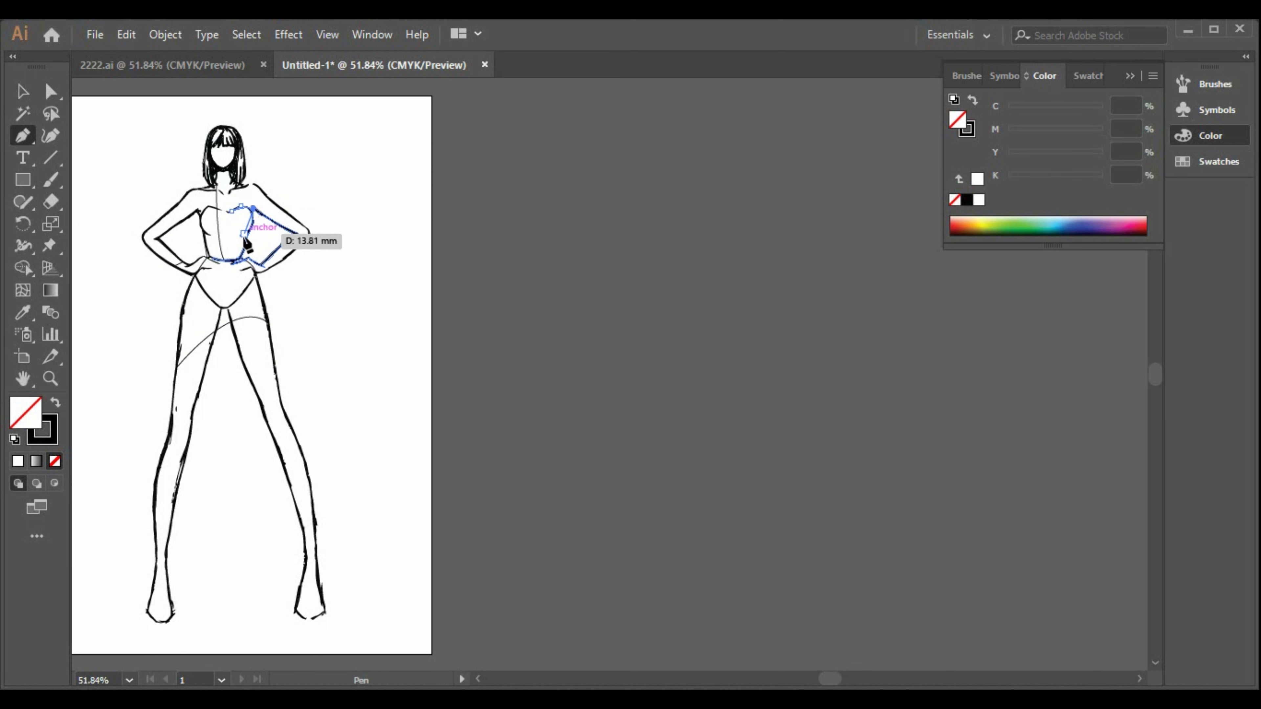
left_click(245, 235)
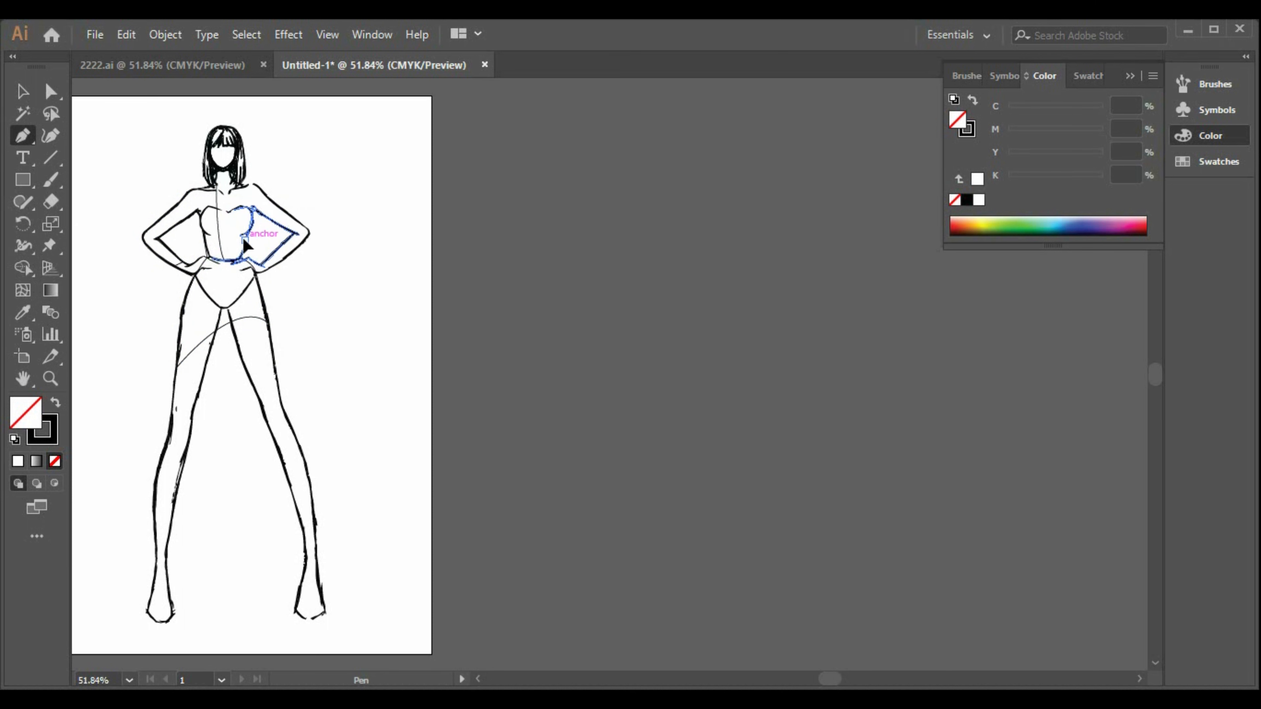
key("ctrl+z")
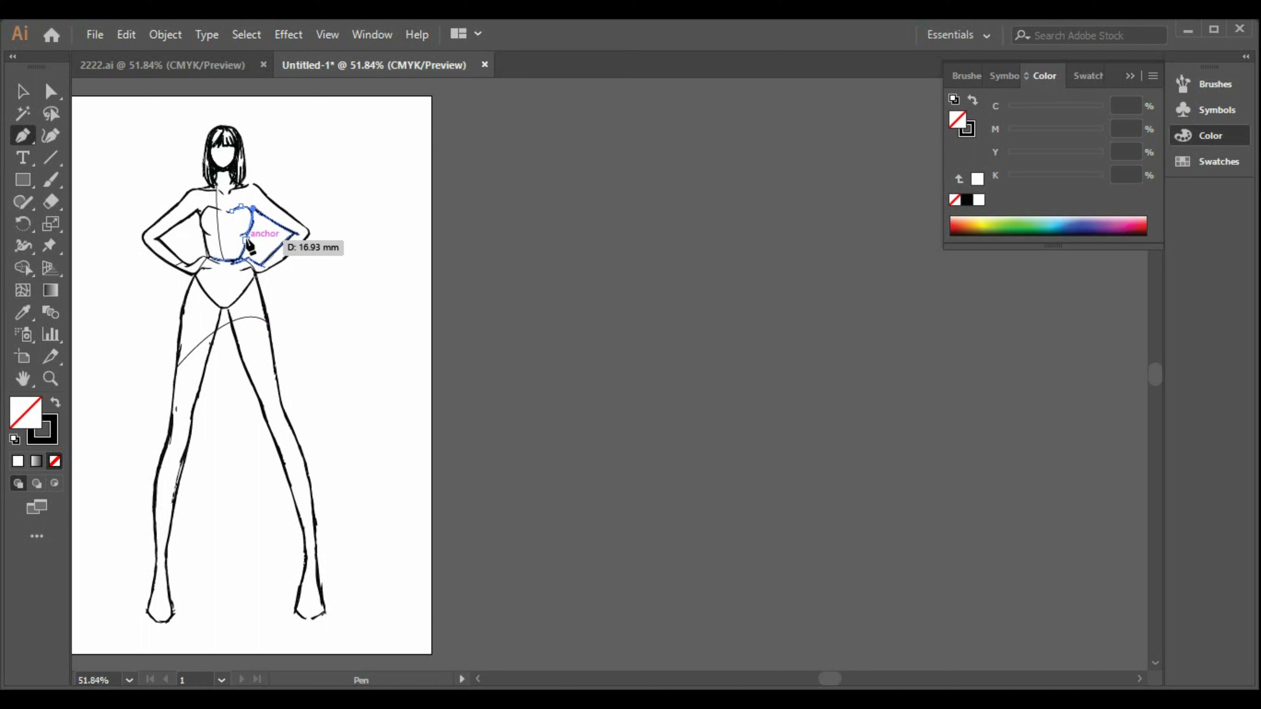
left_click_drag(250, 233, 243, 234)
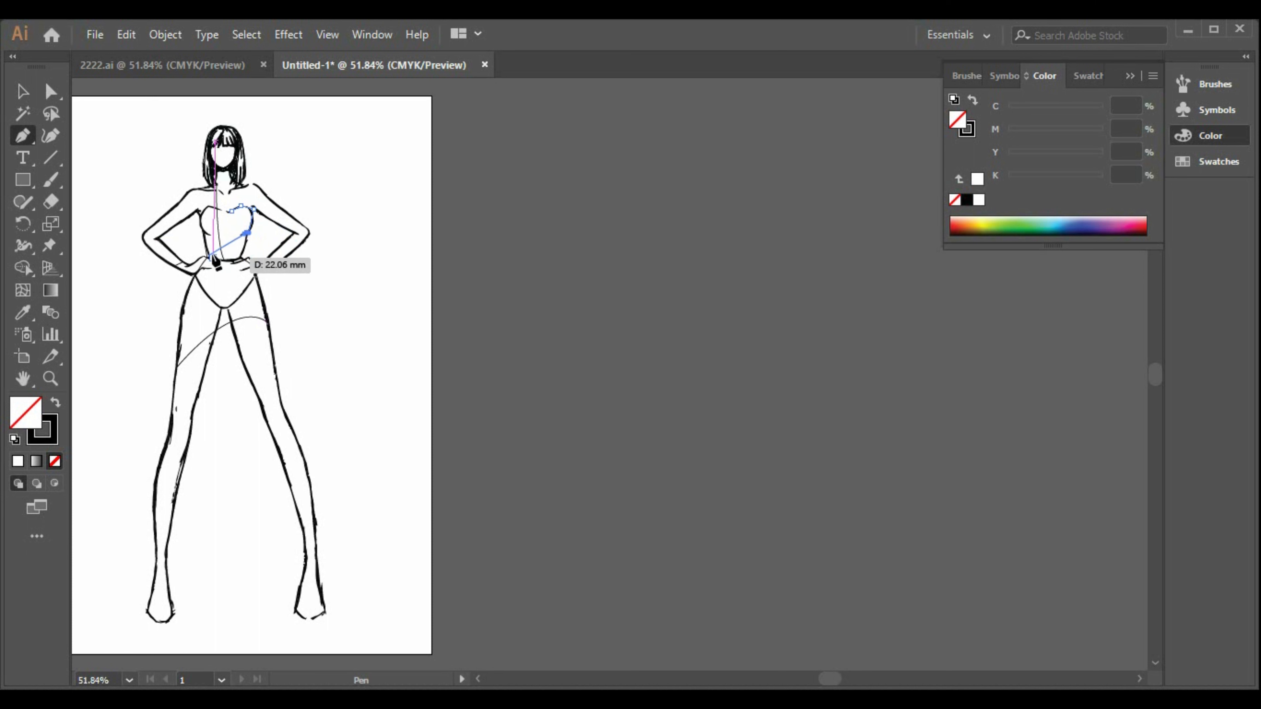
left_click(220, 236)
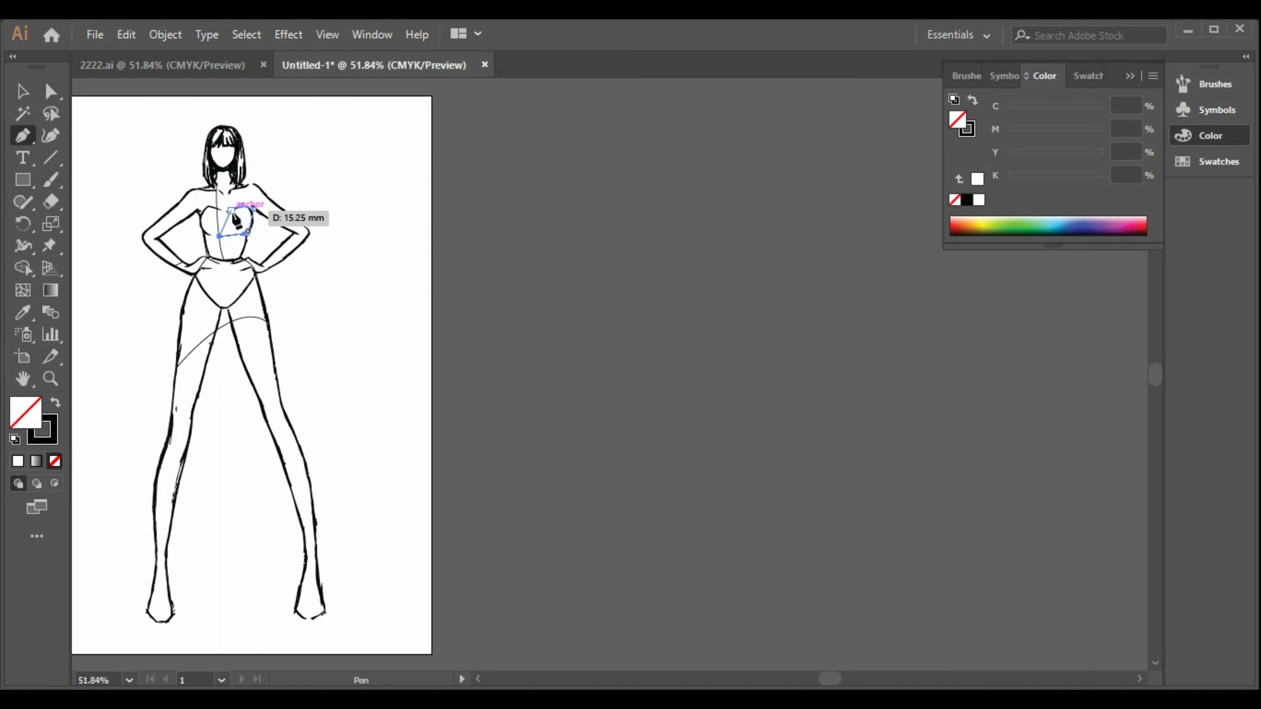
left_click_drag(232, 213, 222, 183)
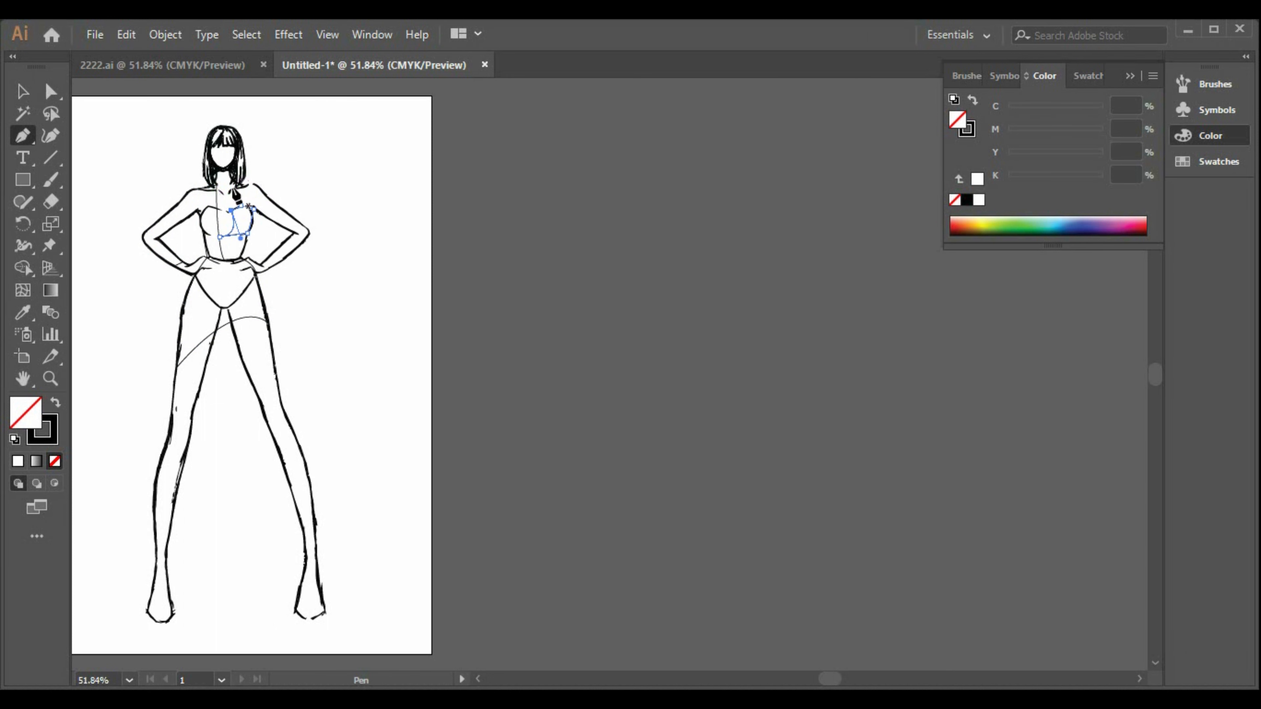
left_click(22, 92)
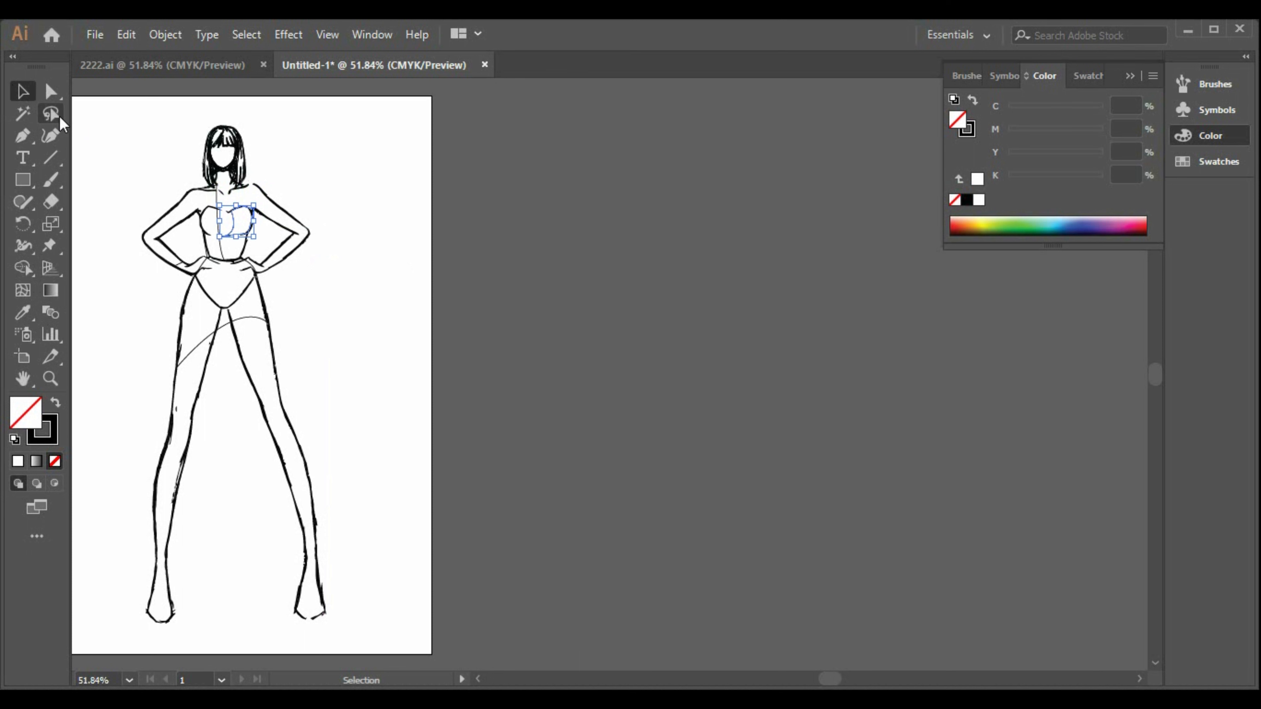
Step: Trace the inner edge of the right-hand sleeve with the Pen tool from the wrist through the inner elbow to the underarm
left_click(22, 135)
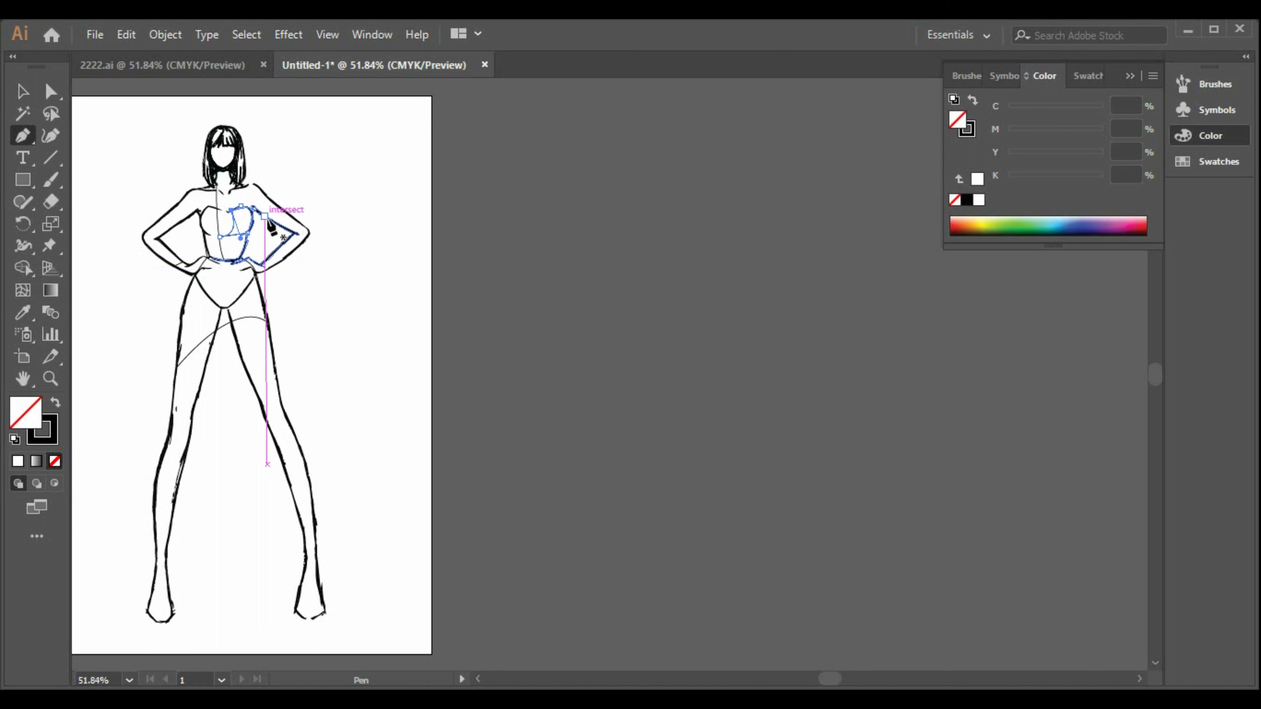
left_click(261, 264)
left_click(293, 234)
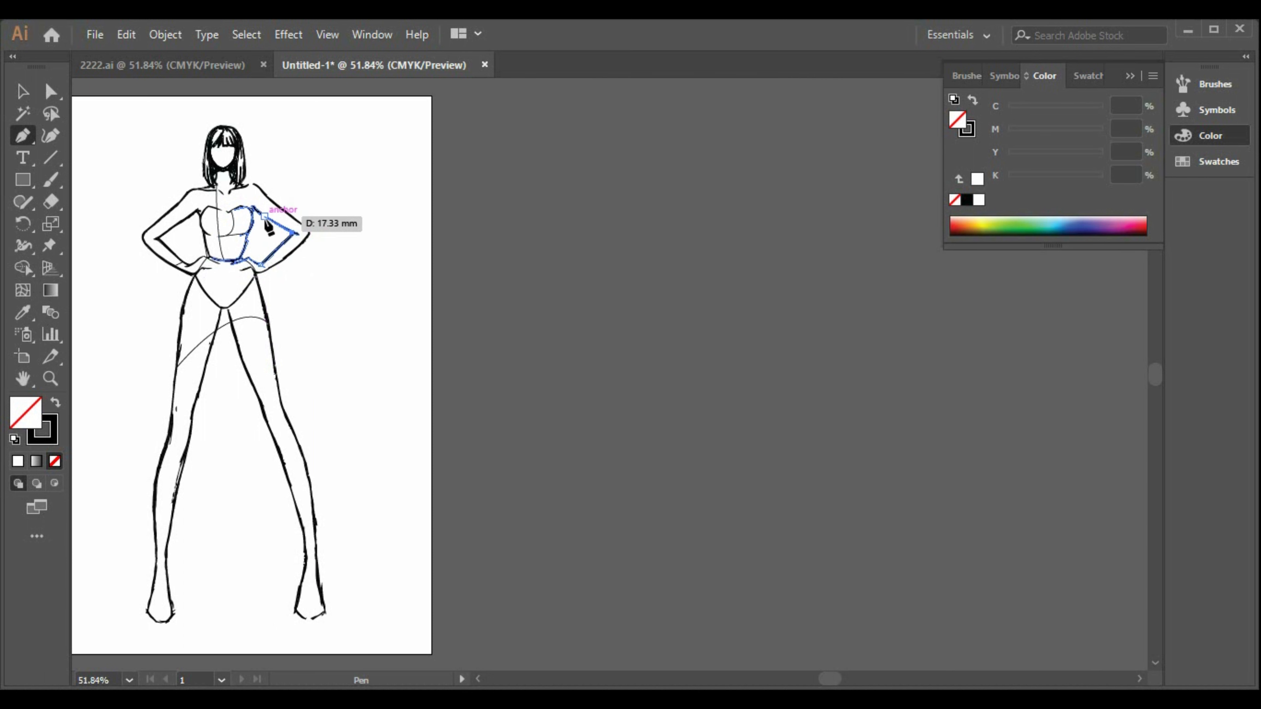
left_click(253, 209)
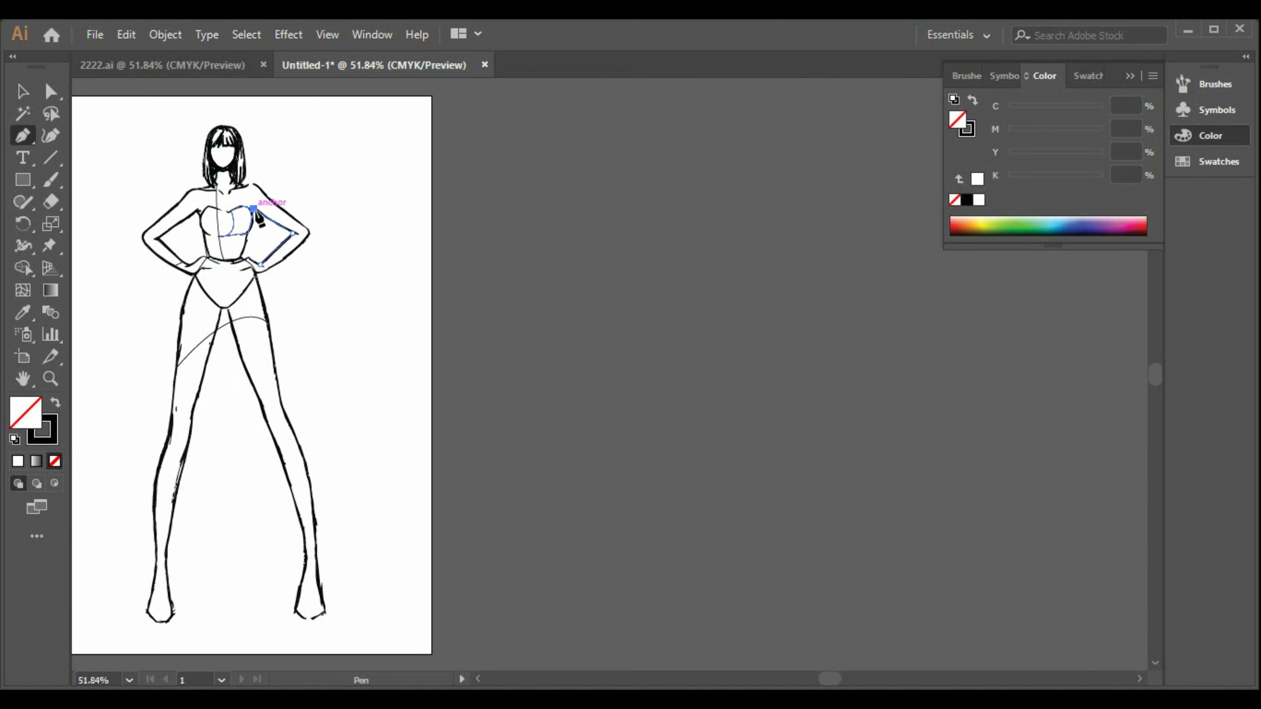
Step: Continue the sleeve outline across the upper arm and around the outer elbow down to the wrist
left_click(266, 196)
left_click(304, 227)
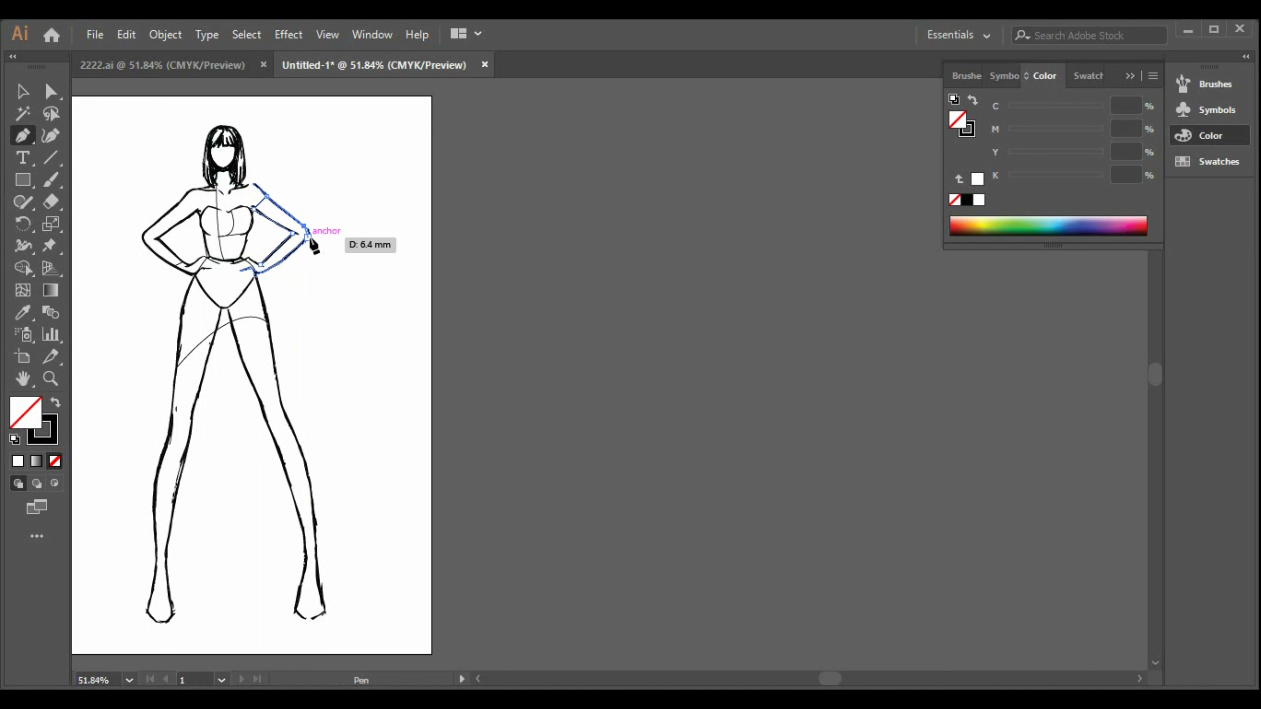
left_click_drag(305, 242, 296, 249)
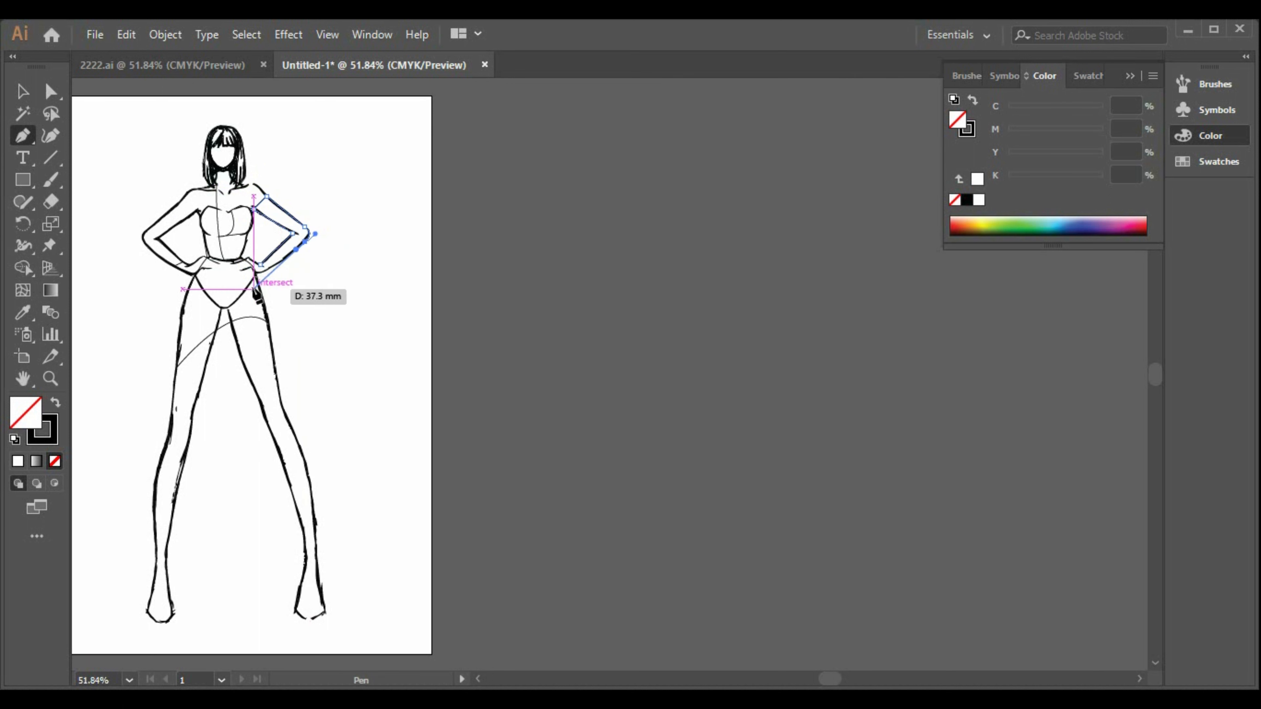
left_click(263, 269)
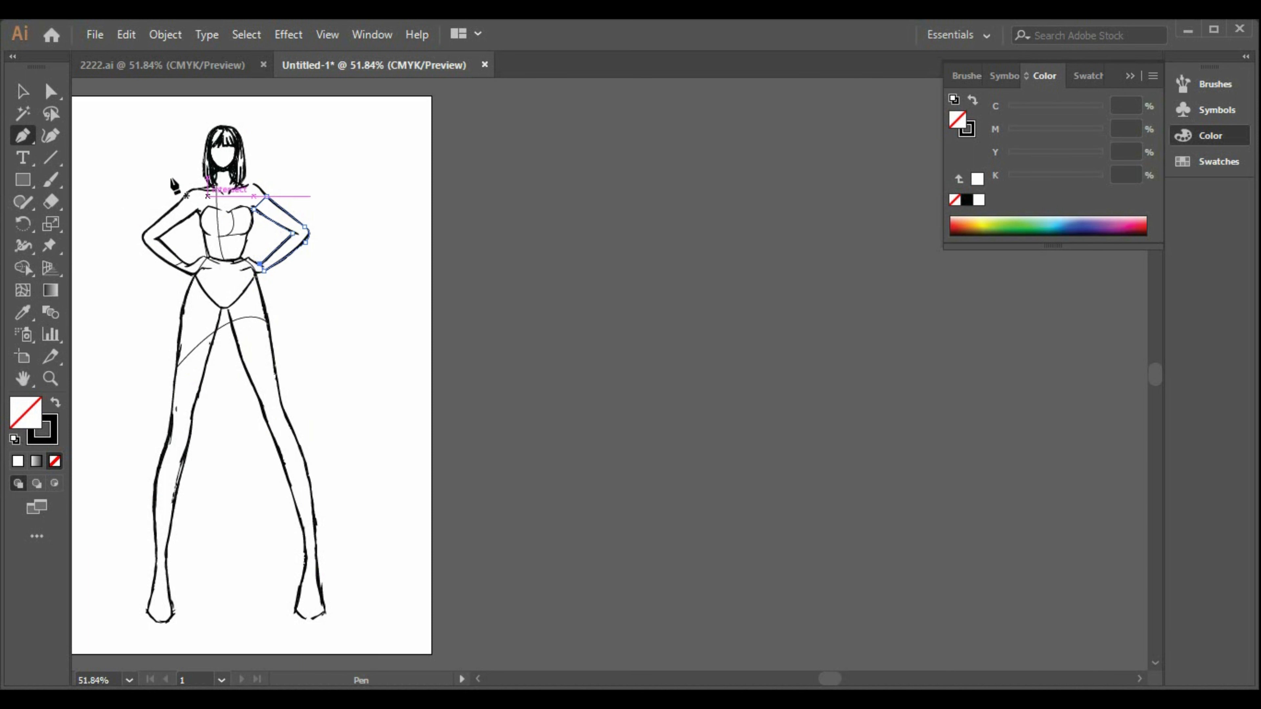
Step: Give the closed dress outline a black fill and a black stroke
left_click(23, 91)
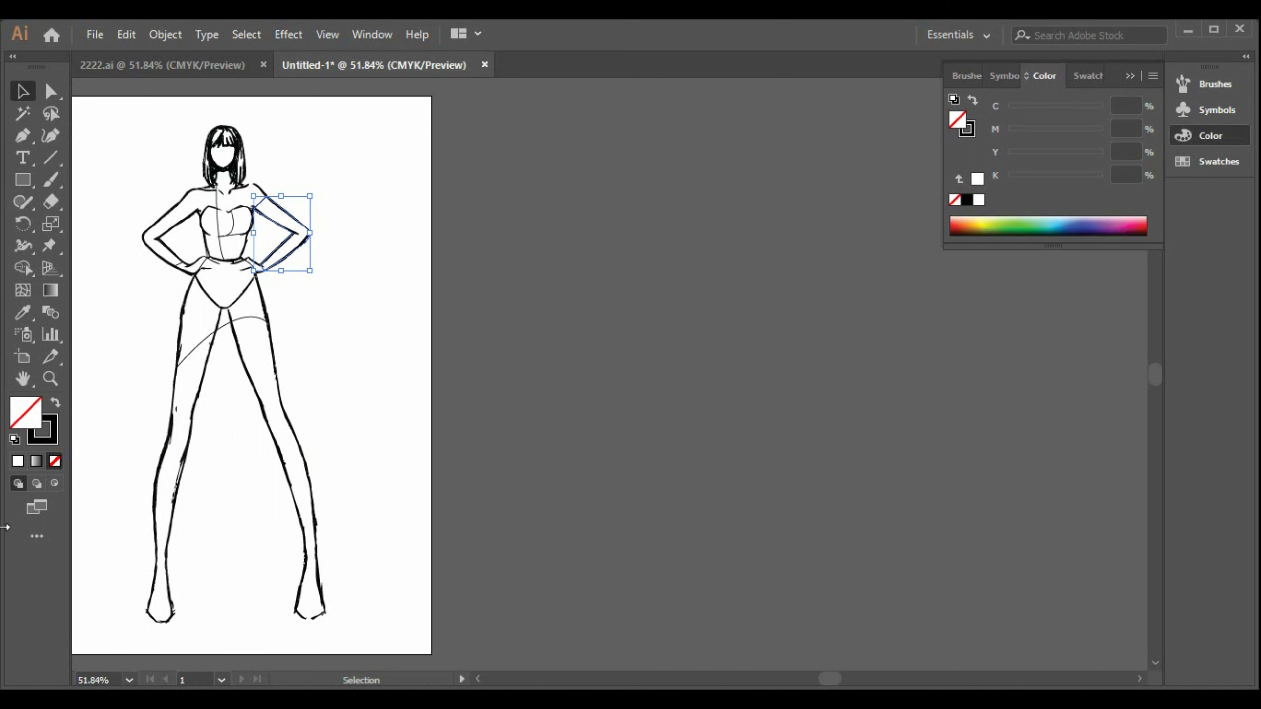
left_click(321, 304)
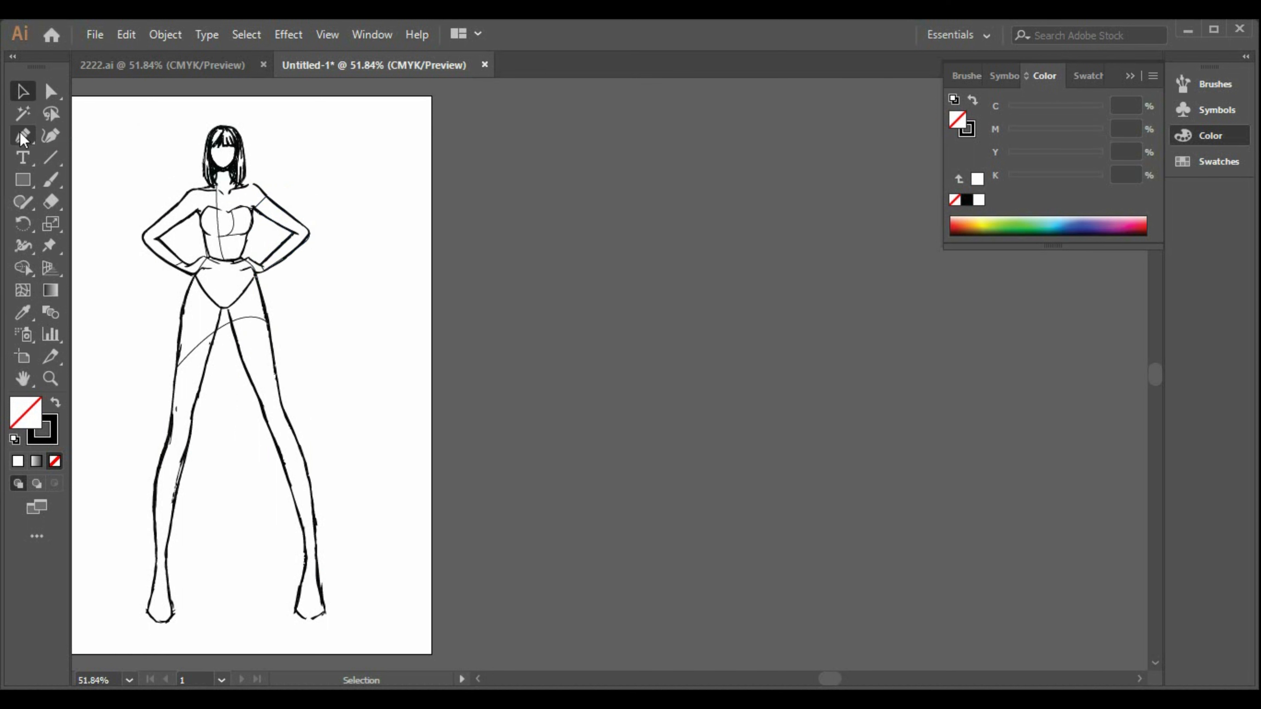
left_click(193, 274)
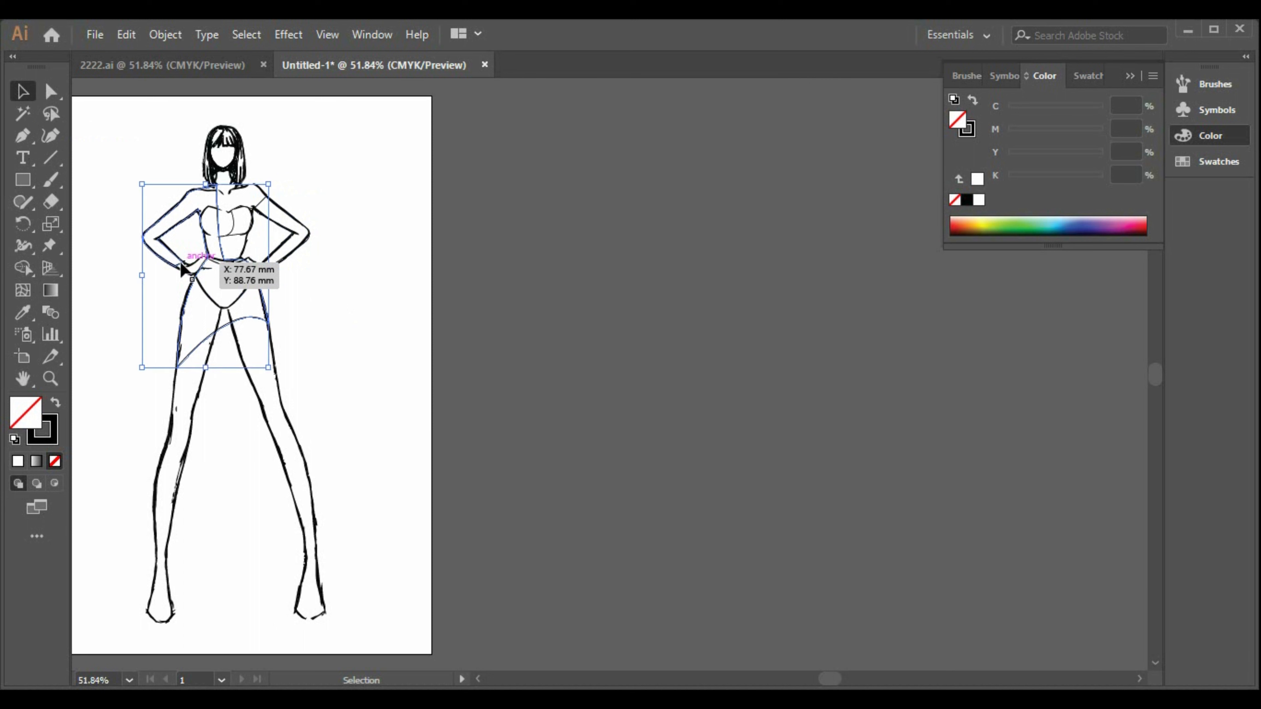
left_click(348, 377)
left_click(254, 317)
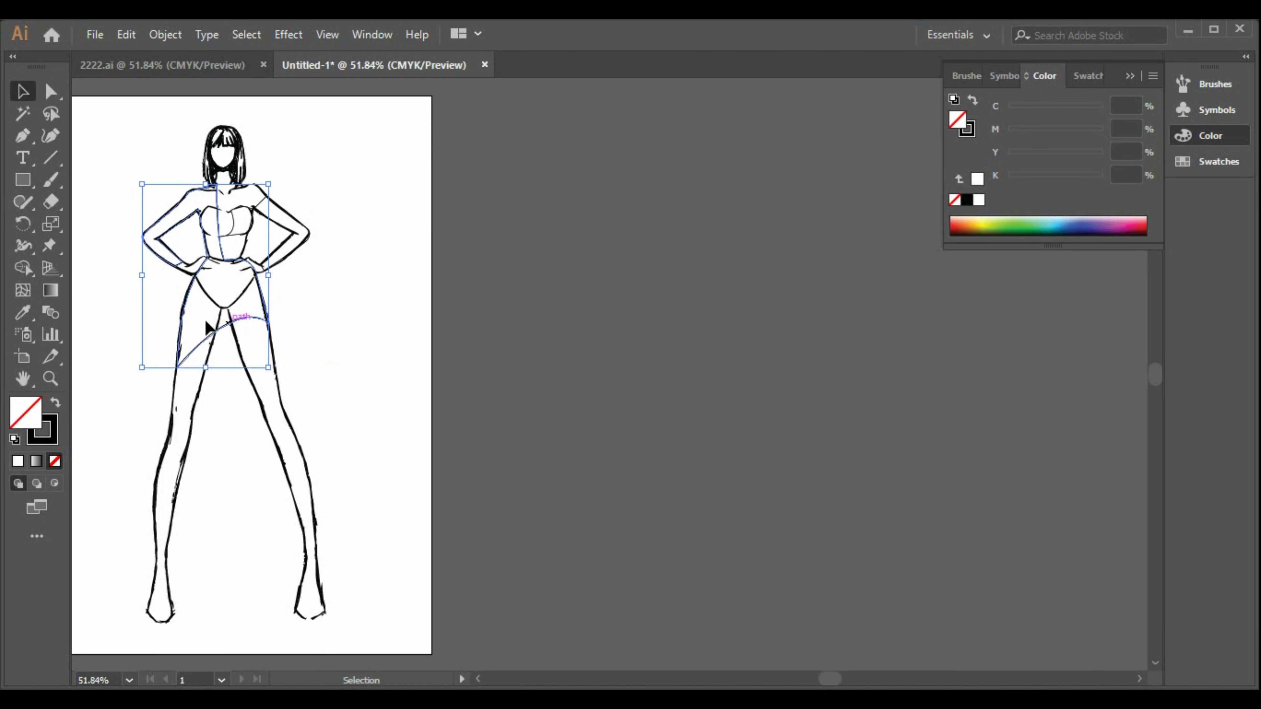
left_click(56, 407)
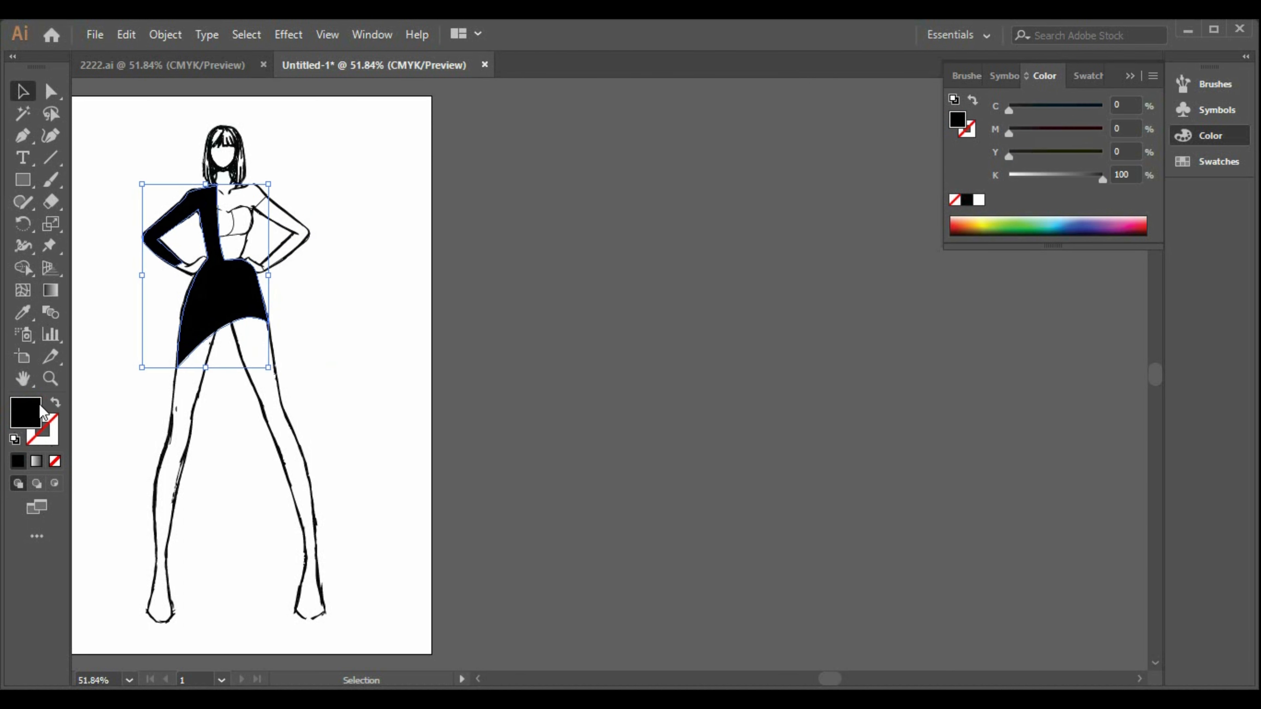
left_click(52, 445)
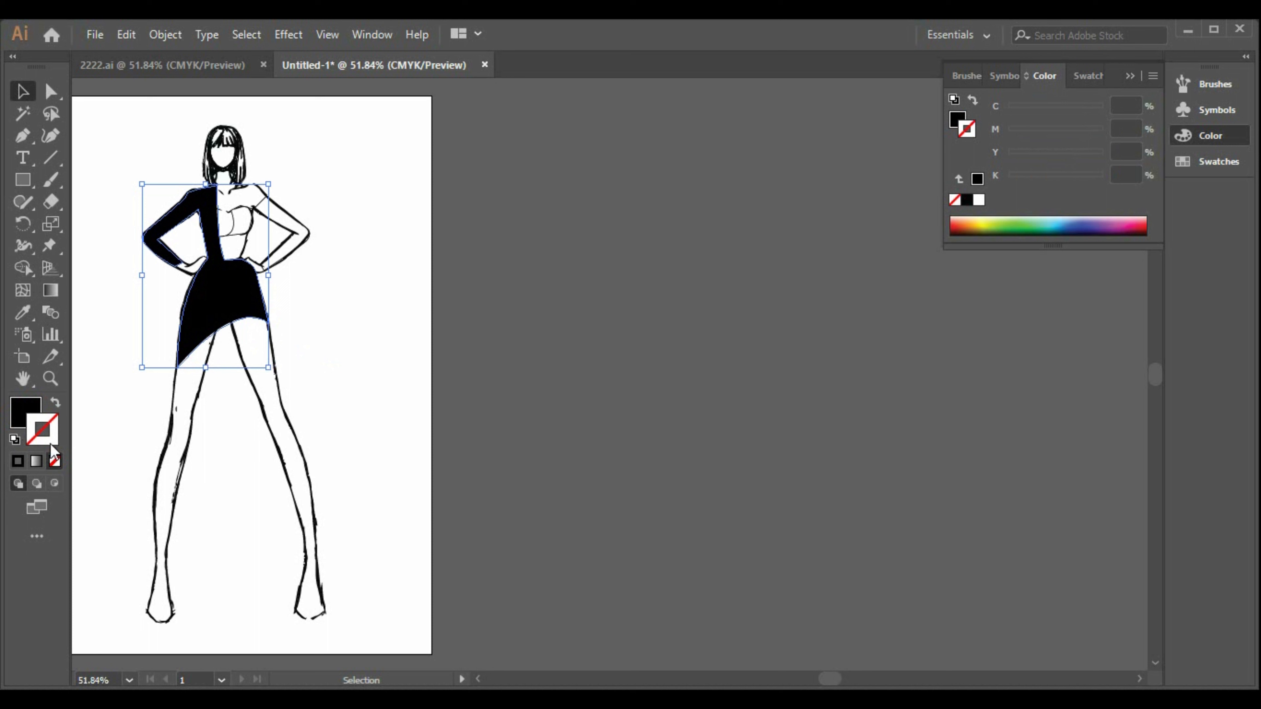
left_click(966, 204)
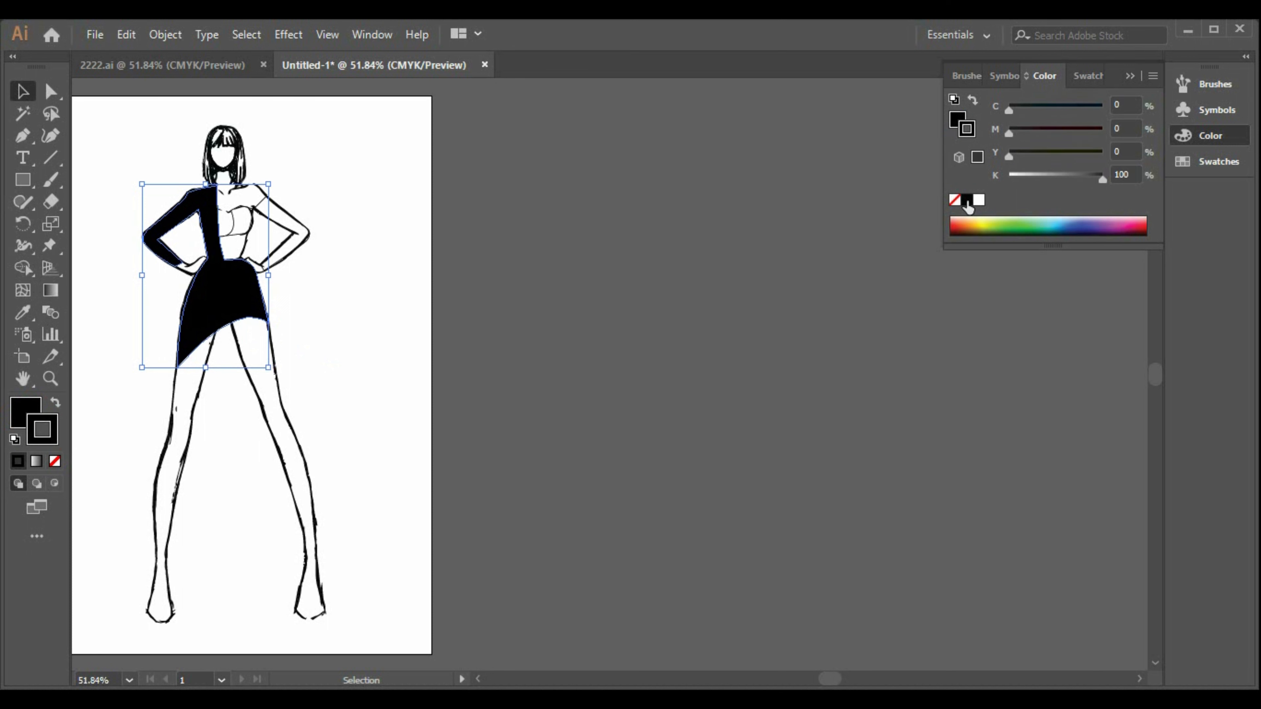
left_click(392, 364)
Step: Fill the separate right-hand sleeve shape with black
left_click(262, 211)
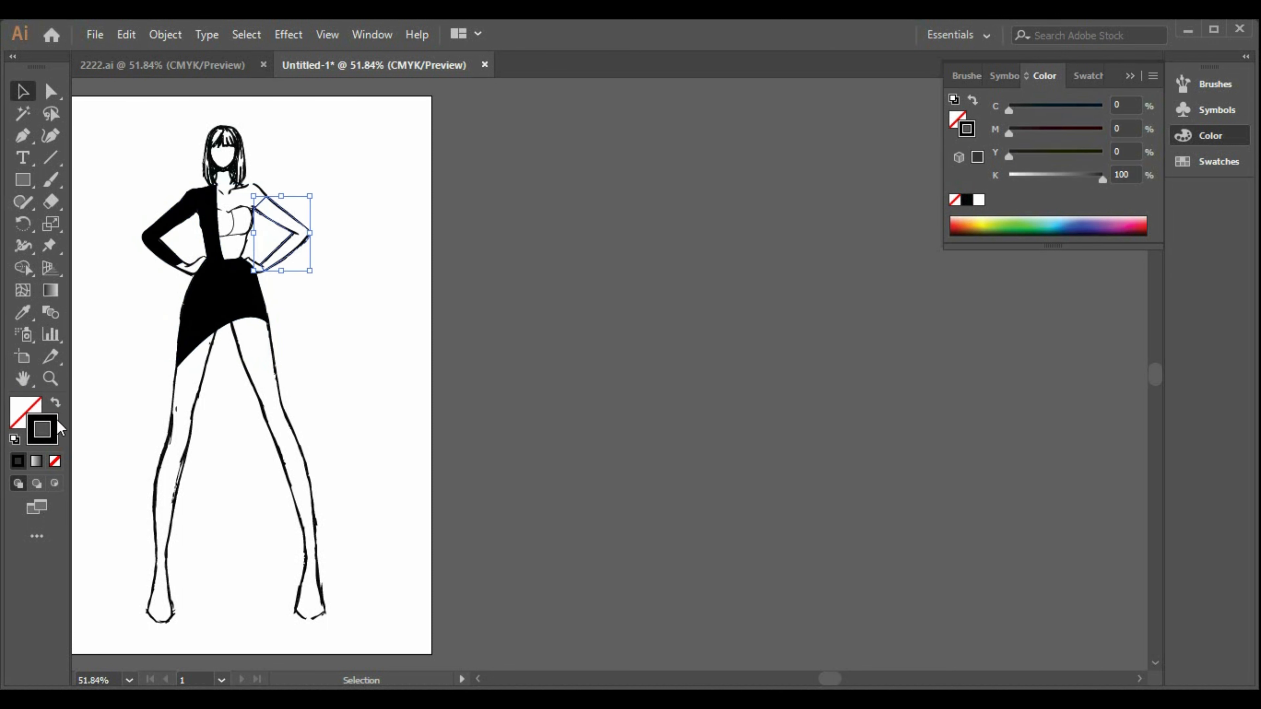
key("x")
left_click(968, 200)
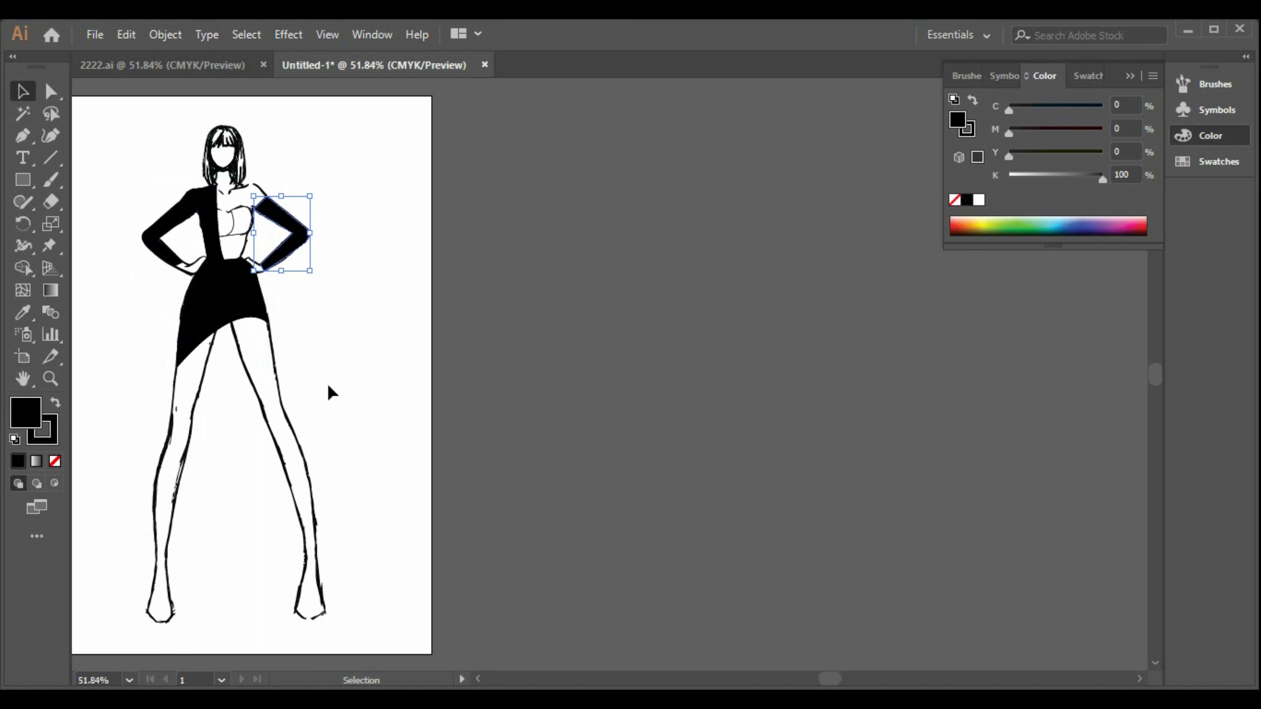
left_click(330, 393)
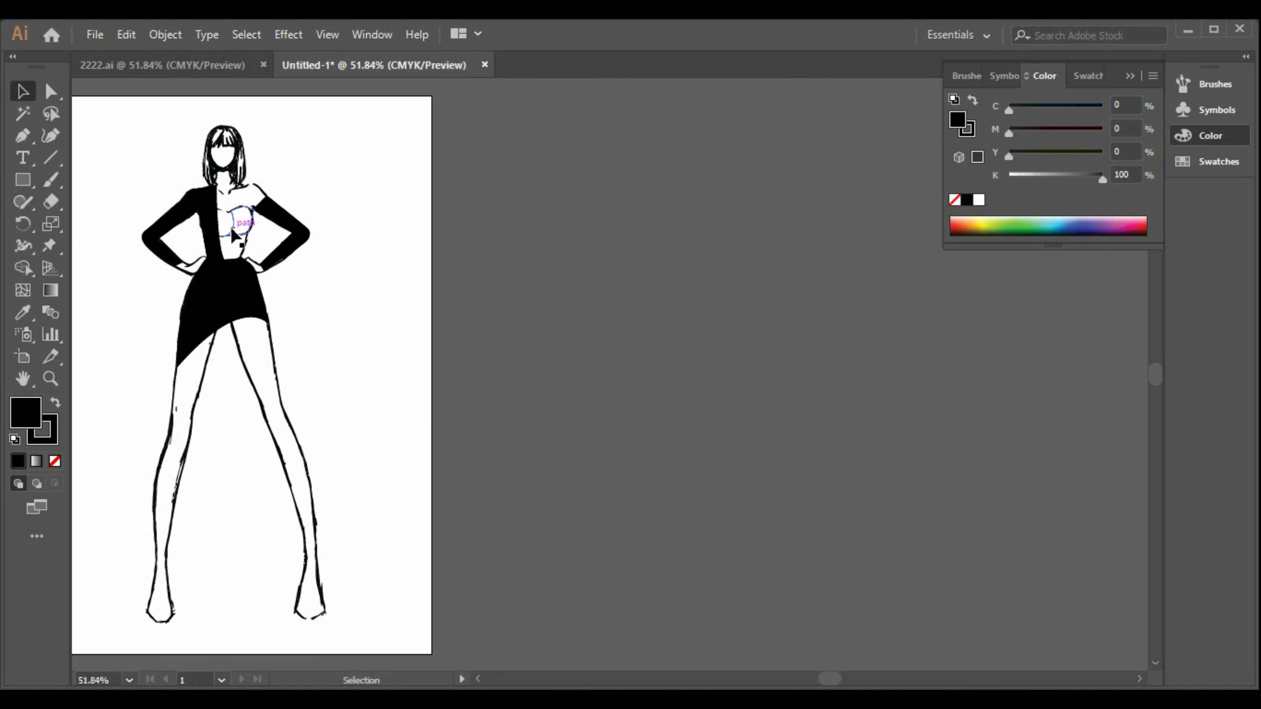
left_click(237, 220)
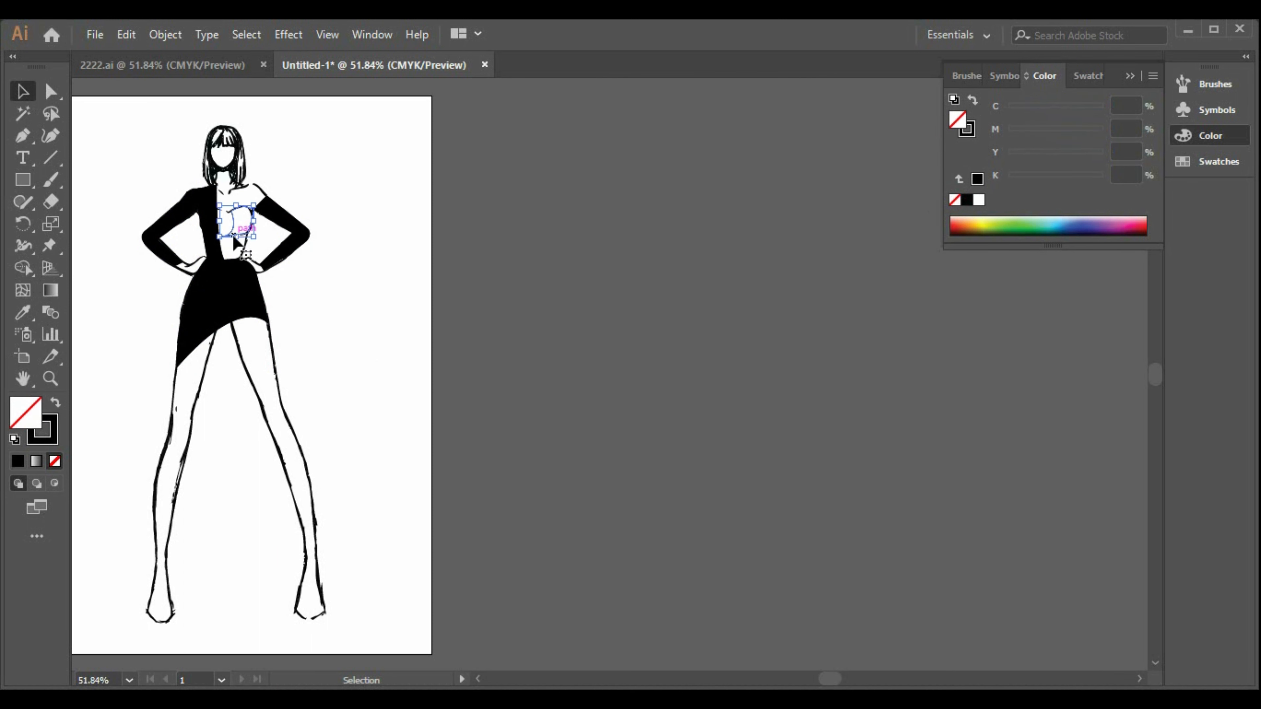
double_click(23, 409)
left_click(952, 144)
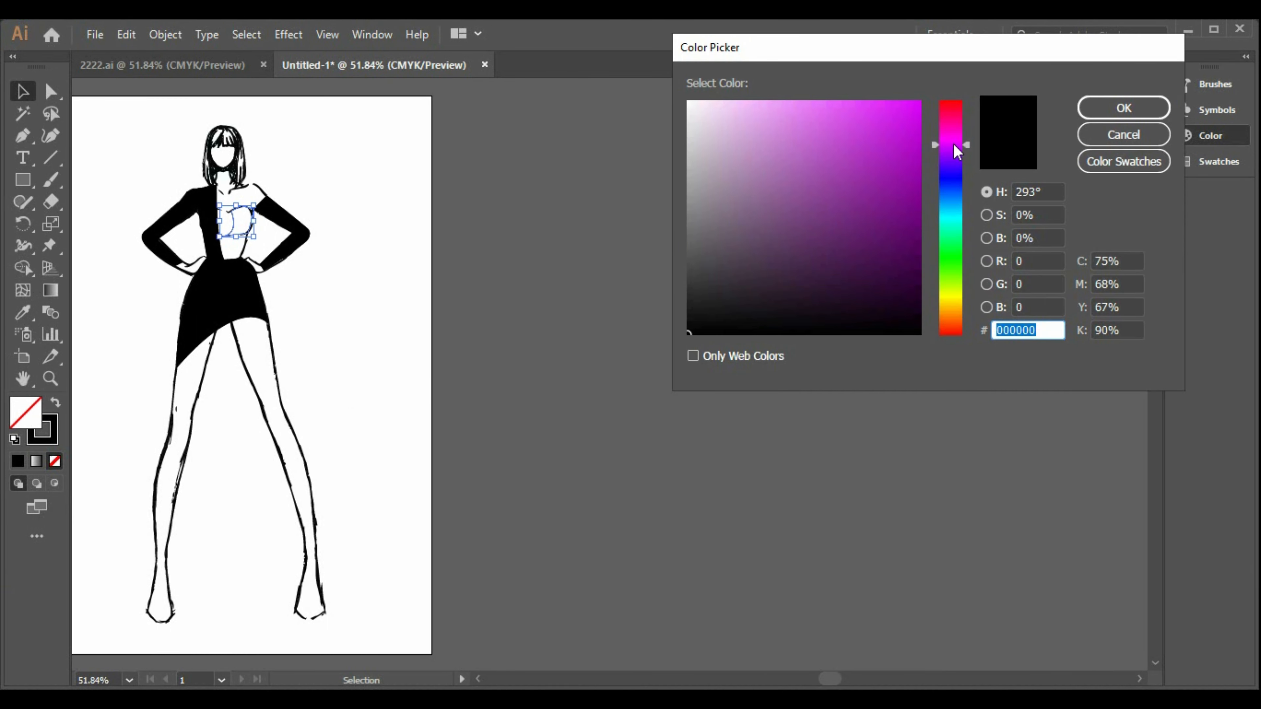
mouse_move(735, 188)
left_mouse_down()
mouse_move(839, 130)
mouse_move(842, 206)
mouse_move(859, 229)
left_mouse_up()
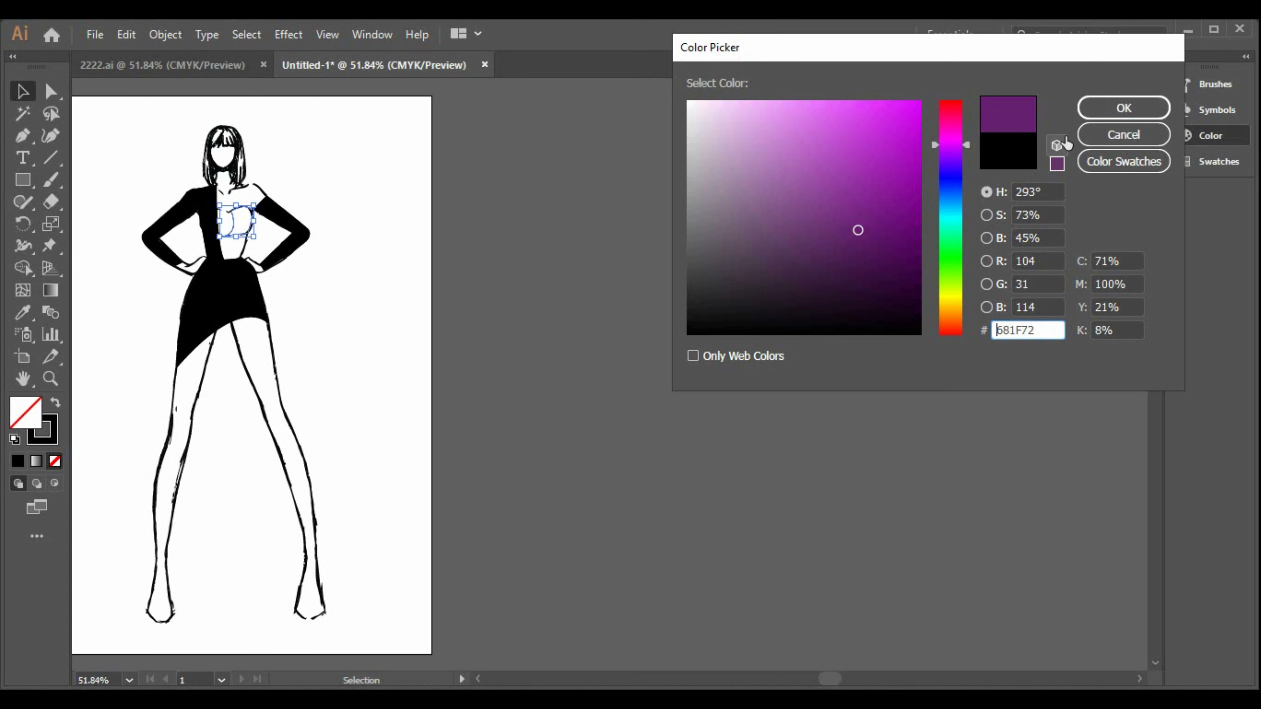
left_click(1123, 135)
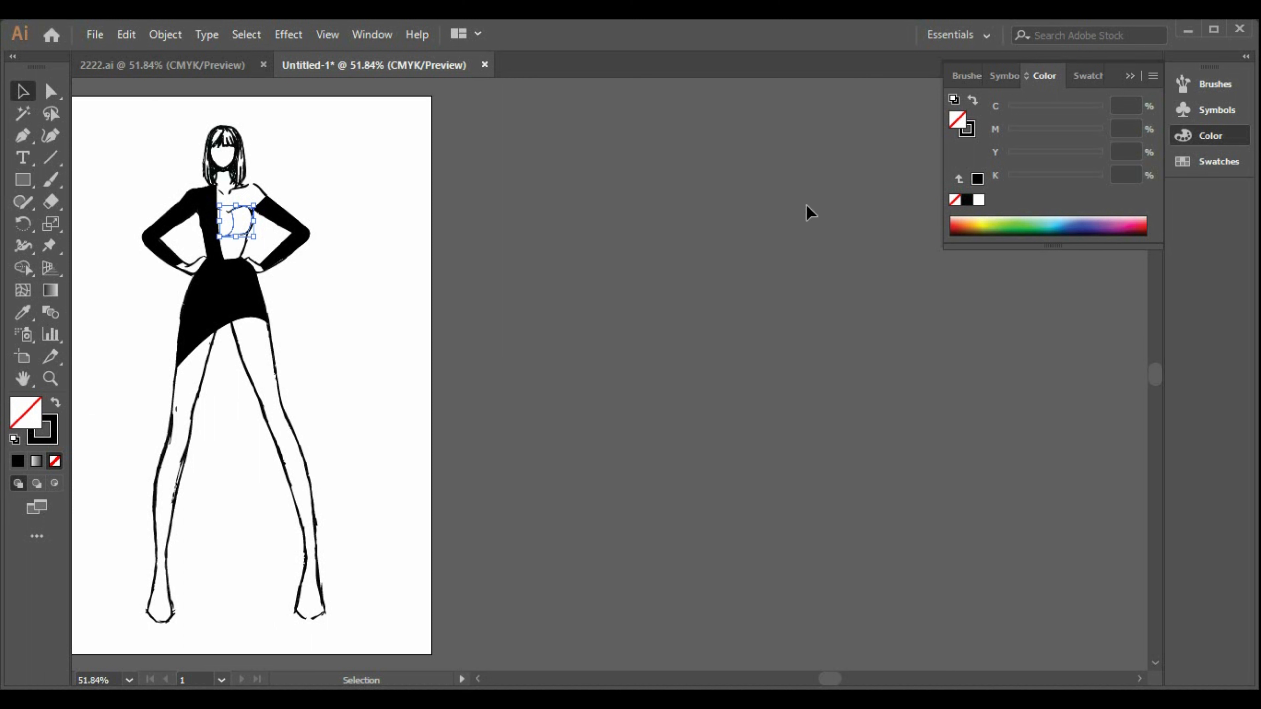
Step: Fill the bust panel with white
left_click(977, 202)
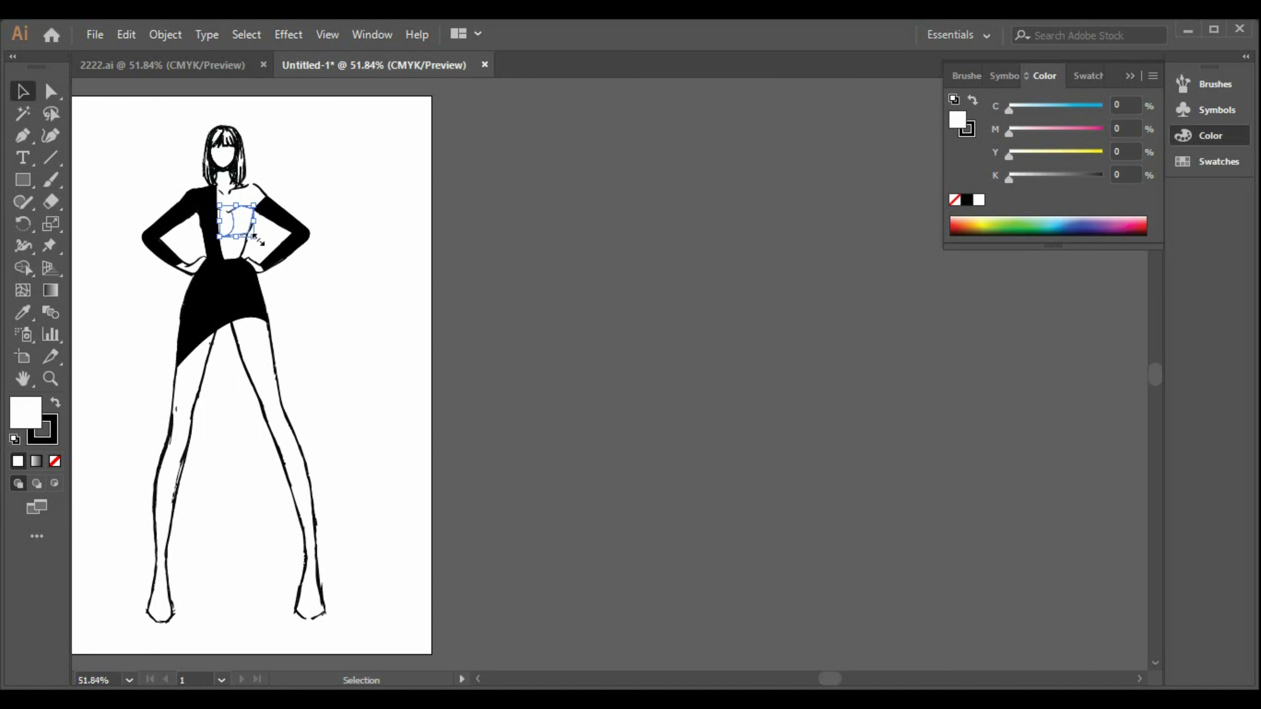
left_click(494, 350)
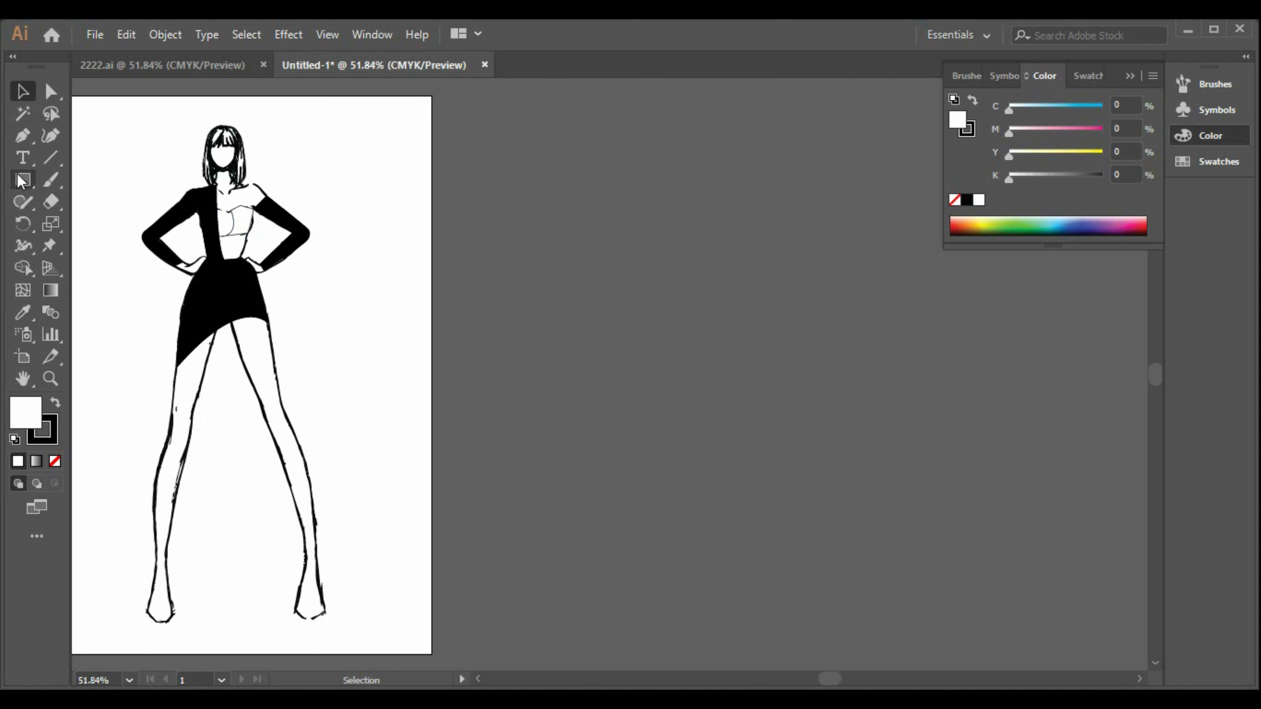
Step: Draw an open curve with the Pen tool from the bust panel's upper inner corner down to its lower inner corner
left_click(22, 139)
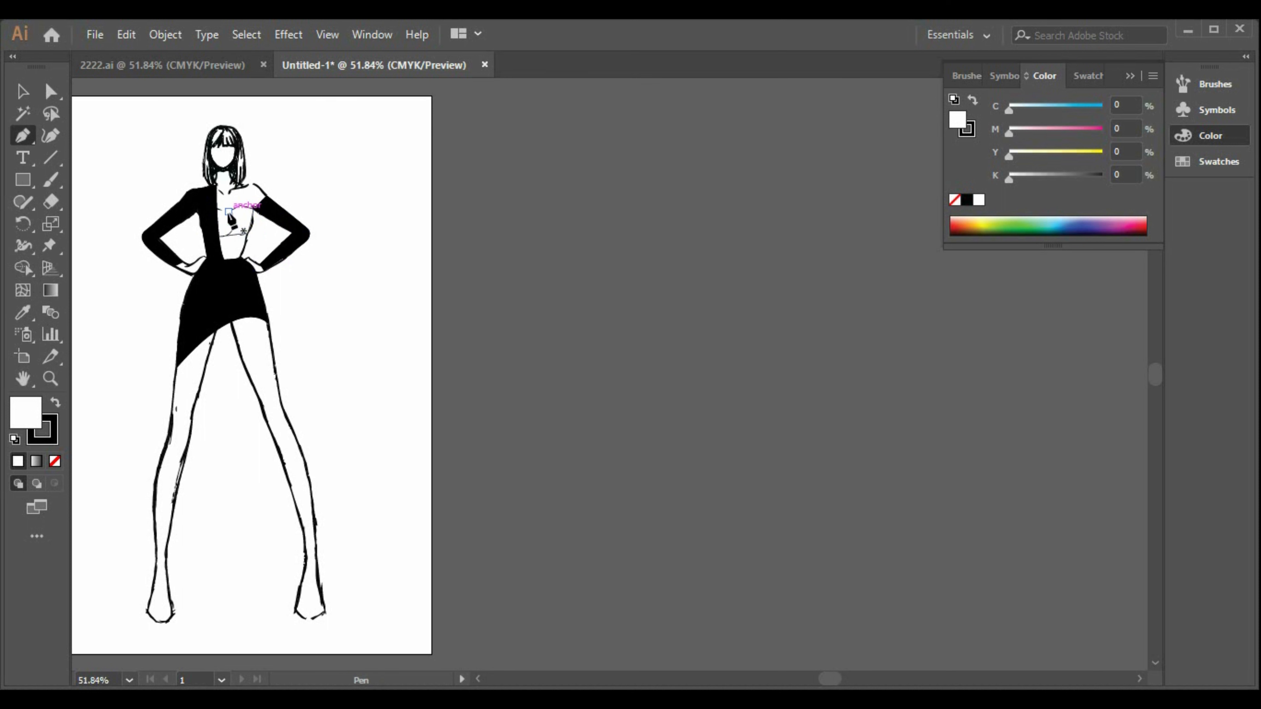
left_click(228, 212)
left_click_drag(219, 236, 204, 229)
left_click(22, 91)
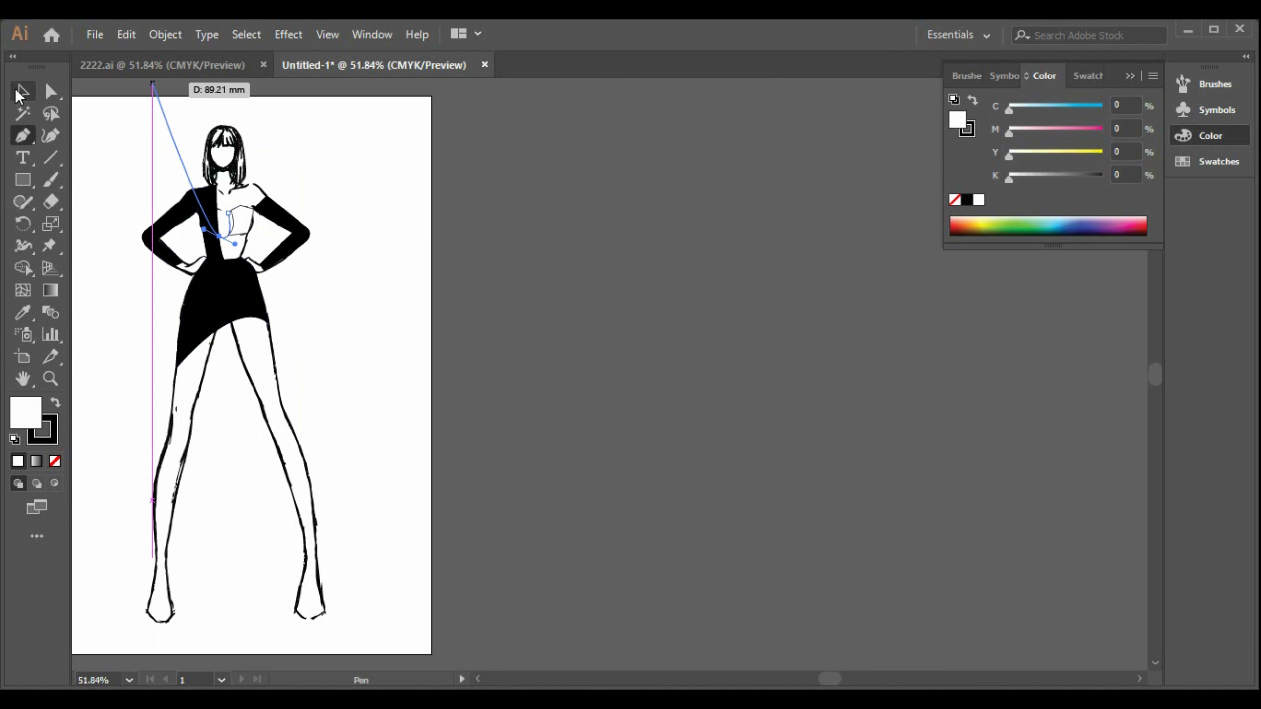
left_click(412, 338)
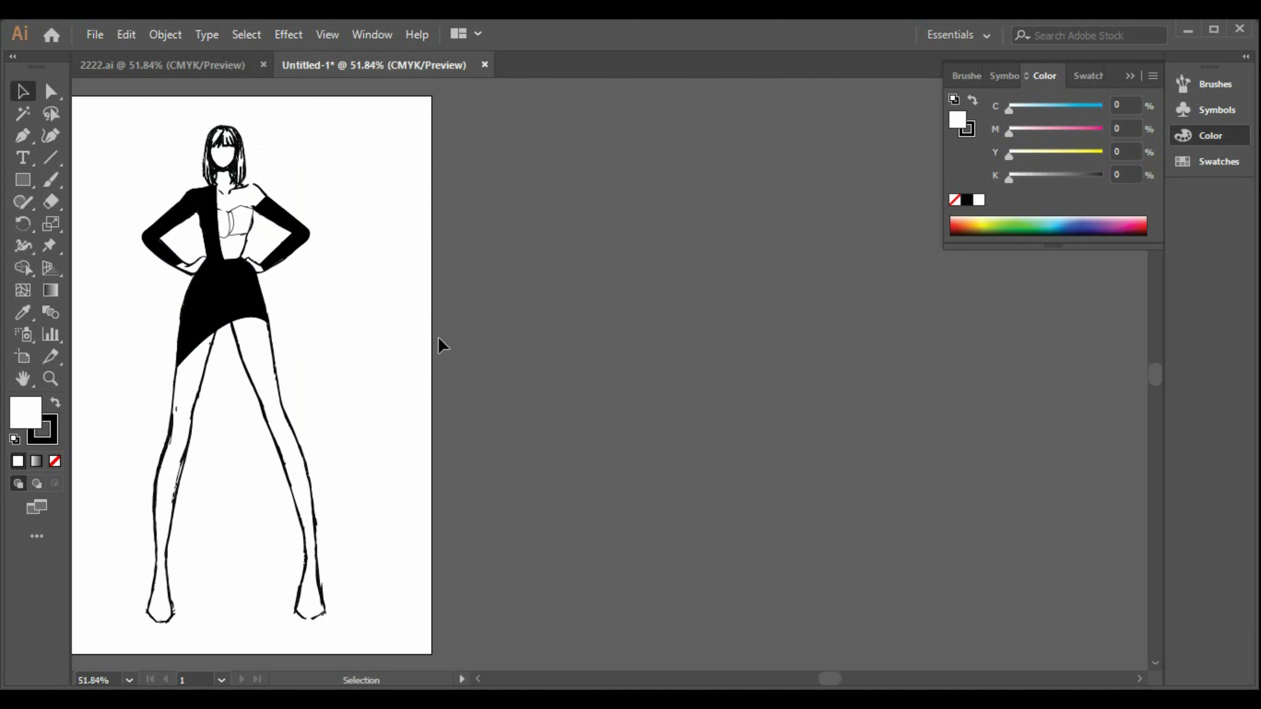
Step: Draw an arched curve with the Pen tool from the bust panel's upper inner corner across to the underarm
left_click(20, 137)
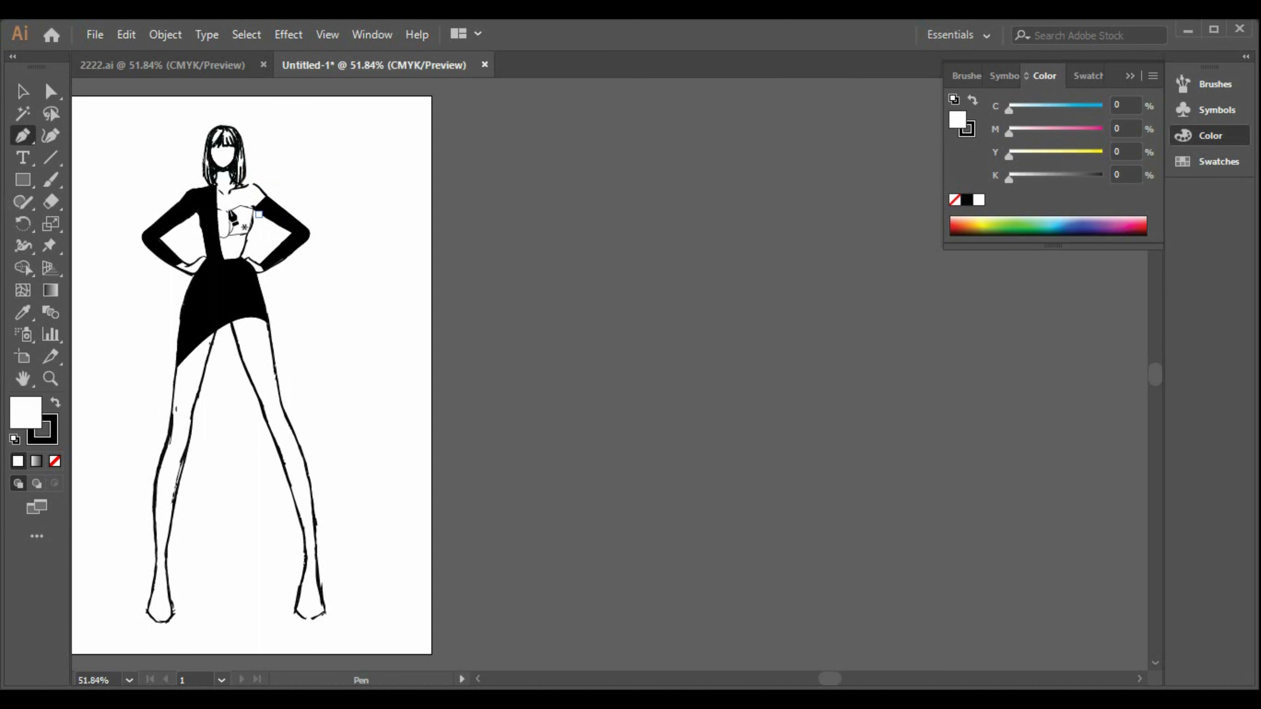
left_click(228, 212)
mouse_move(254, 209)
left_mouse_down()
mouse_move(272, 213)
mouse_move(268, 225)
left_mouse_up()
left_click(22, 92)
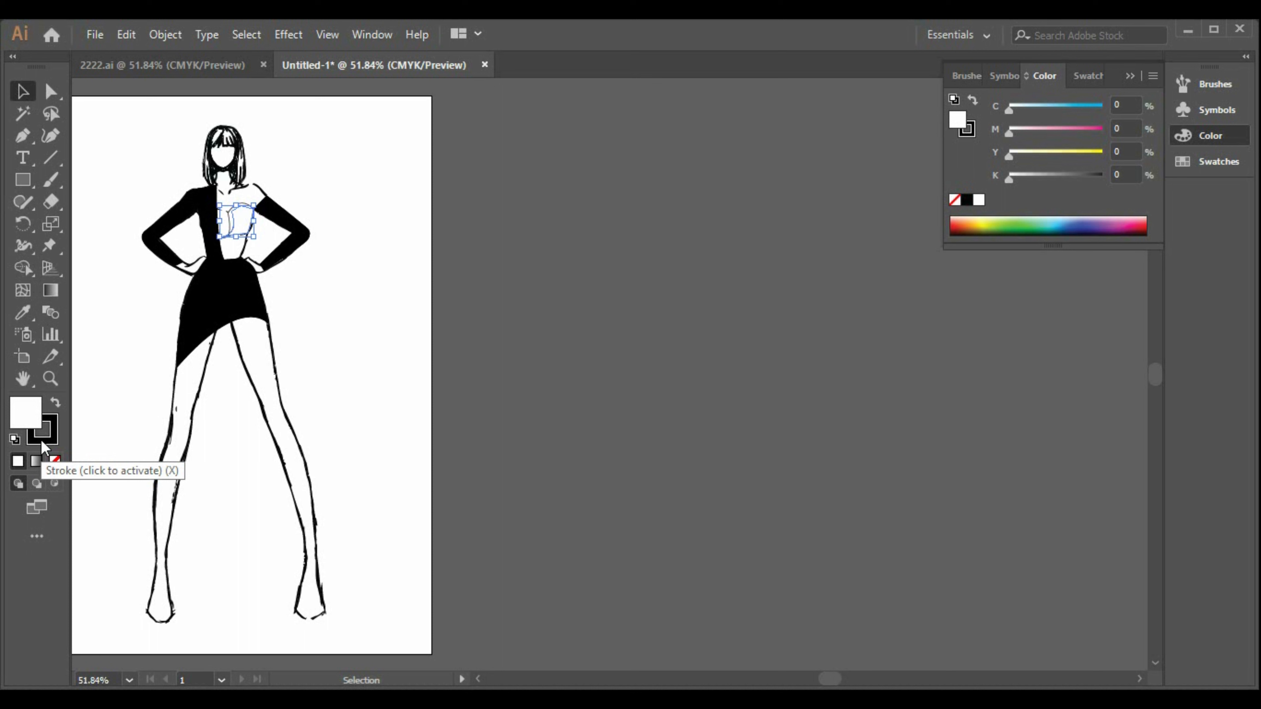
left_click(355, 337)
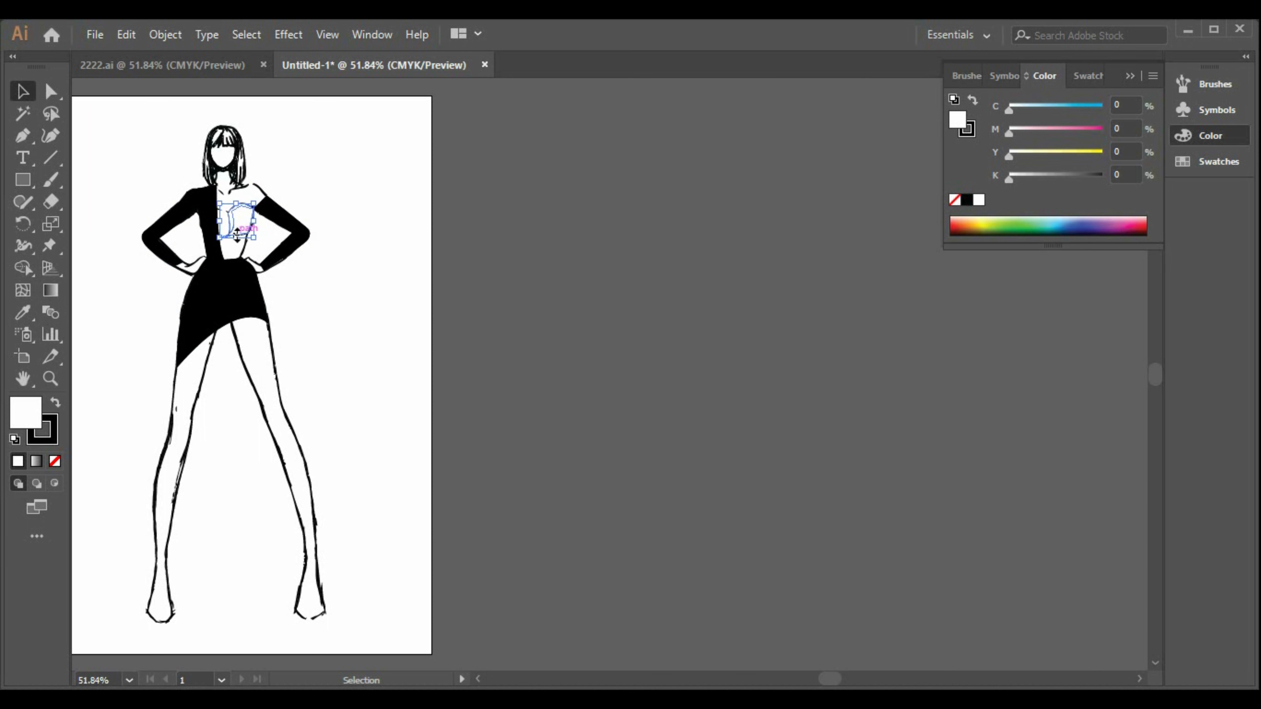
Step: Bring the bust panel to the front of the stacking order
right_click(238, 217)
left_click(447, 281)
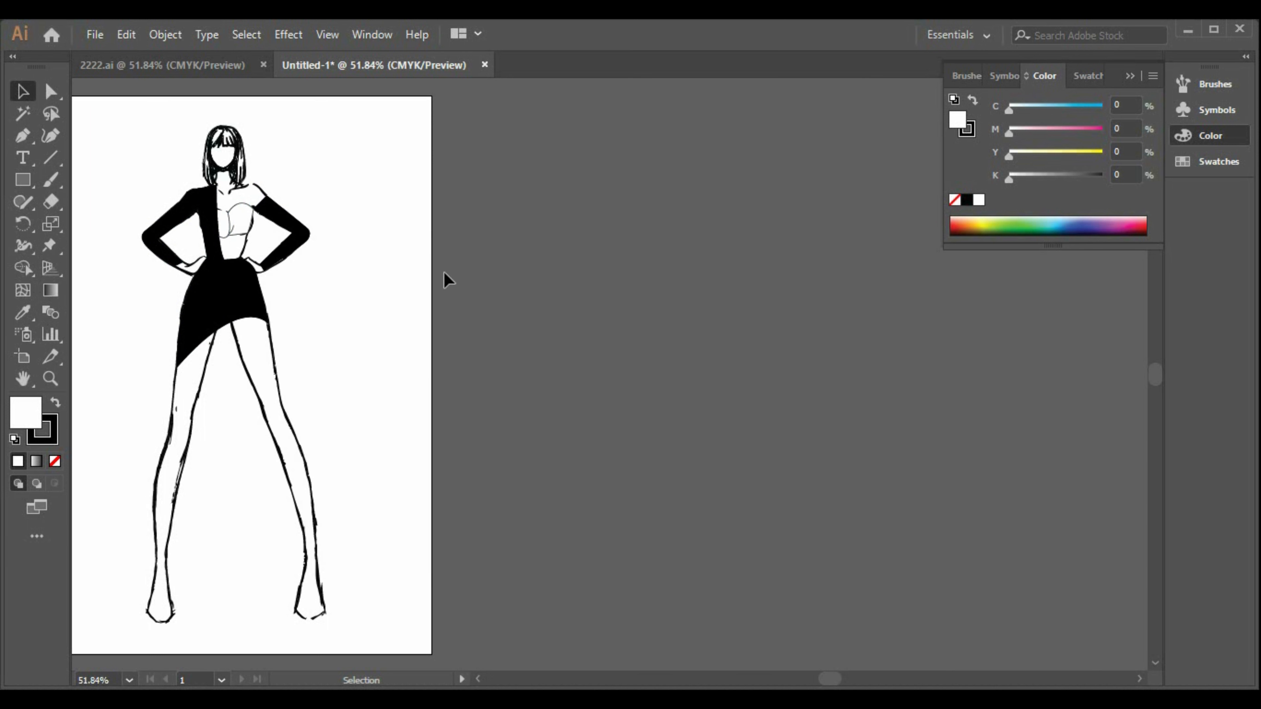
right_click(242, 231)
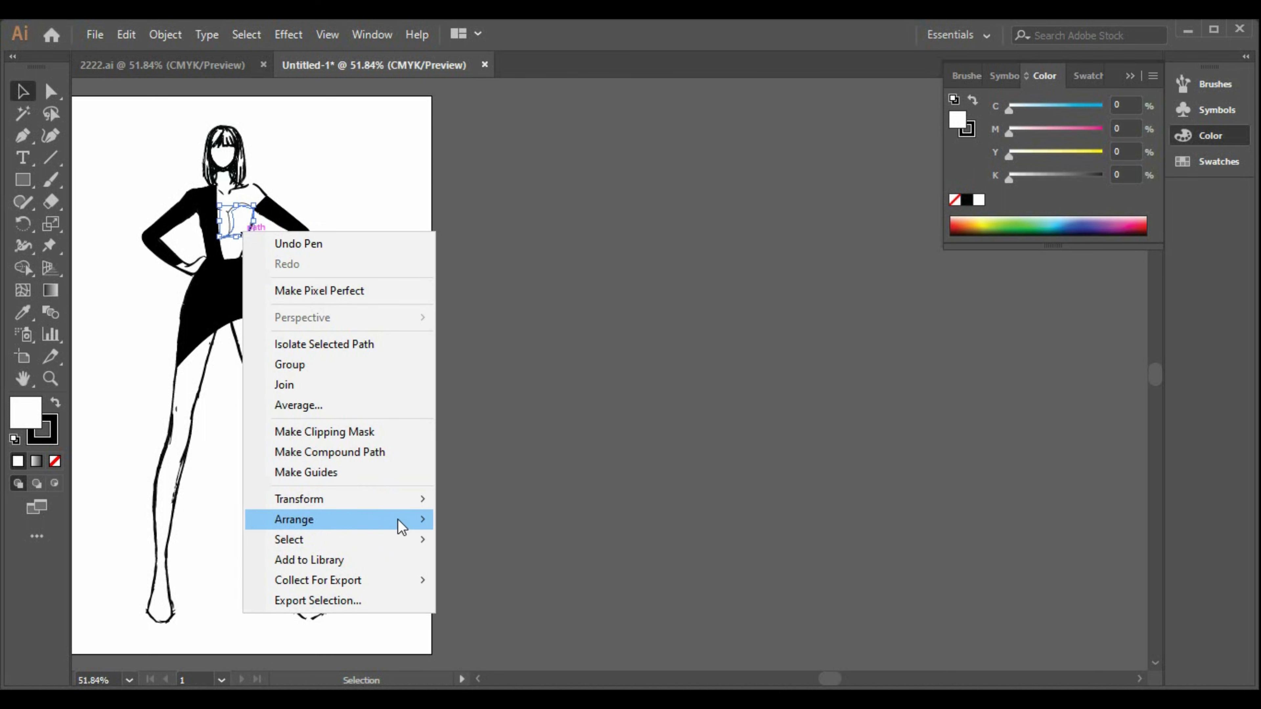
mouse_move(402, 520)
left_click(479, 518)
left_click(621, 486)
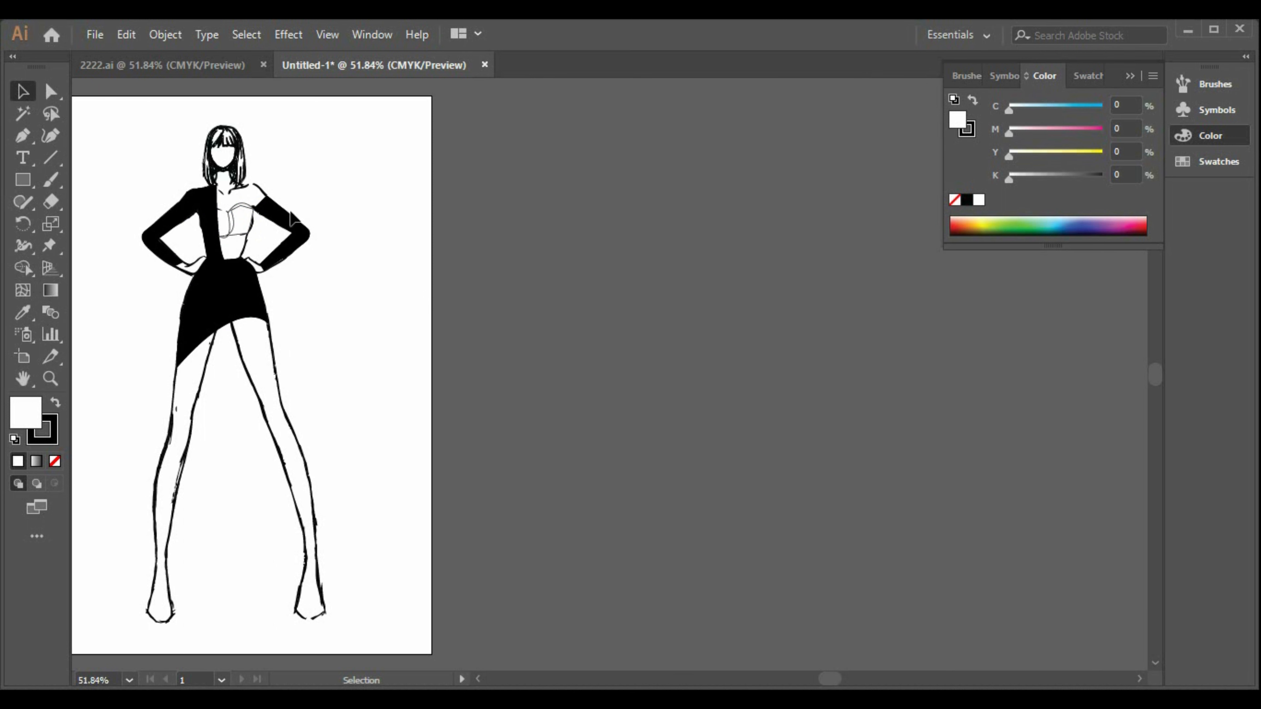
Step: Open the Florid Vector Pack symbol library
left_click(1087, 76)
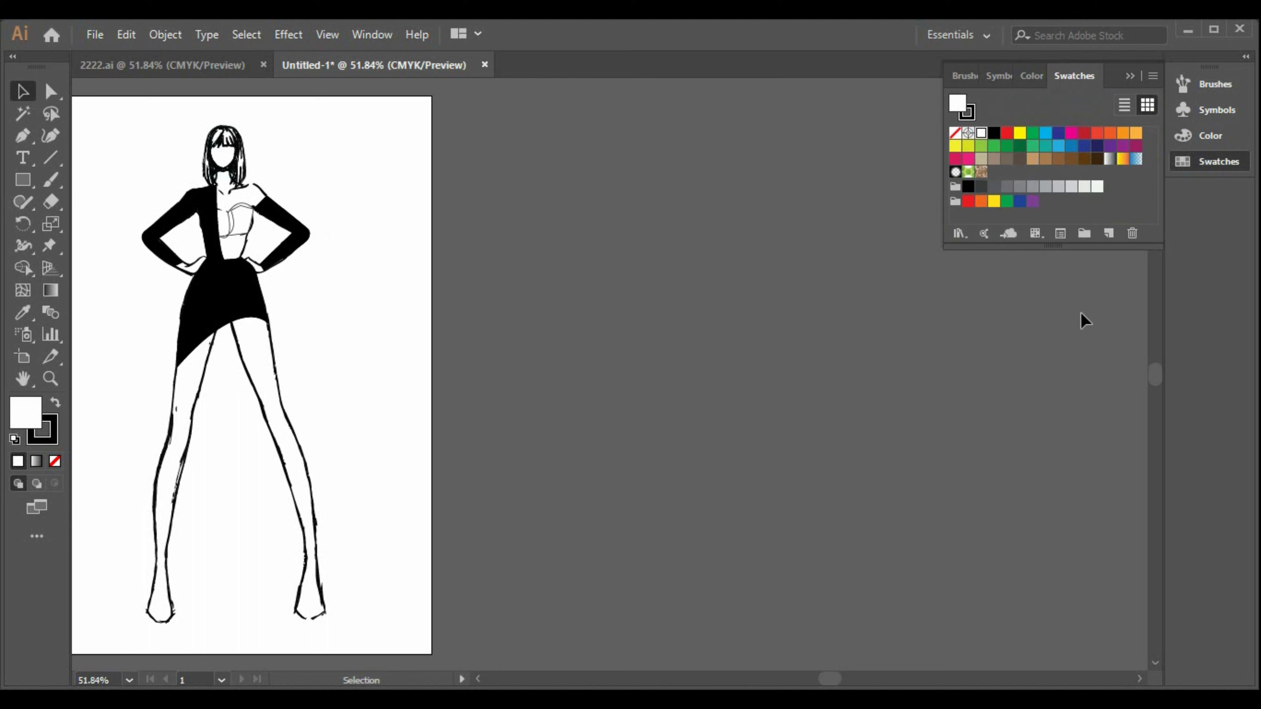
left_click(1032, 75)
left_click(989, 76)
left_click(960, 234)
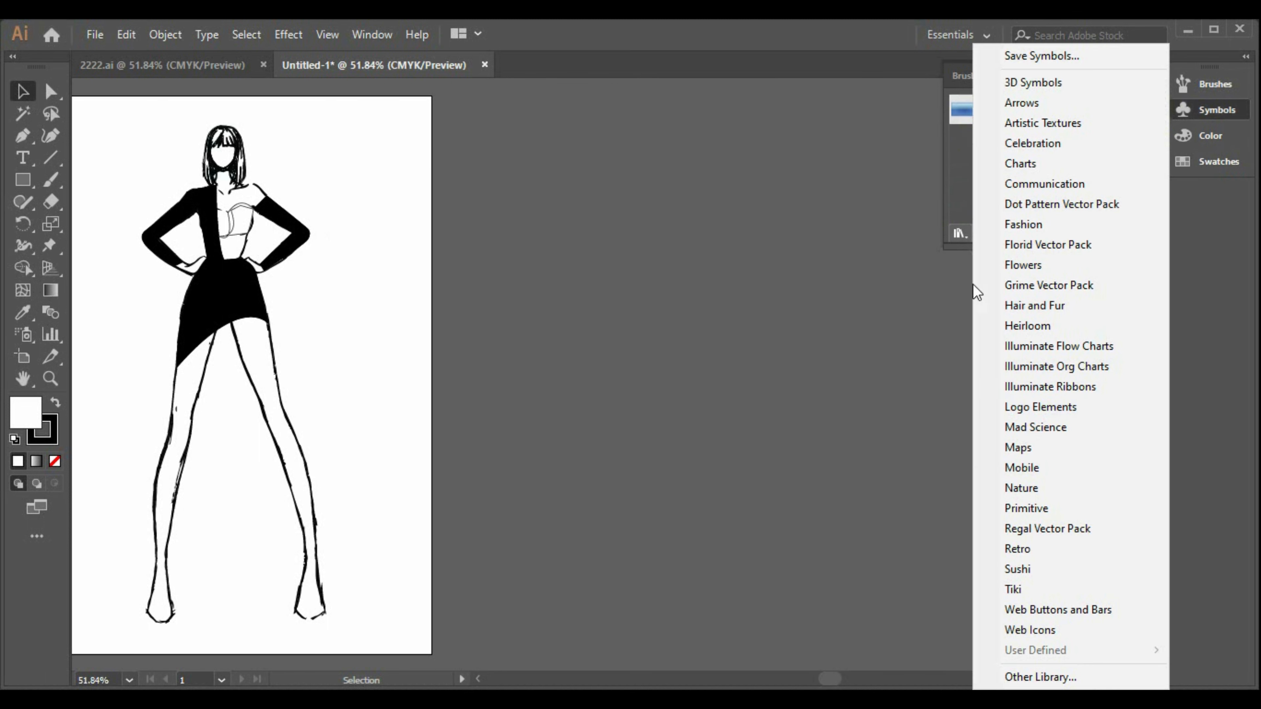
left_click(1063, 246)
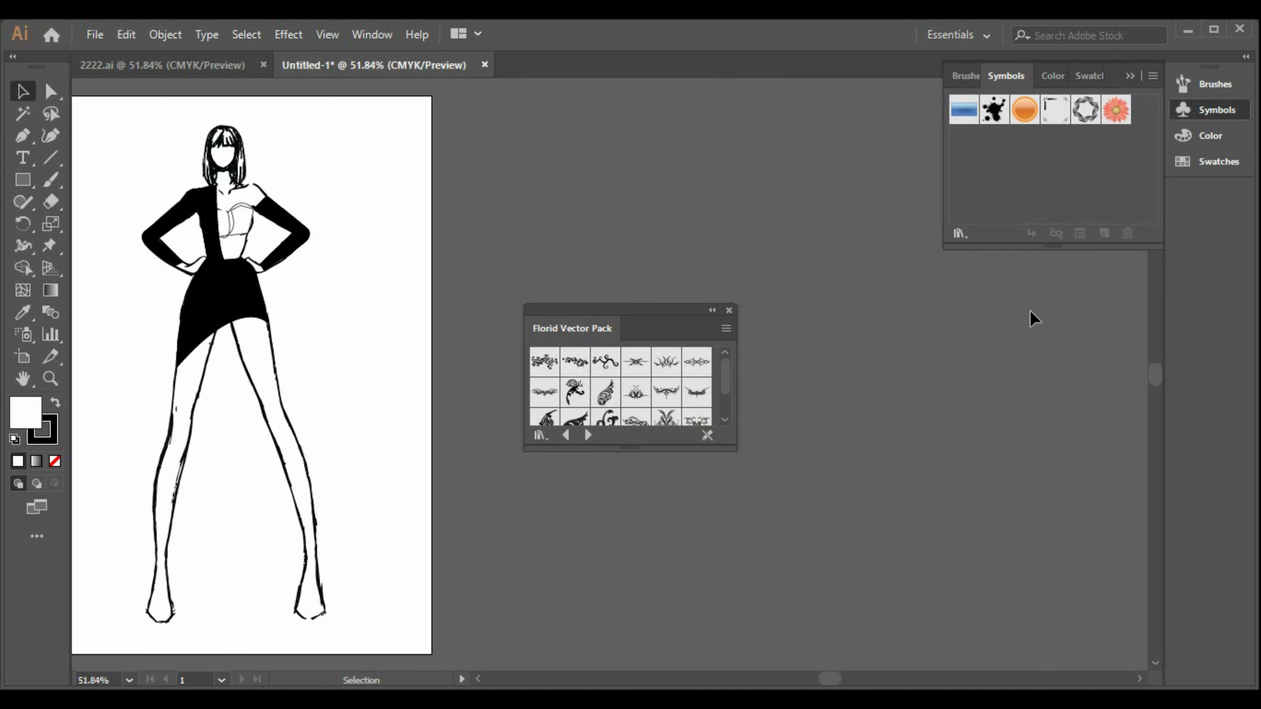
Step: Enlarge the Florid Vector Pack library until all its symbols fit, and place it beside the artboard
left_click_drag(665, 338, 738, 201)
left_click_drag(705, 312, 726, 533)
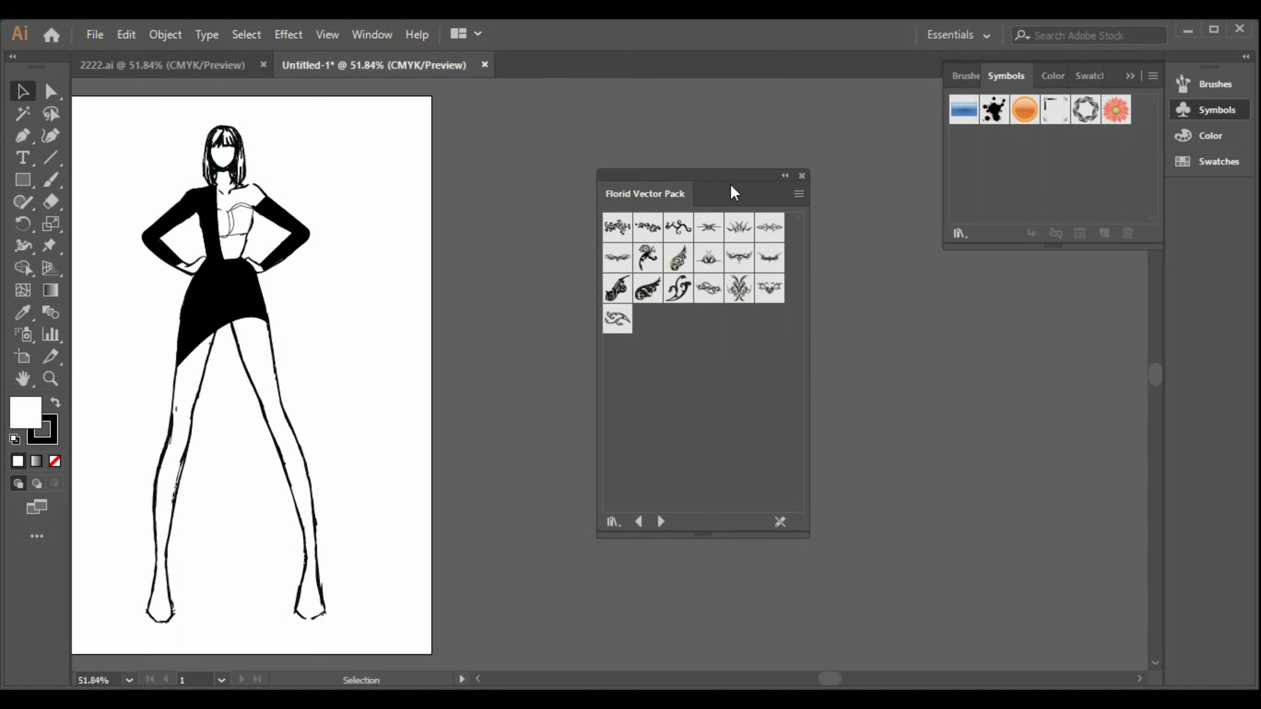
left_click_drag(732, 190, 729, 268)
Step: Place the Florid Vector Pack 02 symbol outside the artboard and rotate it until the vine stands roughly upright
left_click(644, 312)
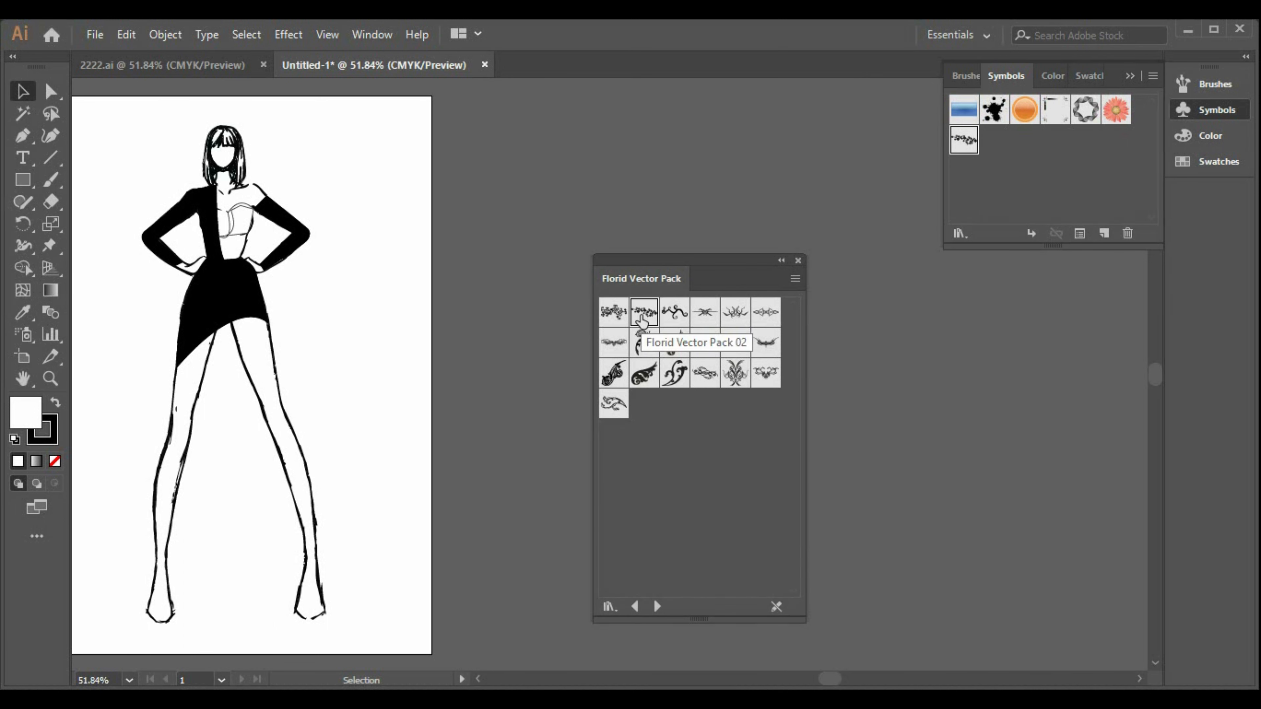
left_click_drag(640, 318, 916, 379)
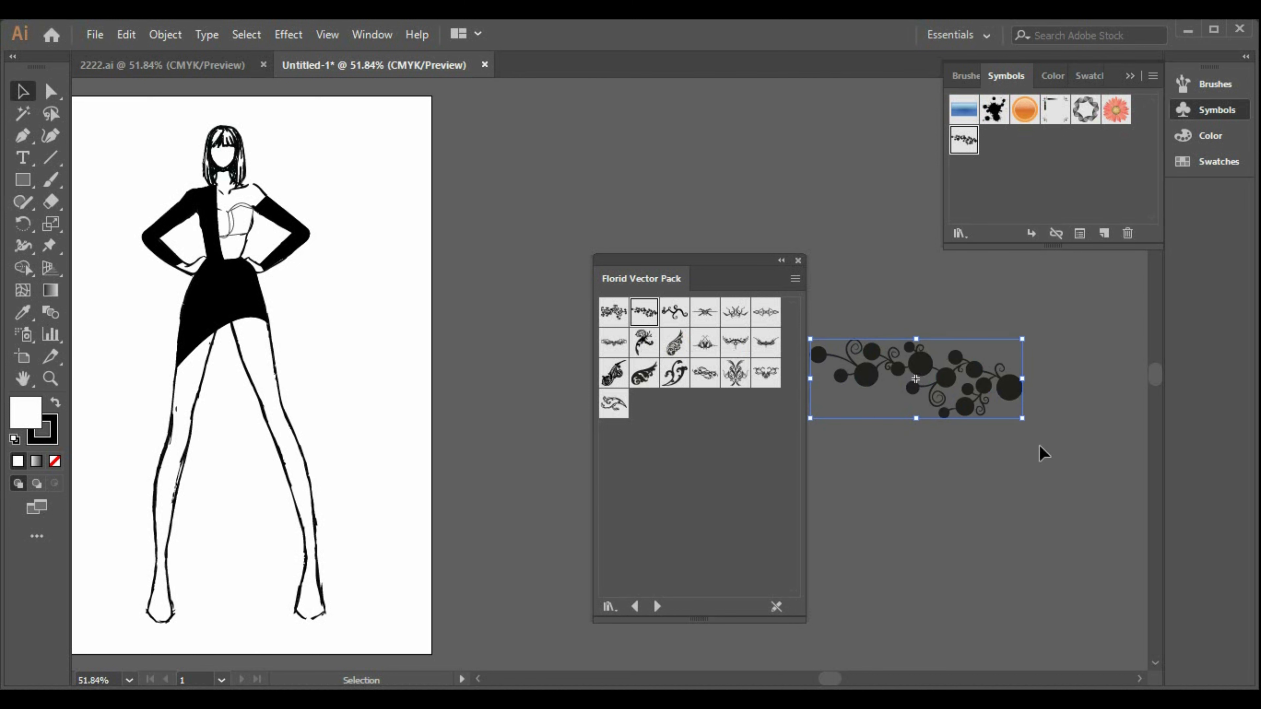
left_click_drag(1031, 423, 919, 479)
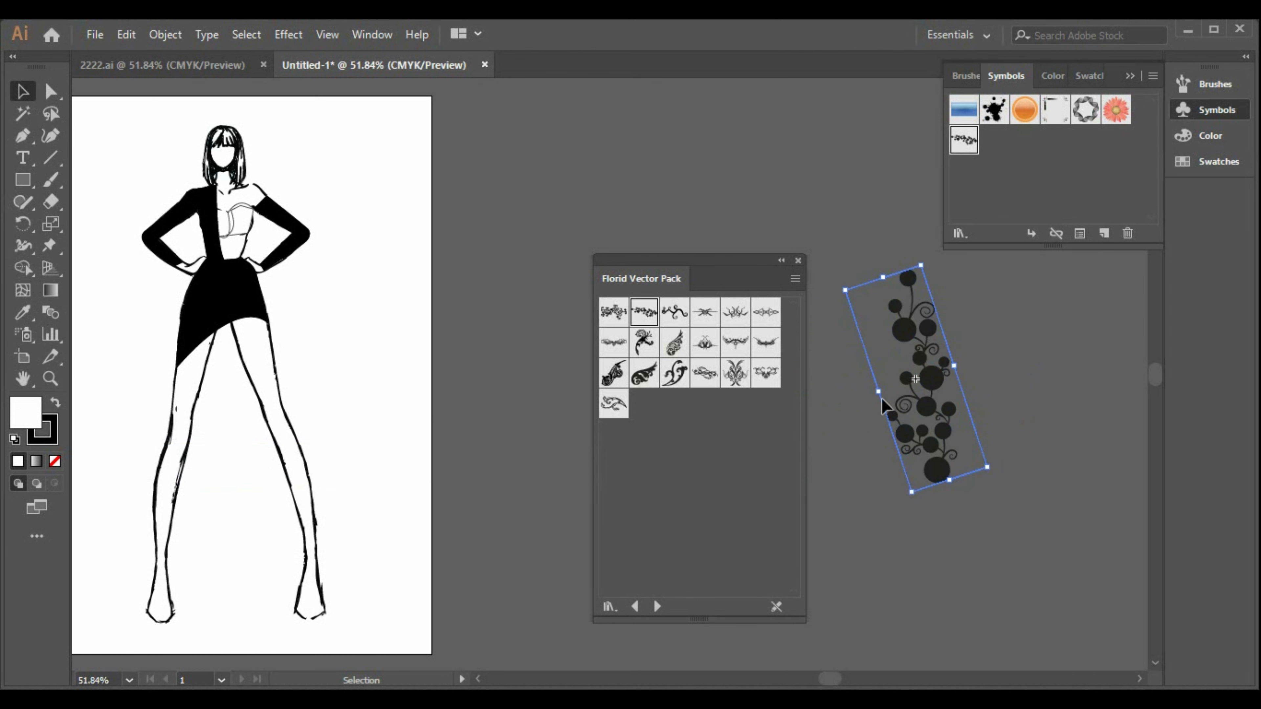
Step: Place the first and third Florid Vector Pack symbols side by side in the empty area outside the artboard
left_click_drag(610, 313, 609, 194)
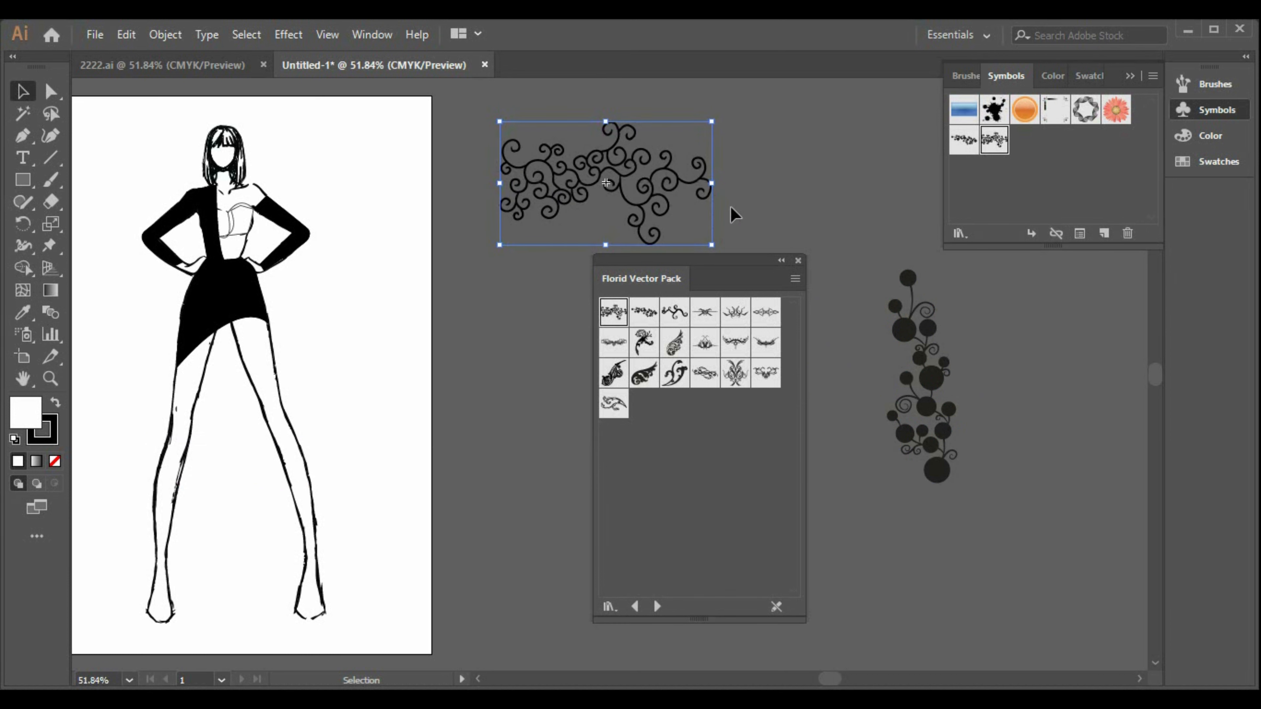
left_click(733, 213)
left_click_drag(684, 321, 771, 164)
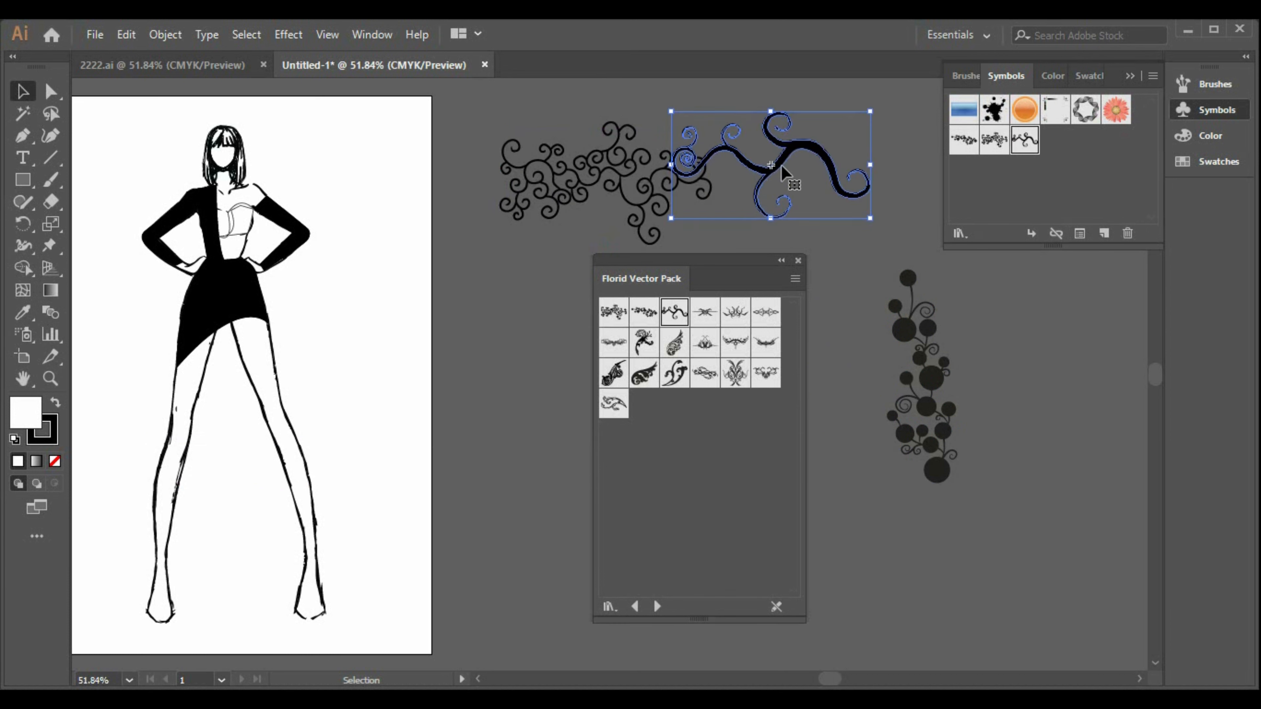
left_click(964, 418)
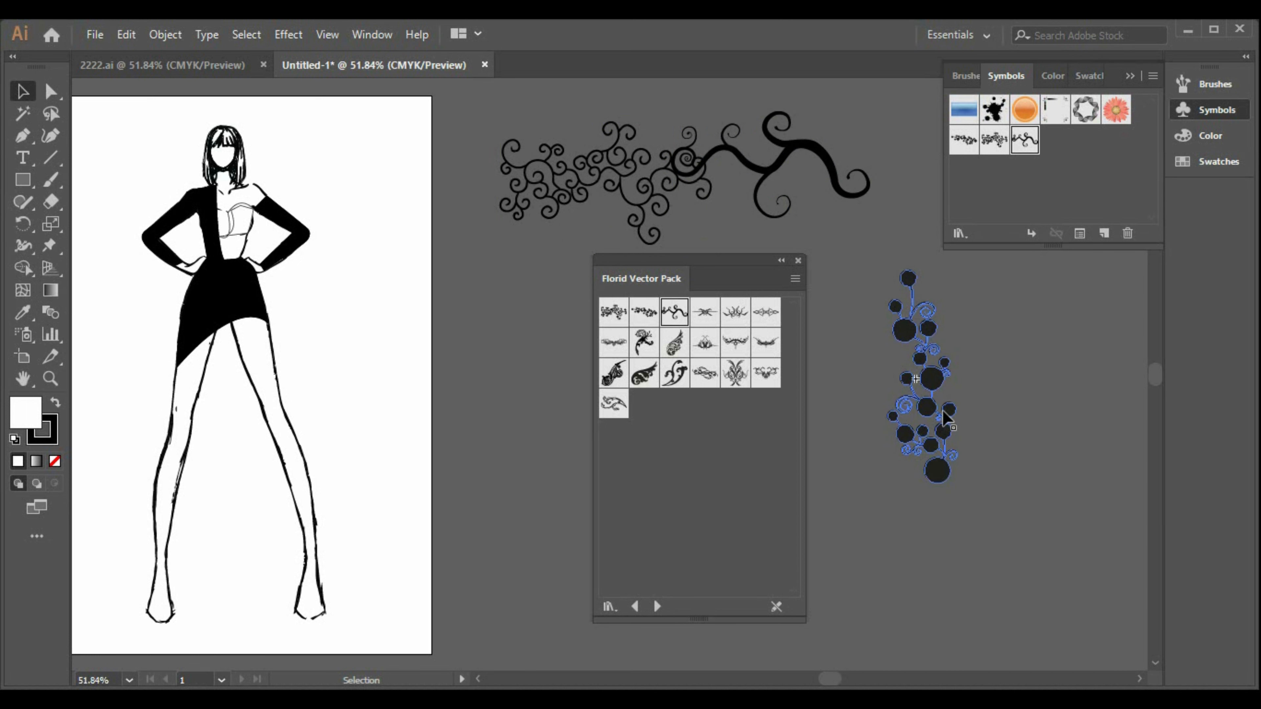
Step: Delete the upright vine and the dense curly symbol outside the artboard, and move the remaining branch symbol onto the artboard's edge
left_click(951, 412)
key("Delete")
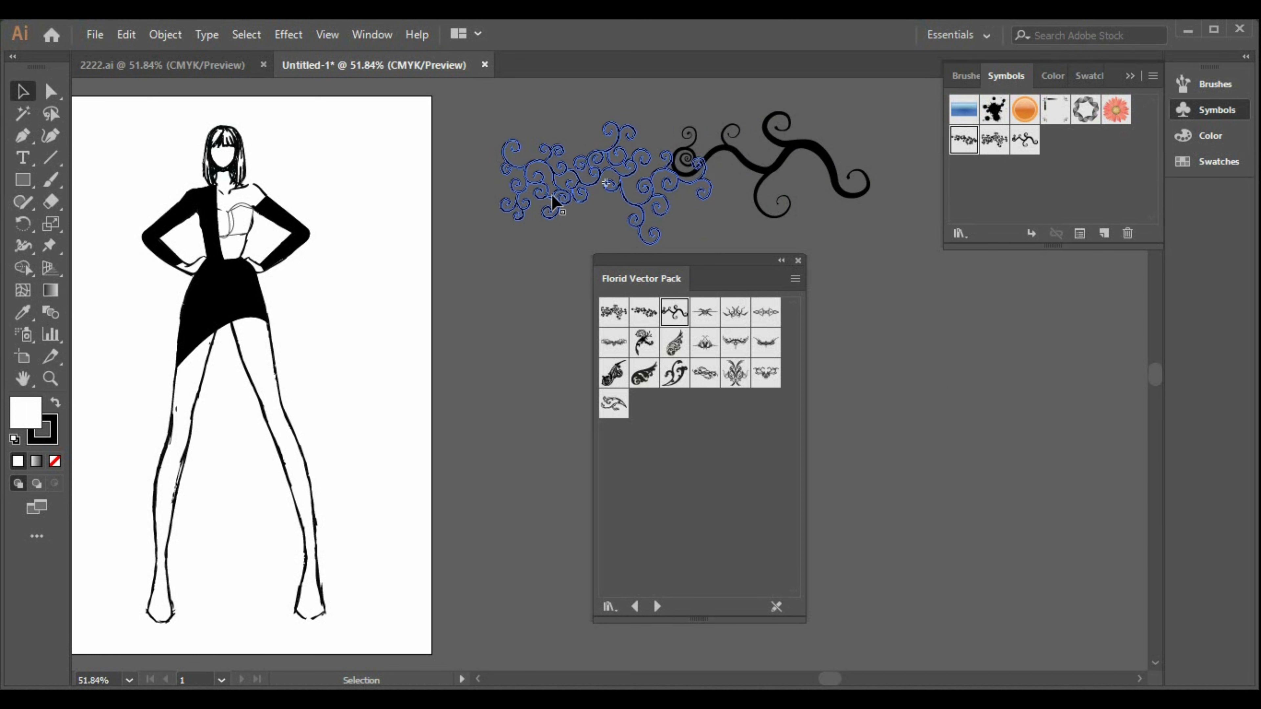
left_click(555, 198)
key("Delete")
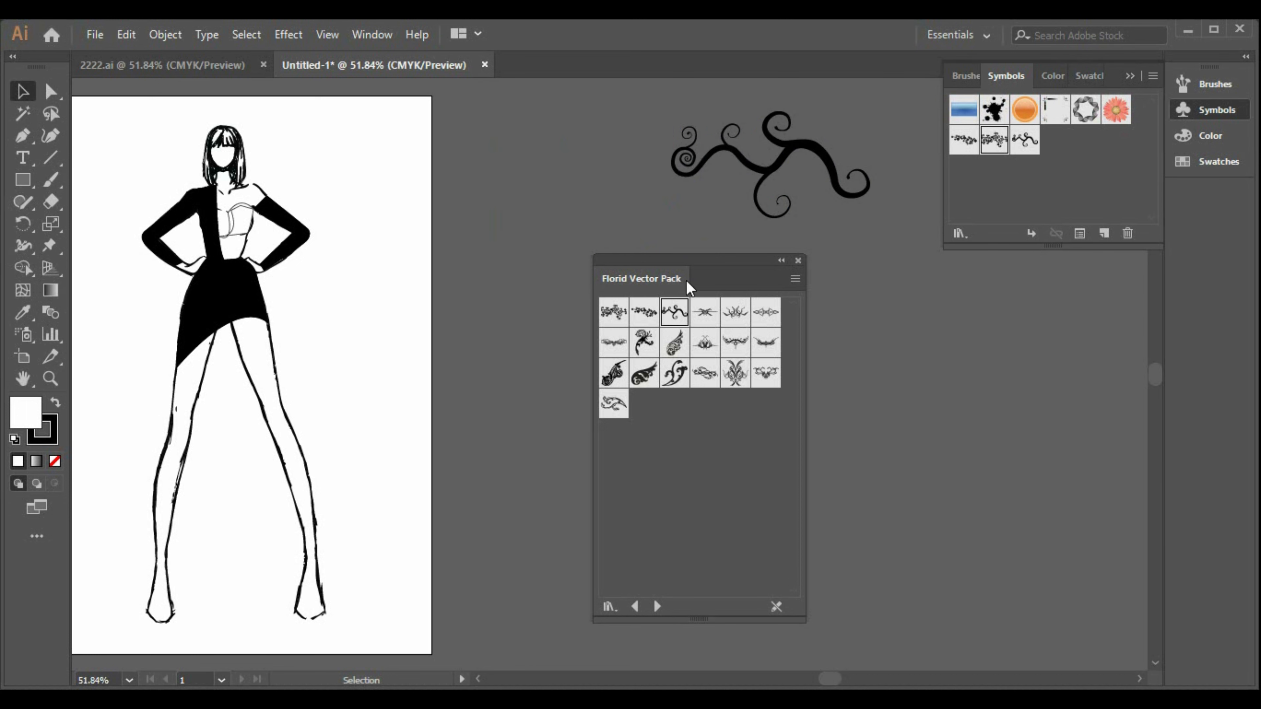
left_click(797, 260)
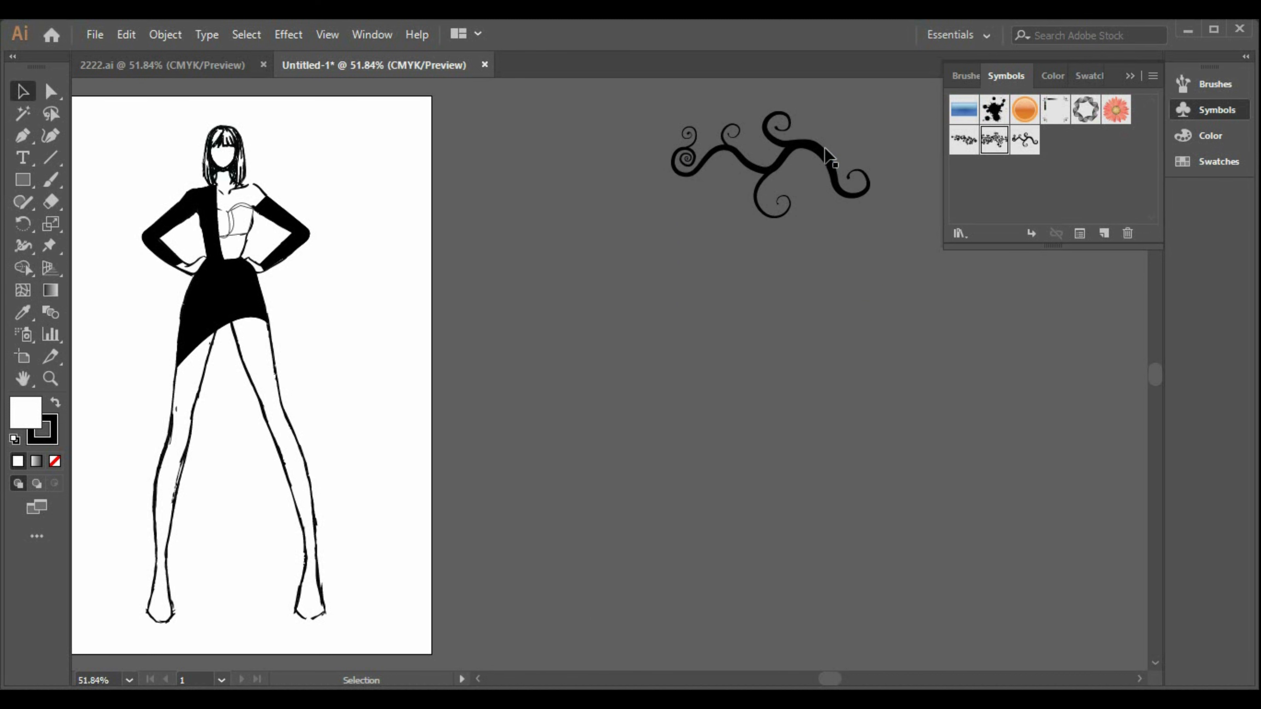
left_click_drag(826, 159, 486, 325)
Step: Select the bust panel's outline and open the Arrows_Standard brush library
left_click(243, 226)
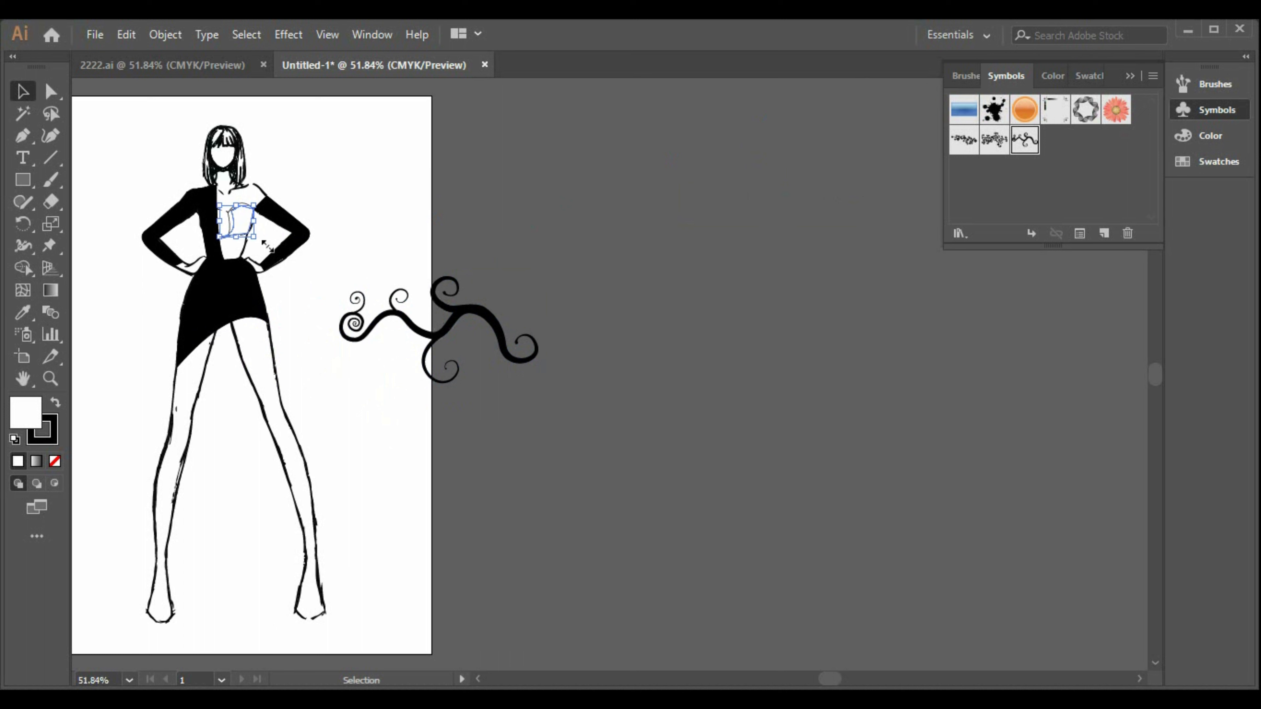
left_click(965, 76)
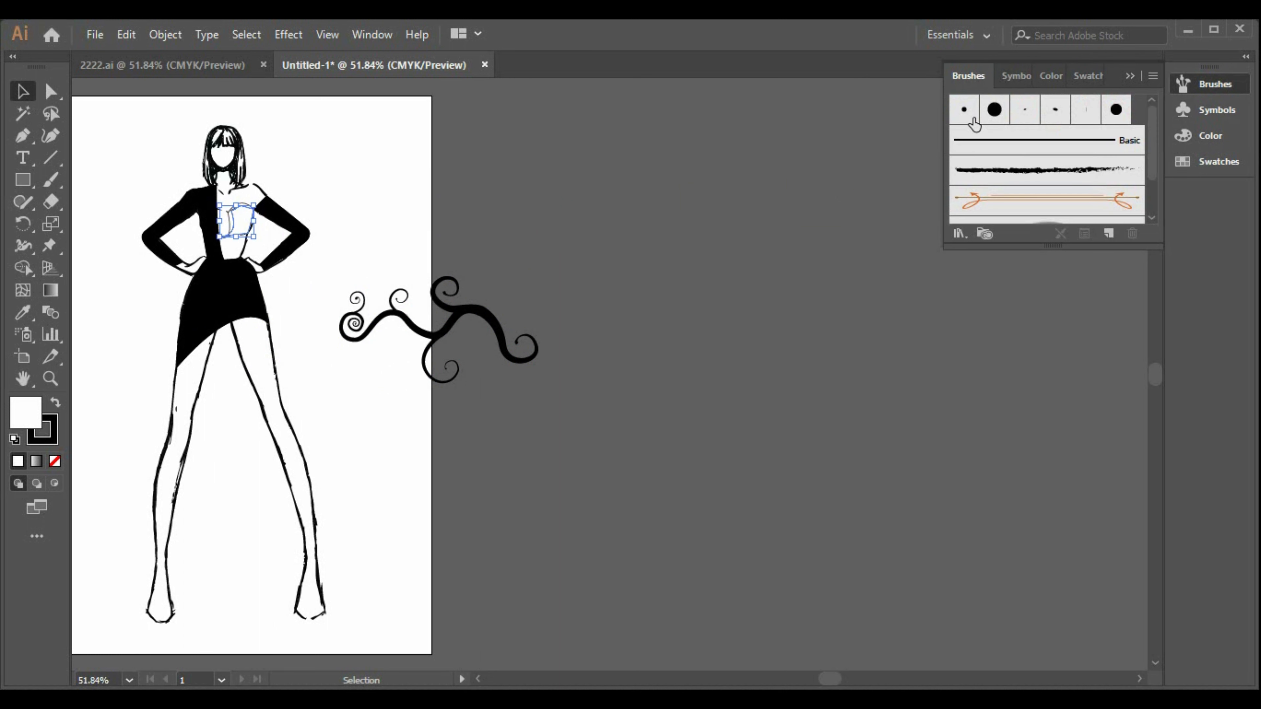
left_click(959, 233)
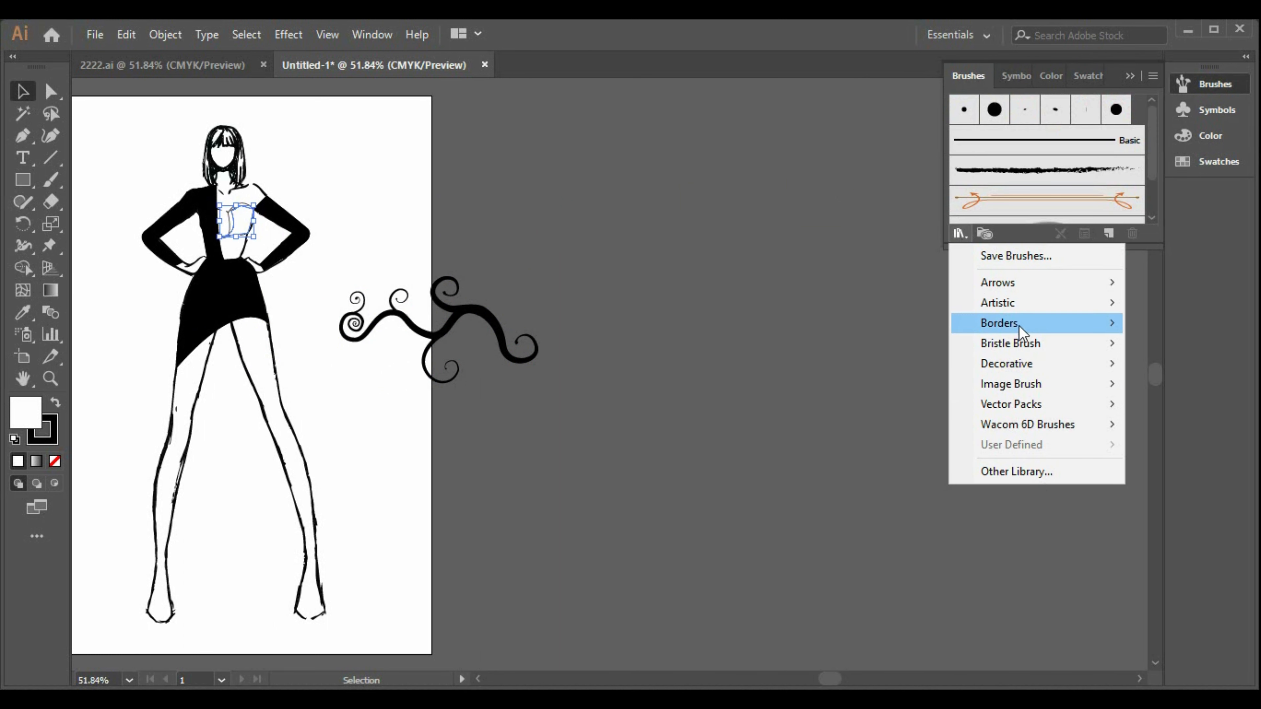
mouse_move(1028, 372)
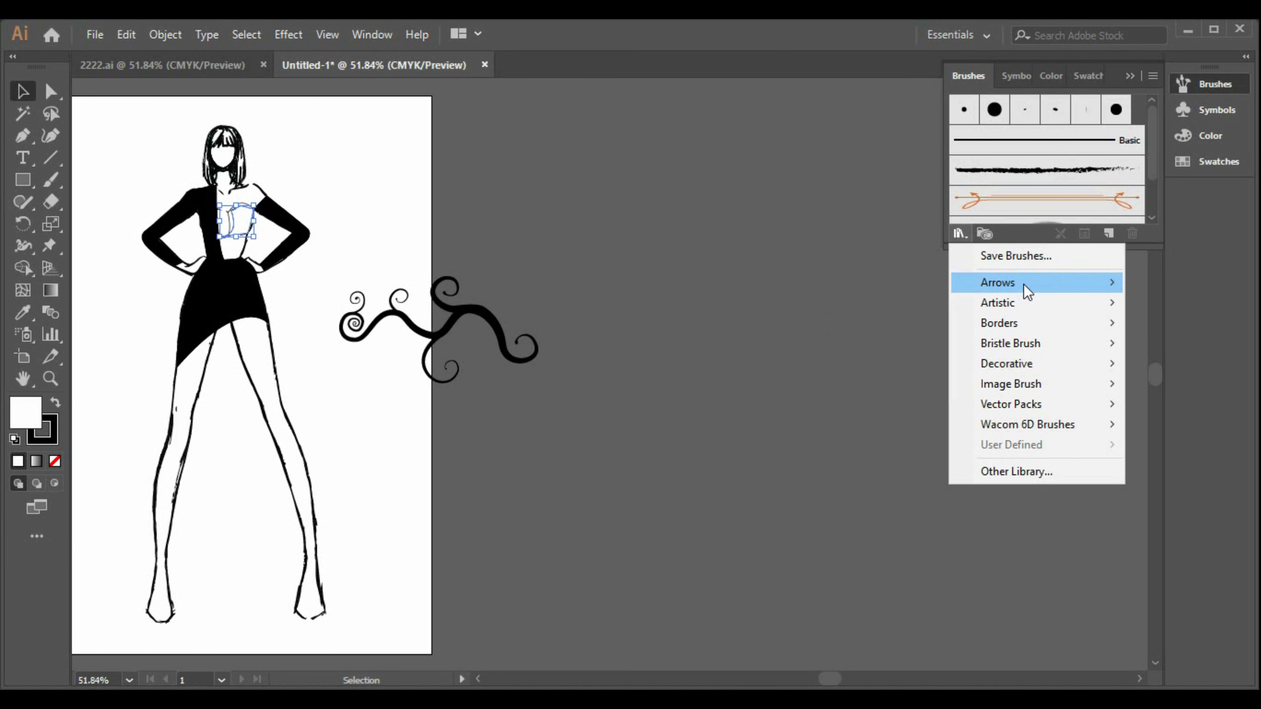
mouse_move(1027, 285)
left_click(881, 304)
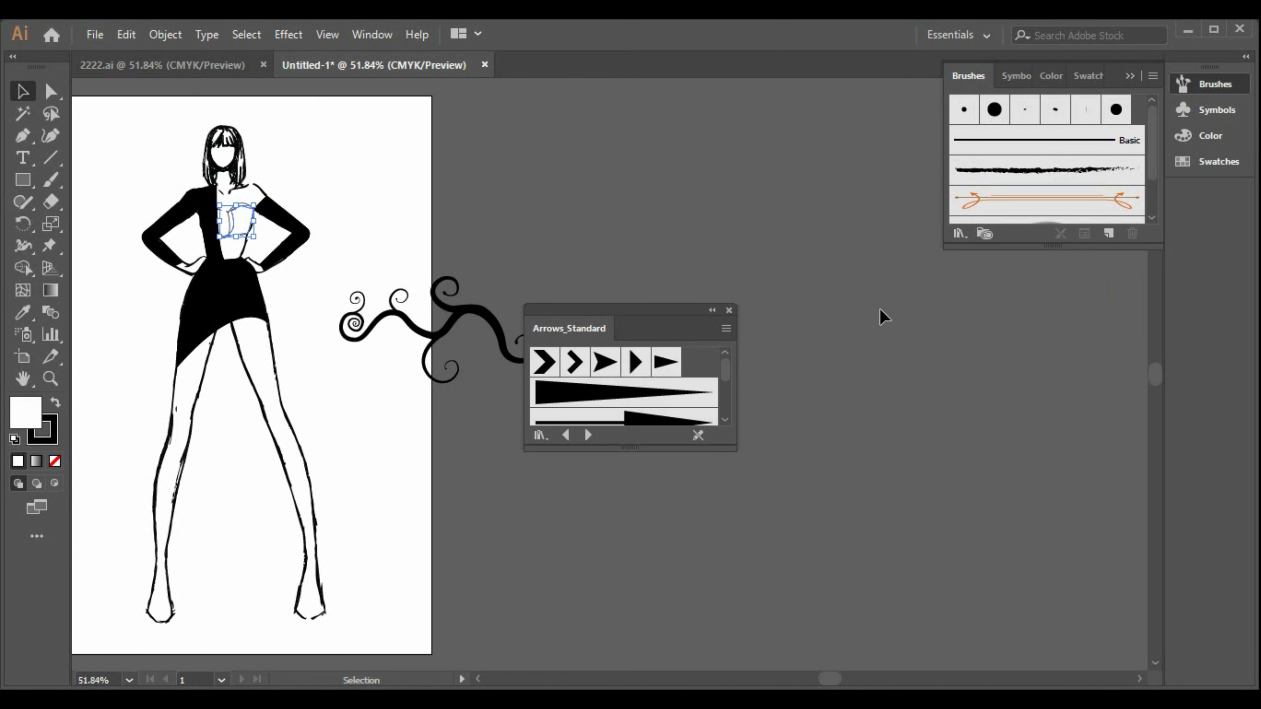
Step: Switch to the Arrows_Special library, enlarge it, and apply the outlined double-head arrow brush to the bust panel's outline
left_click(566, 439)
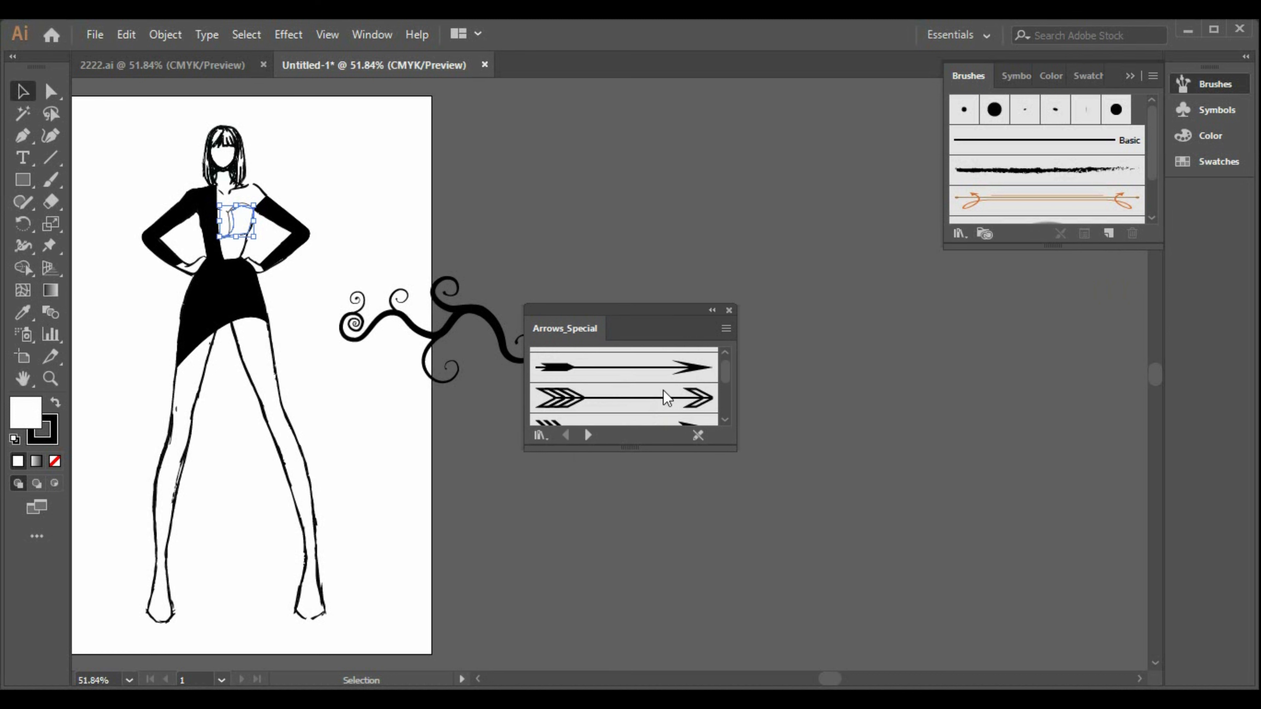
left_click_drag(651, 459, 654, 622)
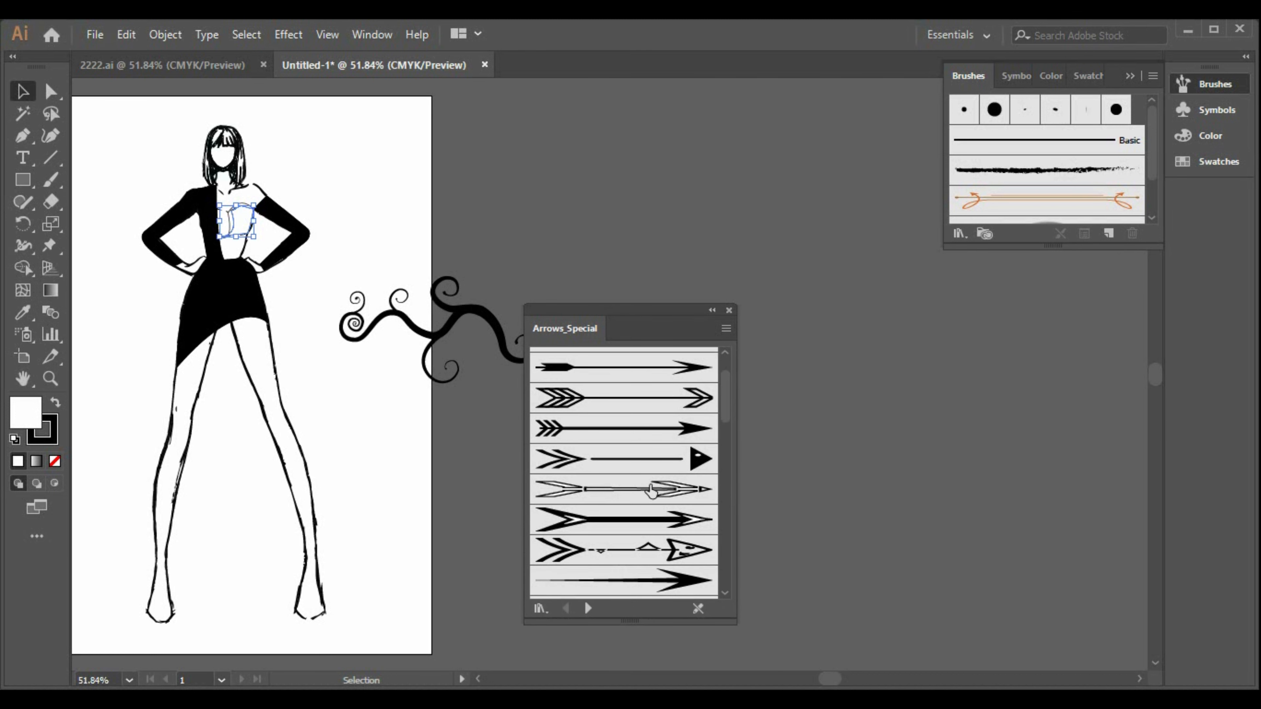
left_click(653, 489)
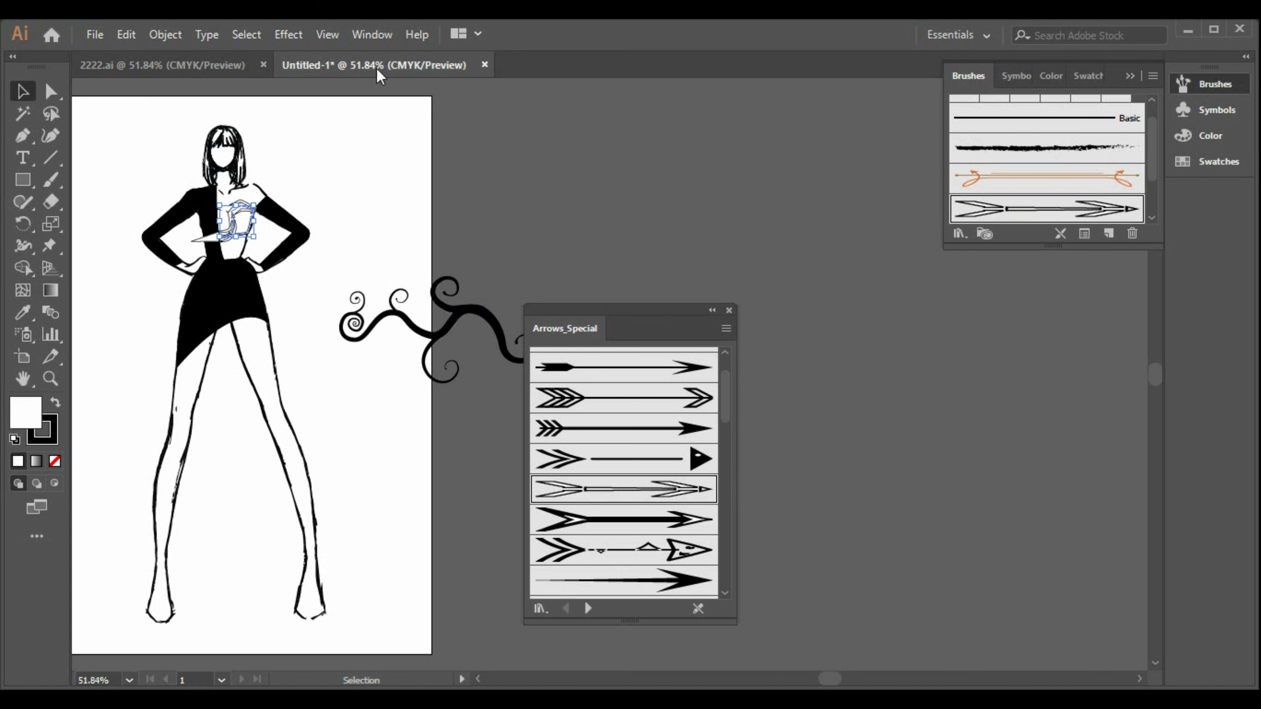
Step: Open the Stroke settings and set the bust panel outline's stroke weight to 0.25 pt
left_click(374, 35)
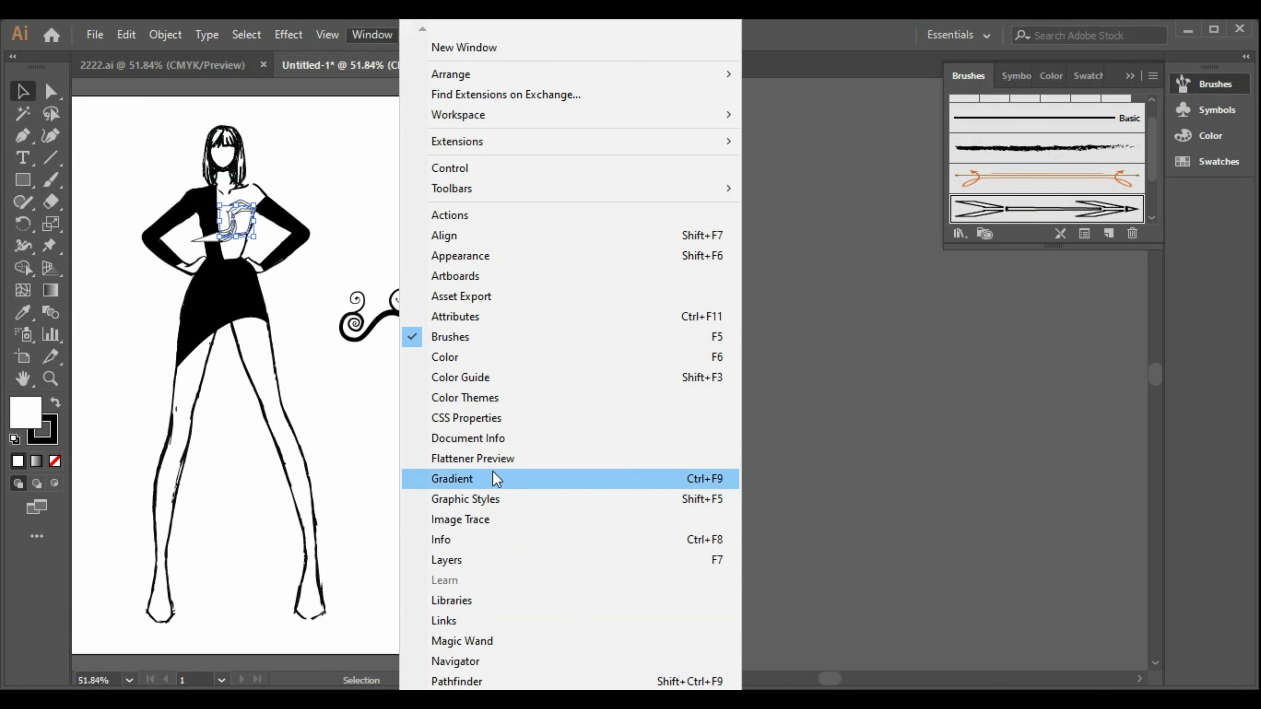
mouse_move(500, 696)
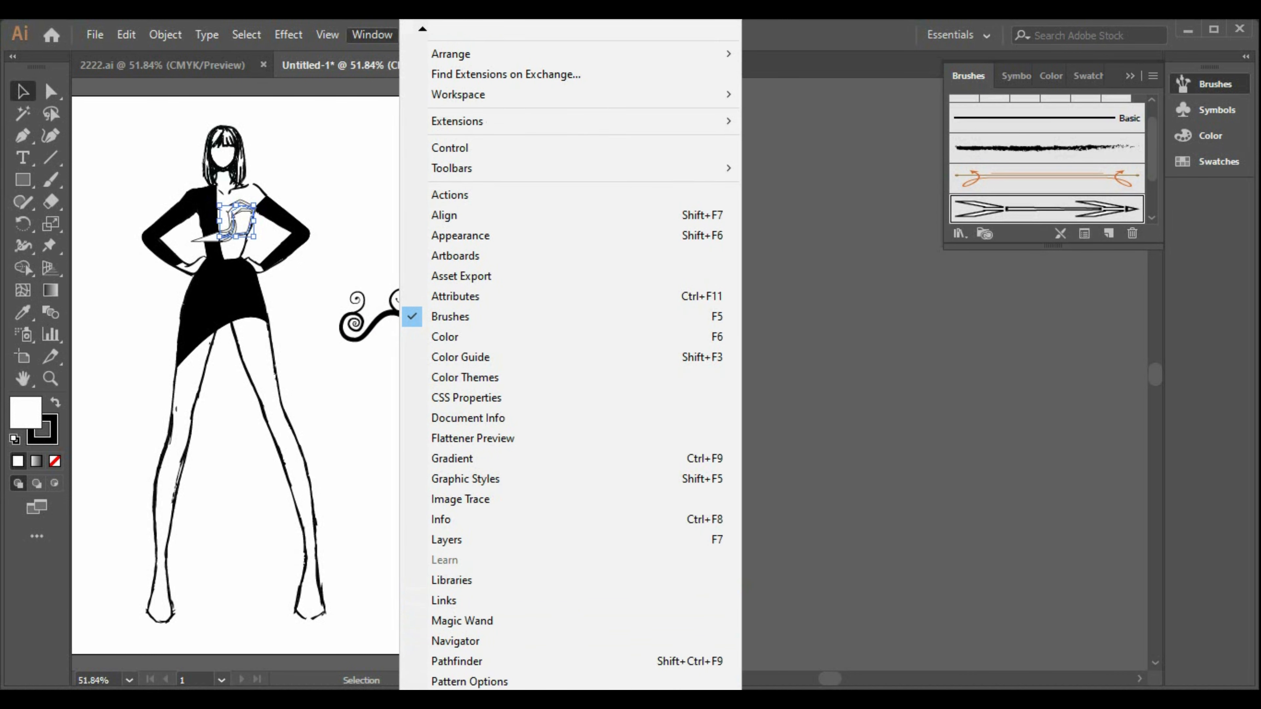
left_click(529, 594)
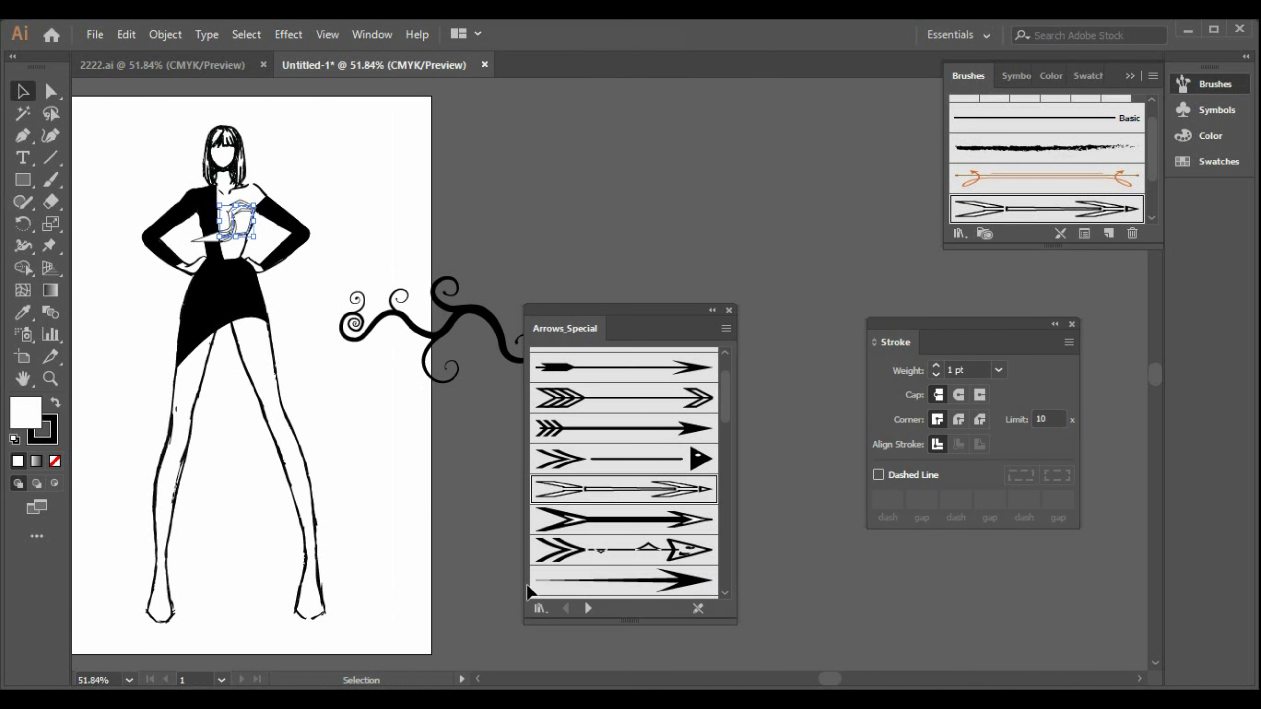
left_click(932, 375)
left_click(933, 375)
left_click(932, 375)
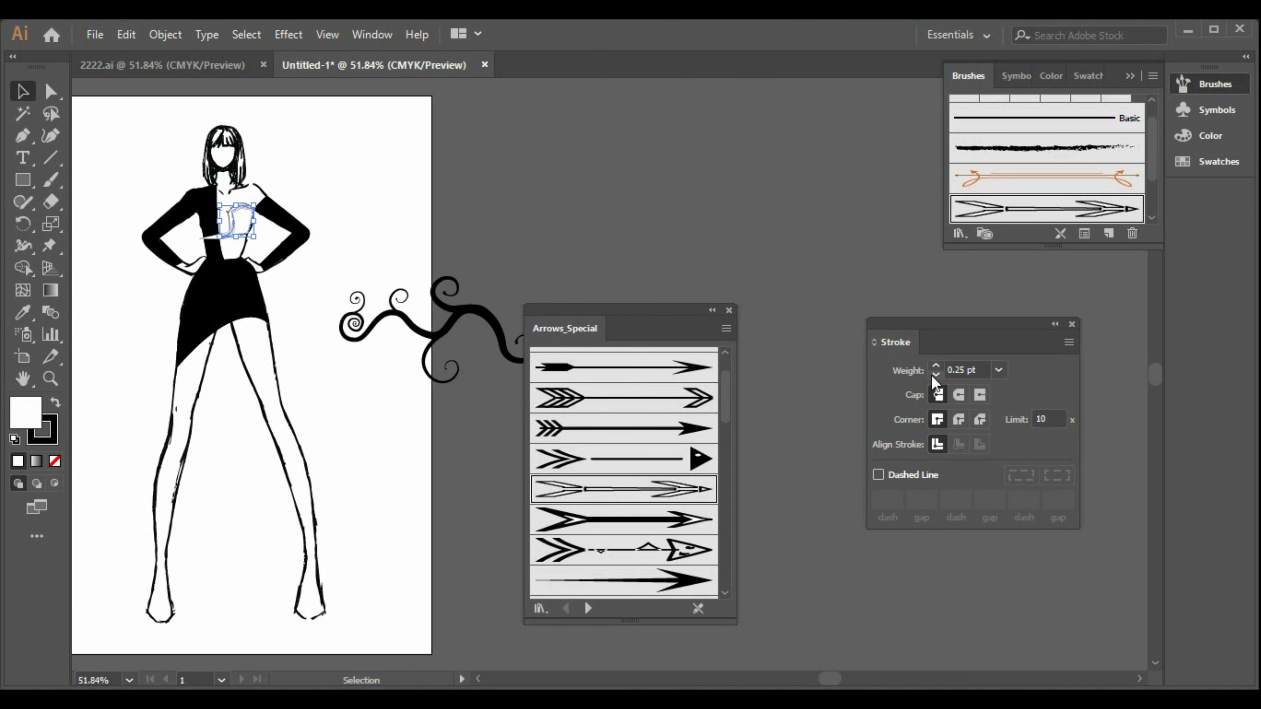
left_click(827, 451)
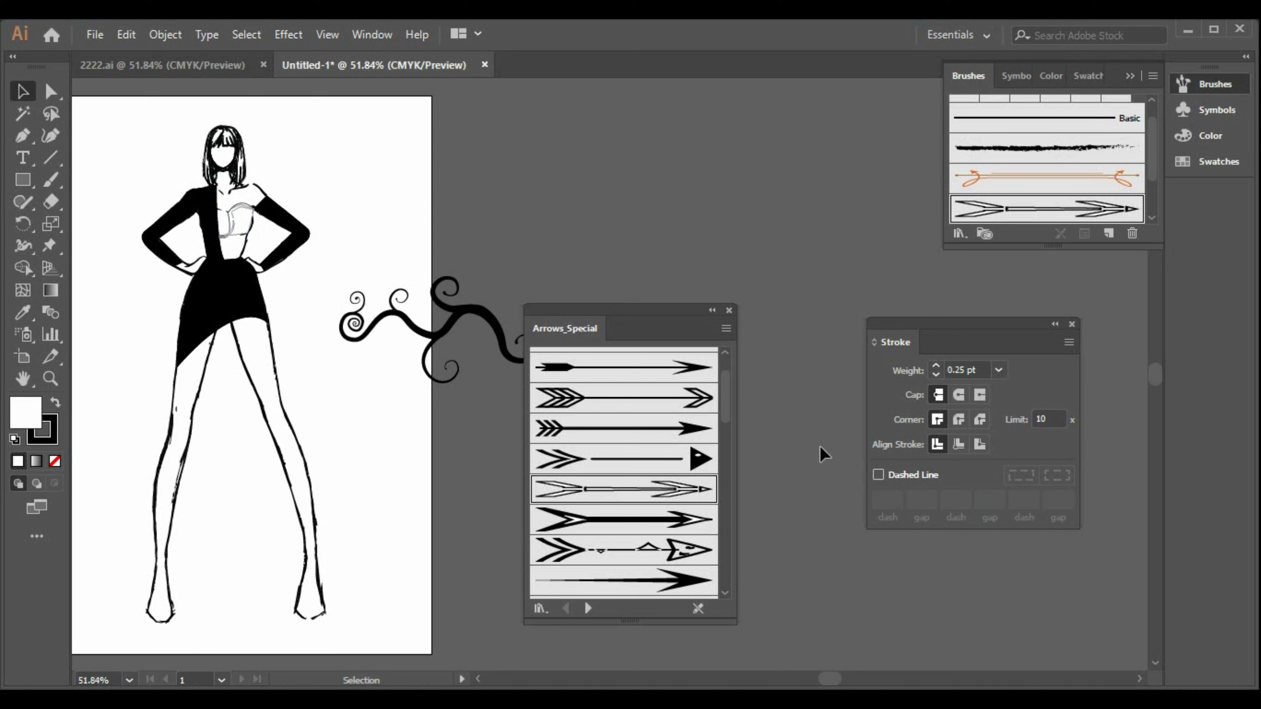
left_click(234, 214)
left_click_drag(224, 195, 246, 225)
key("ctrl+z")
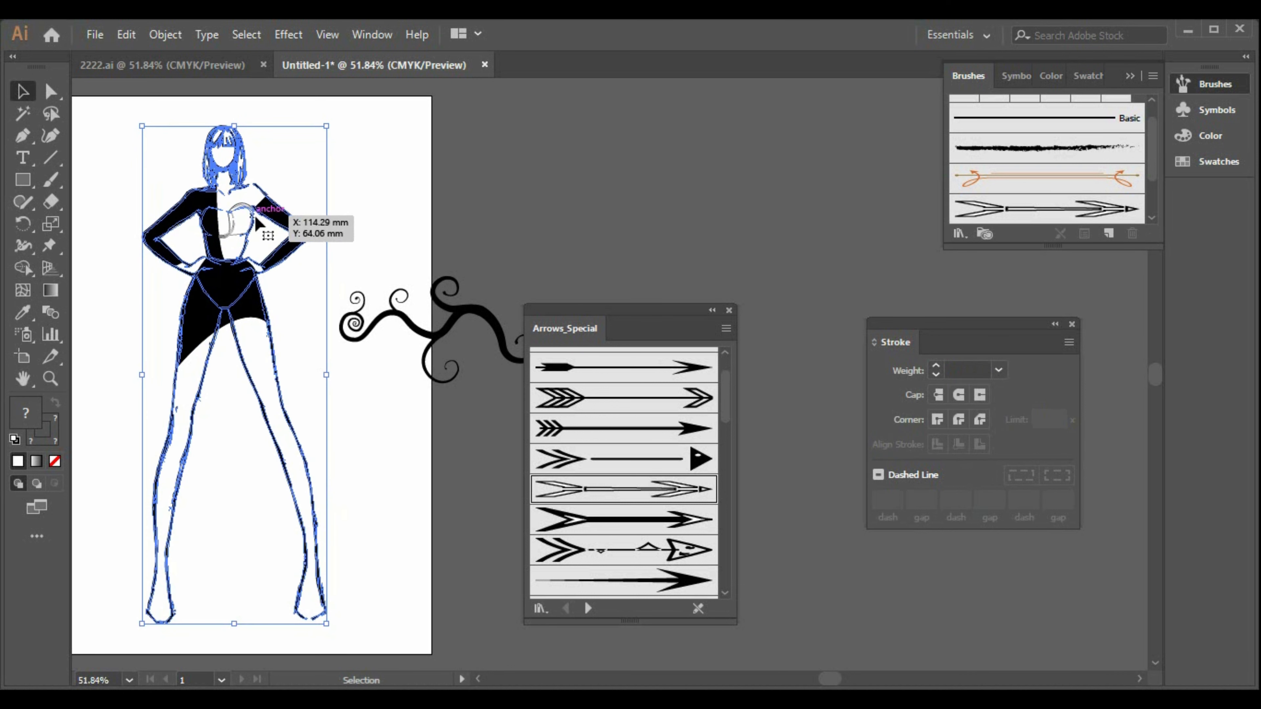
left_click(237, 192)
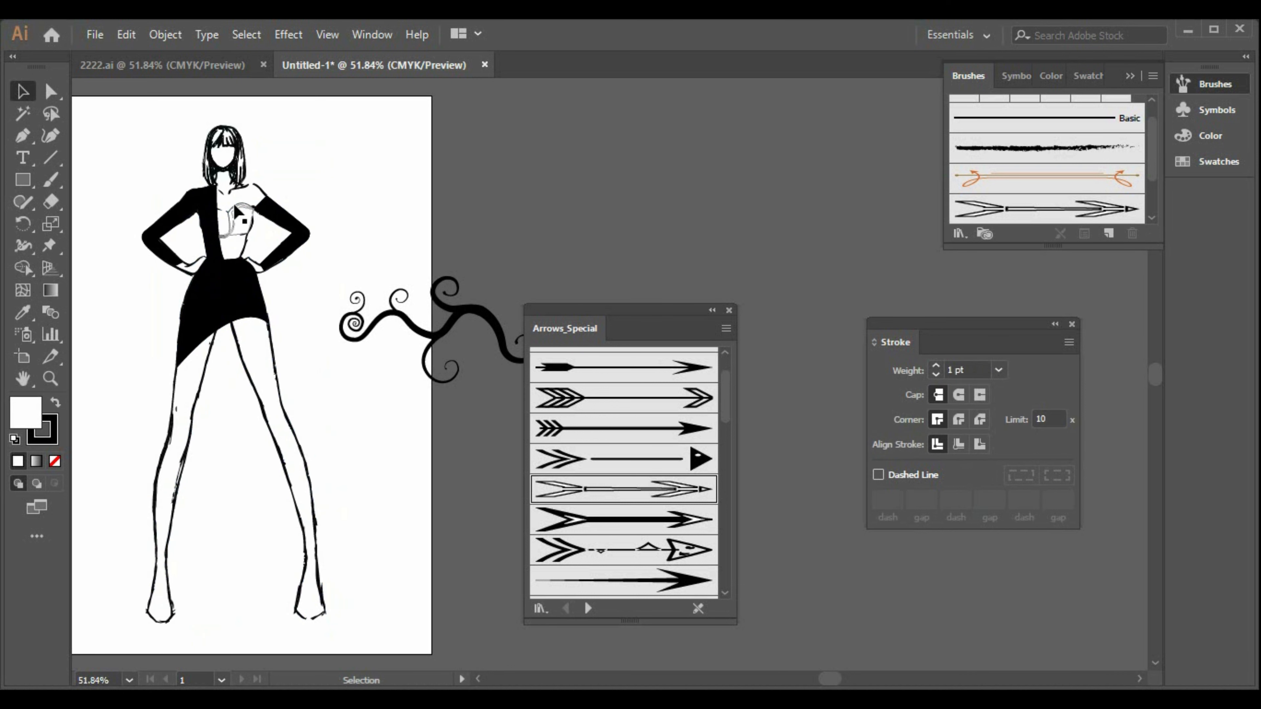
Step: Select the bust panel's lines and apply the black diamond-pattern brush from the Decorative_Text Dividers library
left_click(244, 210)
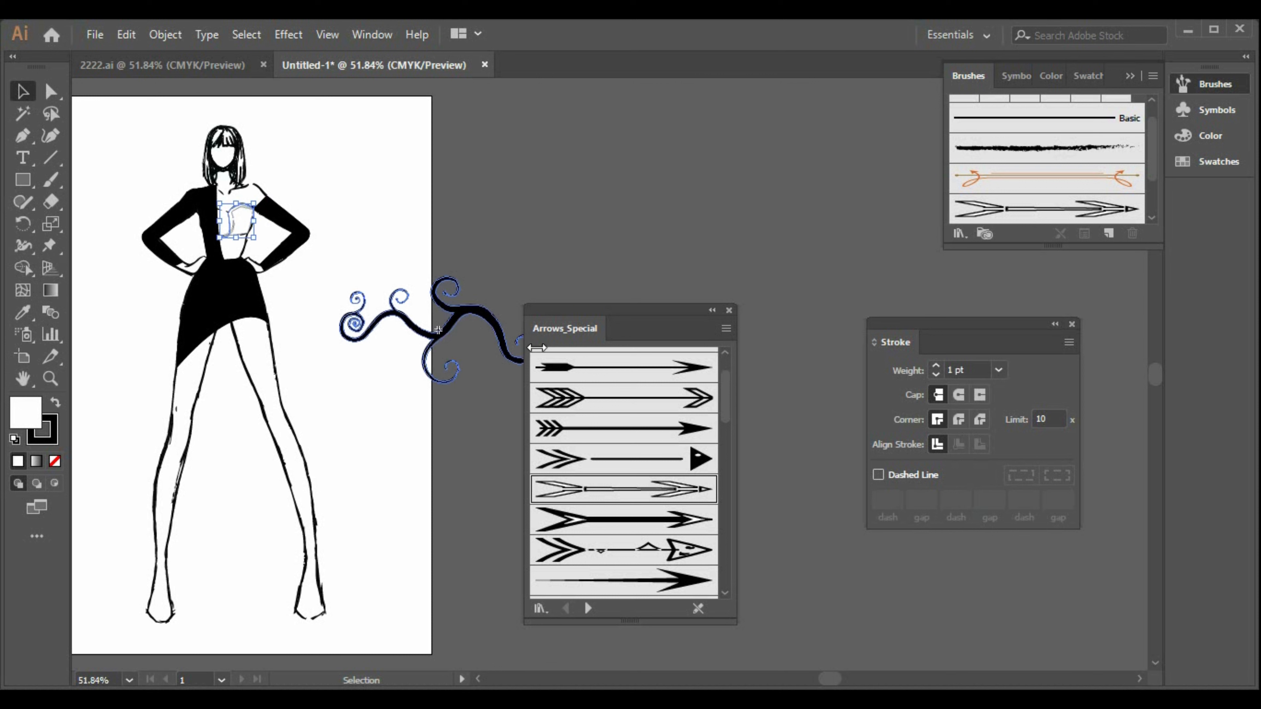
left_click(631, 495)
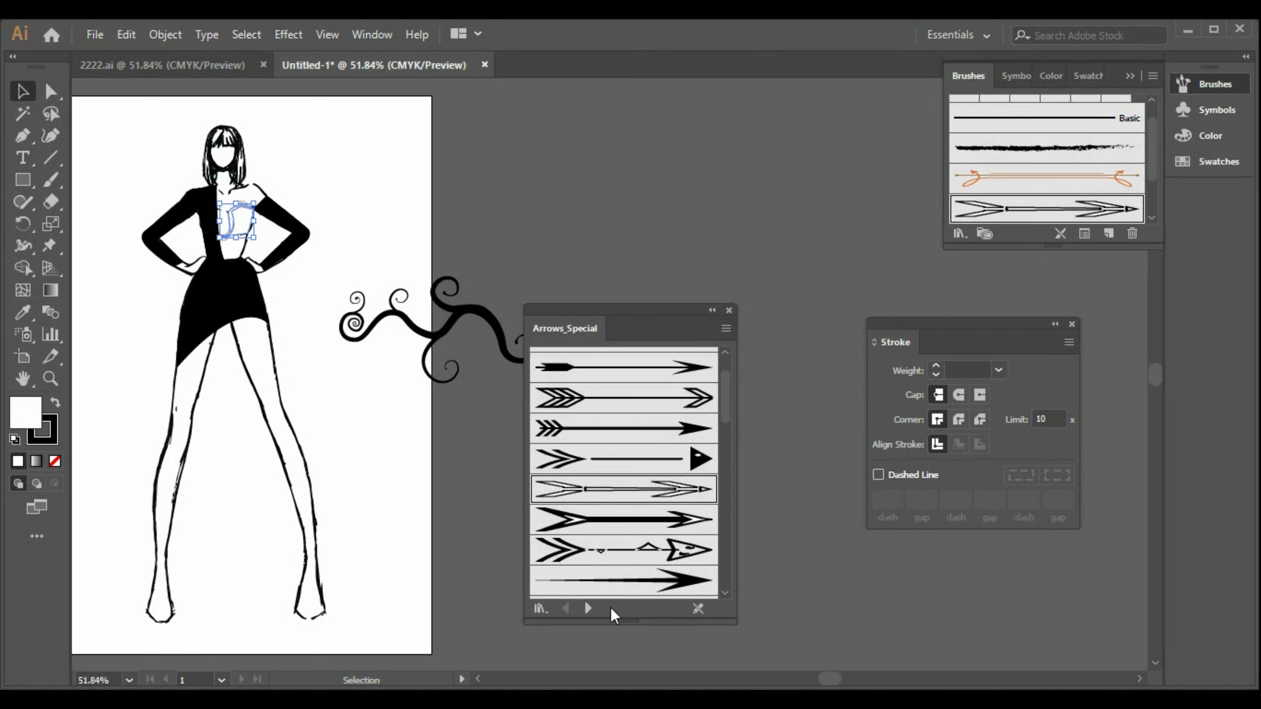
left_click(588, 608)
left_click(540, 608)
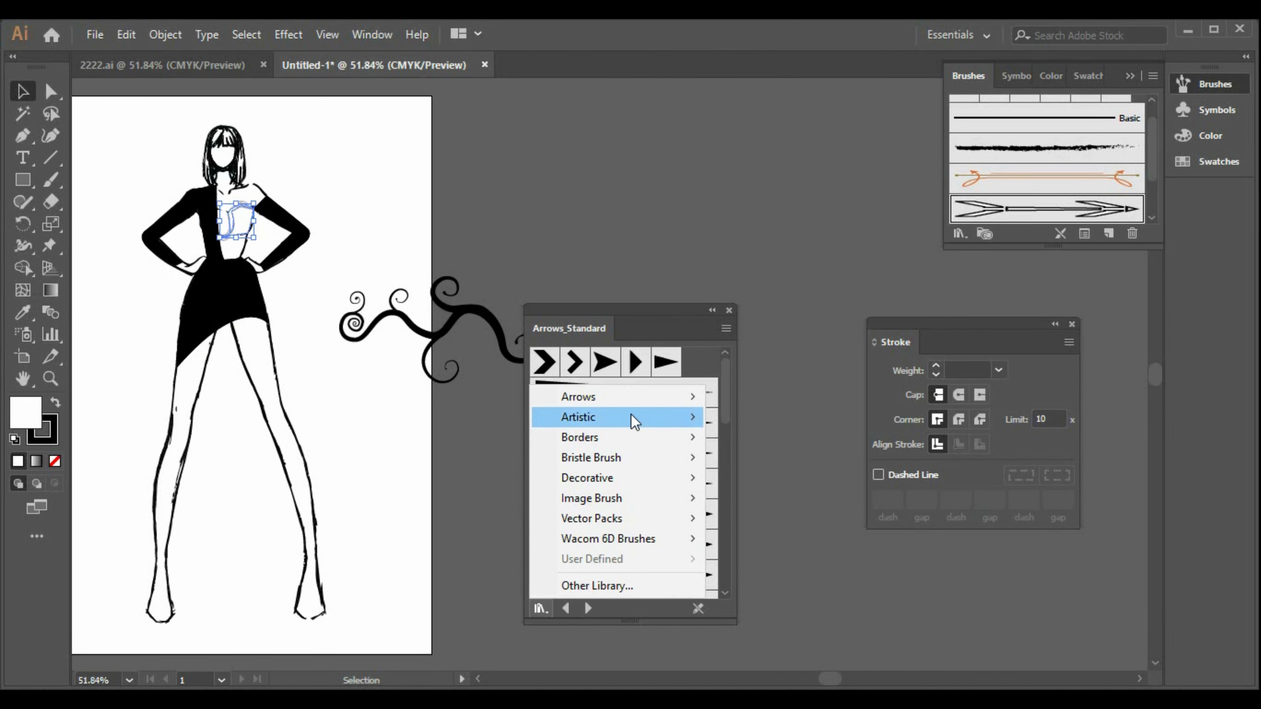
mouse_move(667, 478)
left_click(777, 523)
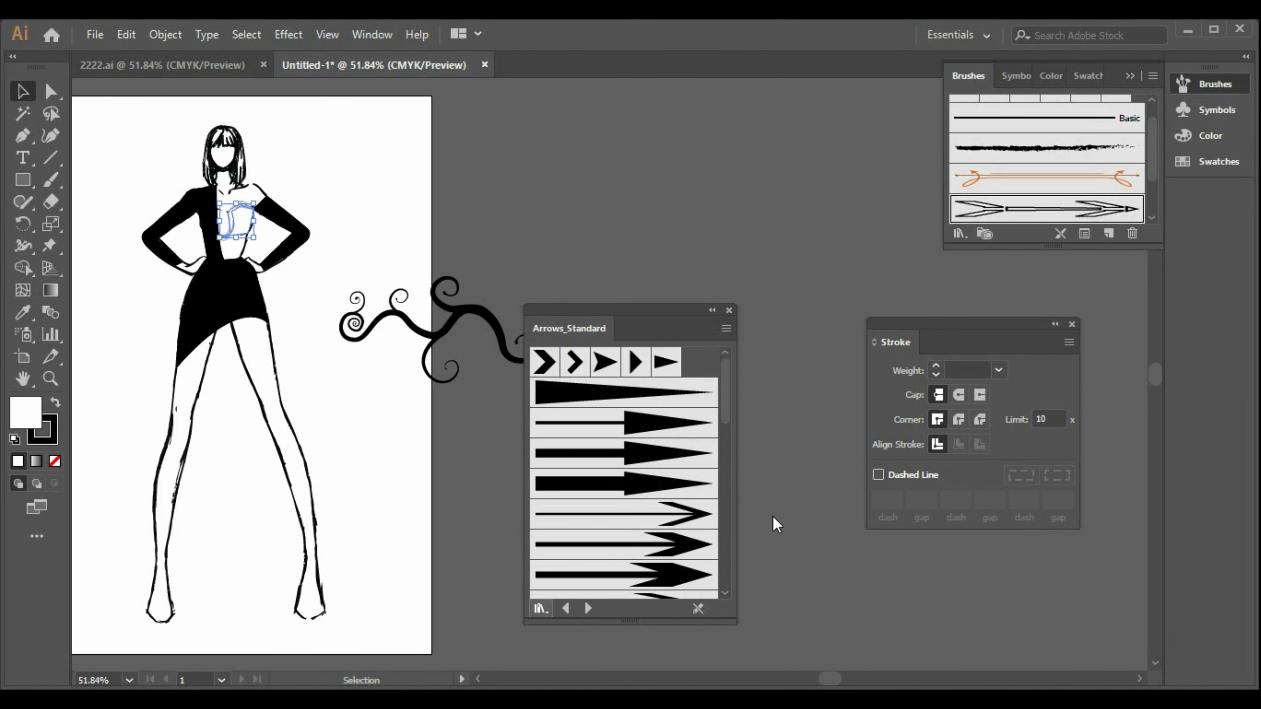
left_click(631, 372)
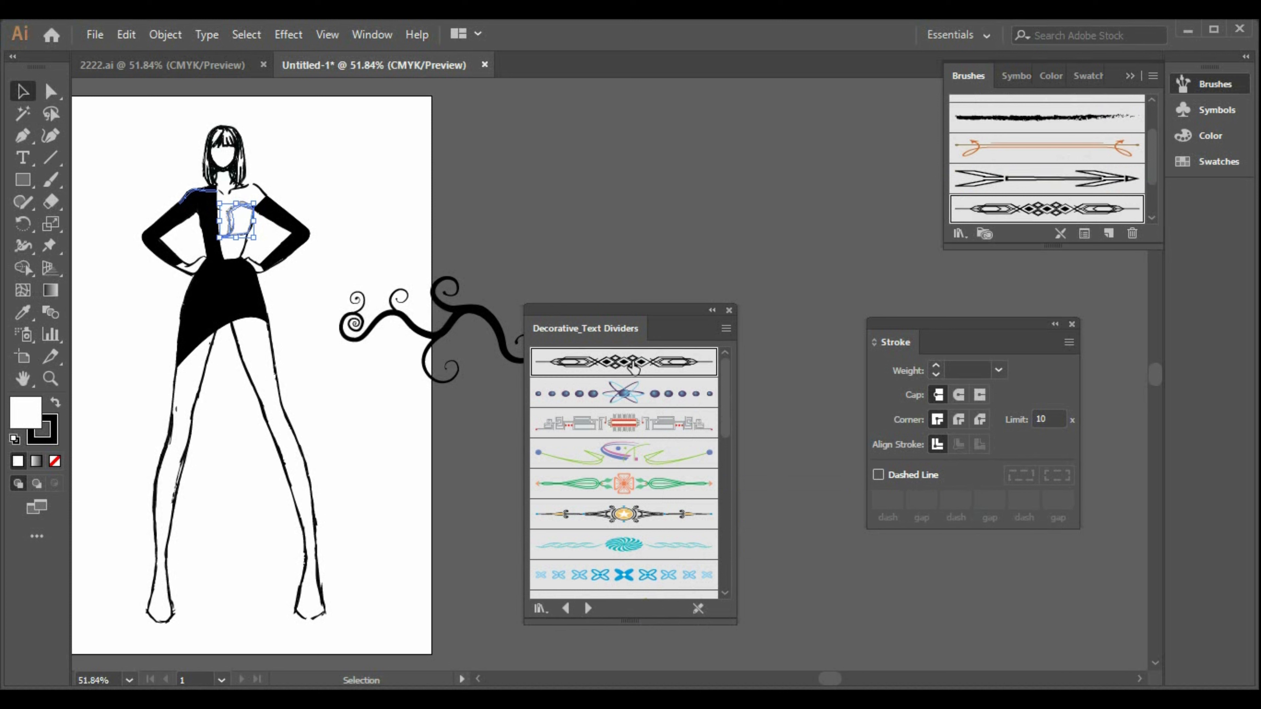
left_click(398, 394)
left_click(249, 229)
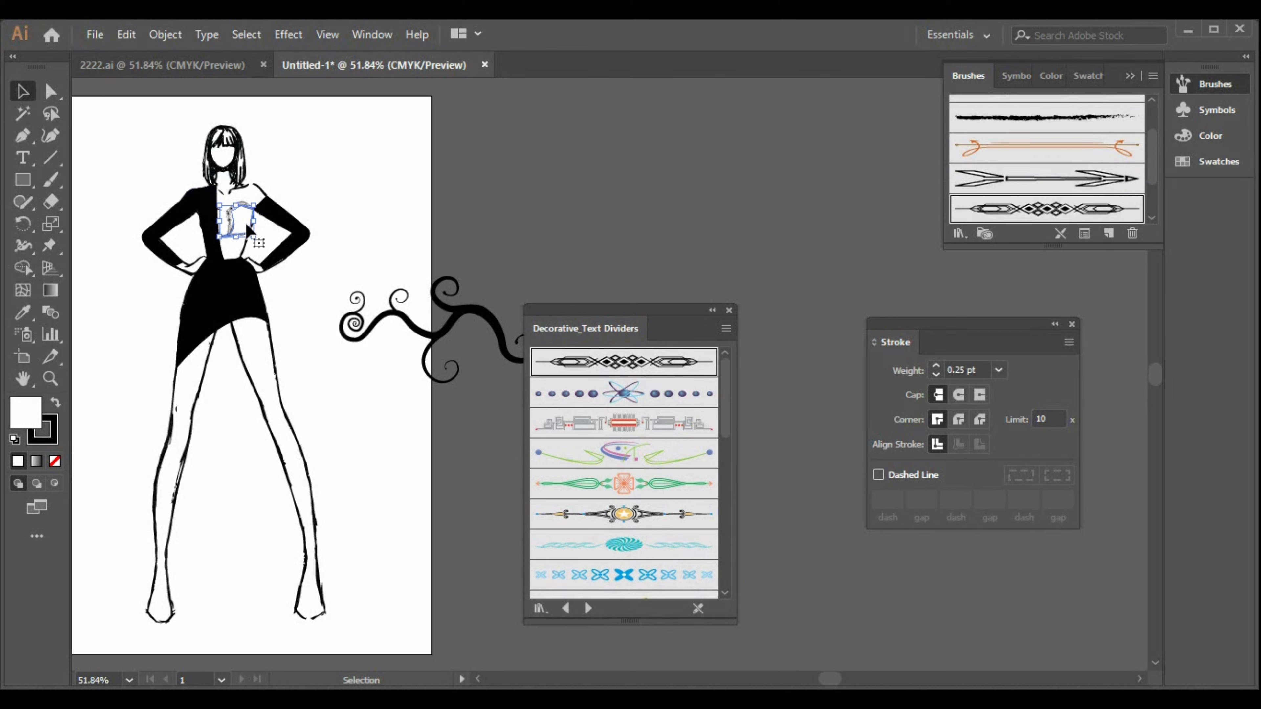
left_click(374, 211)
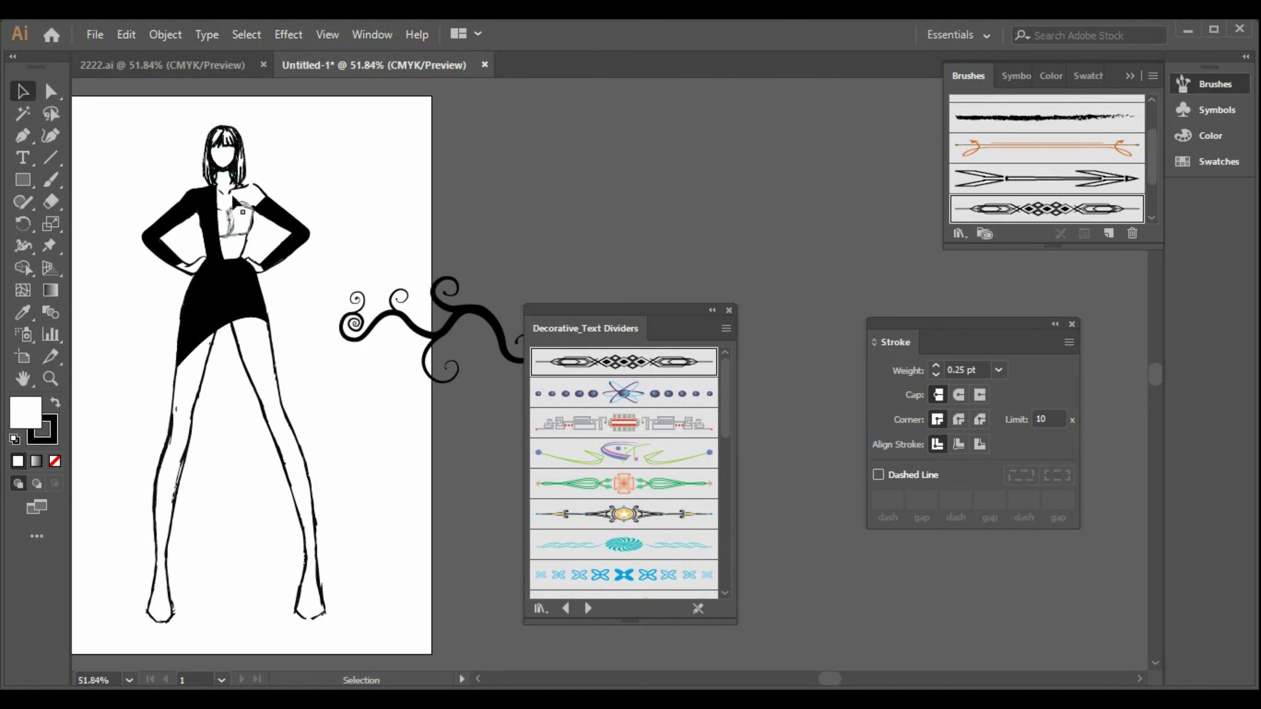
left_click_drag(237, 205, 242, 216)
left_click(371, 185)
left_click(399, 235)
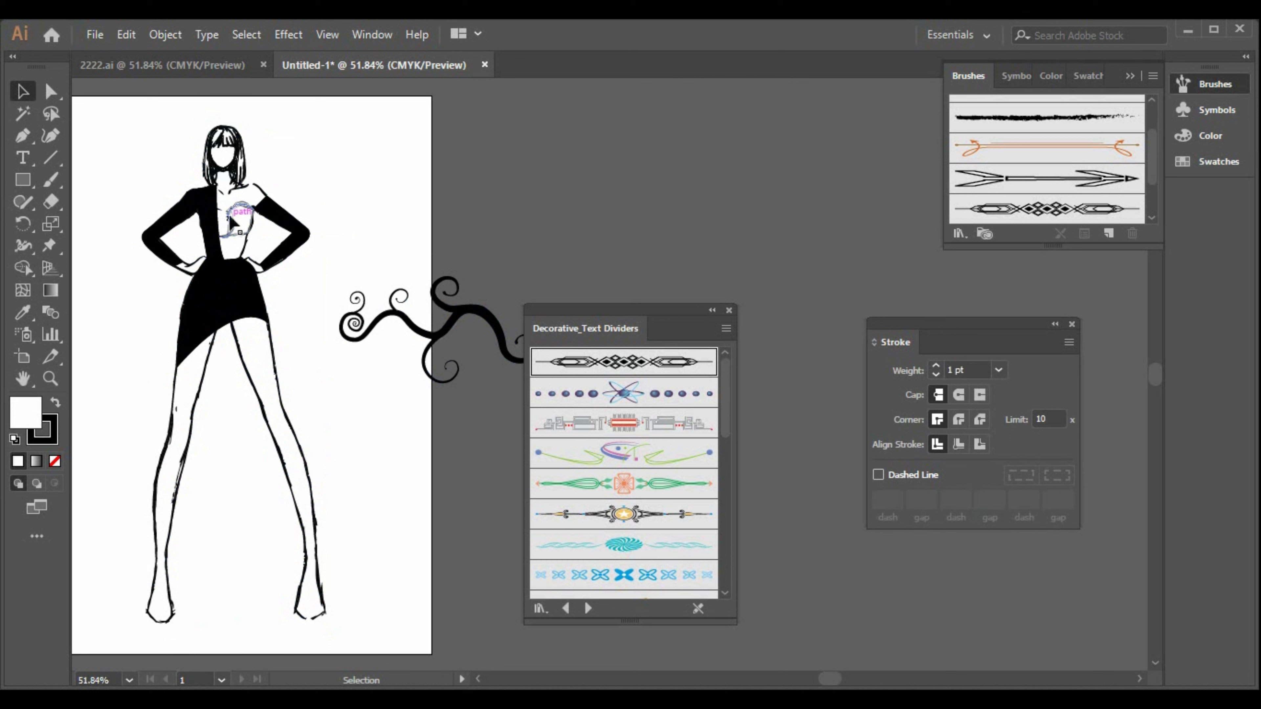
Step: Reapply the black diamond-pattern divider brush to the bust panel's outline and set its stroke weight to 0.75 pt
left_click(234, 213)
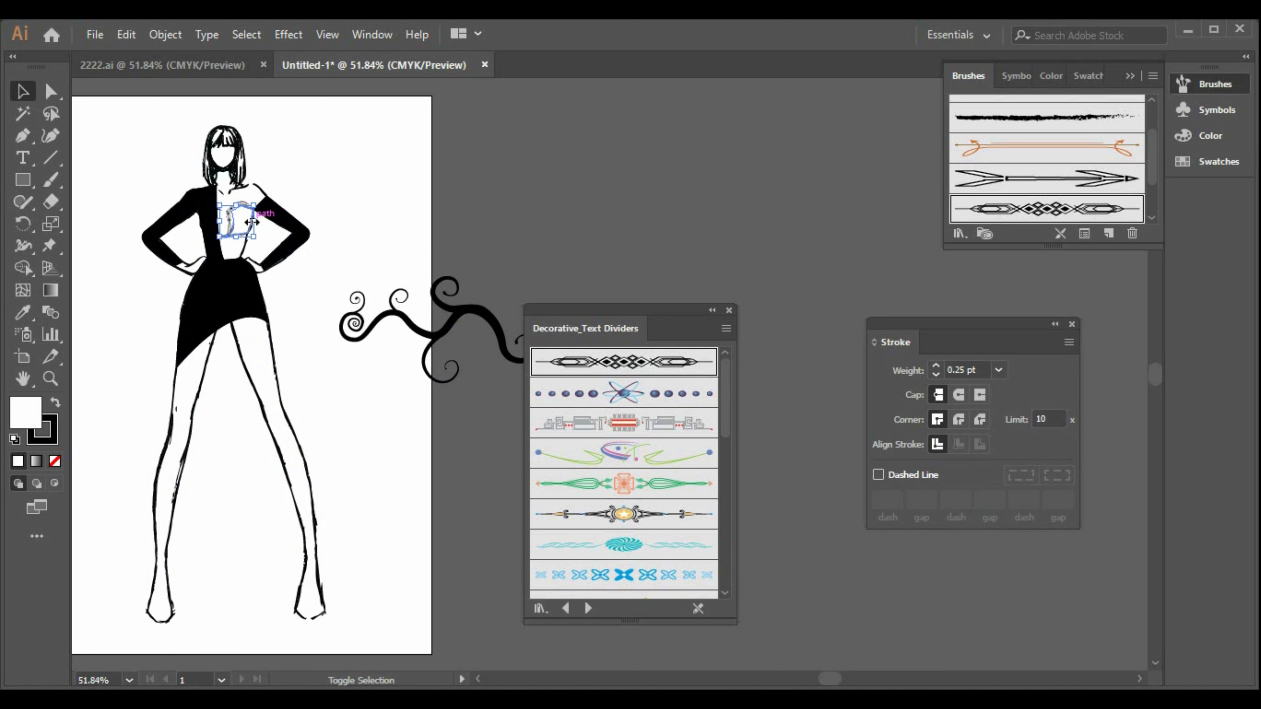
left_click(692, 367)
left_click(938, 365)
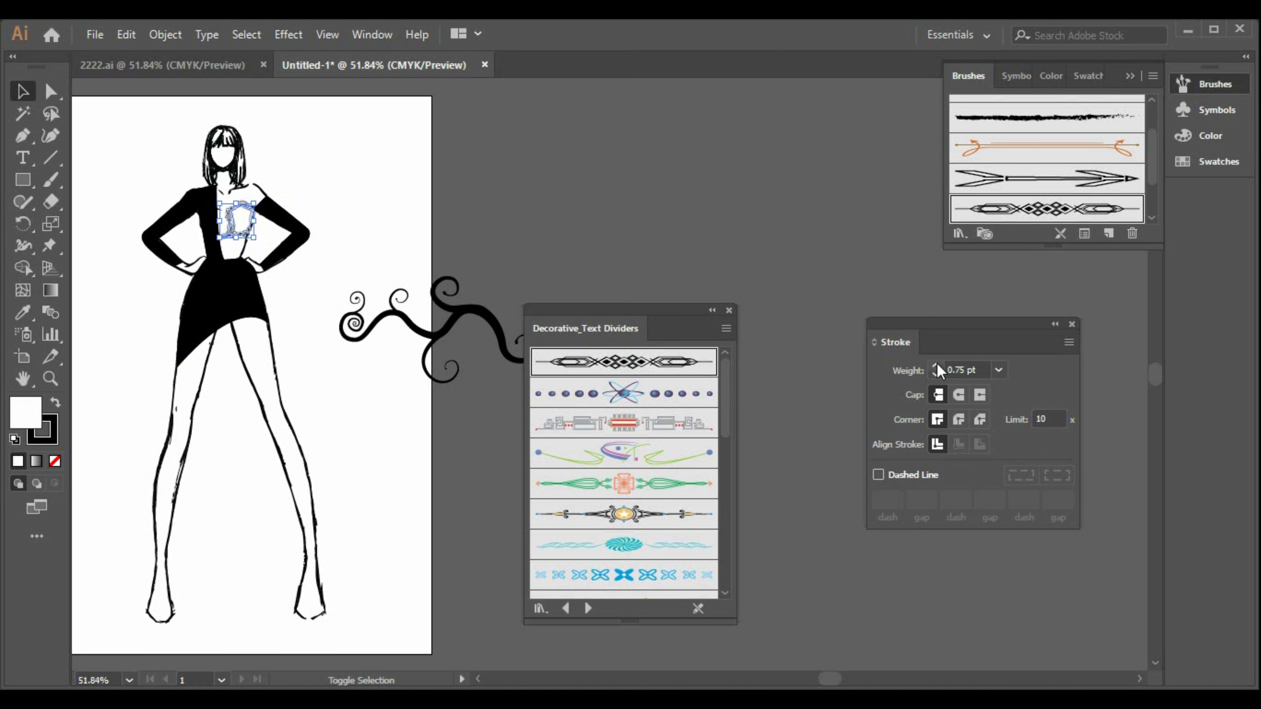
left_click(734, 179)
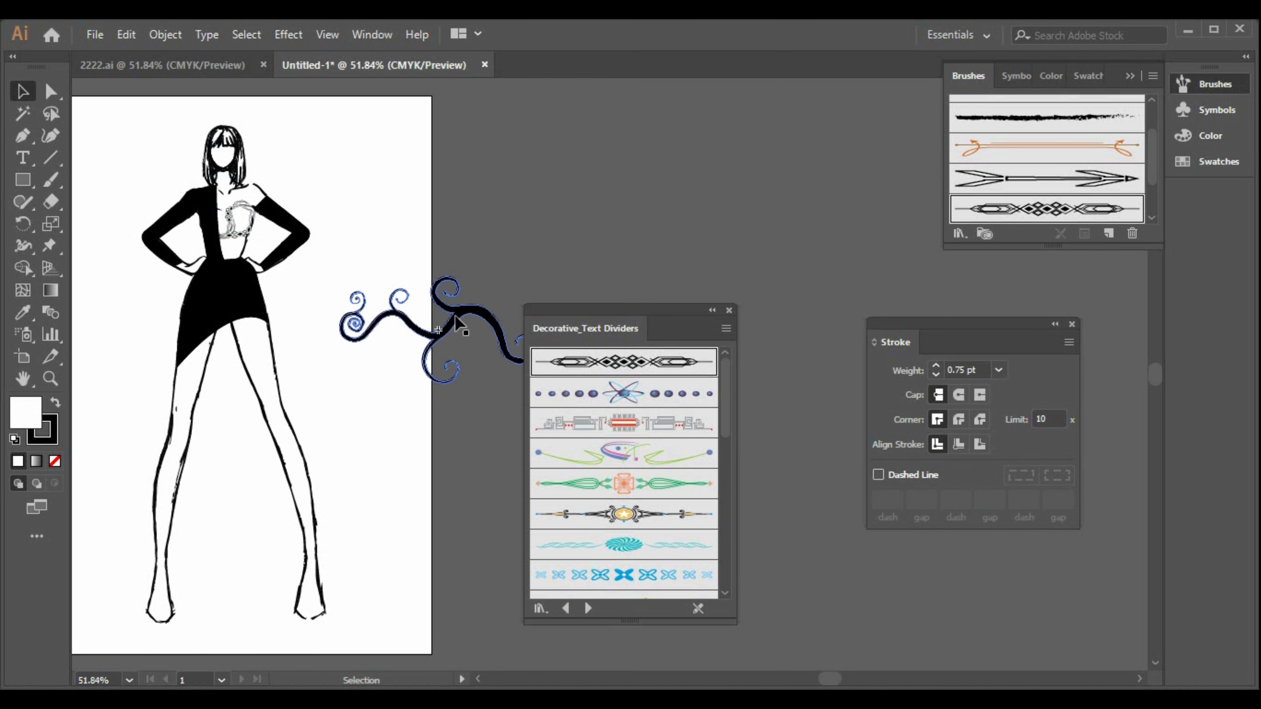
Step: Rotate the branch symbol to a steep diagonal, scale it to less than half size, and place it beside the figure's waist
left_click_drag(456, 323, 334, 343)
left_click_drag(423, 415, 369, 437)
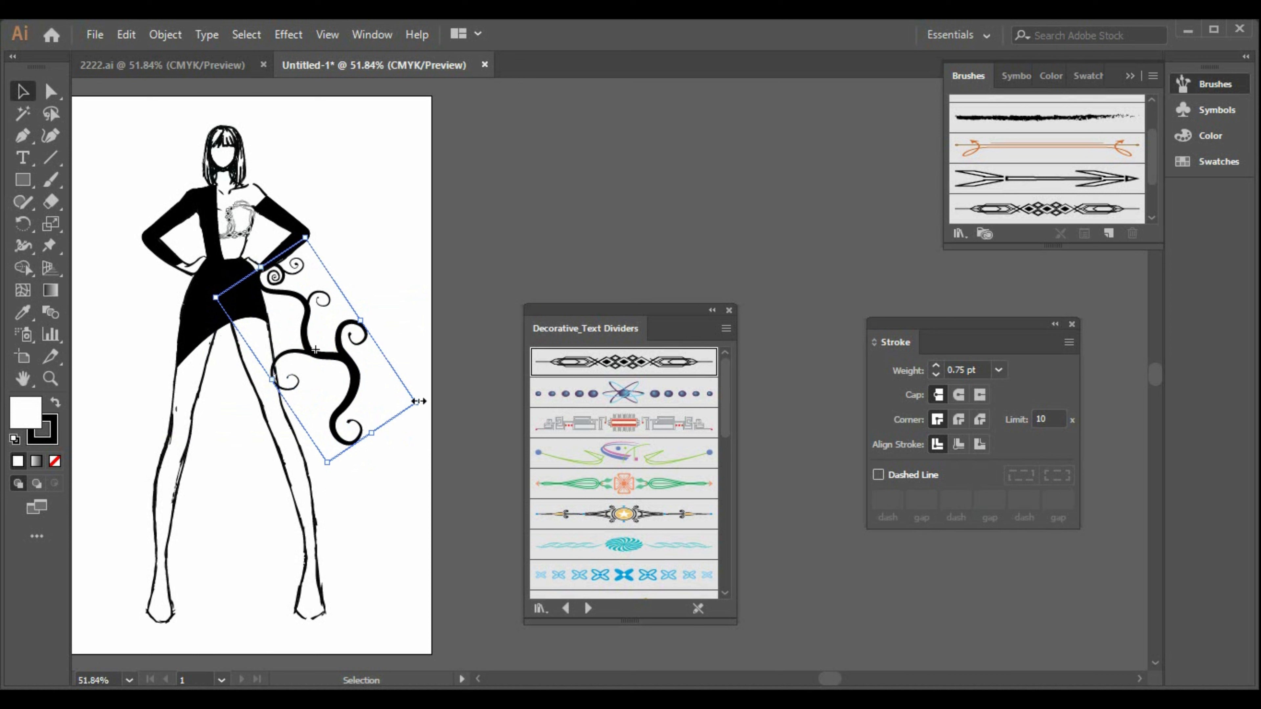
left_click_drag(418, 401, 335, 307)
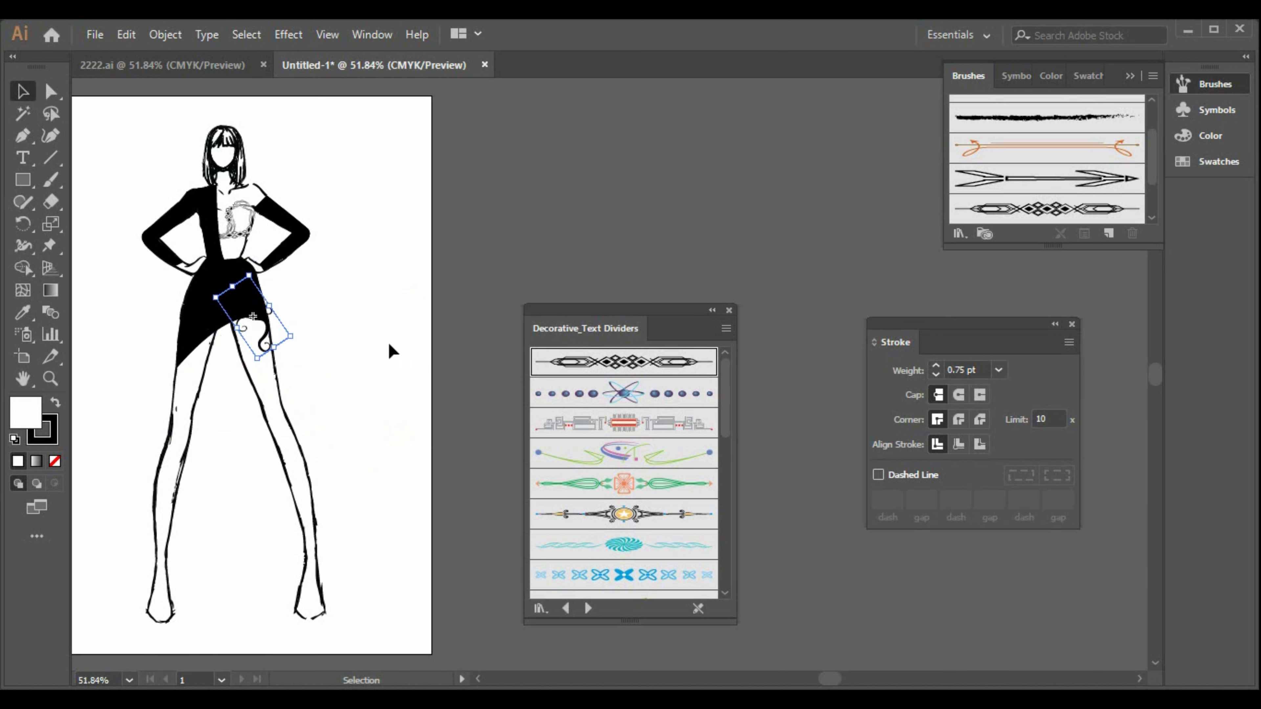
left_click(388, 343)
left_click_drag(274, 345, 397, 293)
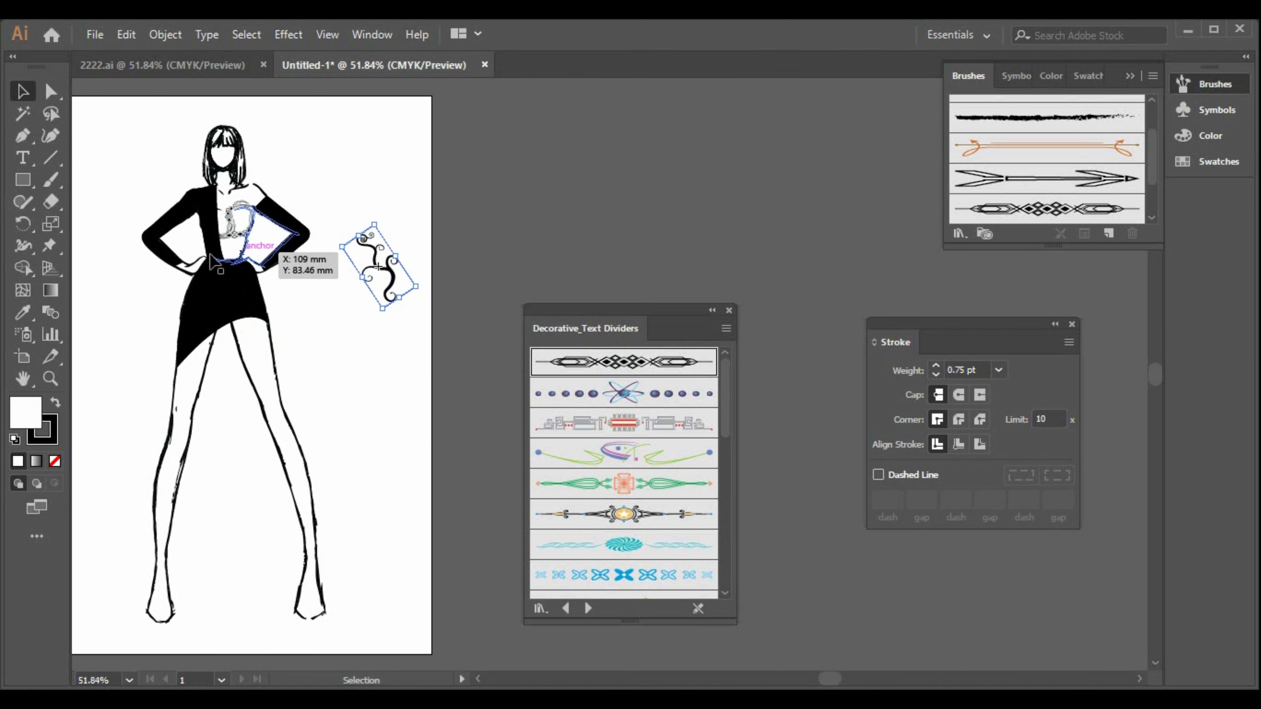
Step: Try to recolor the selected branch symbol by setting the fill to dark purple 440D5E
double_click(21, 420)
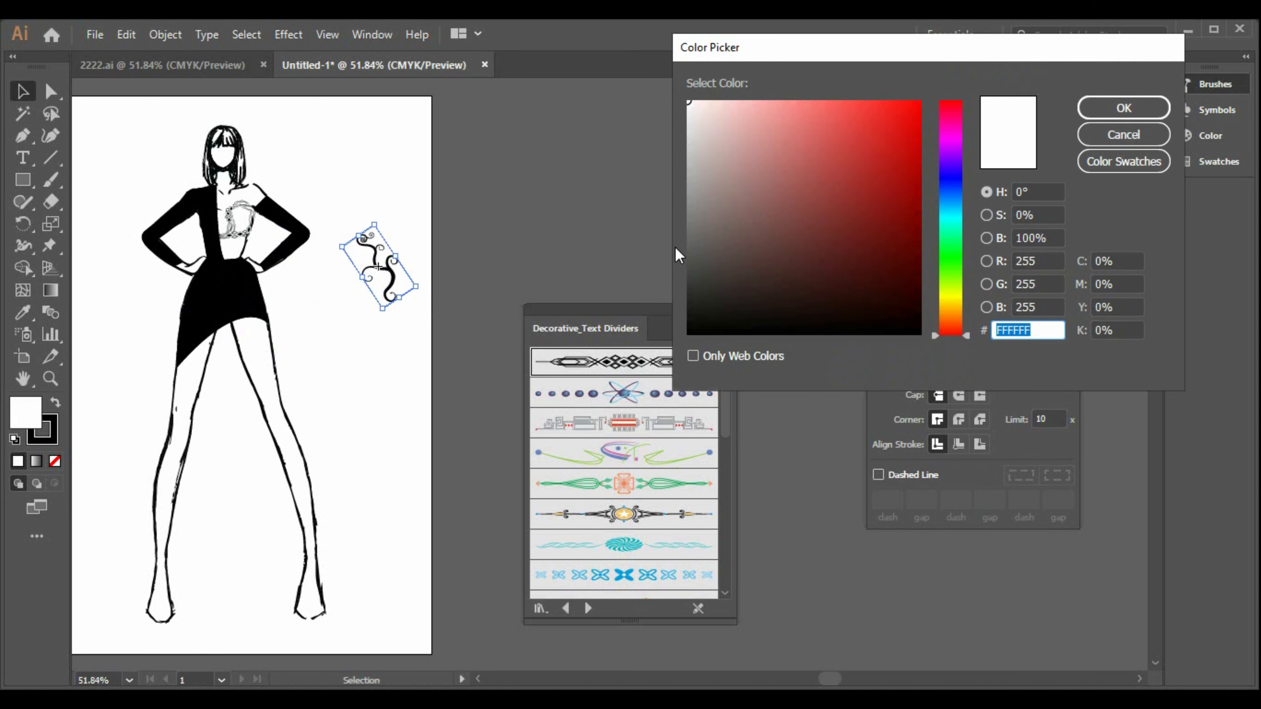
left_click_drag(955, 164, 945, 153)
left_click_drag(899, 266, 891, 248)
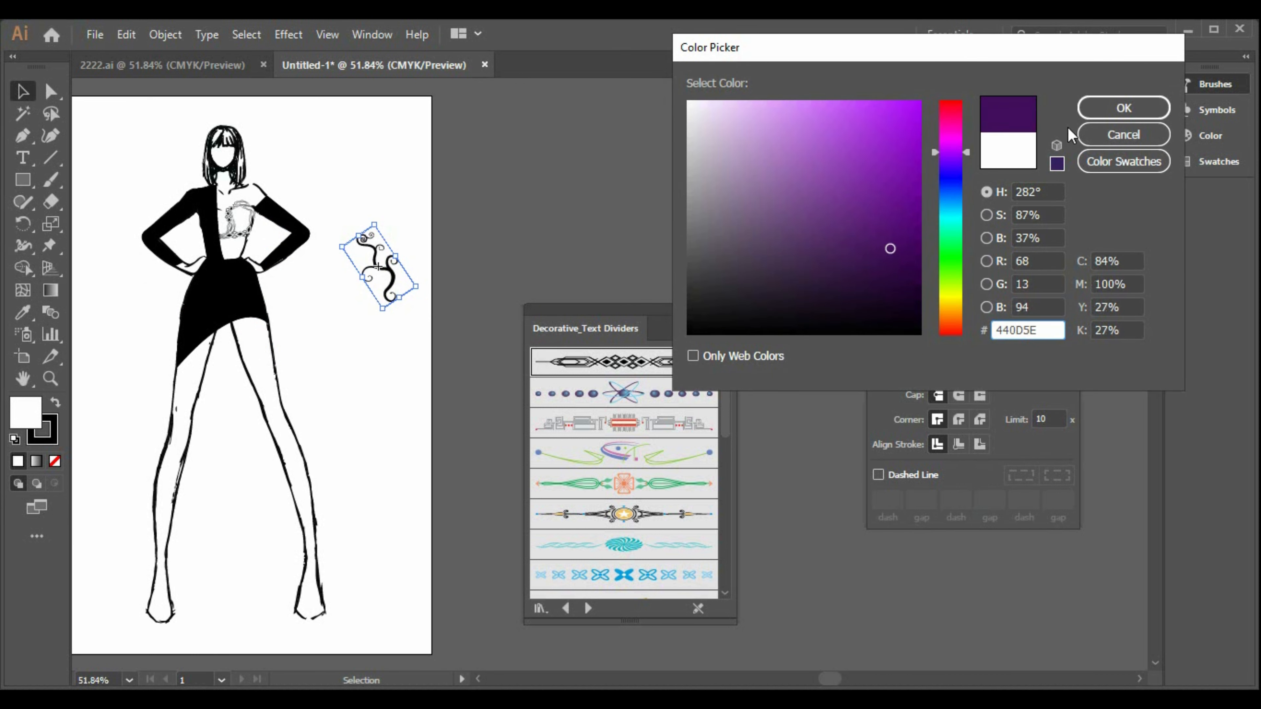
left_click(1123, 108)
left_click(456, 314)
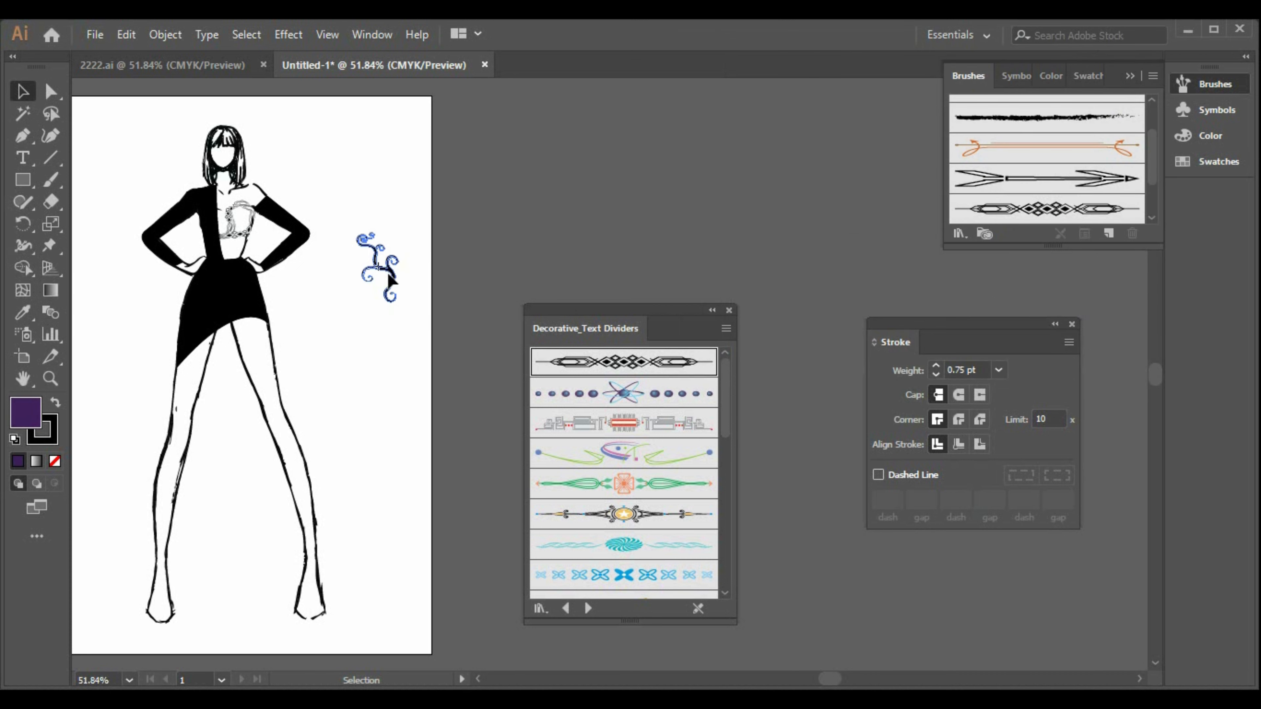
Step: Reset the branch symbol's transformation and try to recolor it by setting the fill to dark purple 420963
right_click(388, 274)
left_click(480, 381)
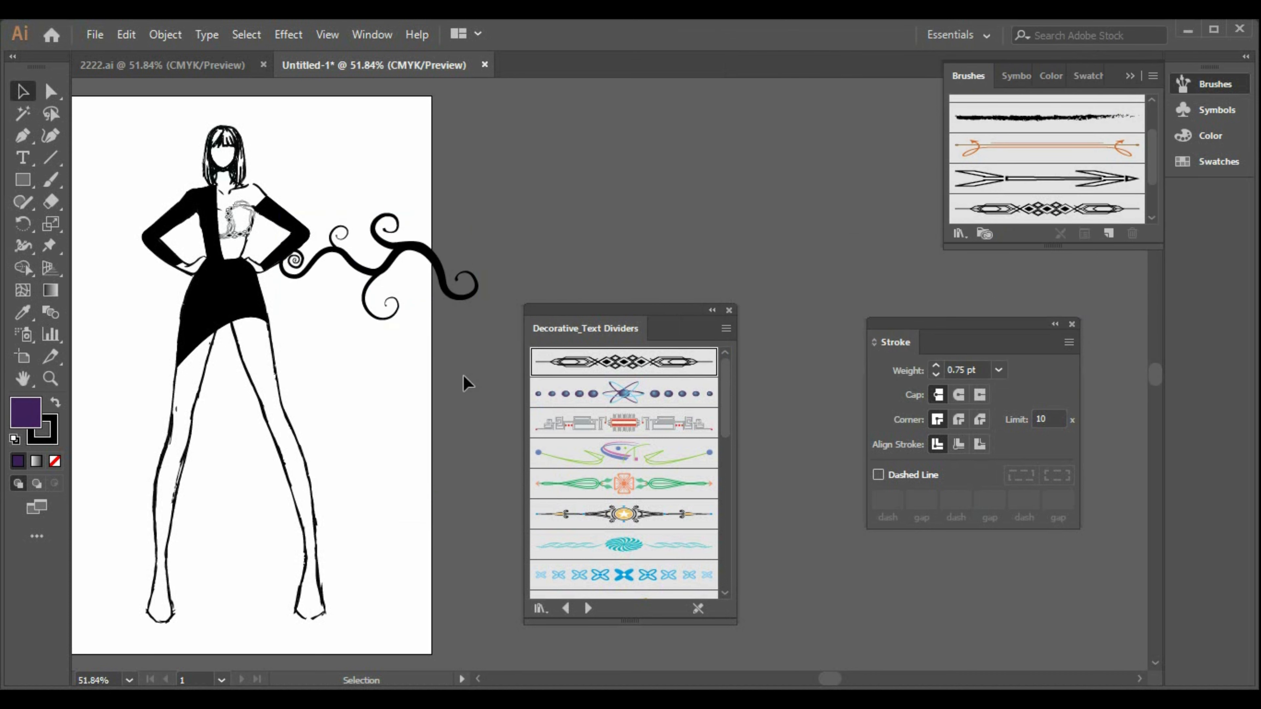
double_click(25, 414)
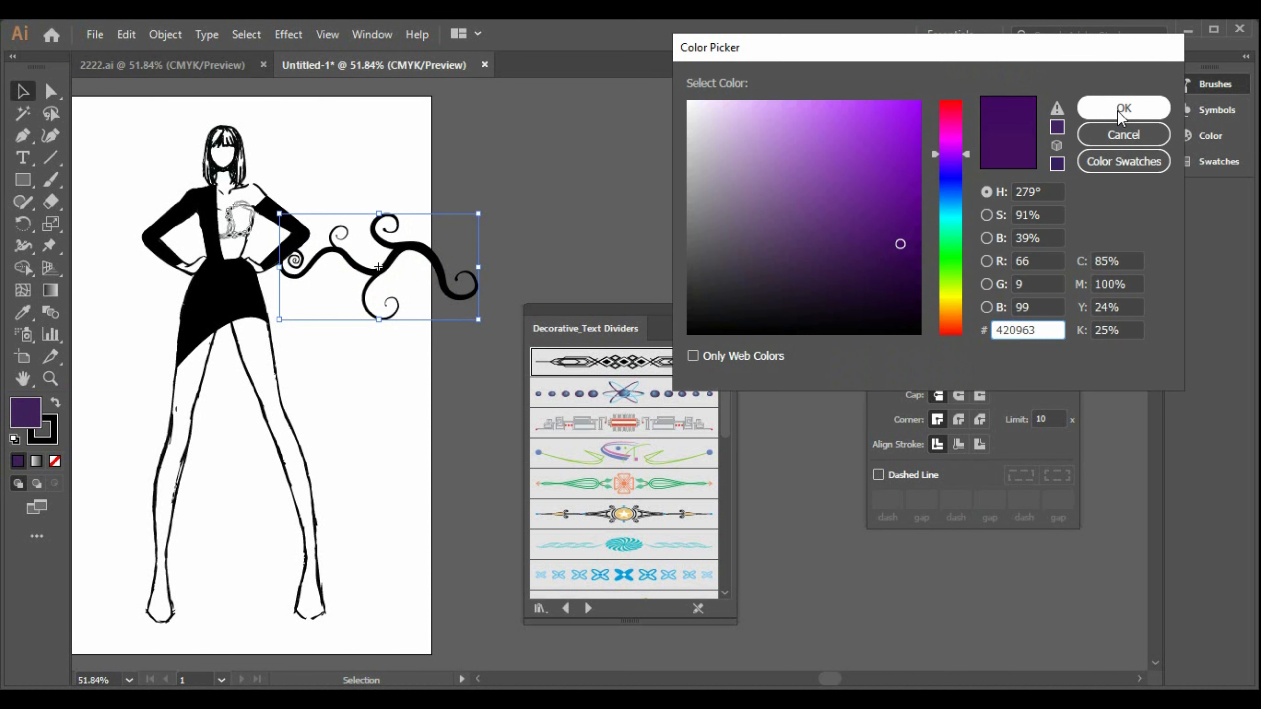
left_click(1123, 108)
Step: Break the branch's link to its symbol and try to recolor the artwork with a dark purple fill
right_click(428, 259)
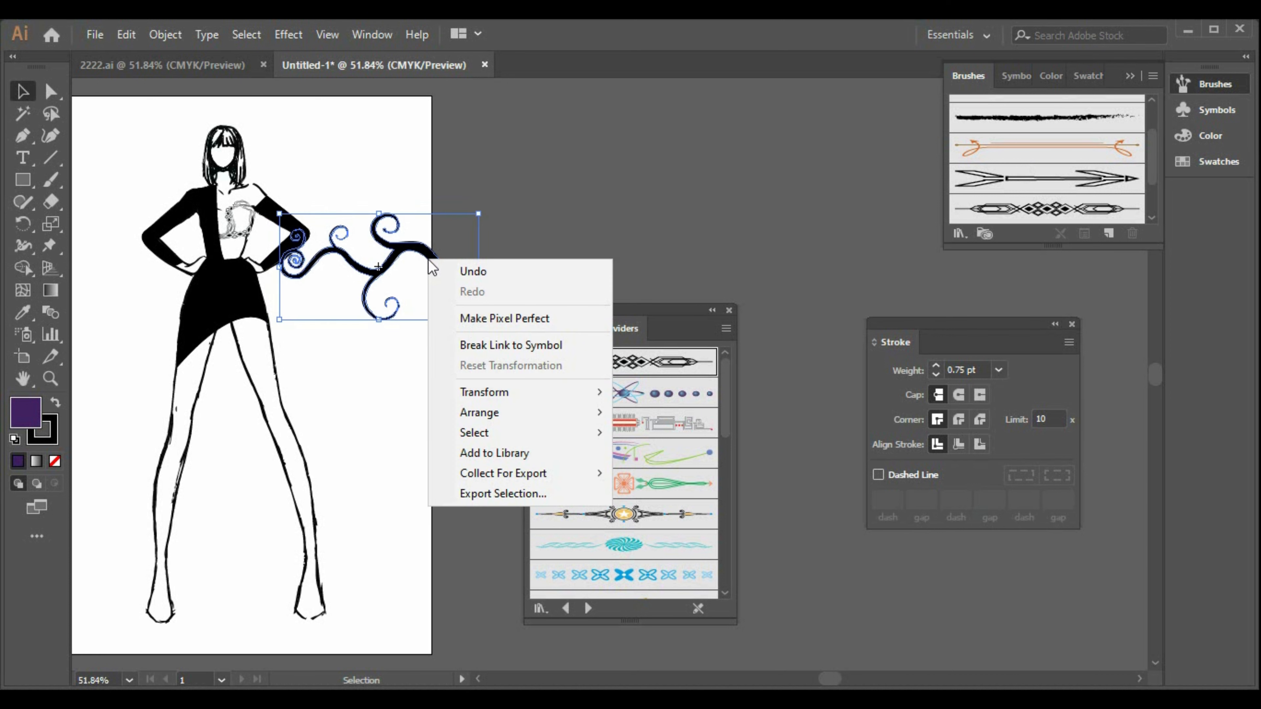
left_click(525, 348)
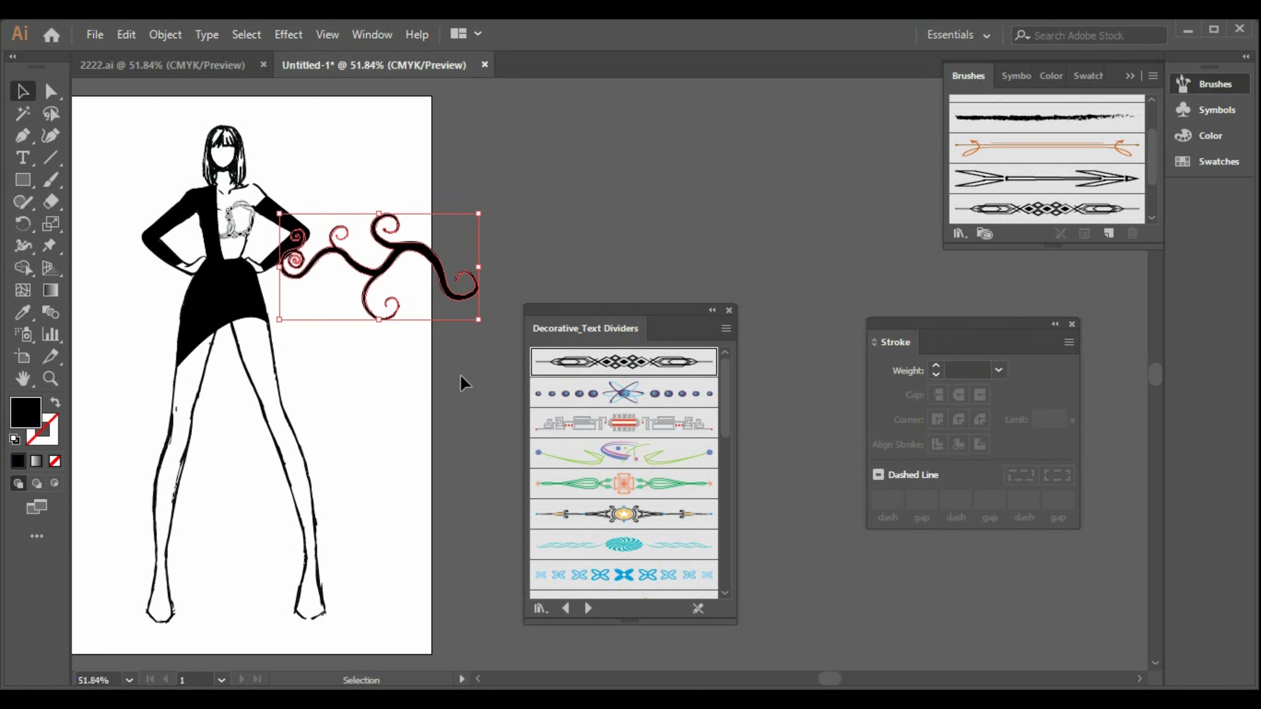
double_click(24, 423)
left_click(881, 214)
left_click(840, 231)
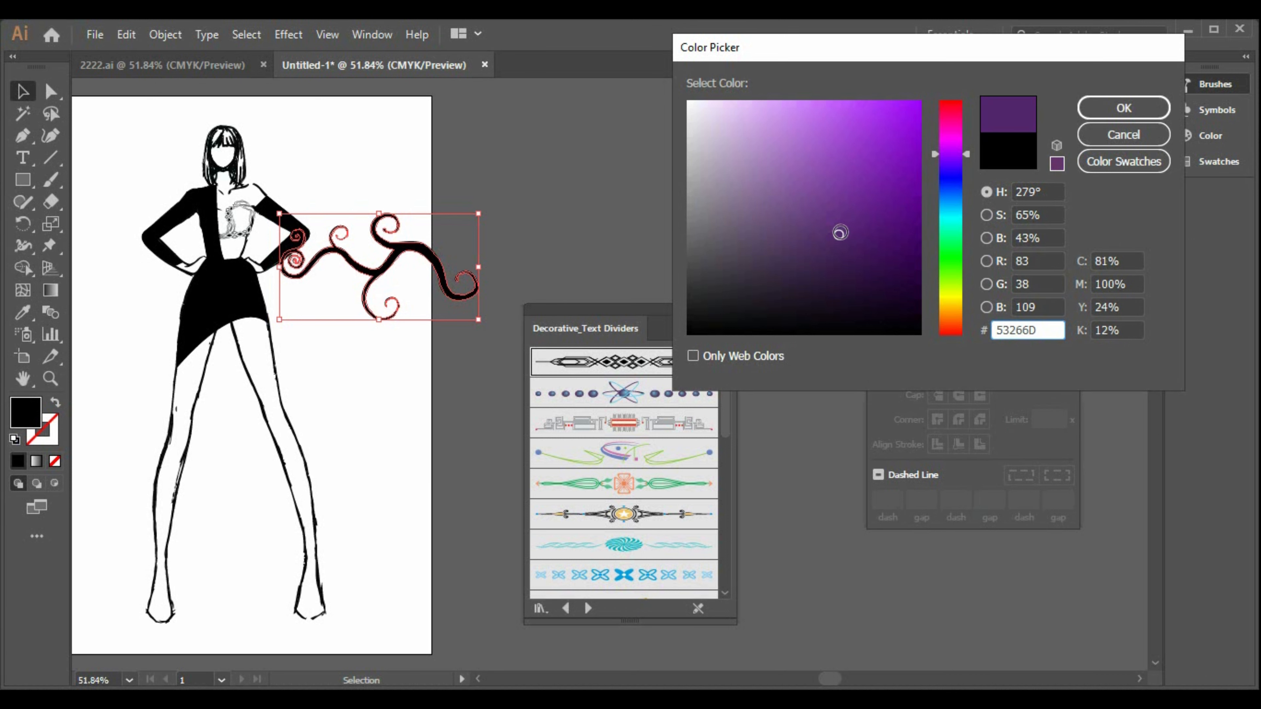
left_click(881, 215)
left_click(853, 233)
left_click(1123, 108)
left_click(452, 382)
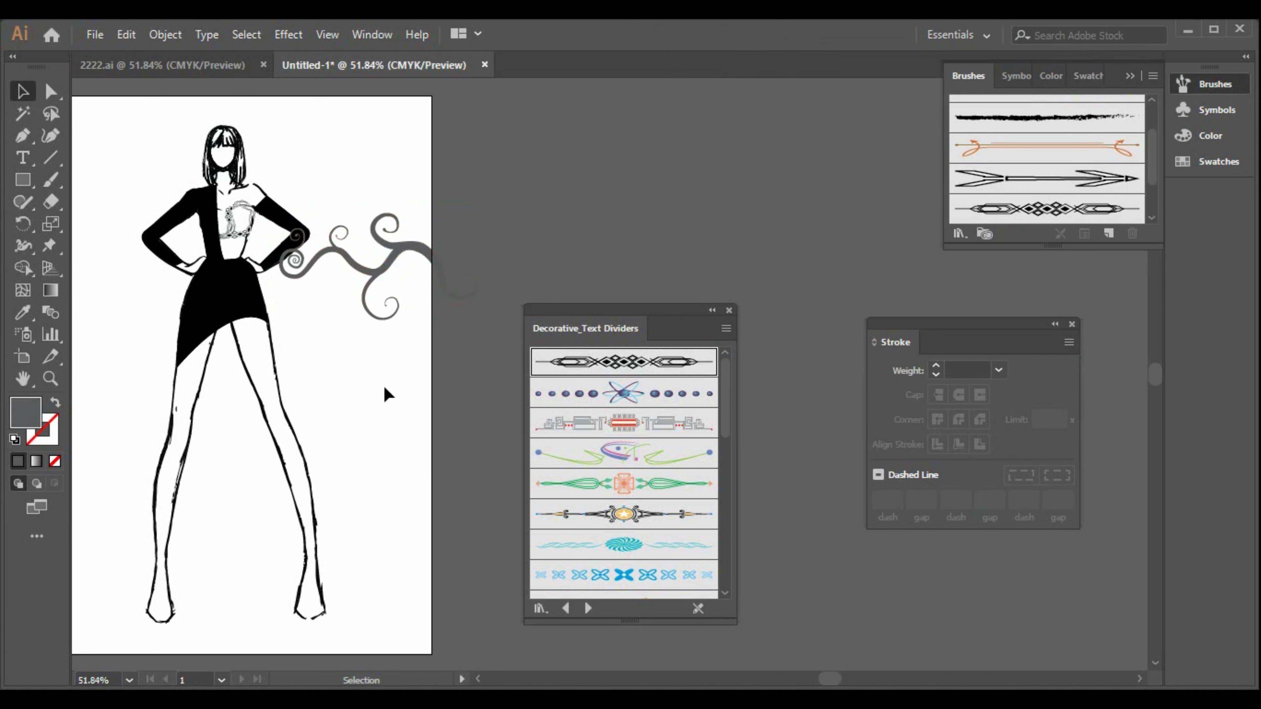
Step: Try to recolor the unlinked branch artwork with the deep purple fill 50137C
left_click(420, 251)
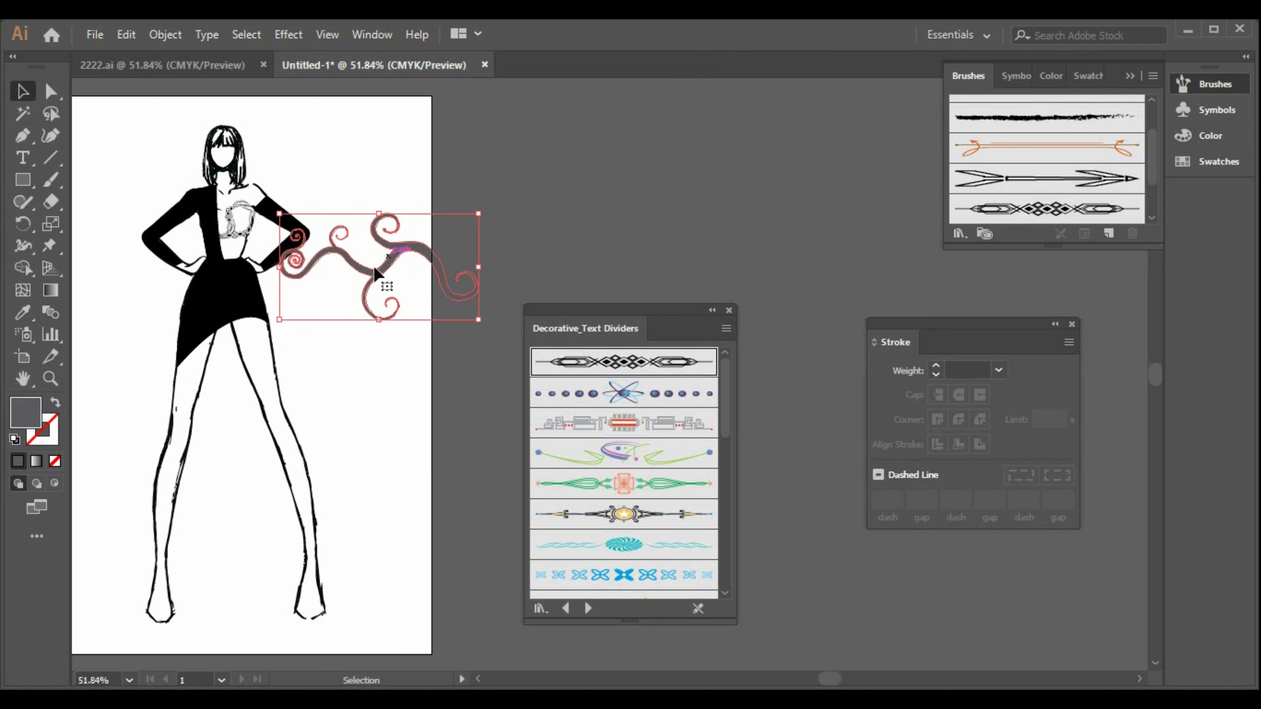
double_click(36, 415)
left_click(853, 190)
left_click(887, 214)
left_click(885, 221)
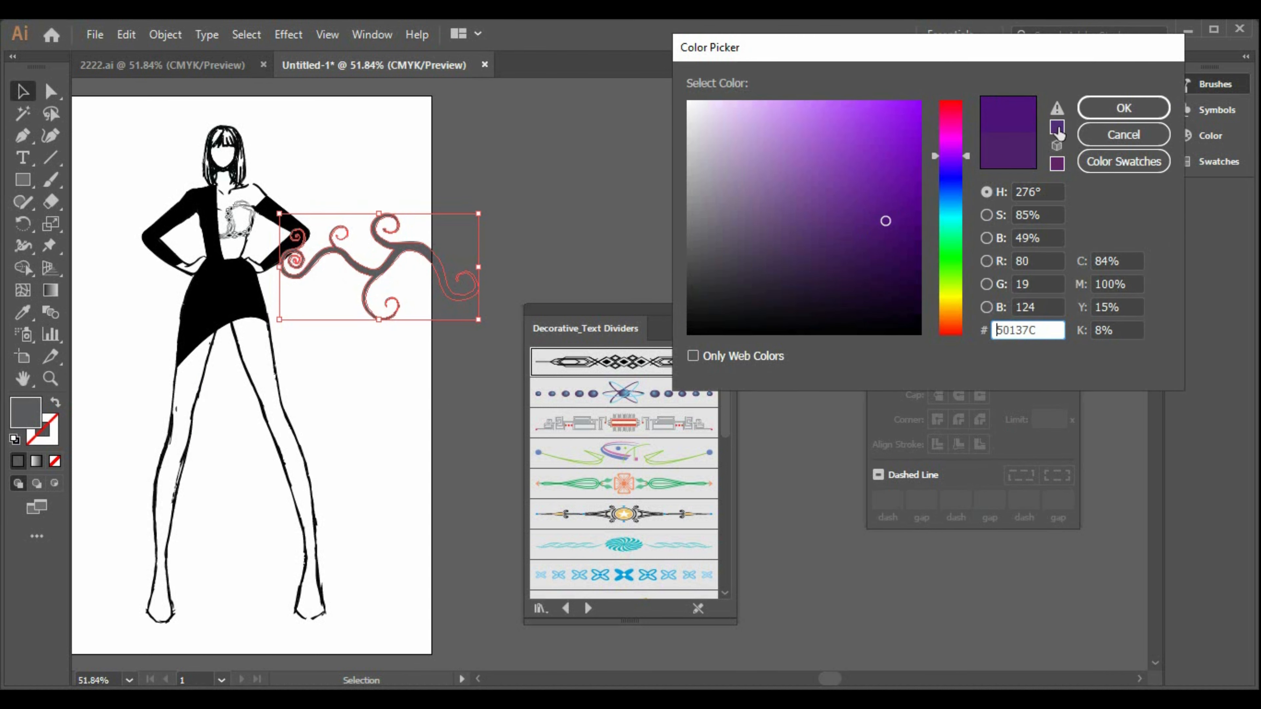
left_click(1134, 107)
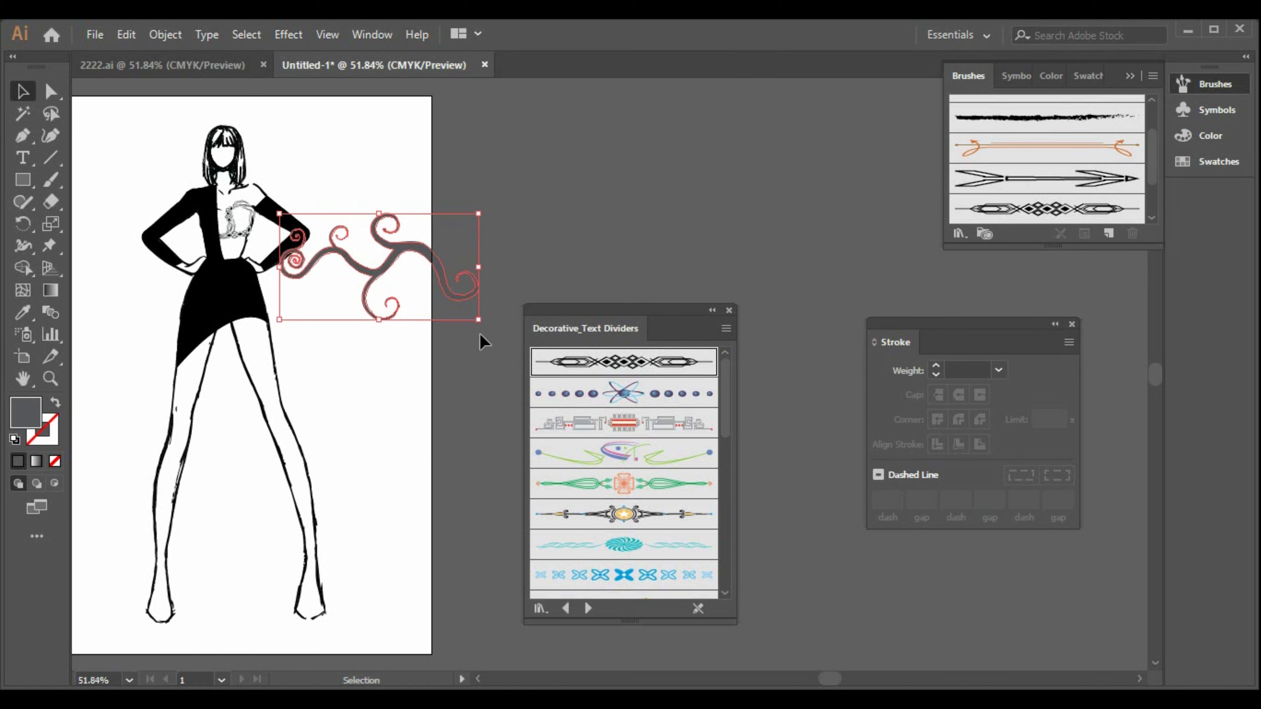
Step: Rotate the branch to a steep diagonal beside the figure and try to recolor it with the lighter purple fill 8C41CE
left_click_drag(489, 330, 375, 402)
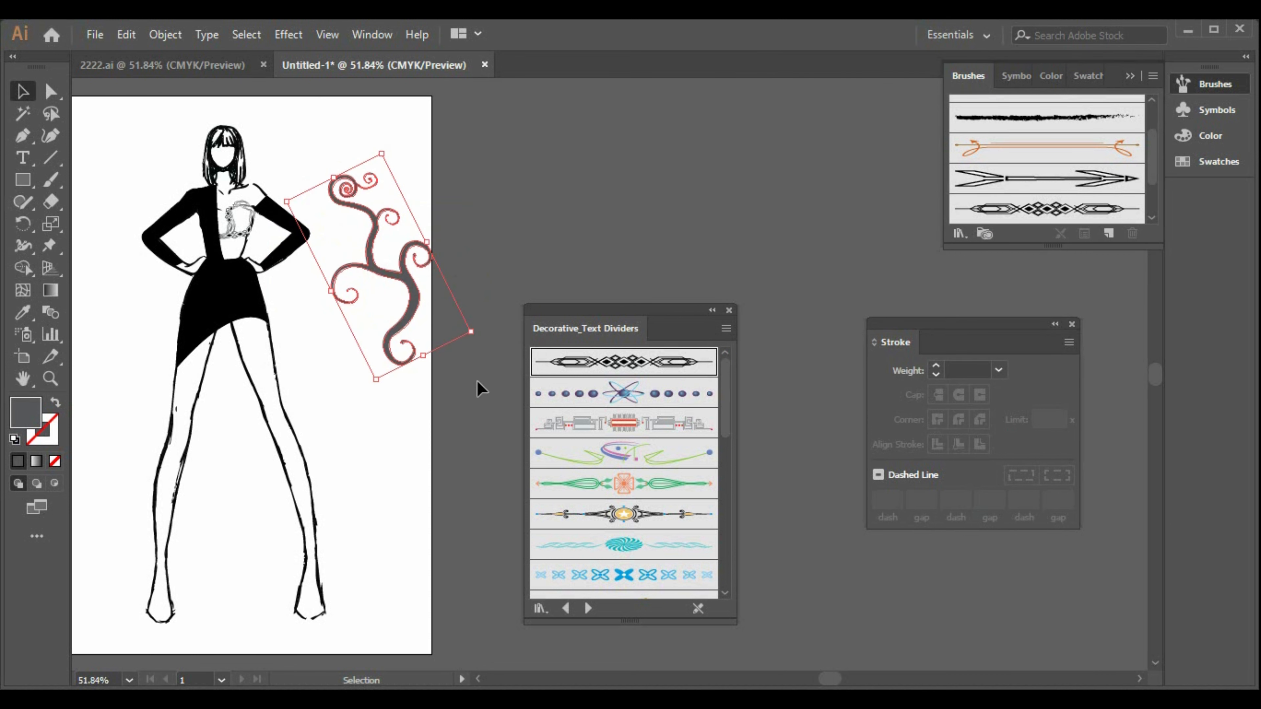
left_click(473, 467)
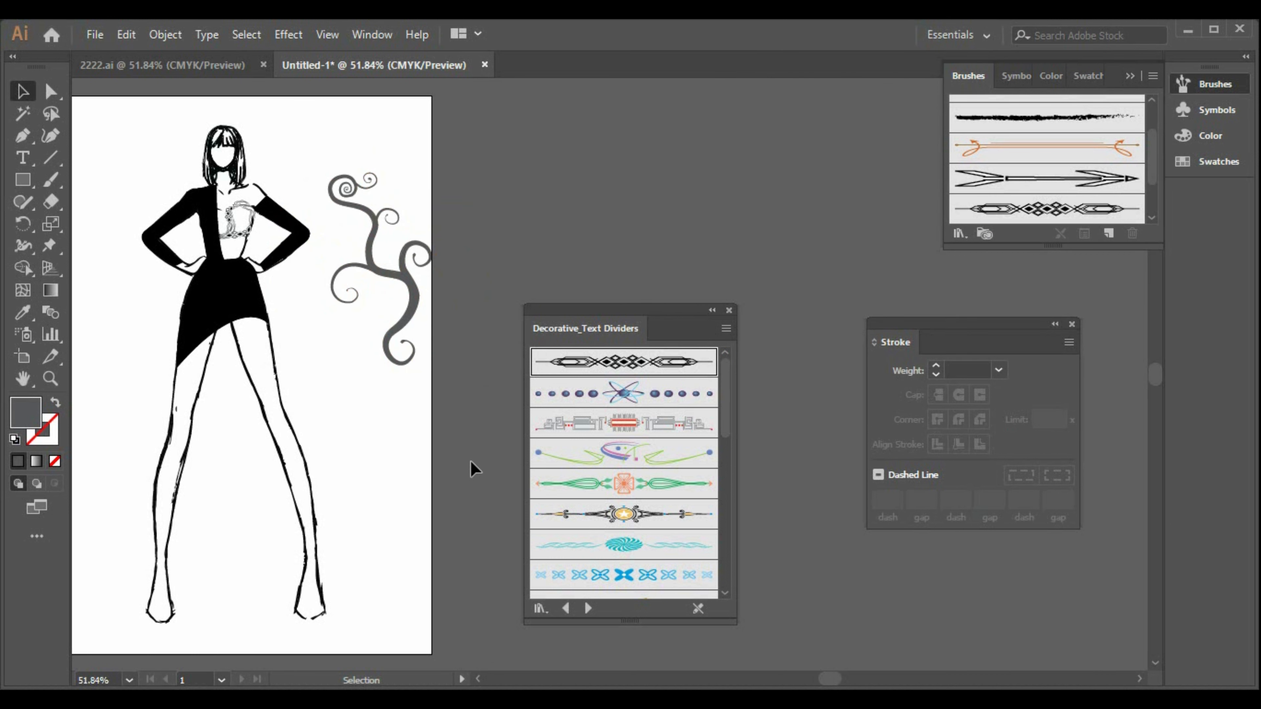
left_click(415, 302)
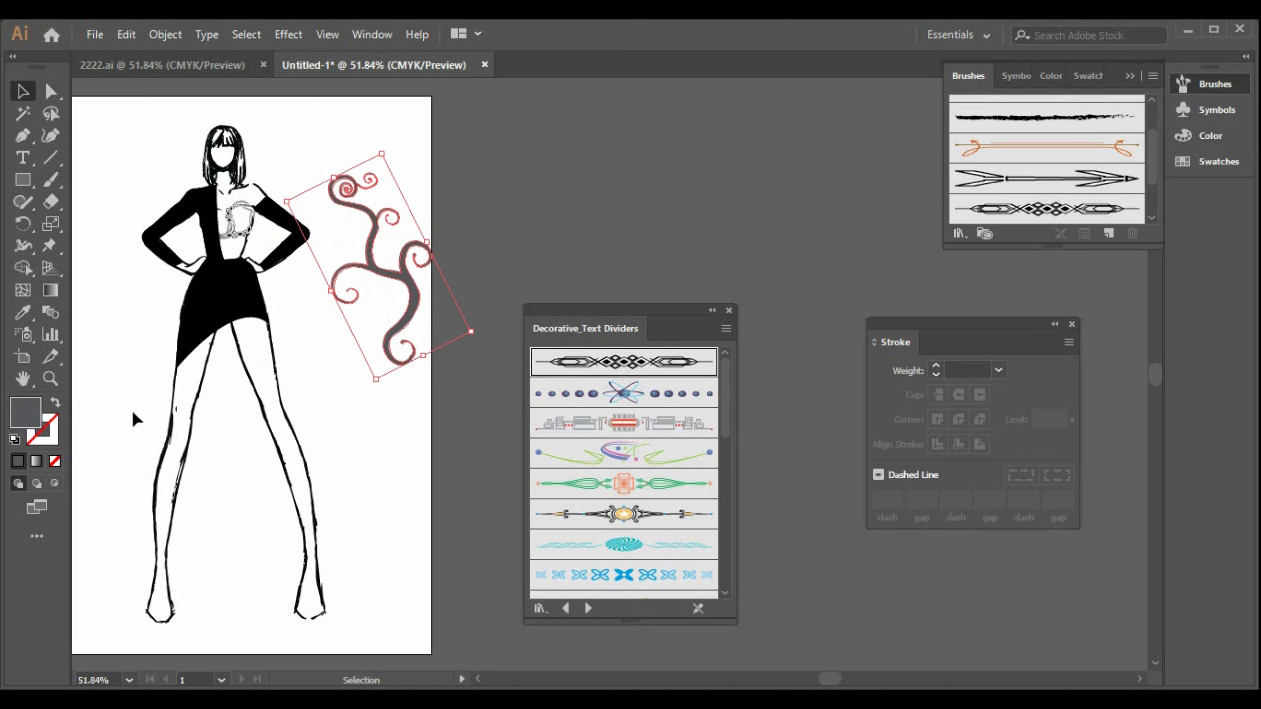
double_click(22, 412)
left_click_drag(761, 215, 850, 144)
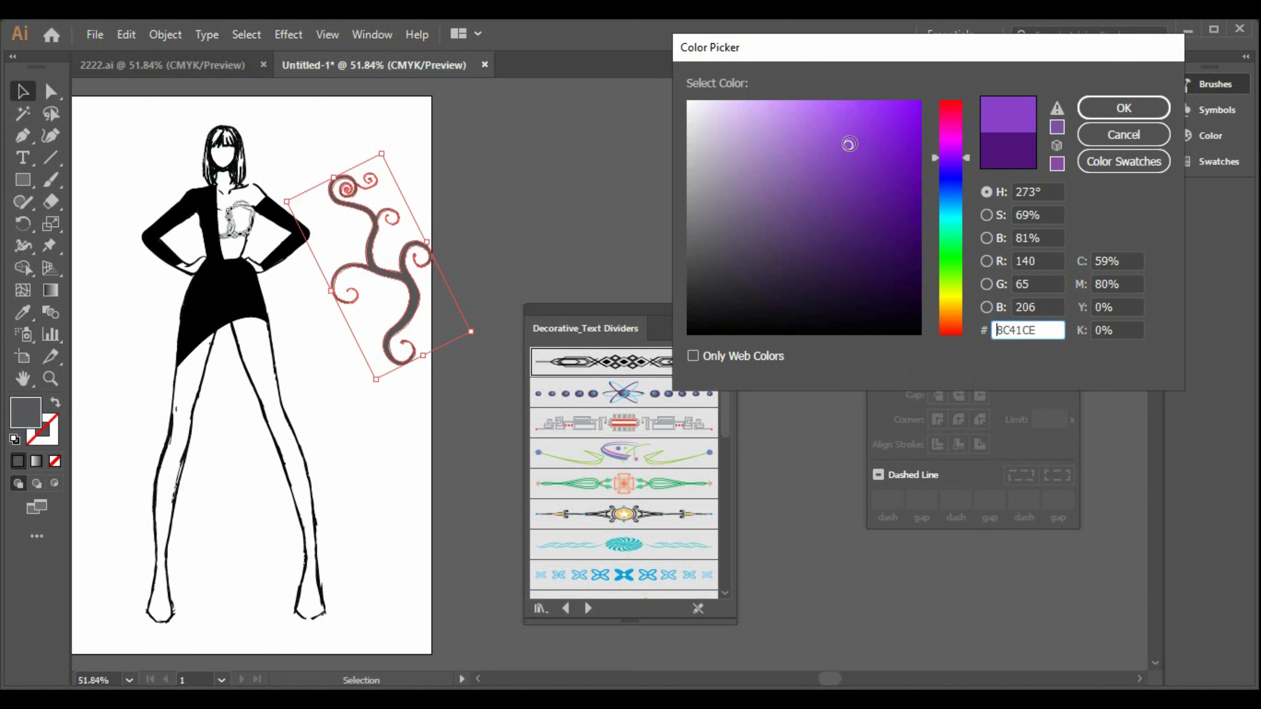
left_click(1123, 108)
left_click(456, 456)
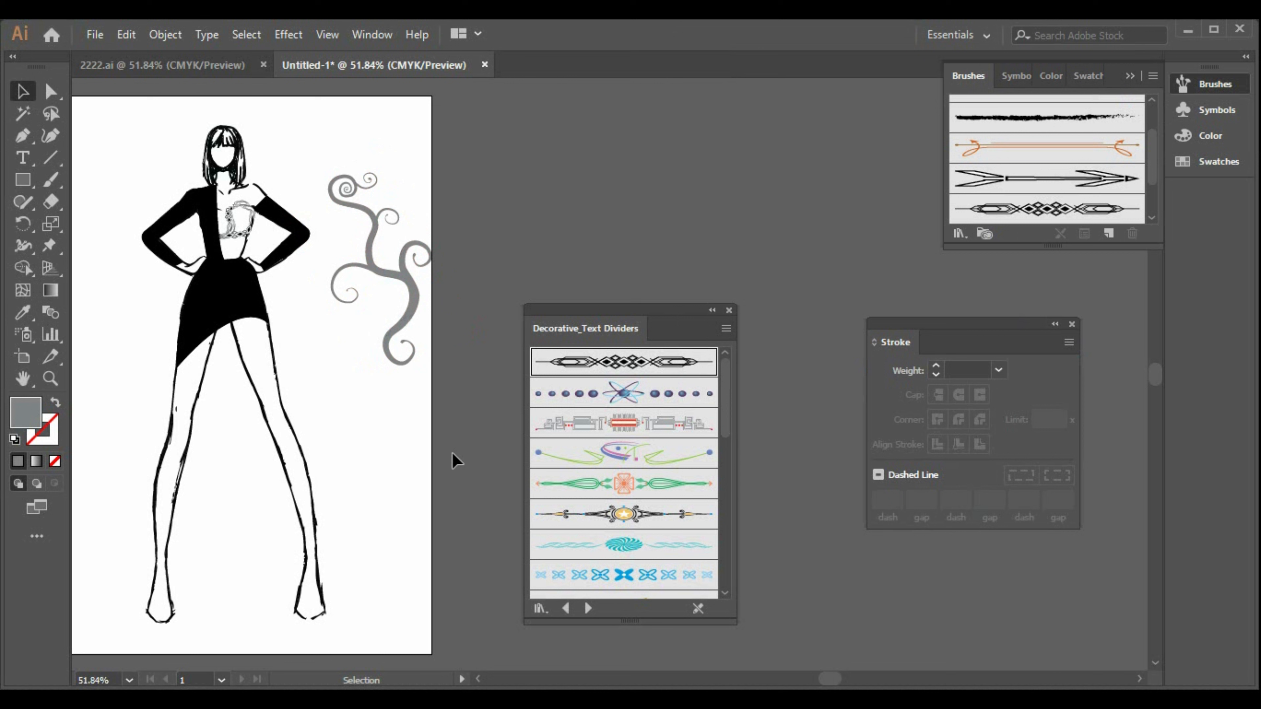
Step: Delete the branch artwork beside the figure
left_click(400, 316)
key("Delete")
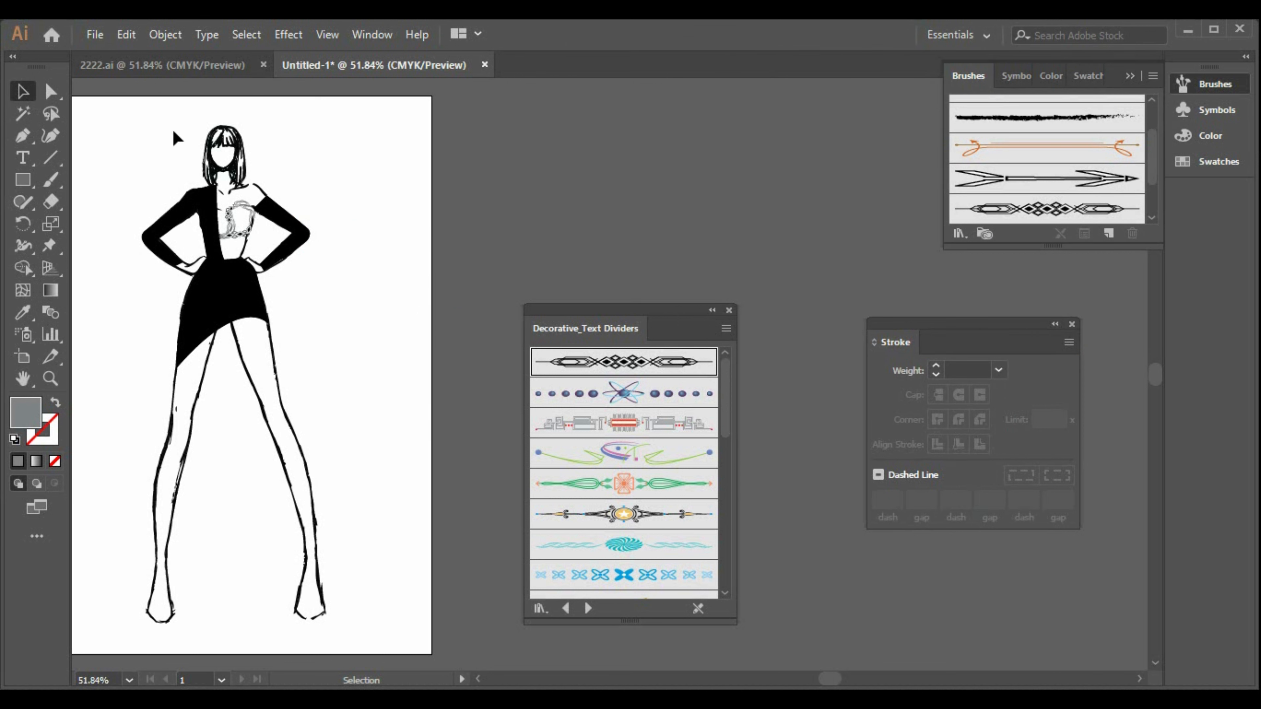
Step: Draw a curved open path with the Pen tool from the bust panel's outer edge across the chest, down the dress edge and around the waist
left_click(22, 135)
left_click(217, 316)
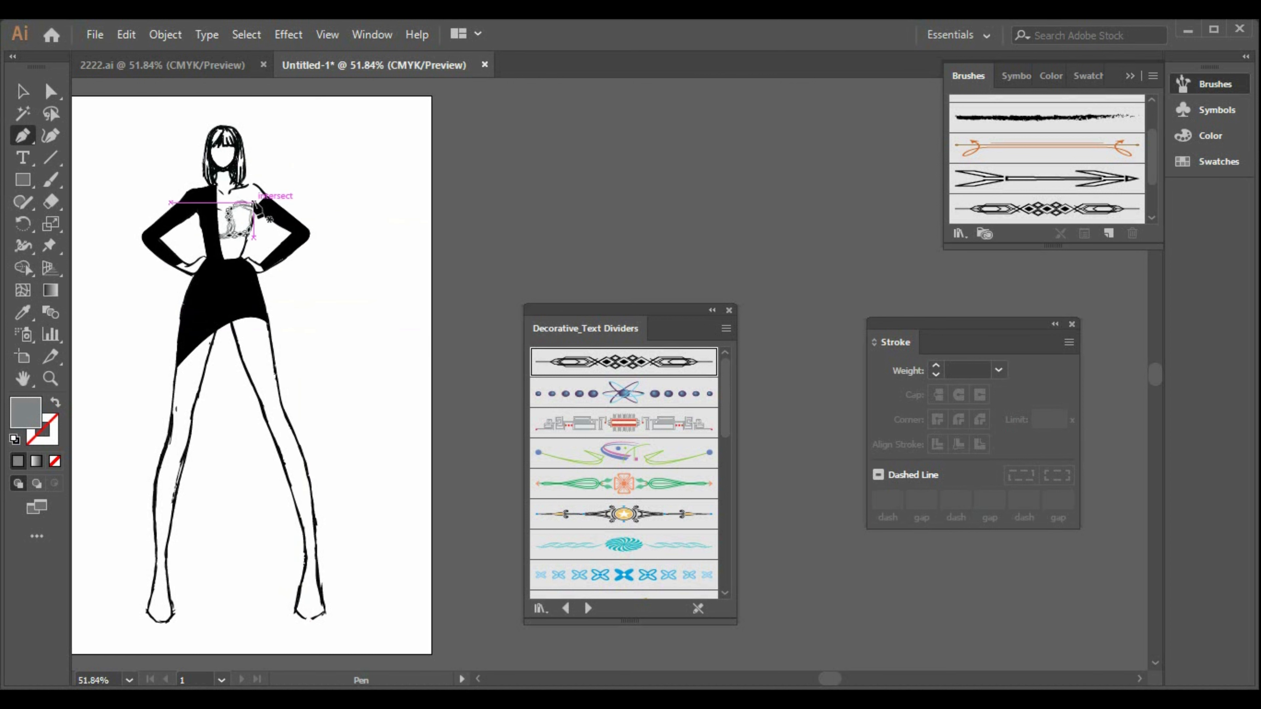
left_click(245, 206)
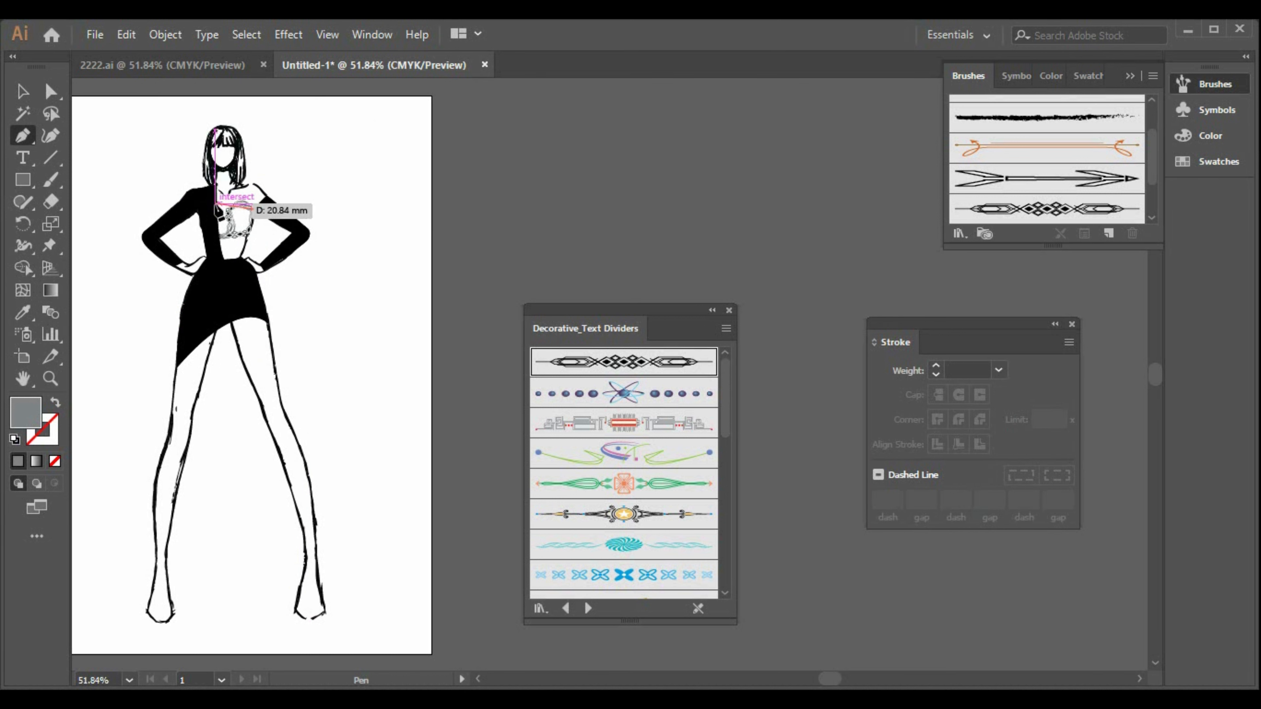
left_click_drag(214, 225, 181, 242)
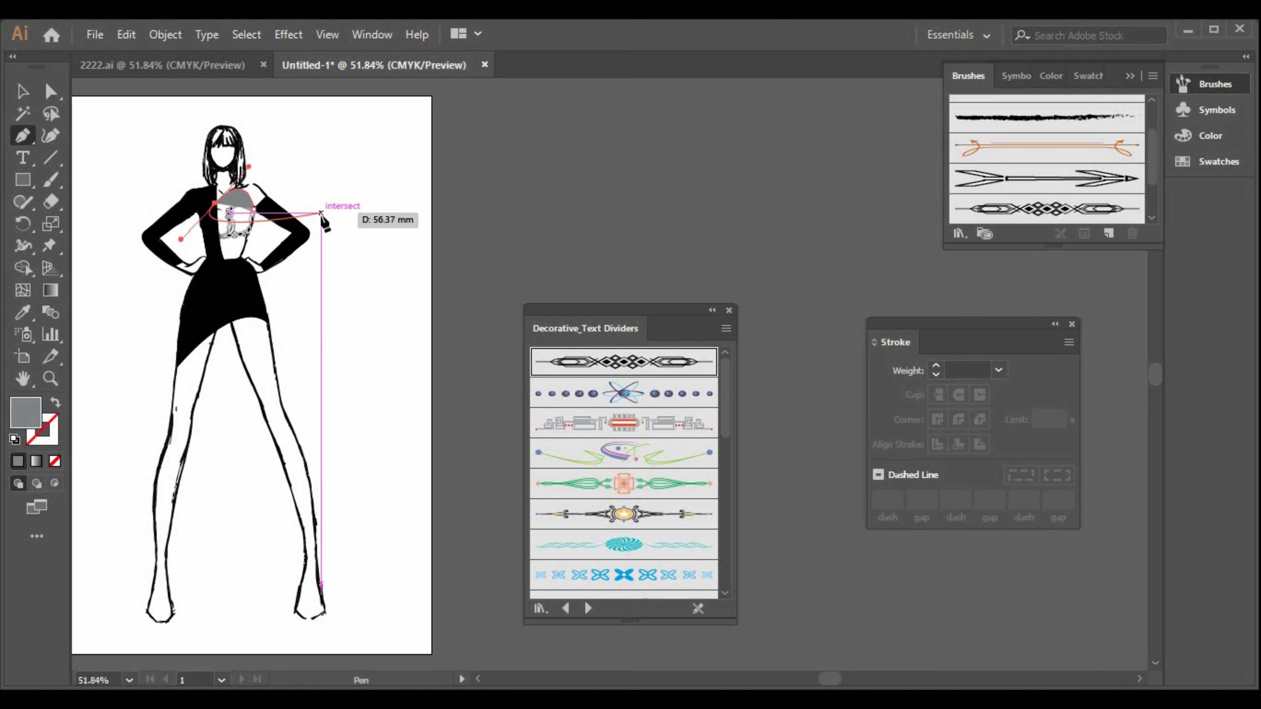
key("ctrl+z")
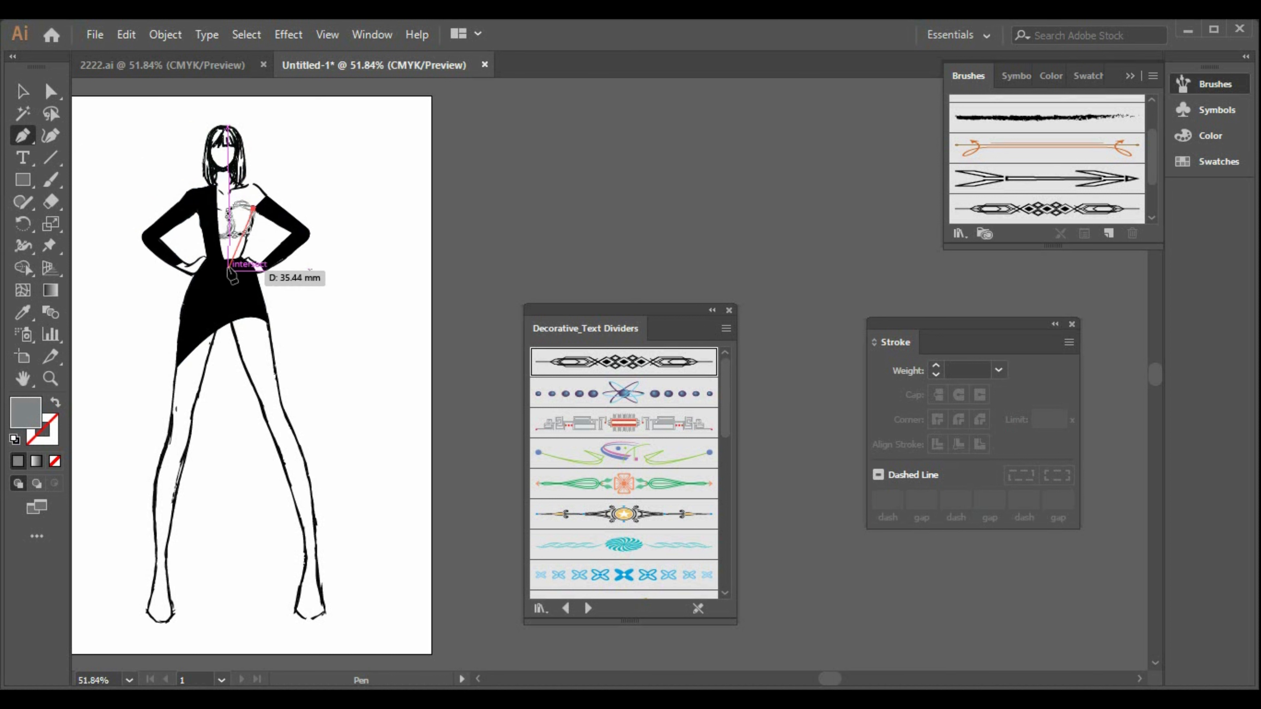
left_click_drag(225, 260, 259, 357)
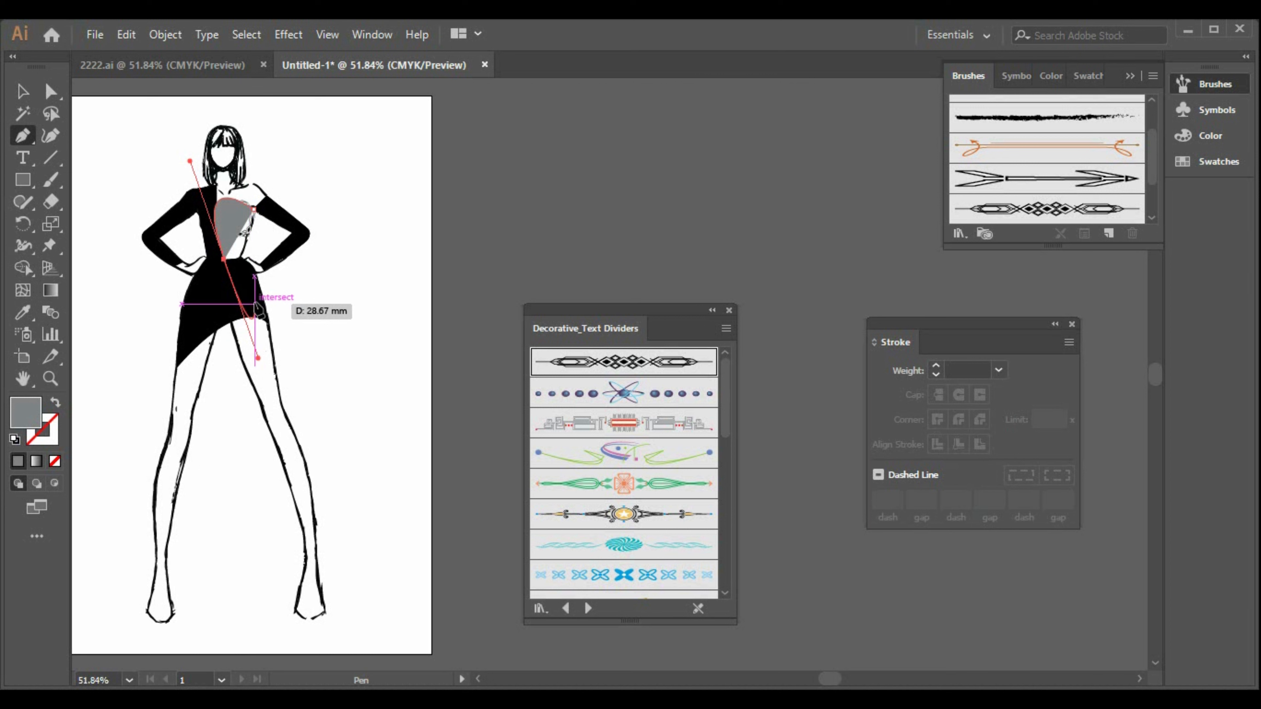
left_click(224, 258)
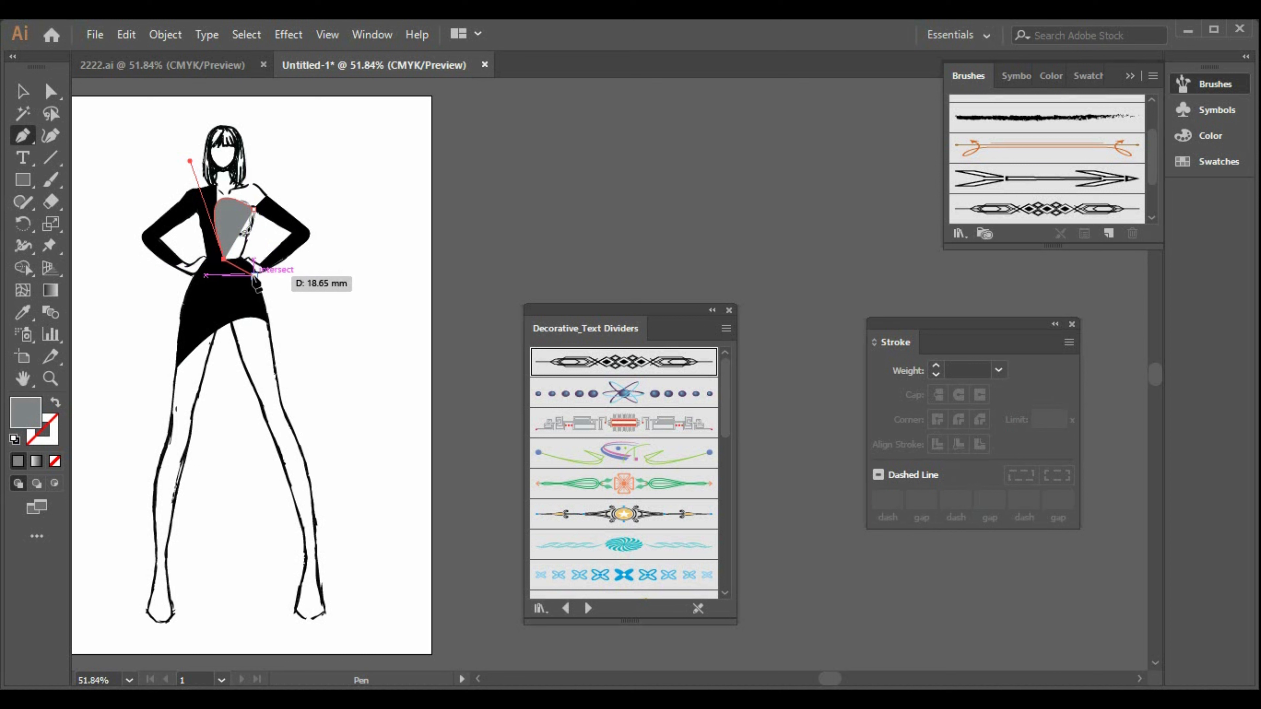
left_click_drag(257, 283, 274, 275)
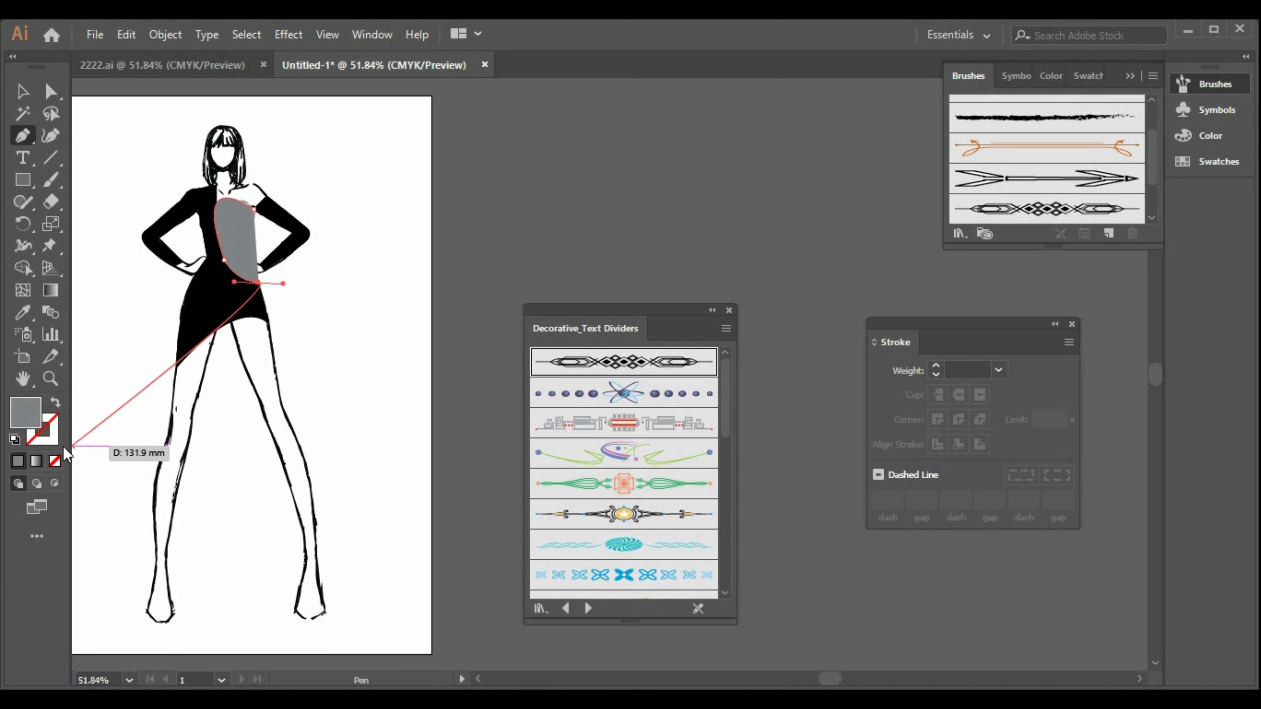
Step: Give the new bodice curve no fill and a black stroke, and apply the black diamond-pattern divider brush to it
left_click(54, 403)
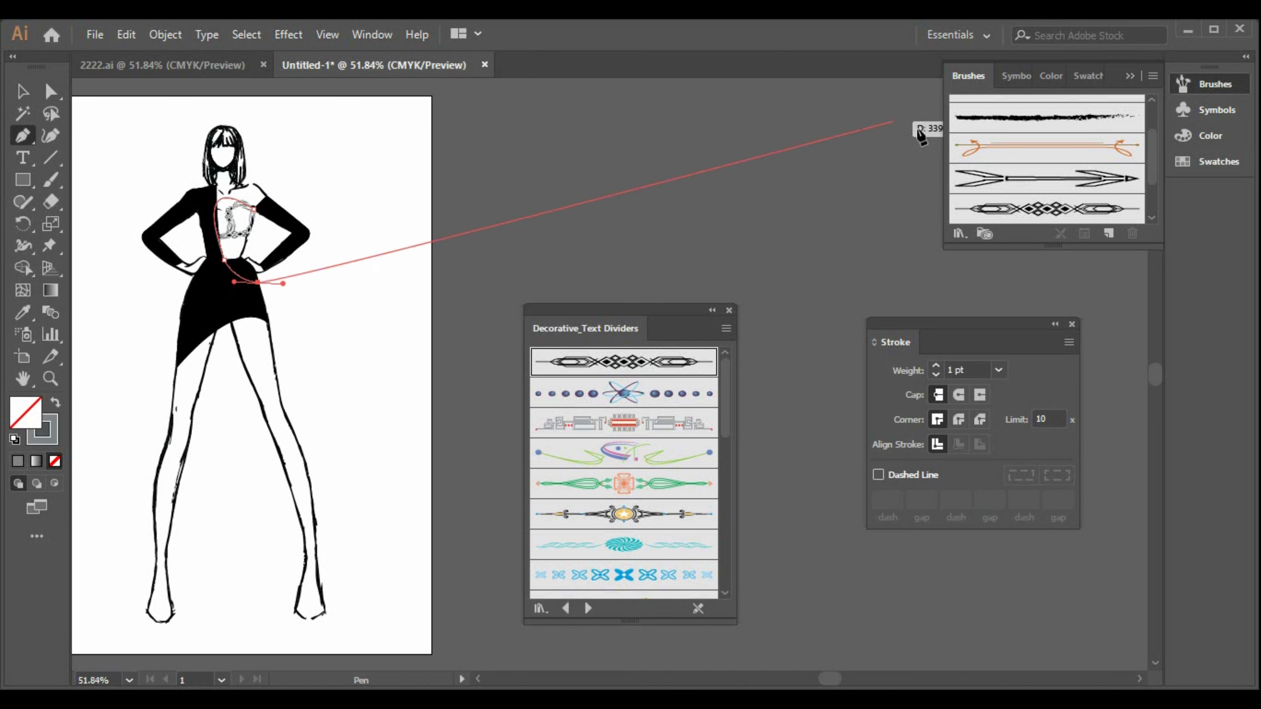
left_click(1013, 76)
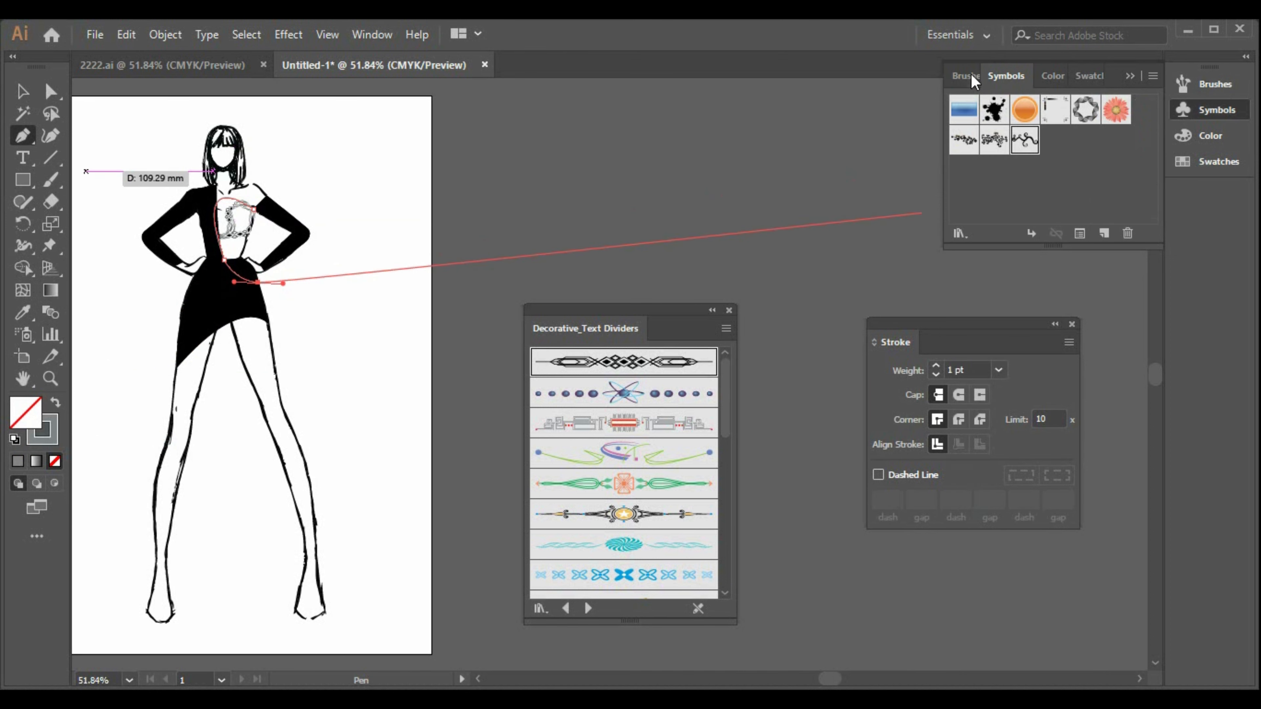
left_click(1045, 77)
left_click(966, 200)
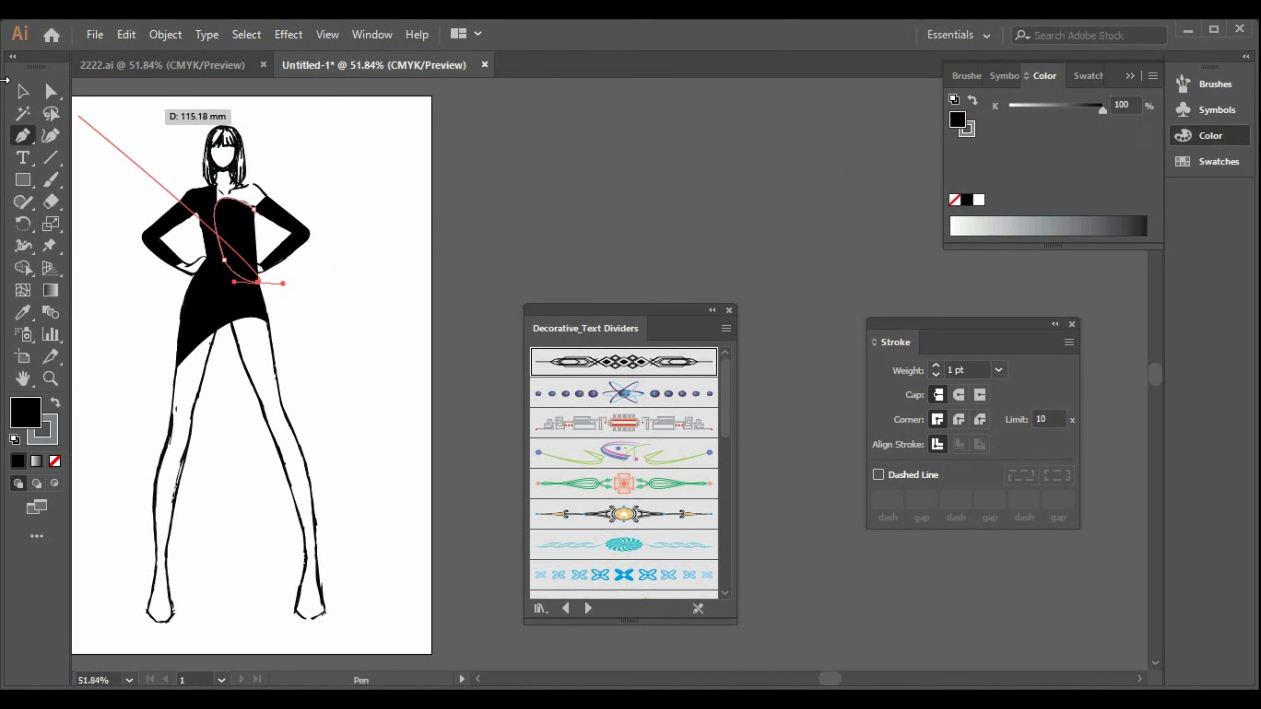
key("v")
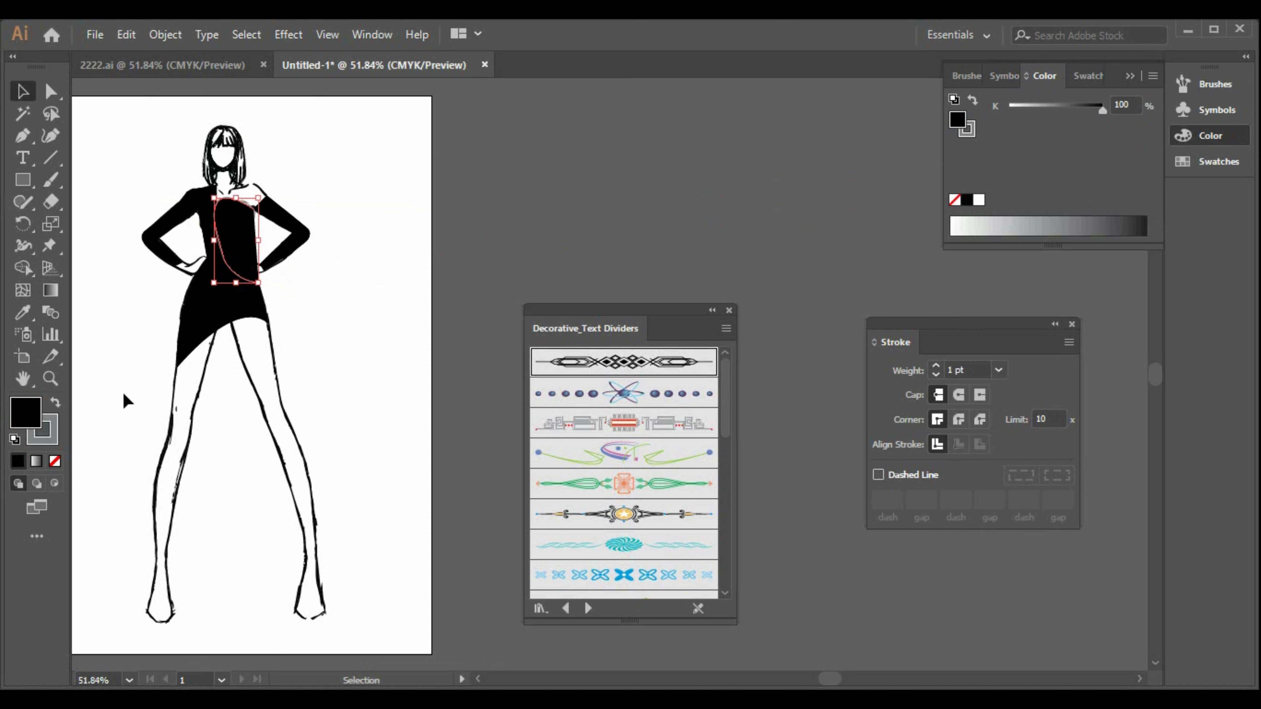
left_click(55, 461)
left_click(52, 438)
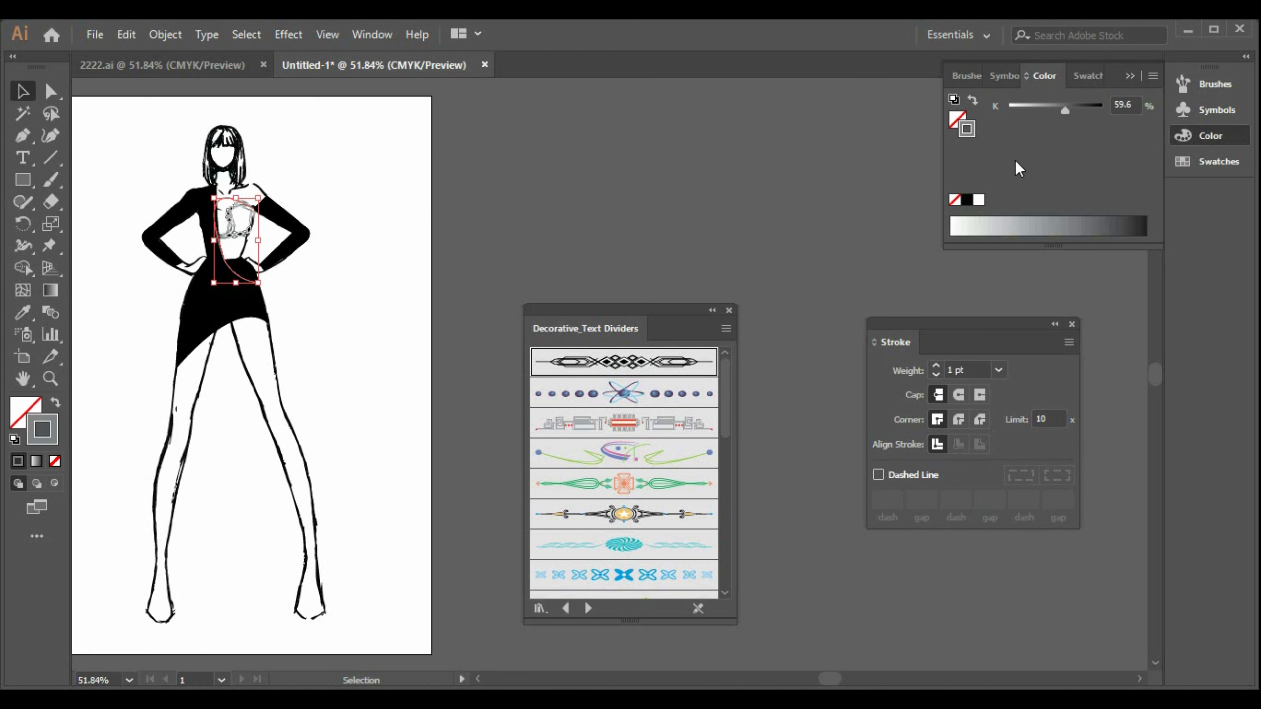
left_click(967, 200)
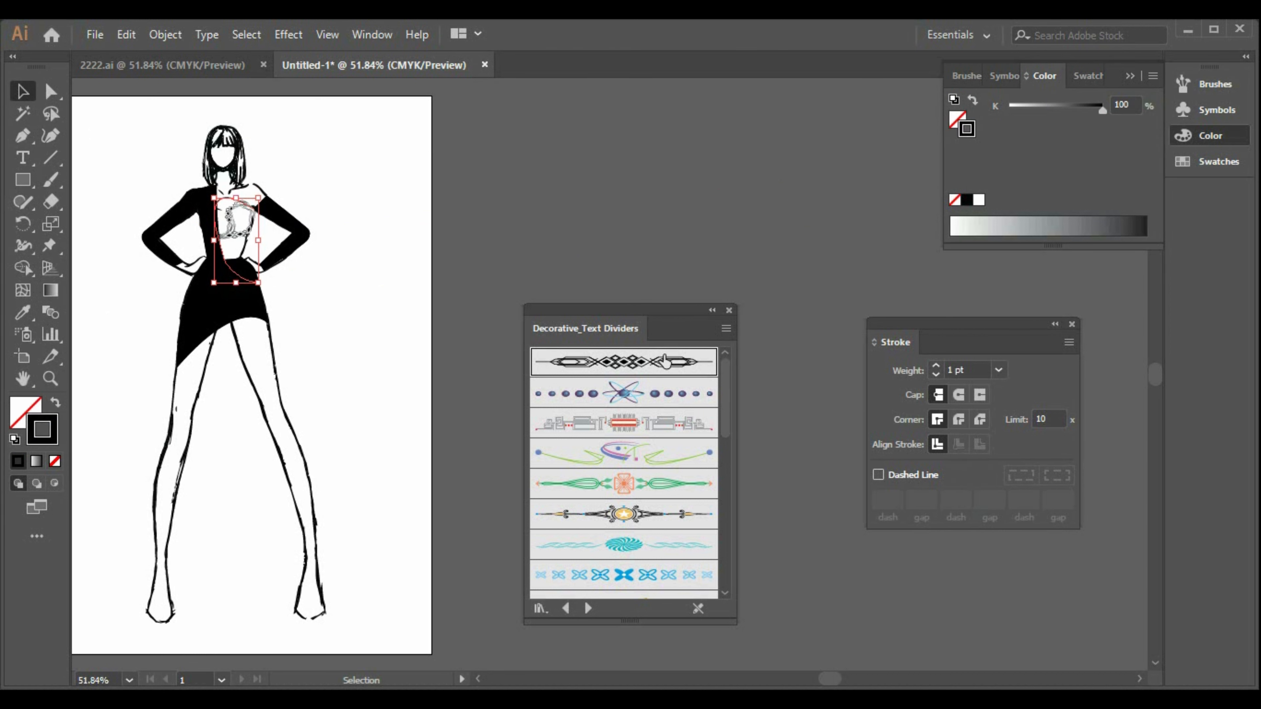
left_click(427, 371)
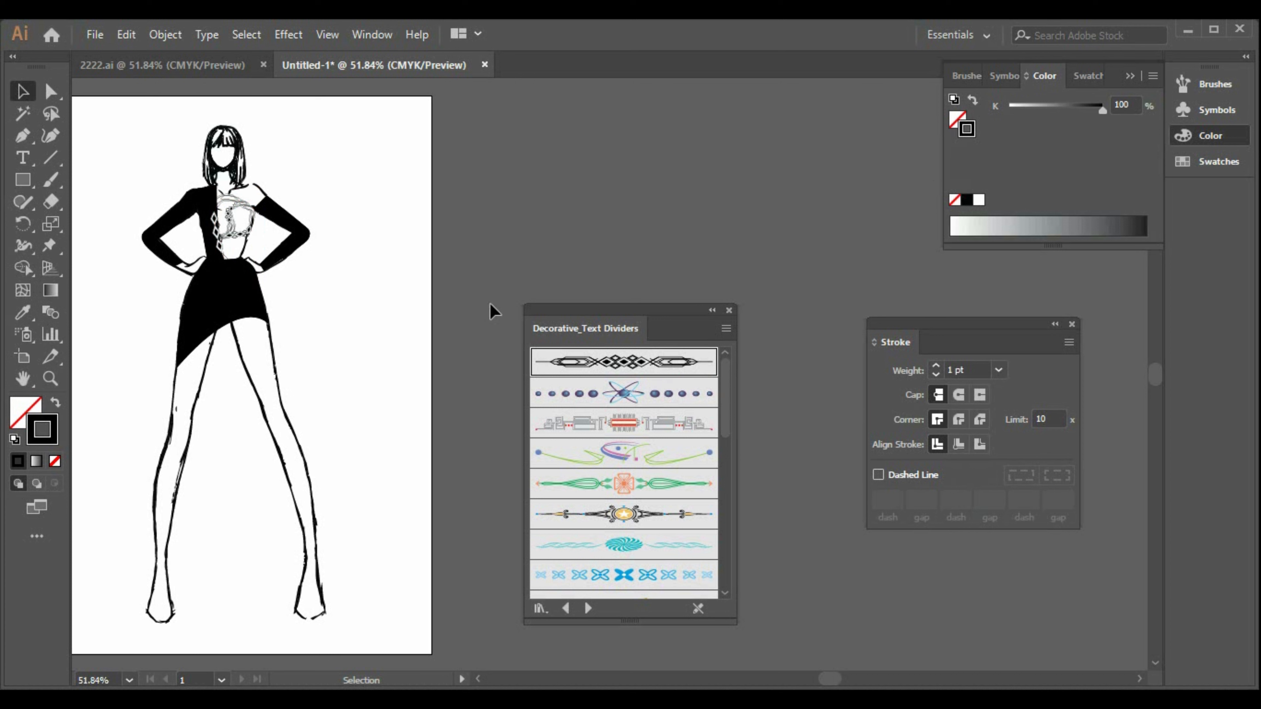
Step: Select the brush-outlined bust panel and change its fill to black to match the dress
left_click(246, 290)
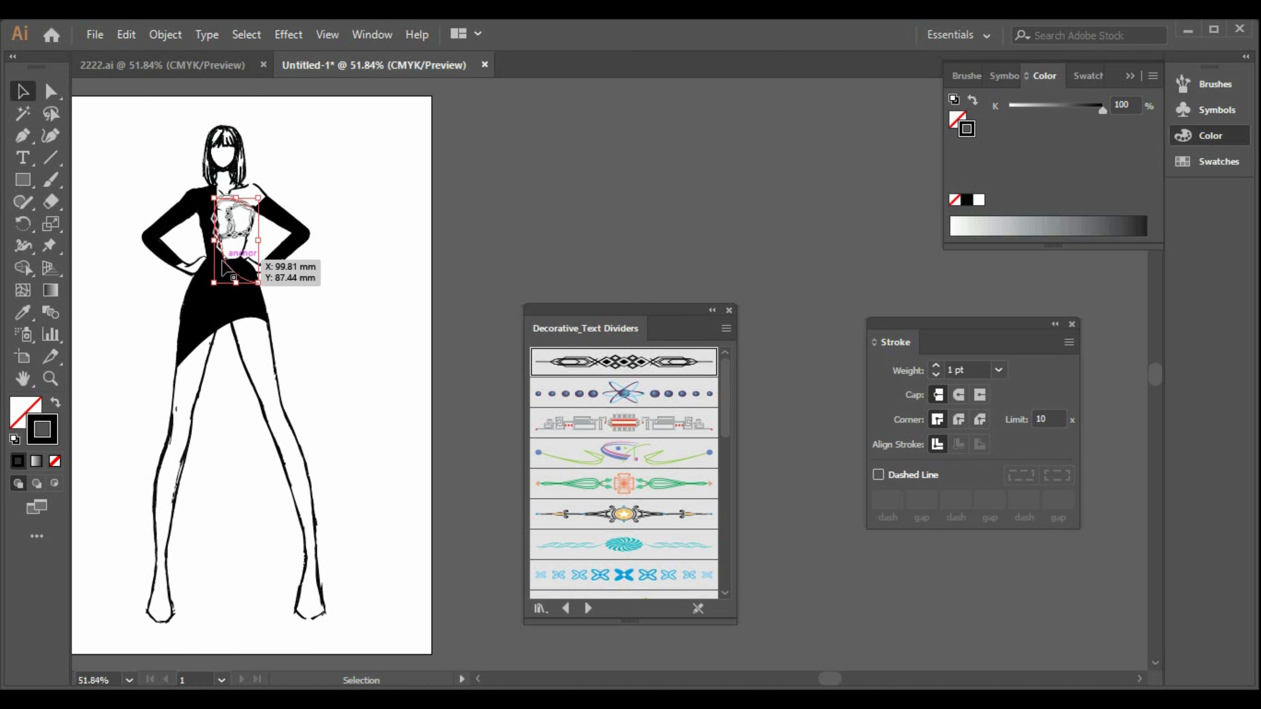
left_click(224, 311)
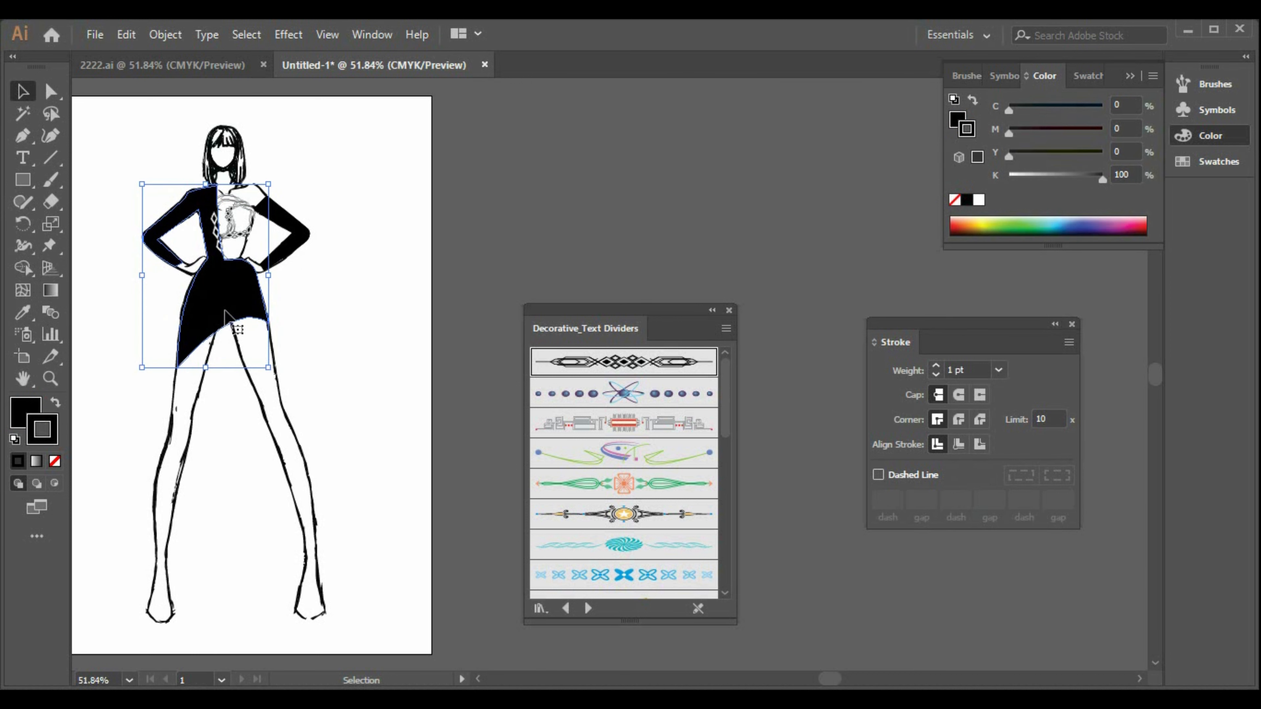
left_click(250, 222)
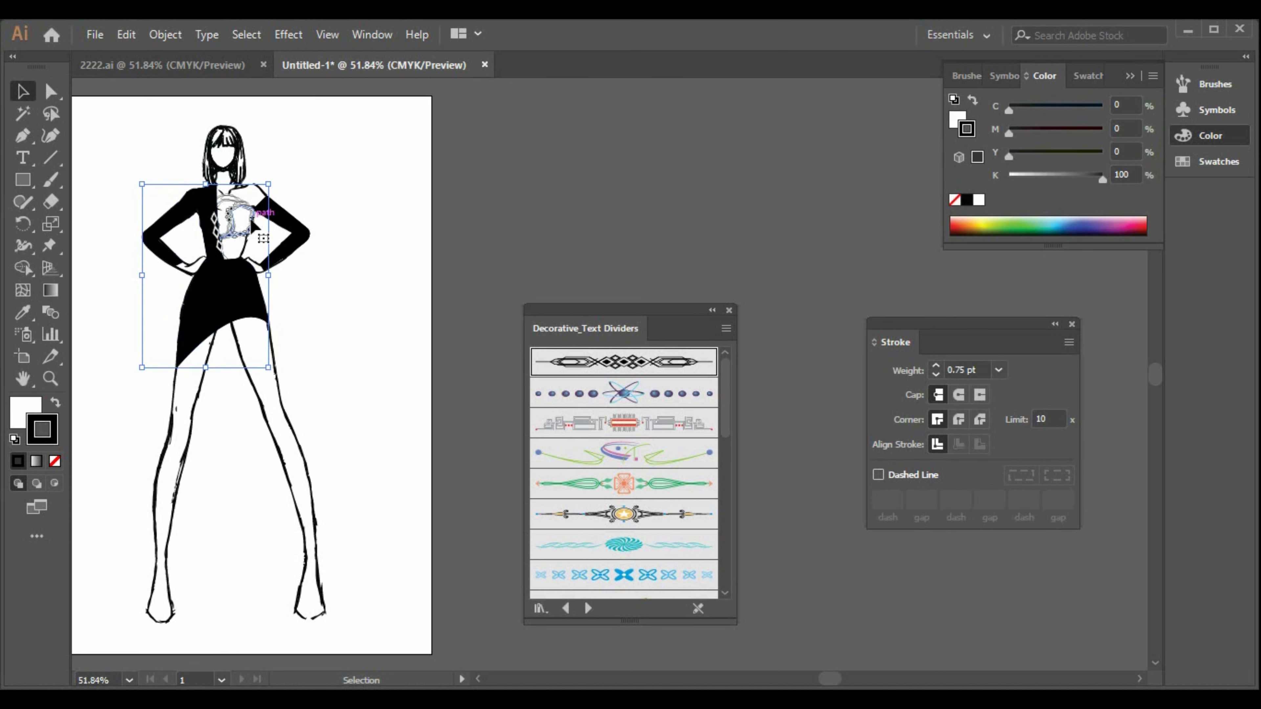
left_click(24, 412)
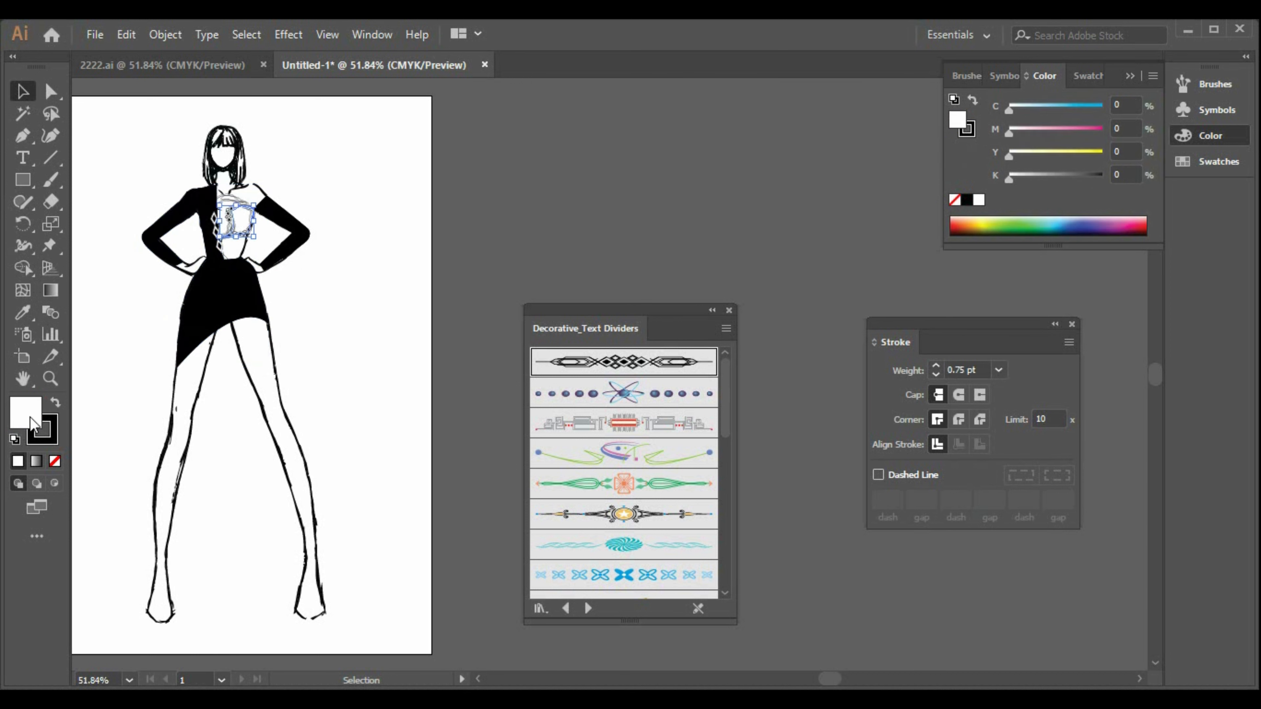
left_click(968, 201)
left_click(254, 307)
left_click(351, 322)
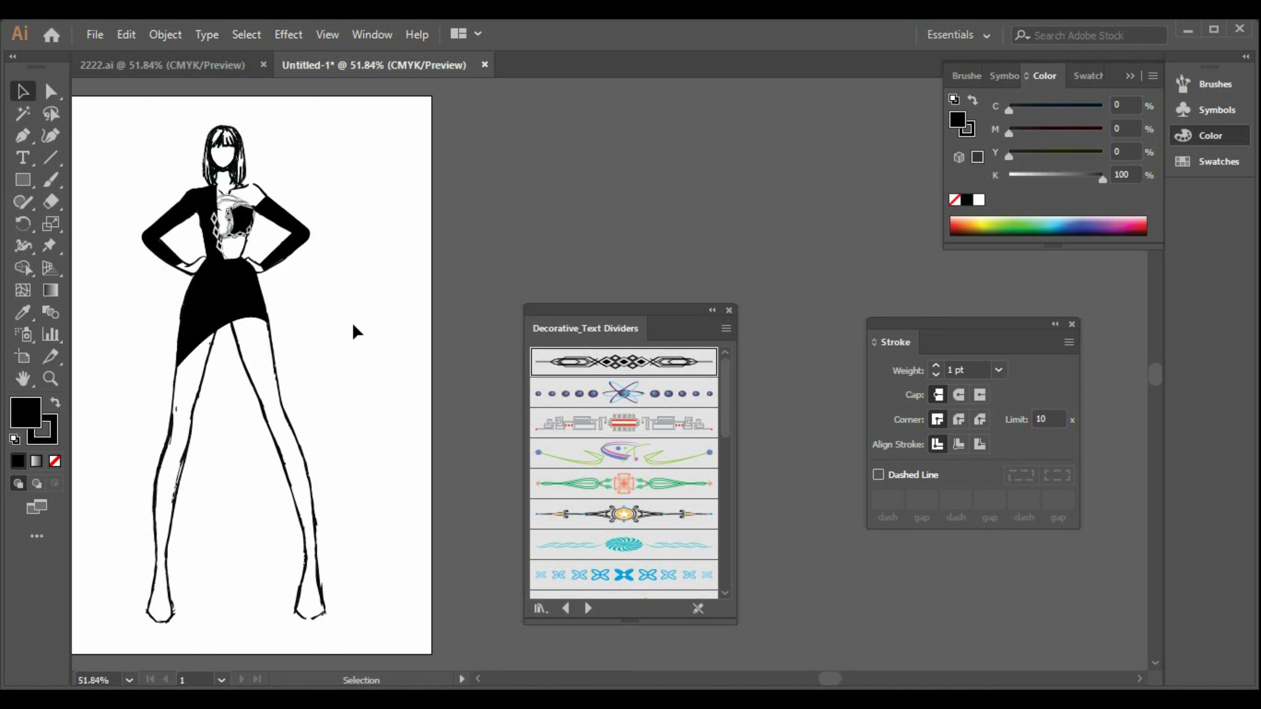
left_click(233, 281)
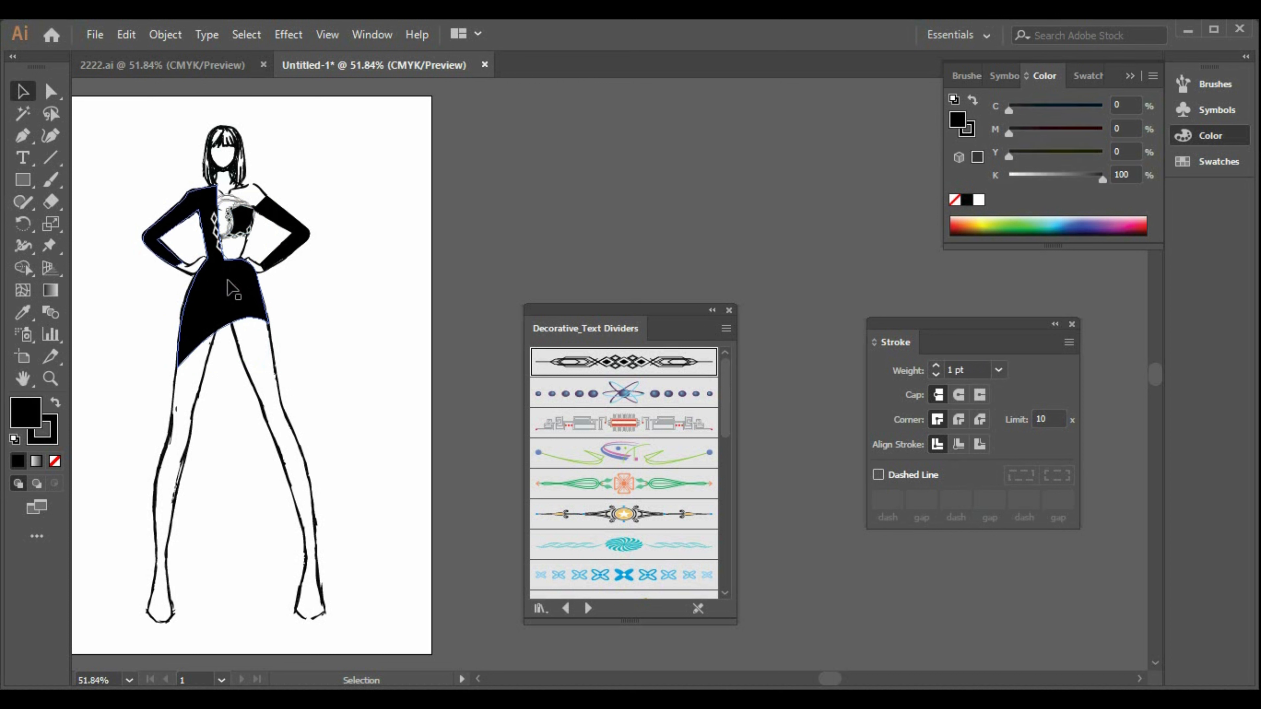
Step: Change the fill of the asymmetric dress shape to white
left_click(243, 307)
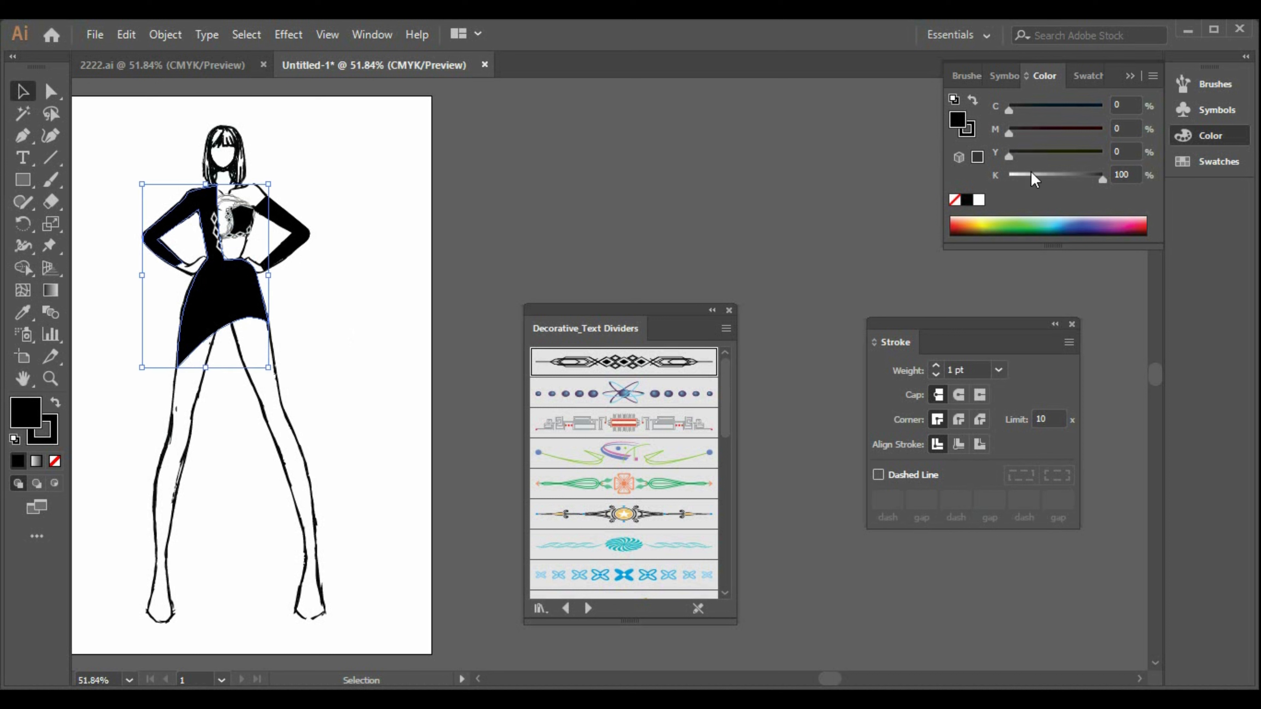
left_click(977, 202)
left_click(354, 334)
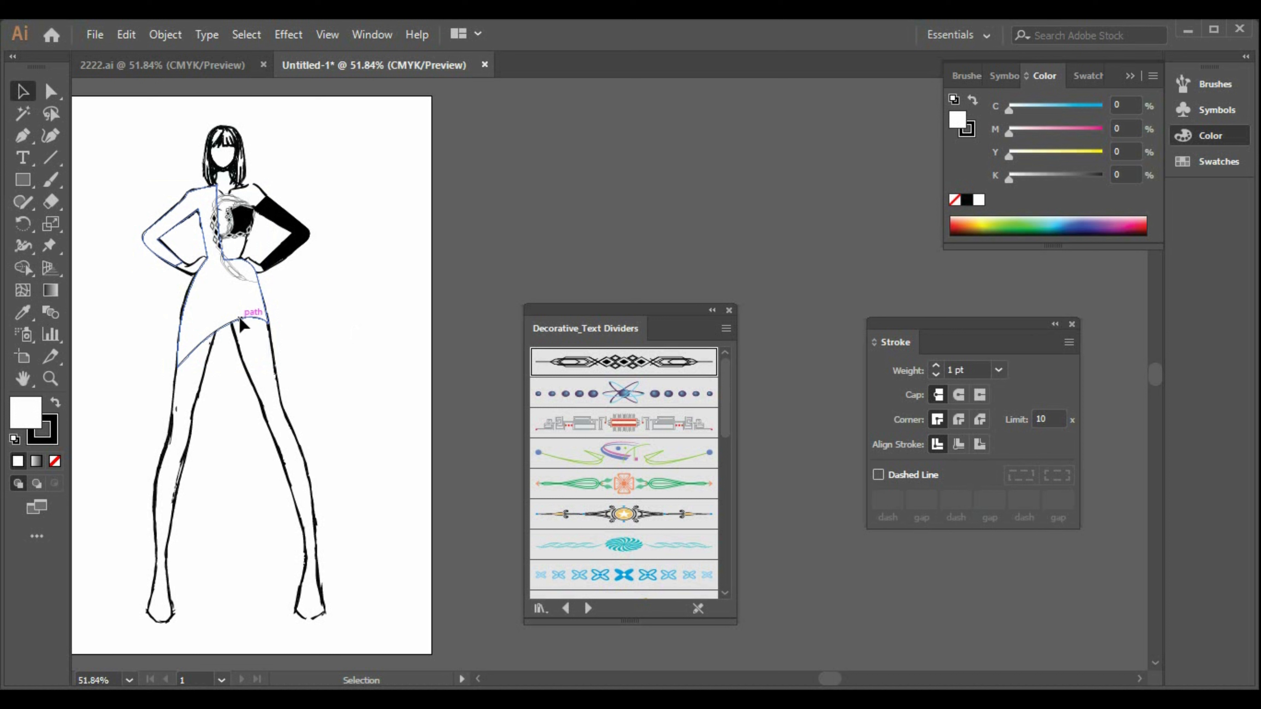
Step: Try the blue atom divider brush and the red-and-grey circuit divider brush on the dress outline
left_click(242, 325)
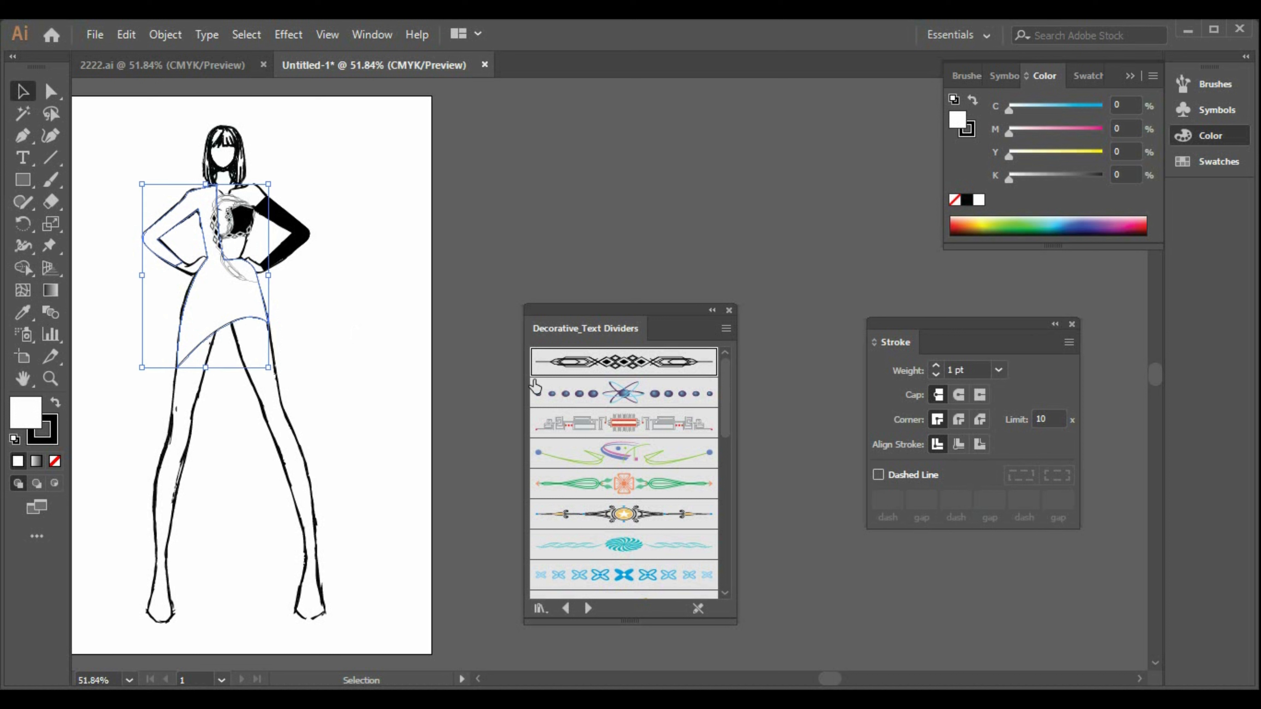
left_click(535, 390)
left_click(484, 401)
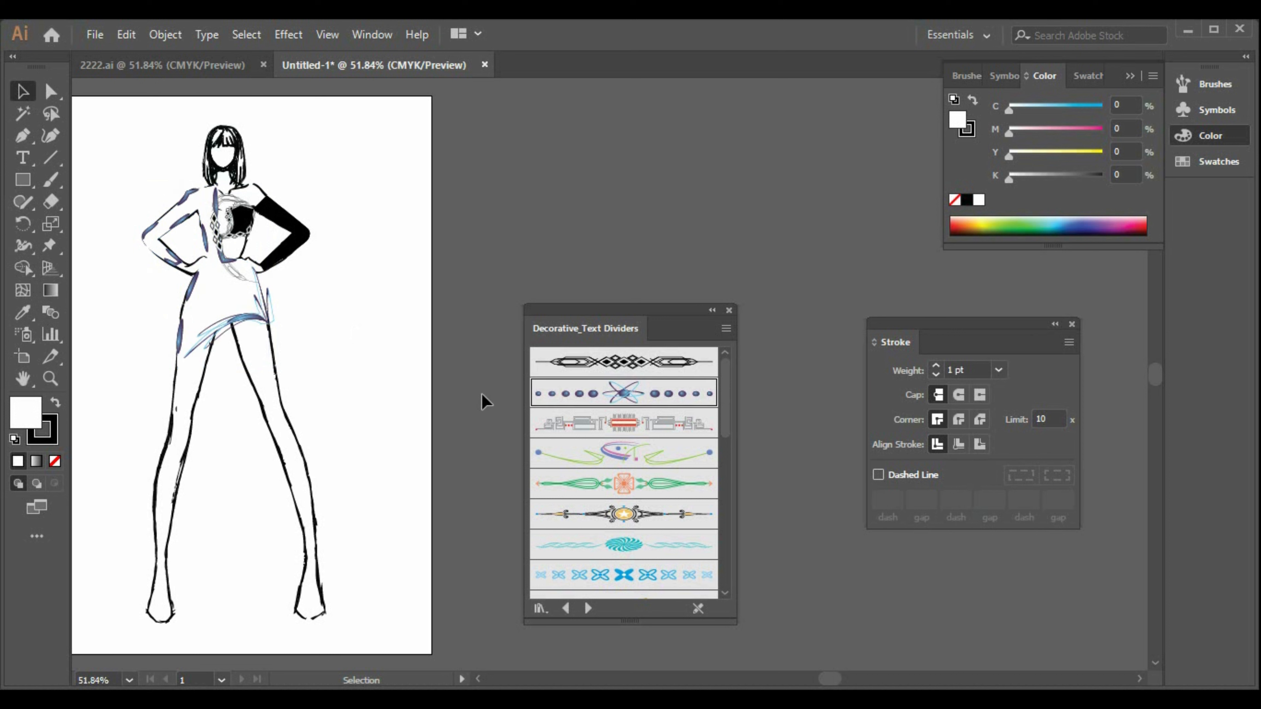
left_click(237, 325)
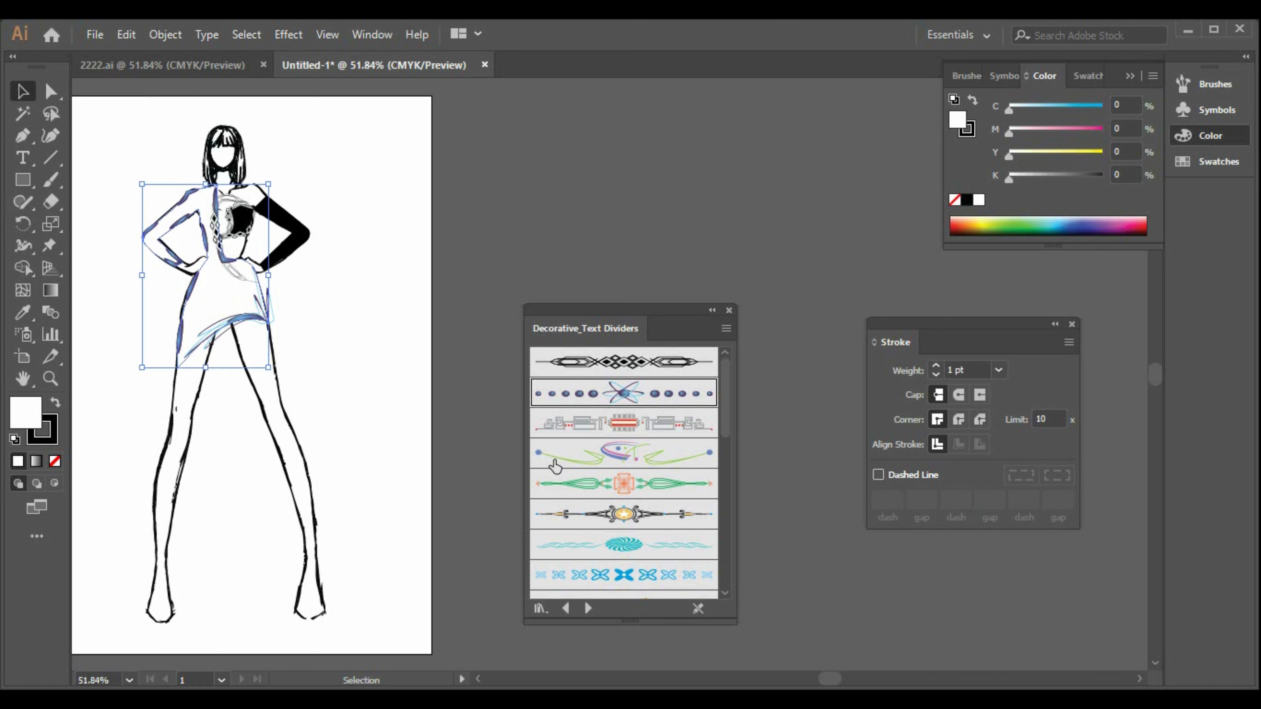
left_click(669, 437)
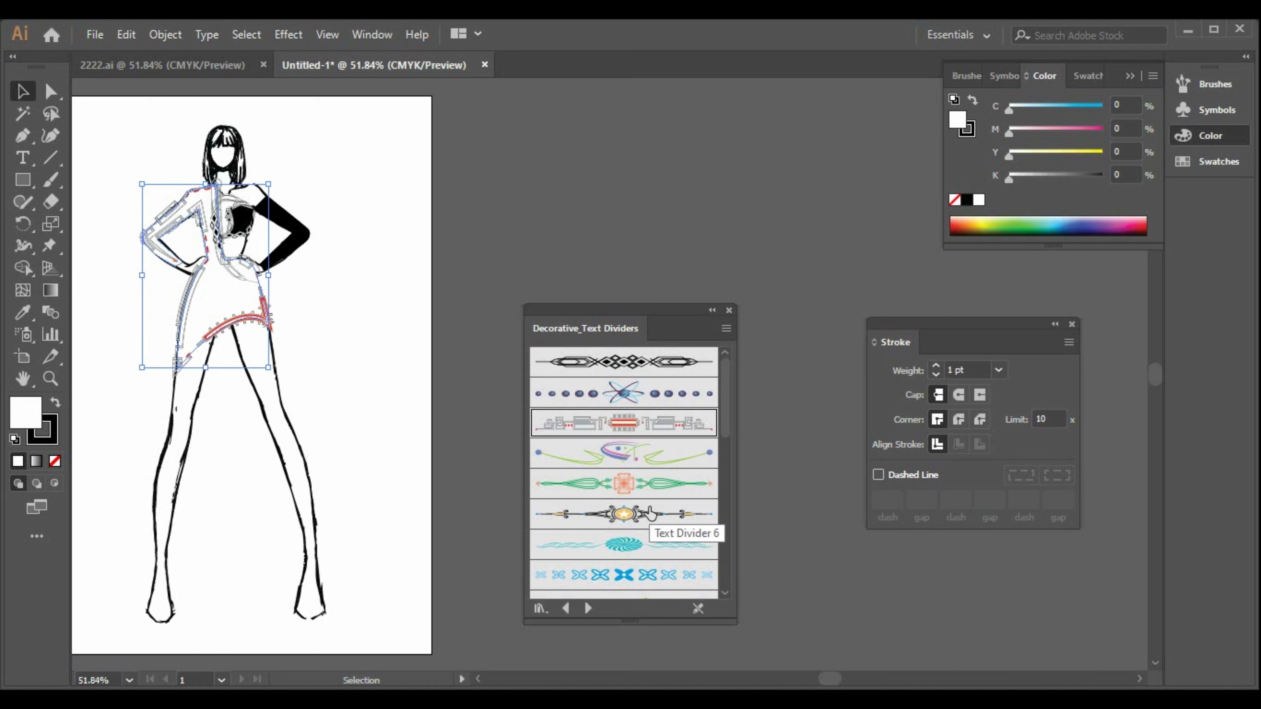
Step: Apply the black diamond-pattern divider brush to the dress outline
scroll(650, 512, "down", 2)
scroll(632, 582, "down", 5)
scroll(664, 491, "up", 7)
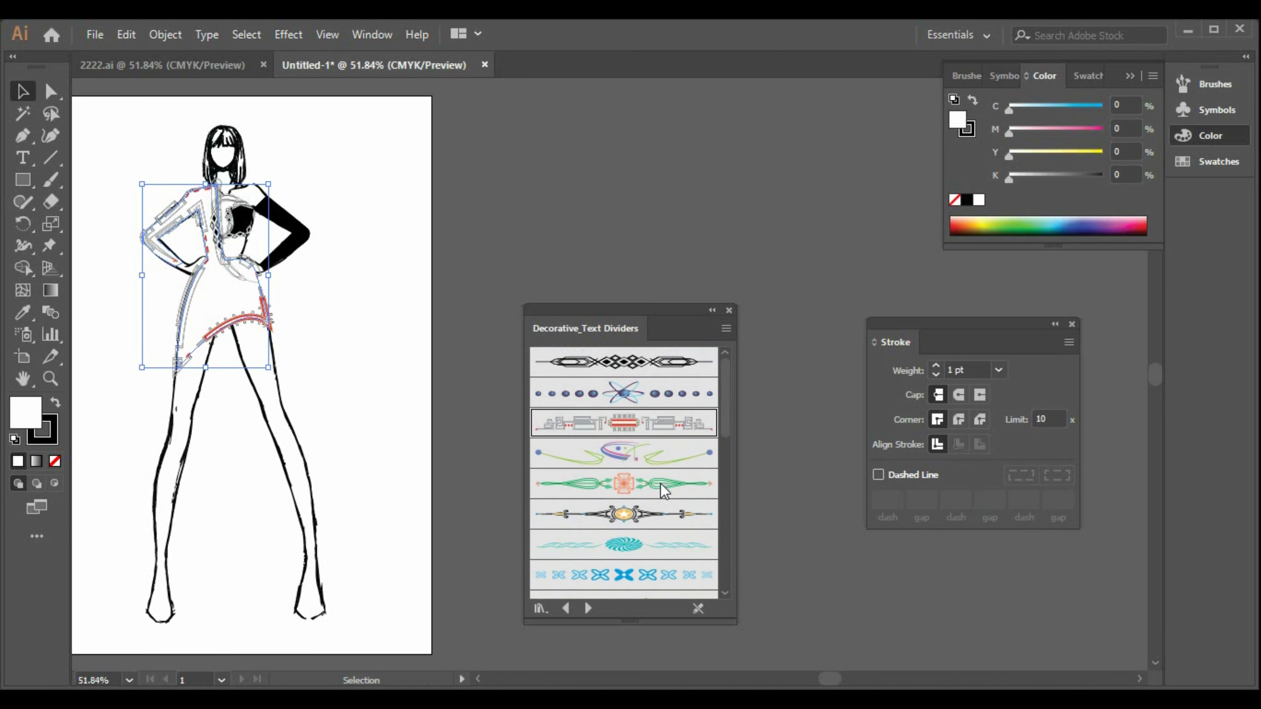
left_click(644, 368)
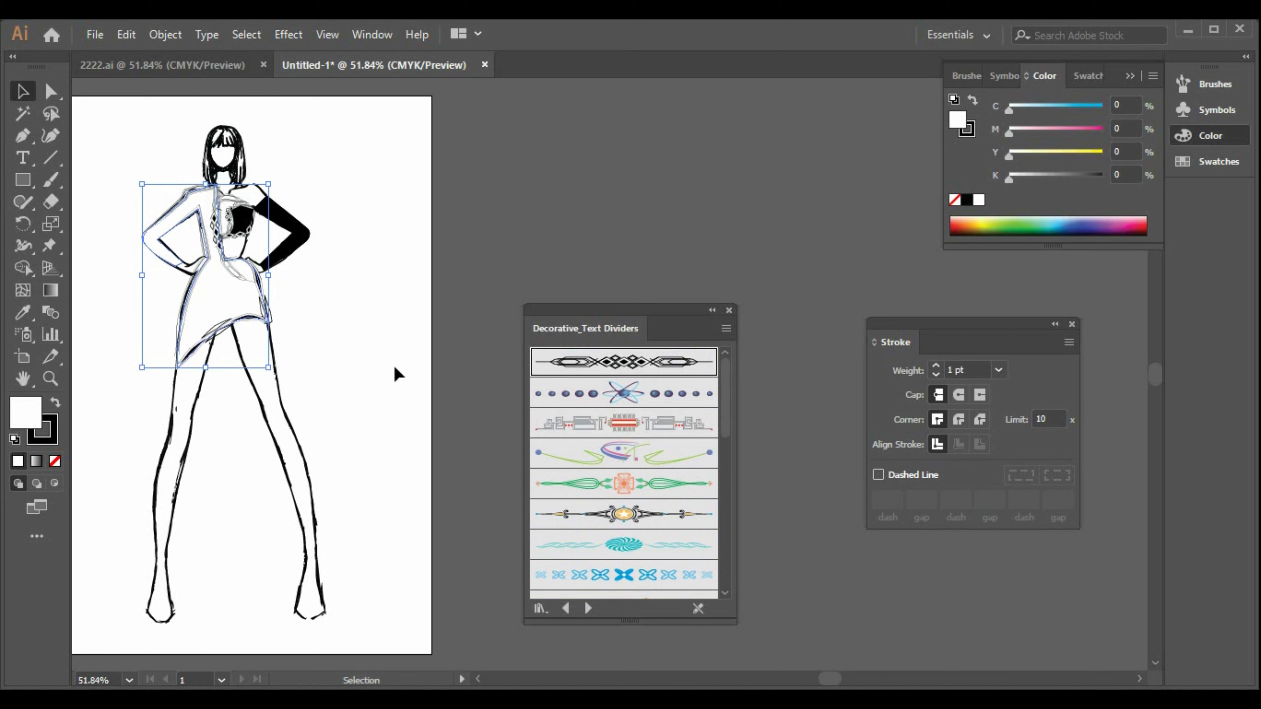
left_click(396, 374)
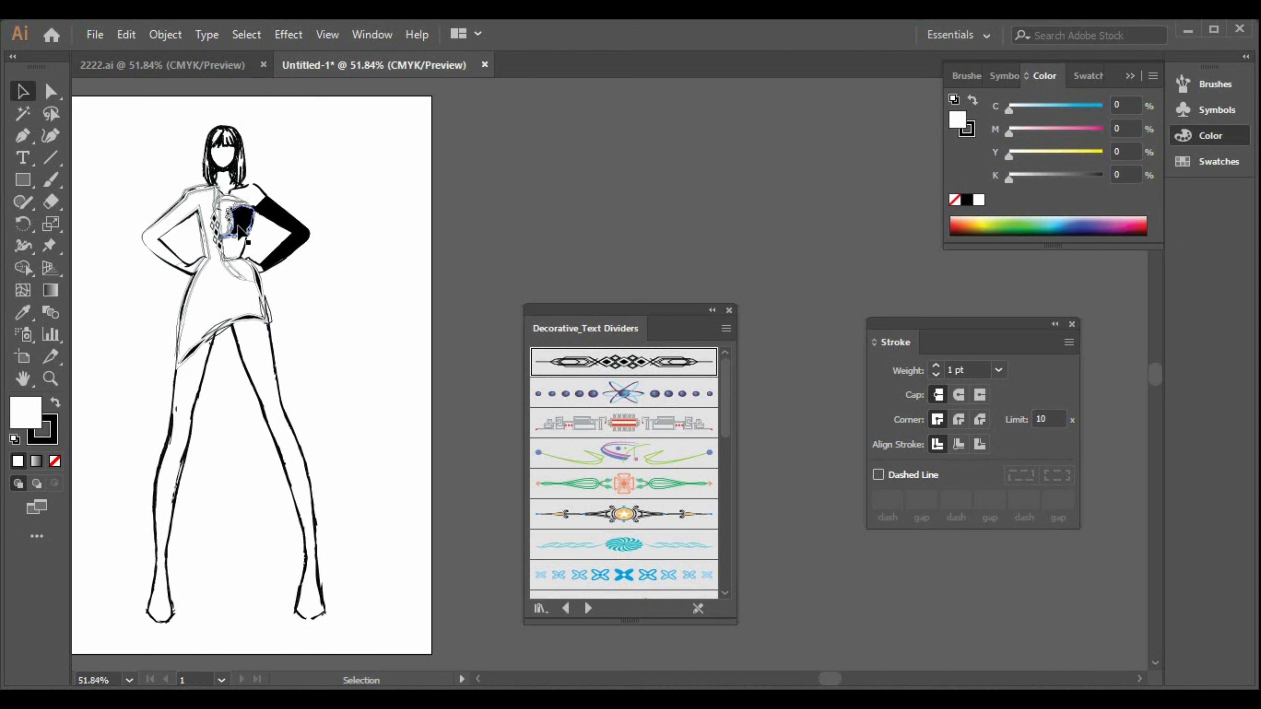
Step: Select the dress shape, keep the black diamond-pattern outline brush, and set its fill to black
left_click(227, 299)
key("a")
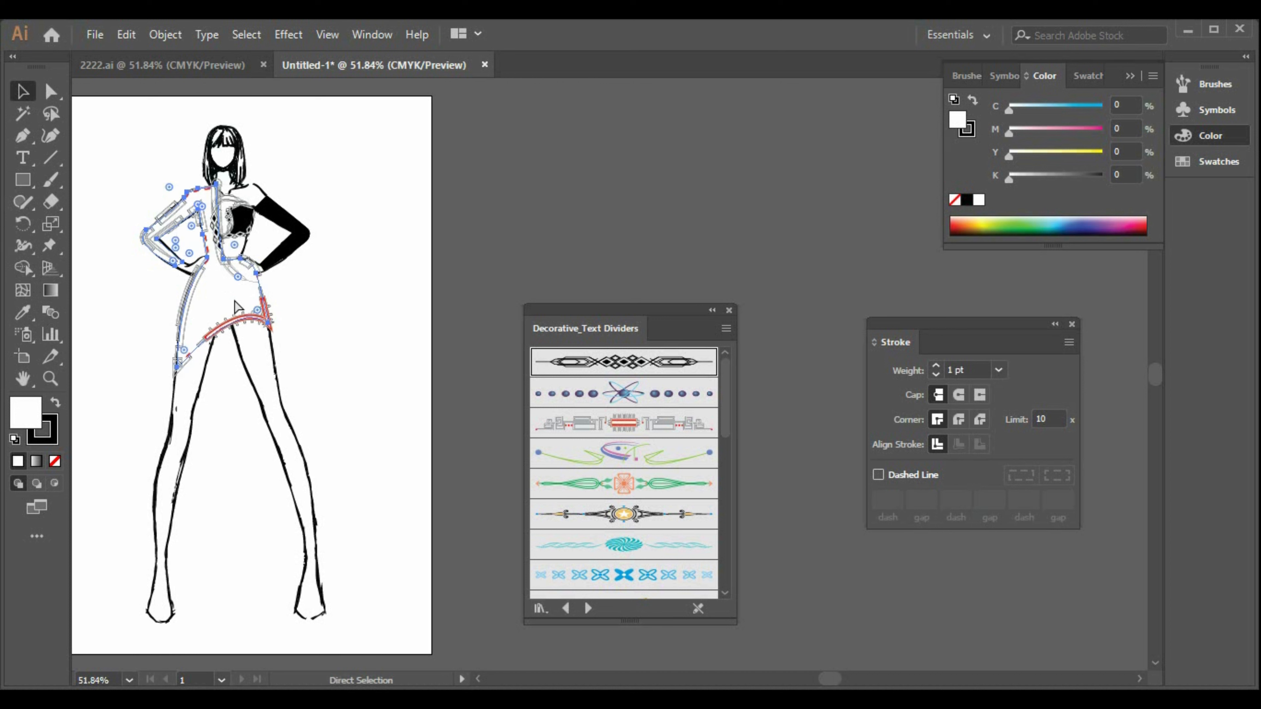
key("v")
key("ctrl+z")
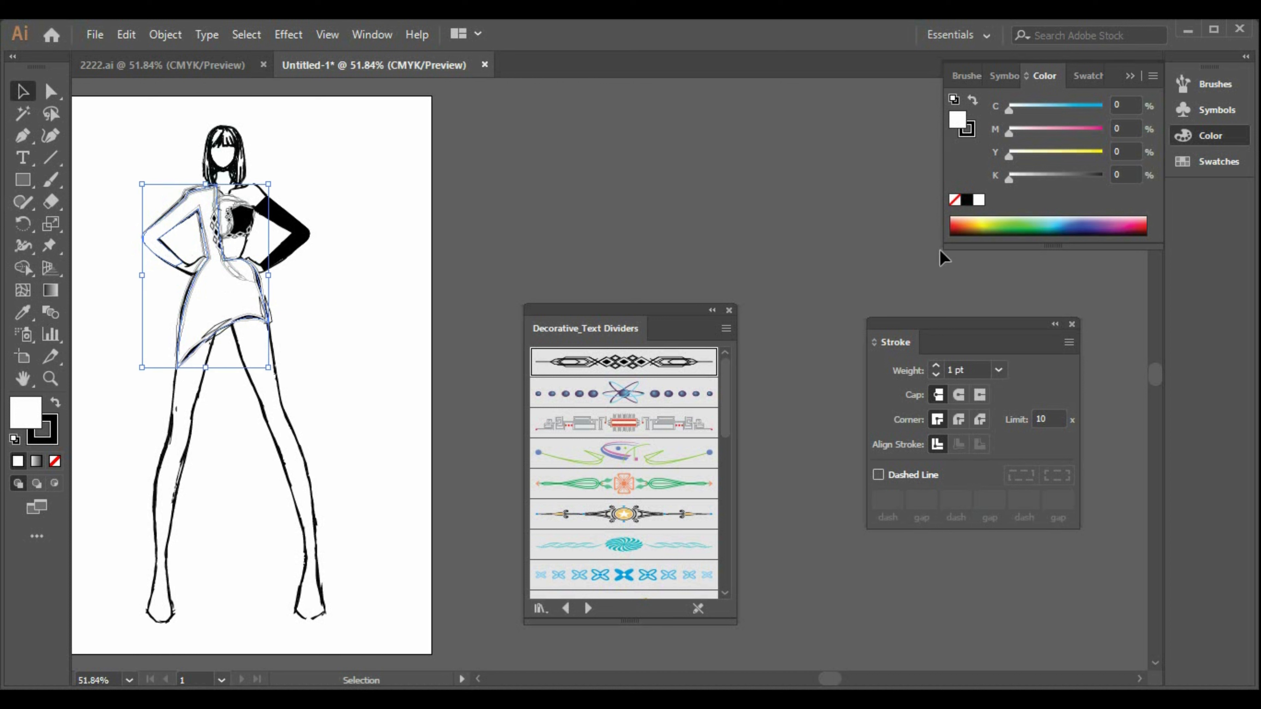
left_click(969, 199)
left_click(396, 286)
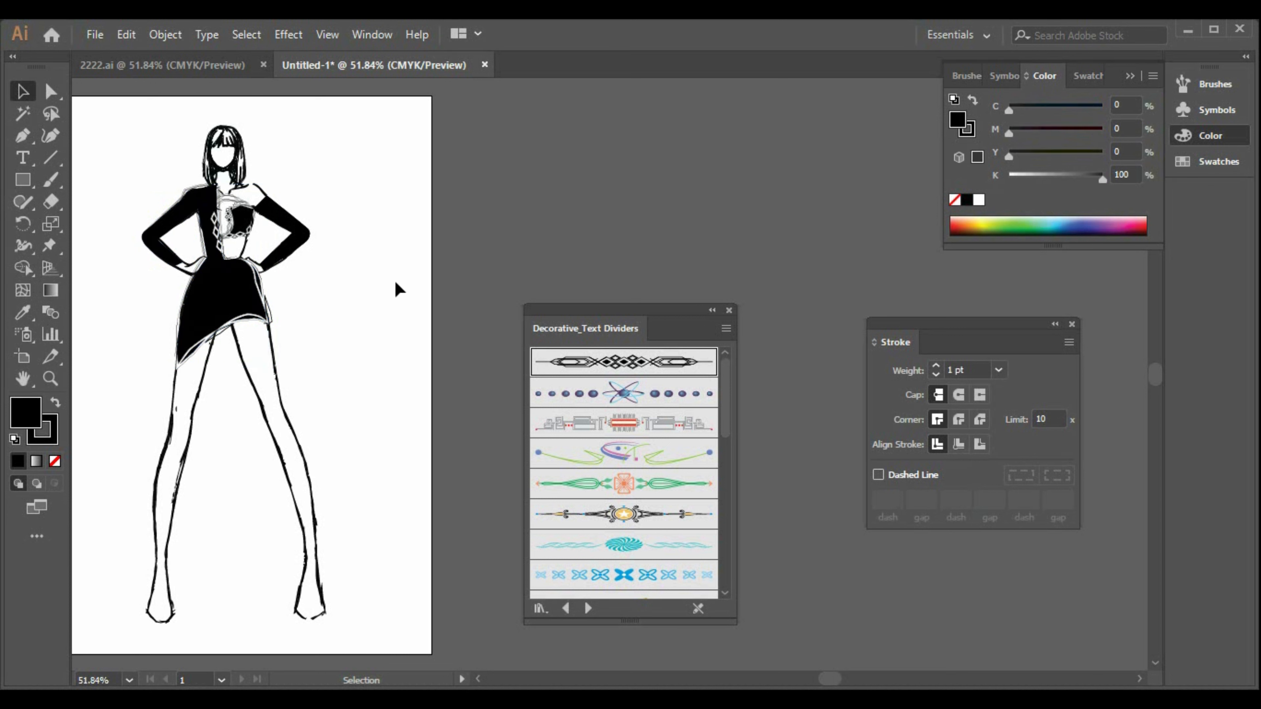
Step: Change the fill of the brush-outlined bust panel to white
left_click(246, 219)
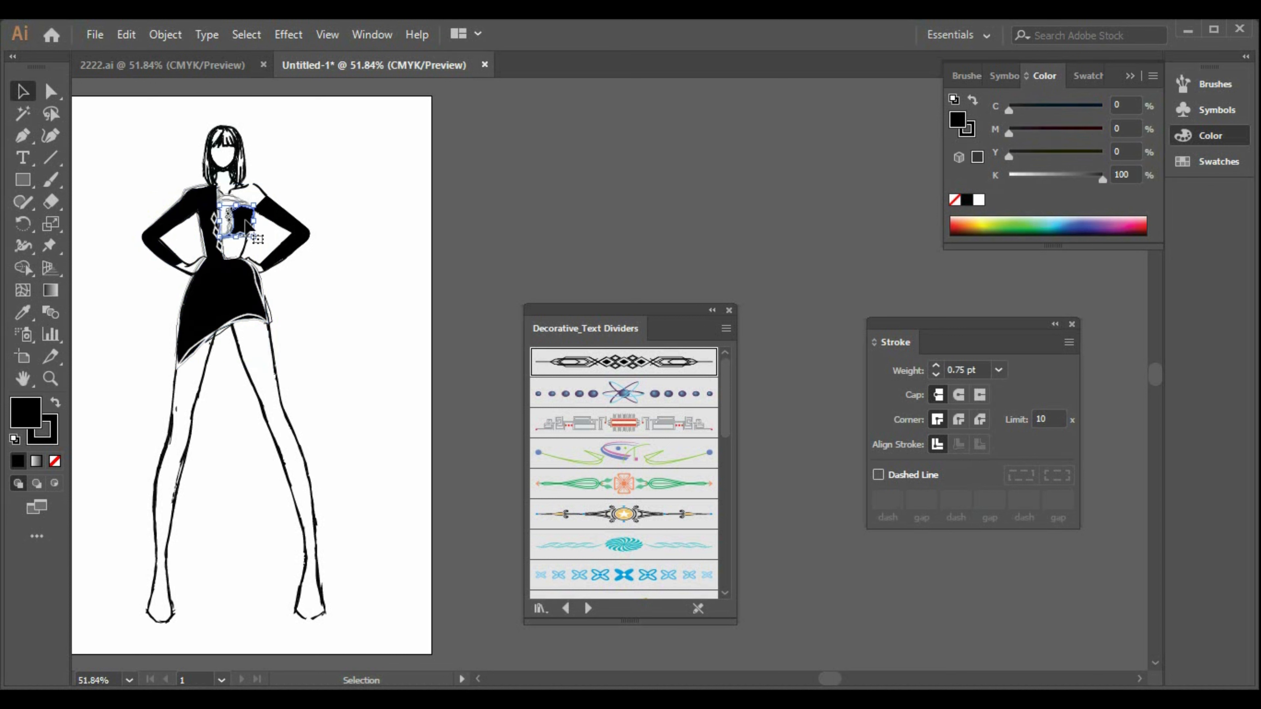
left_click(977, 200)
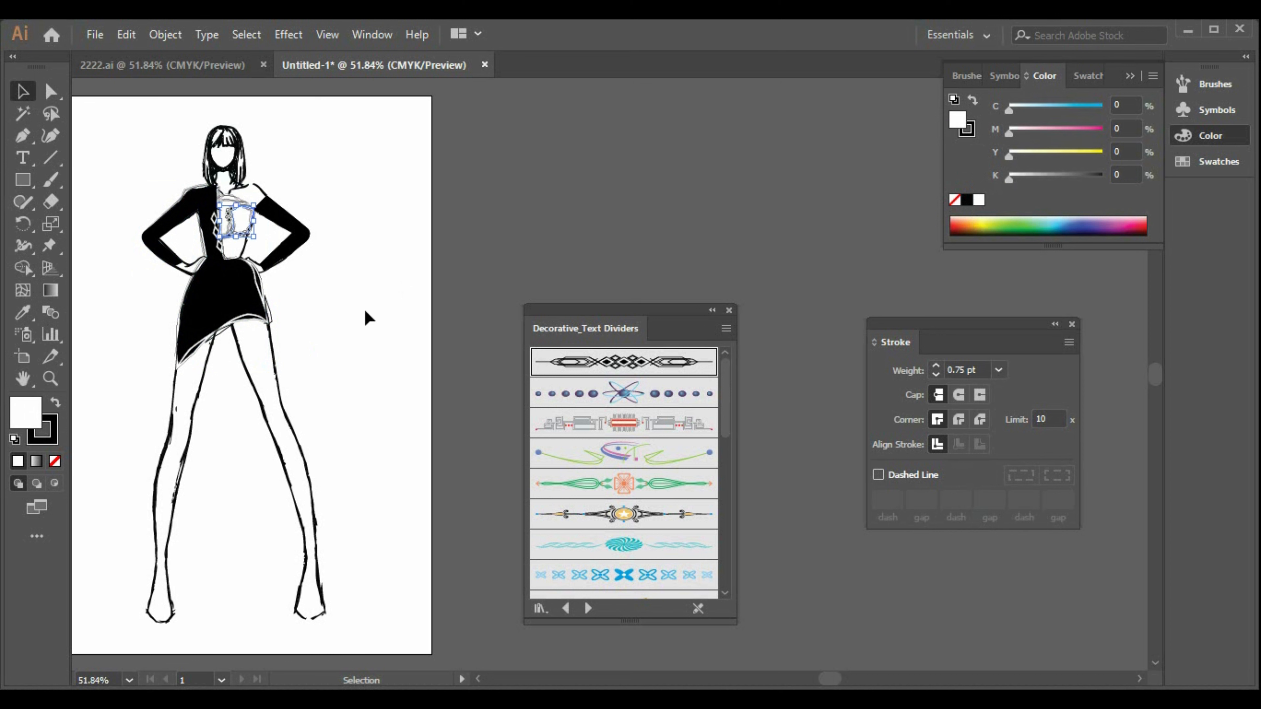
left_click(368, 318)
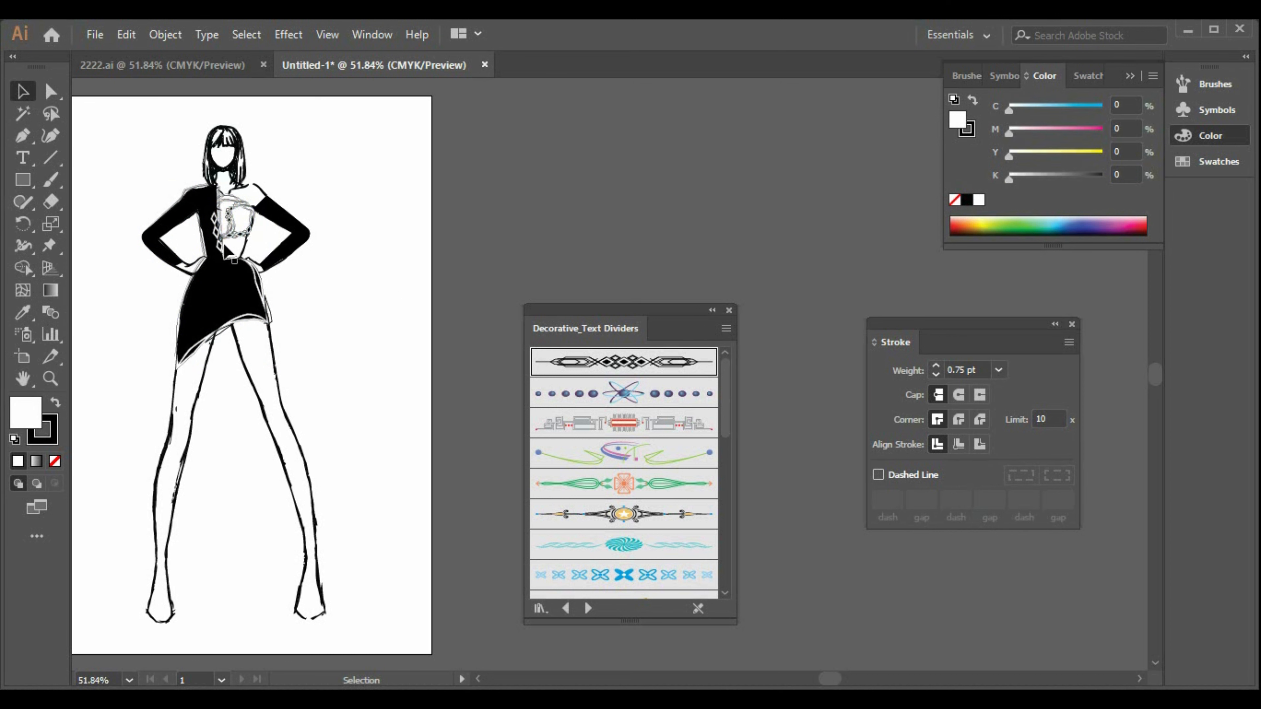
Step: Close the text dividers library, enlarge the brush-styled bodice curve beside the artboard, and place it back over the bodice
left_click(239, 274)
left_click(346, 270)
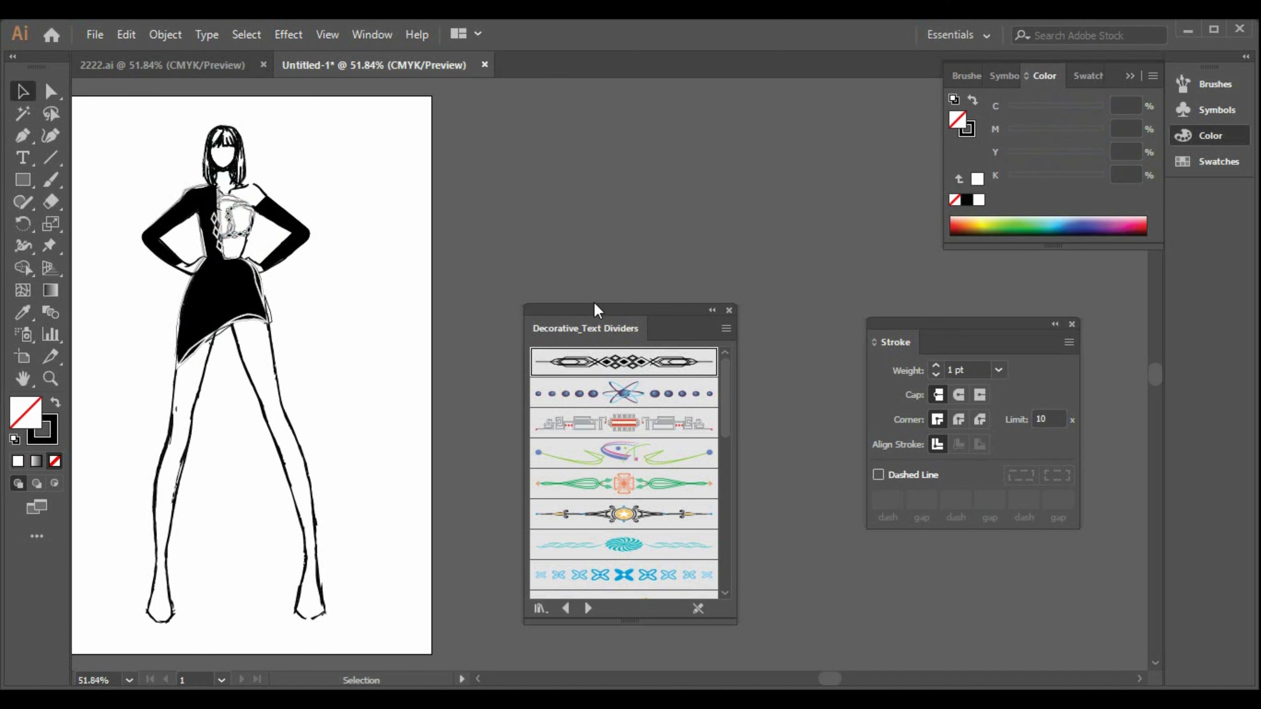
left_click(729, 311)
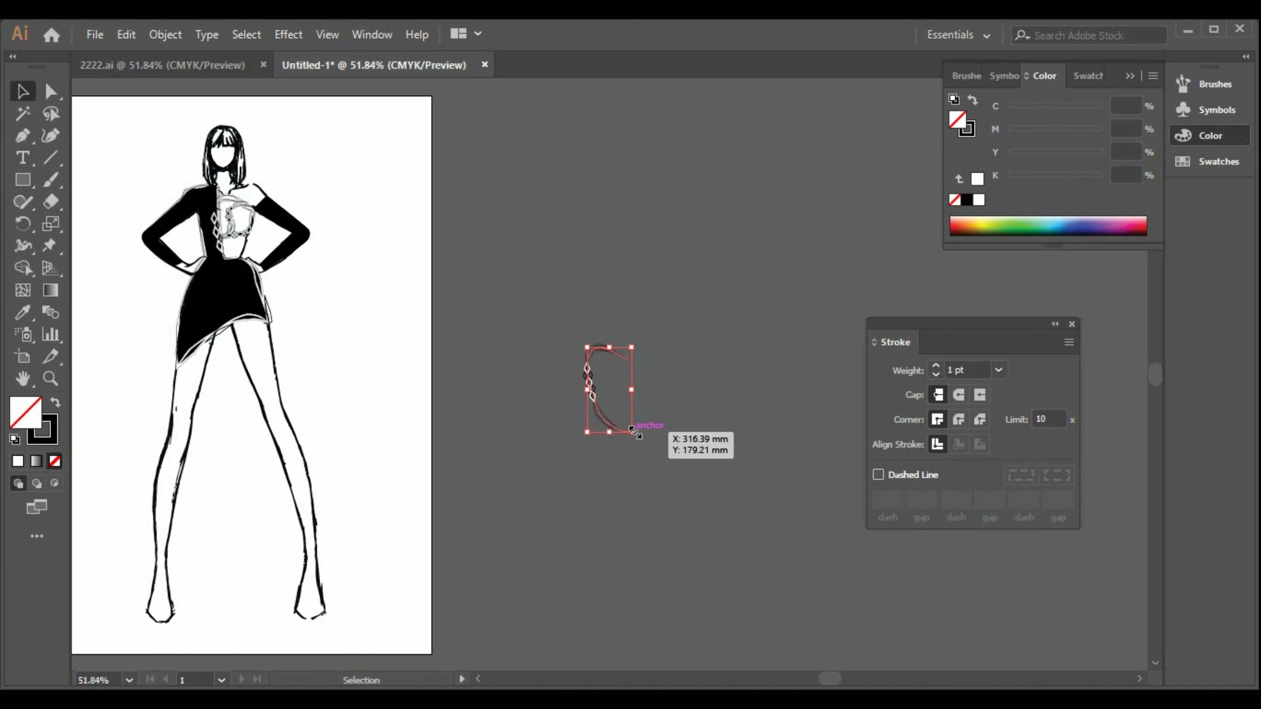
left_click_drag(633, 431, 677, 462)
left_click_drag(600, 408, 240, 249)
left_click(416, 296)
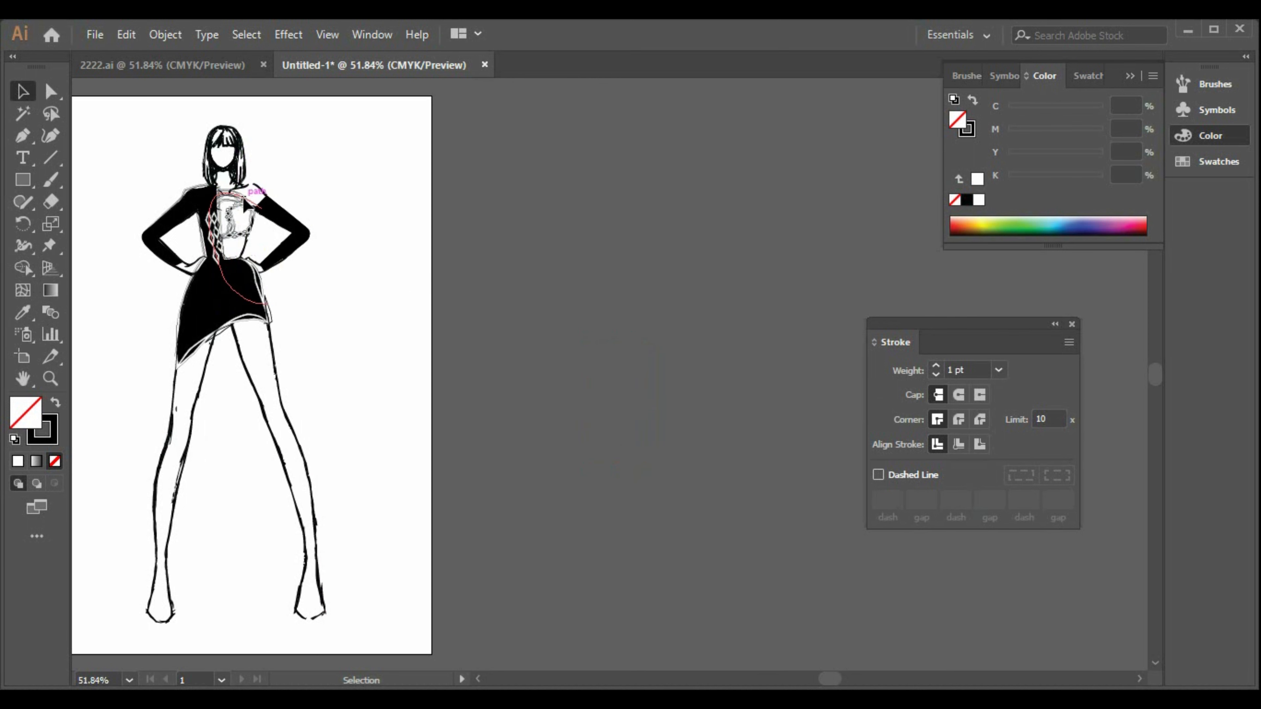
Step: Nudge the enlarged bodice curve slightly right and up to align it with the dress edge
left_click(262, 202)
key("Right")
key("Right")
key("Right")
key("Right")
key("Right")
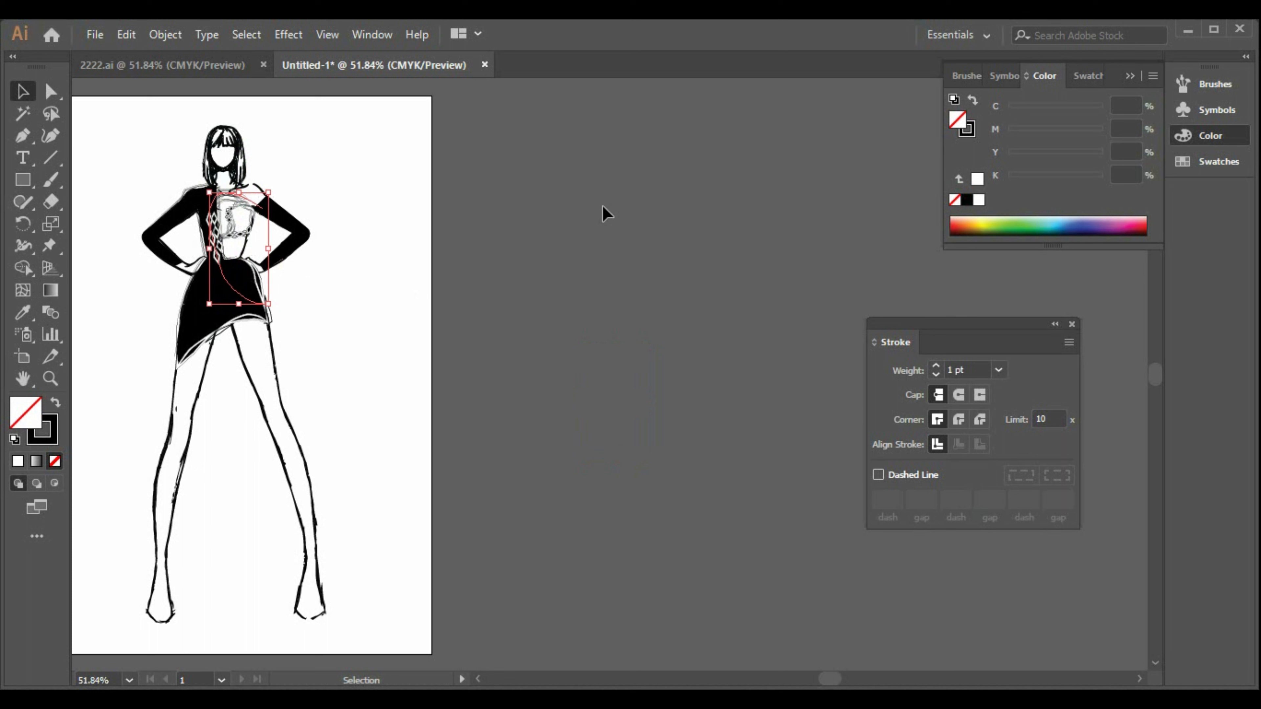
key("Up")
key("Up")
key("Up")
key("Up")
key("Up")
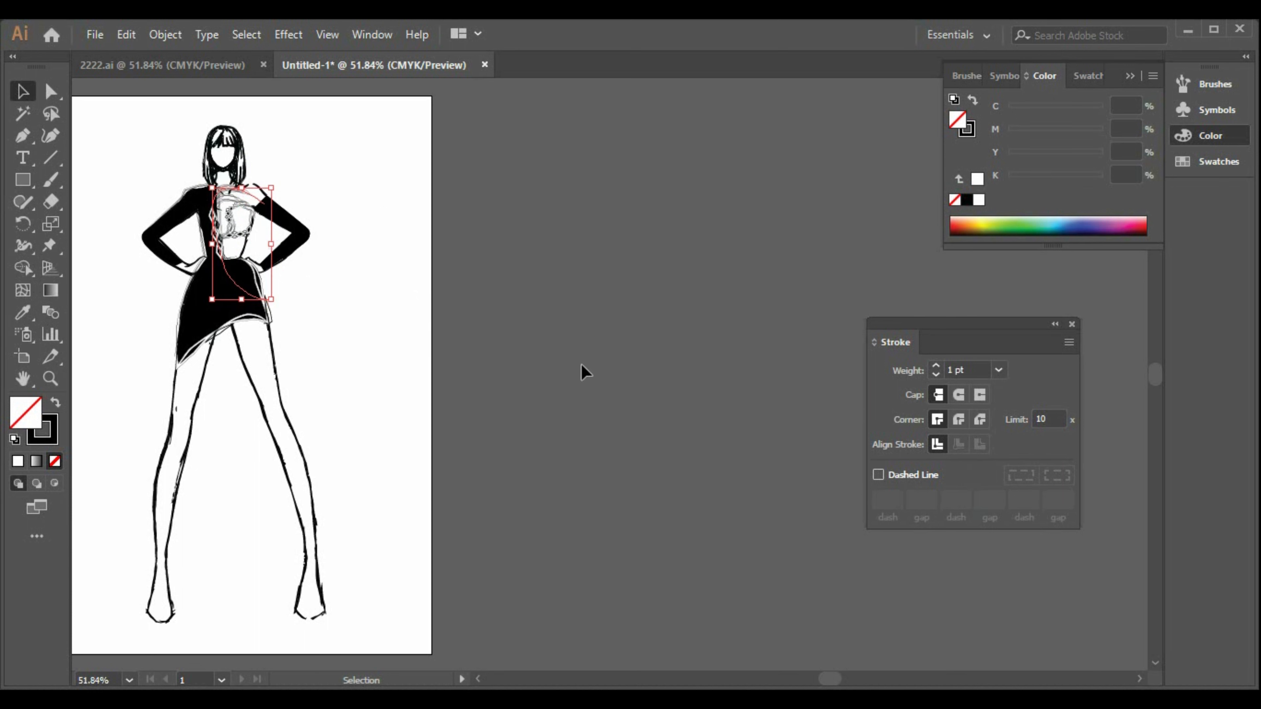
left_click(451, 348)
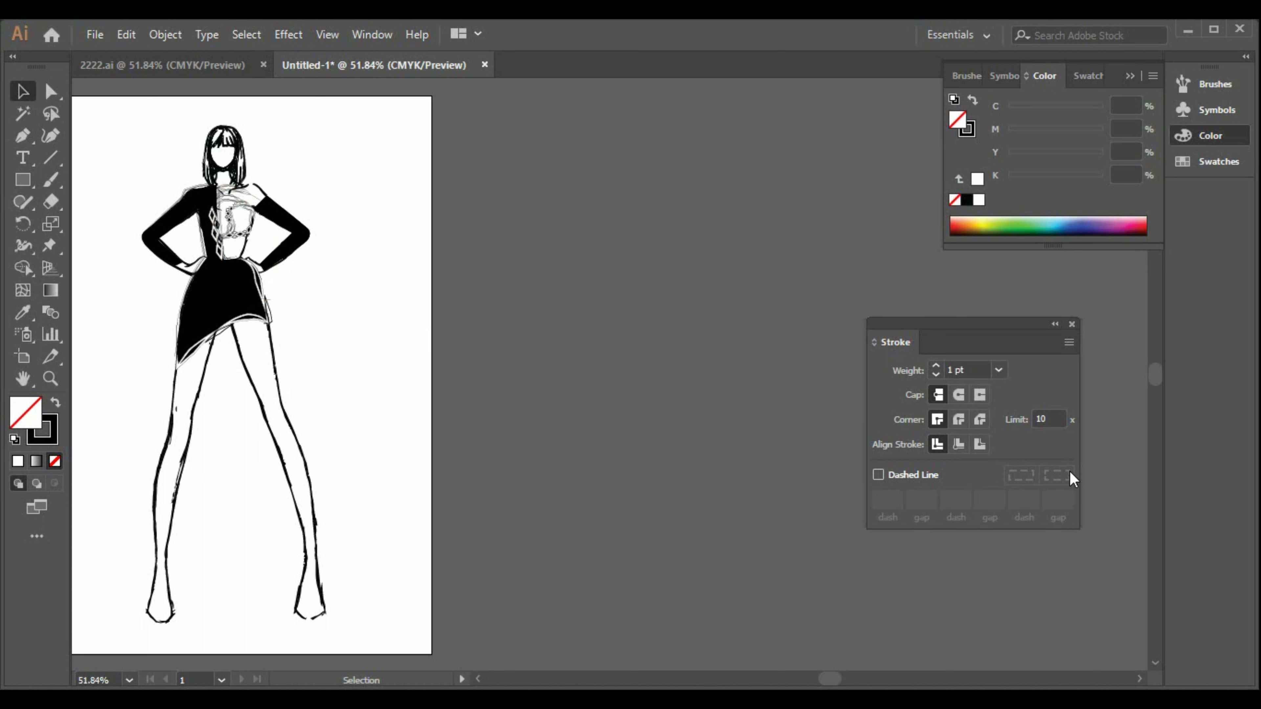
Step: Draw a short curved path along the waist with the Pen tool and apply the black diamond-pattern divider brush to it
left_click(22, 135)
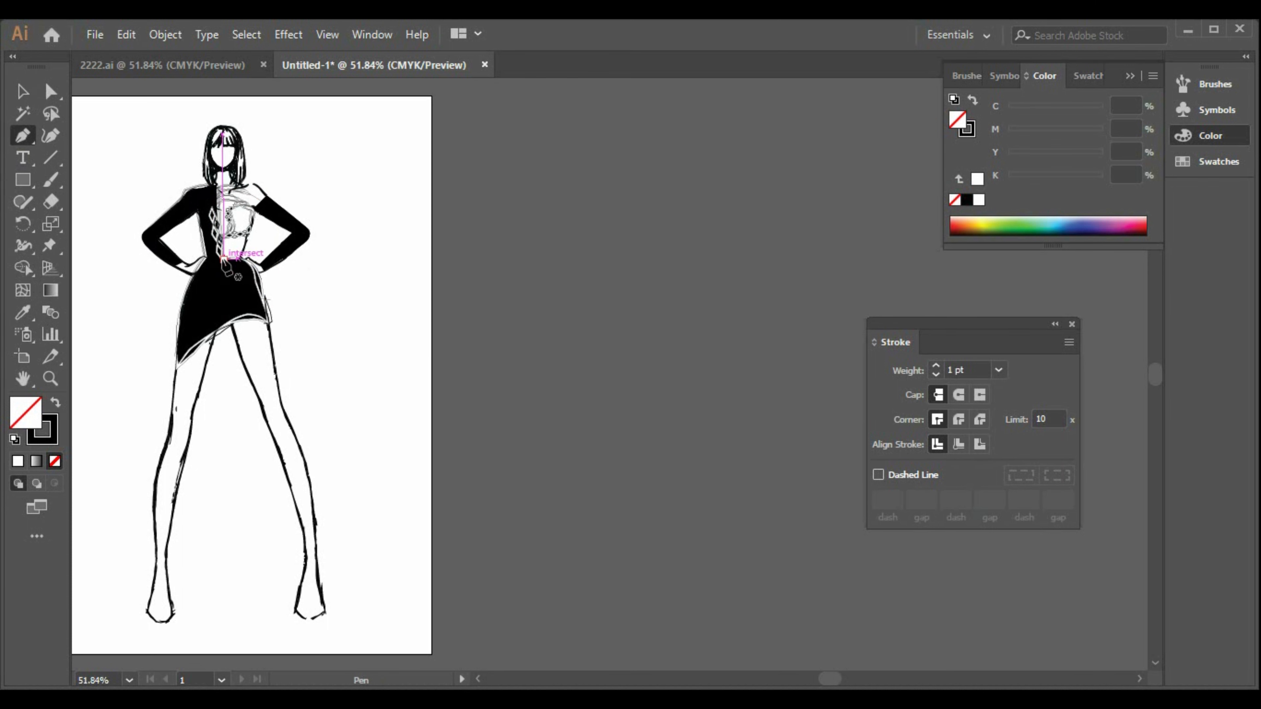
left_click(222, 259)
left_click_drag(251, 267, 255, 276)
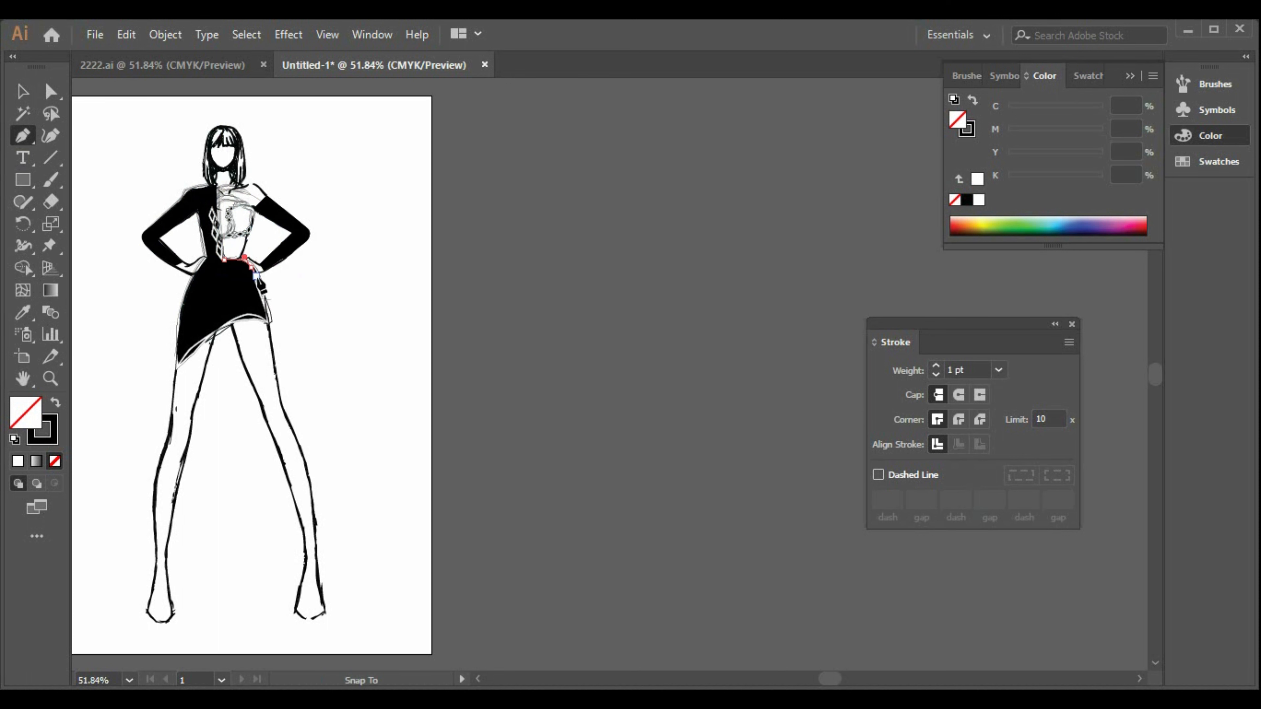
key("v")
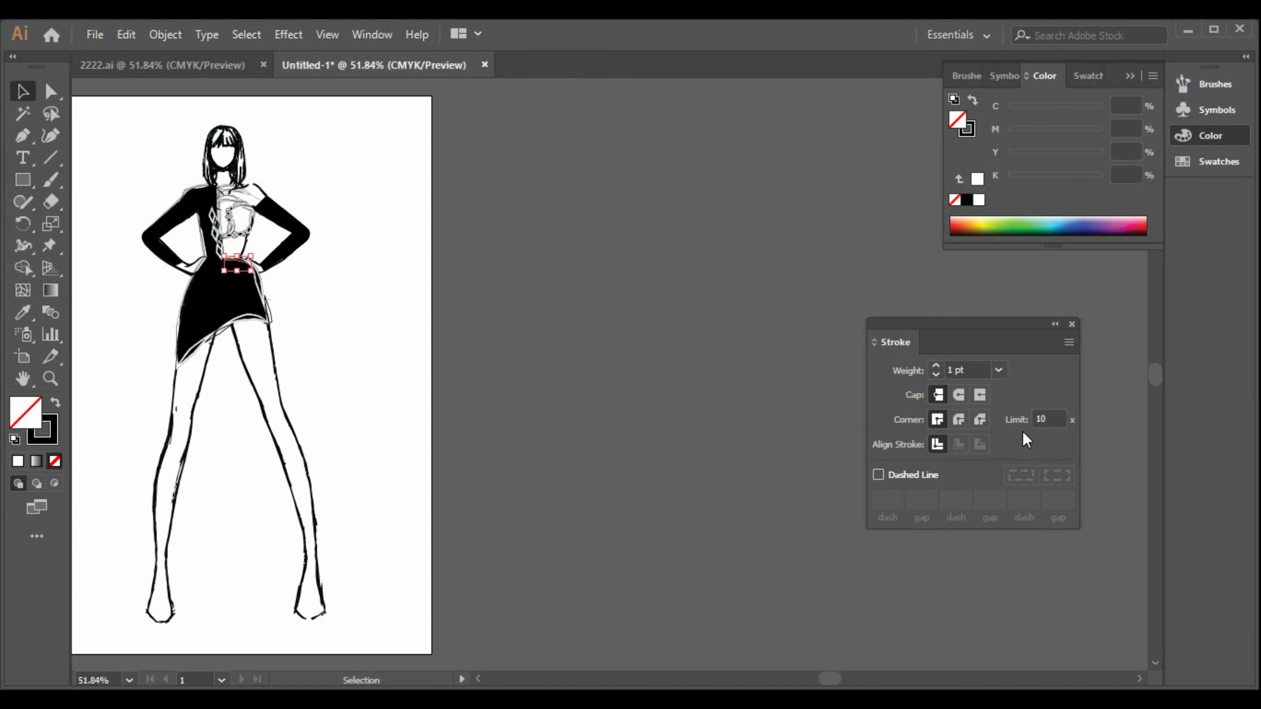
left_click(966, 75)
left_click(1013, 148)
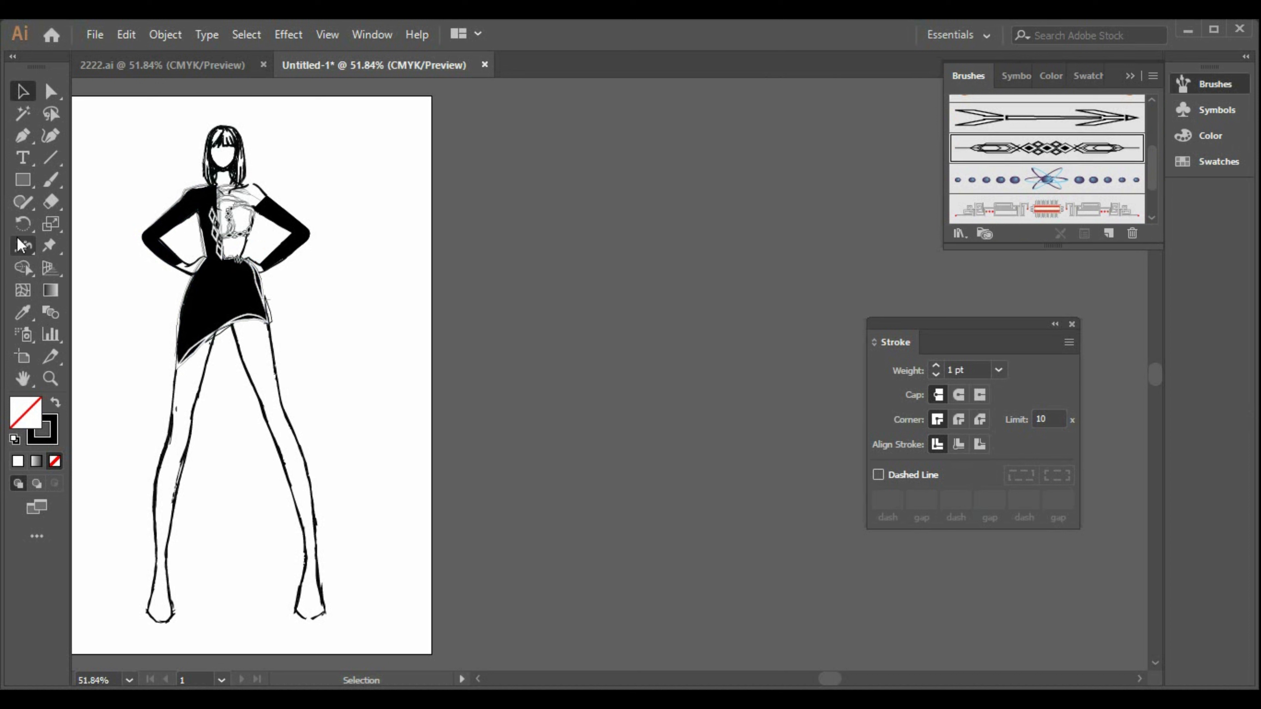
Step: Draw a curved brush-styled path with the Pen tool across the chest from the bust panel's outer edge to the dress edge
left_click(24, 137)
left_click(190, 161)
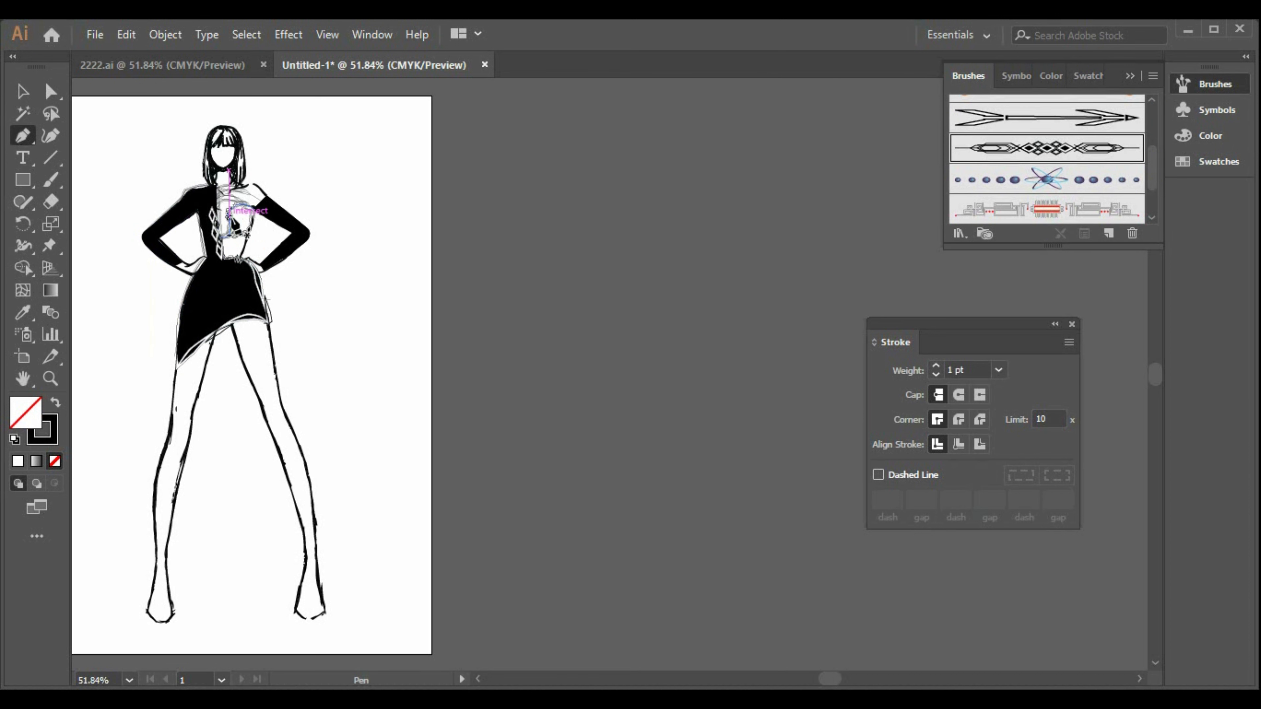
left_click(255, 208)
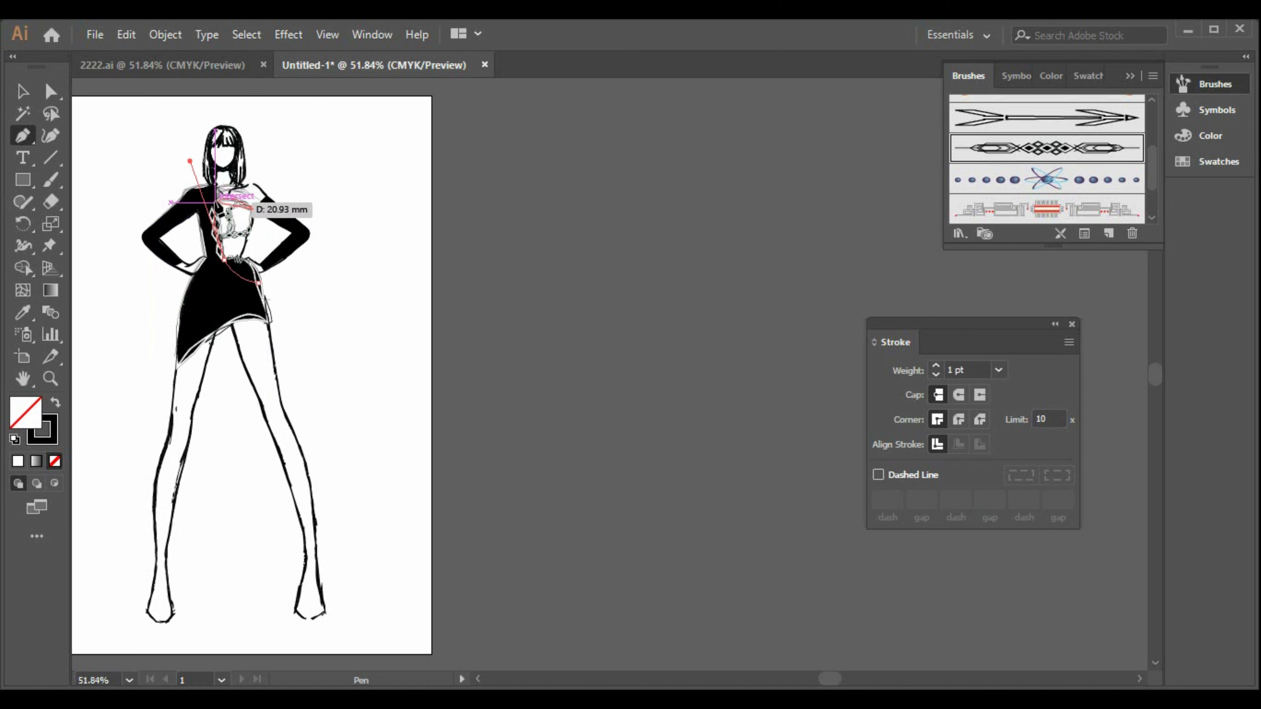
left_click_drag(215, 203, 196, 223)
key("v")
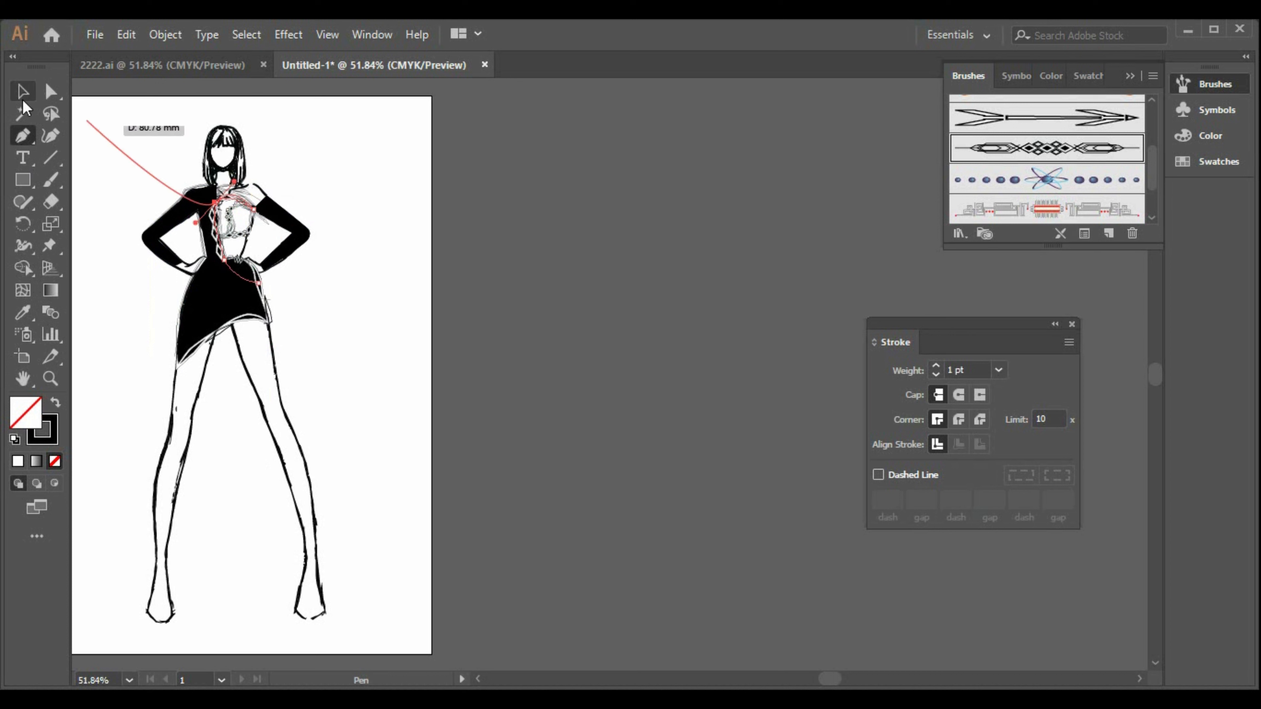
left_click(565, 368)
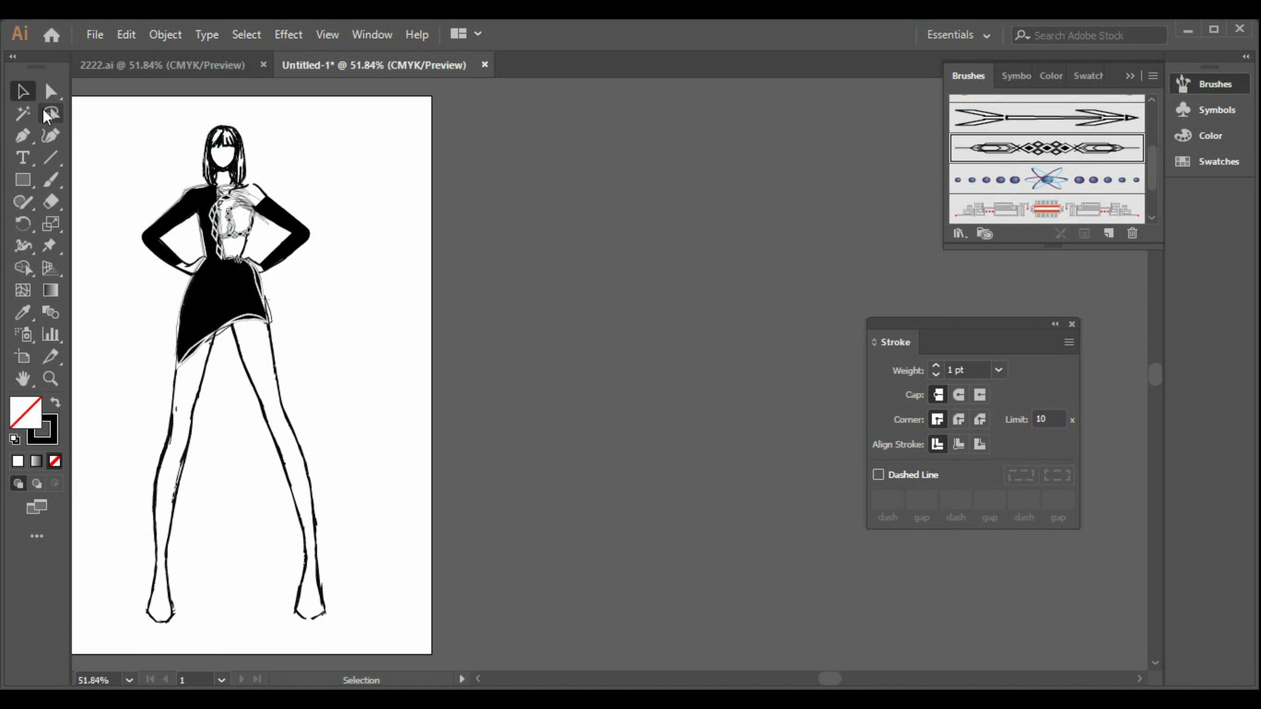
Step: Move the enlarged bodice curve off the figure to the empty area beside the artboard
left_click(22, 136)
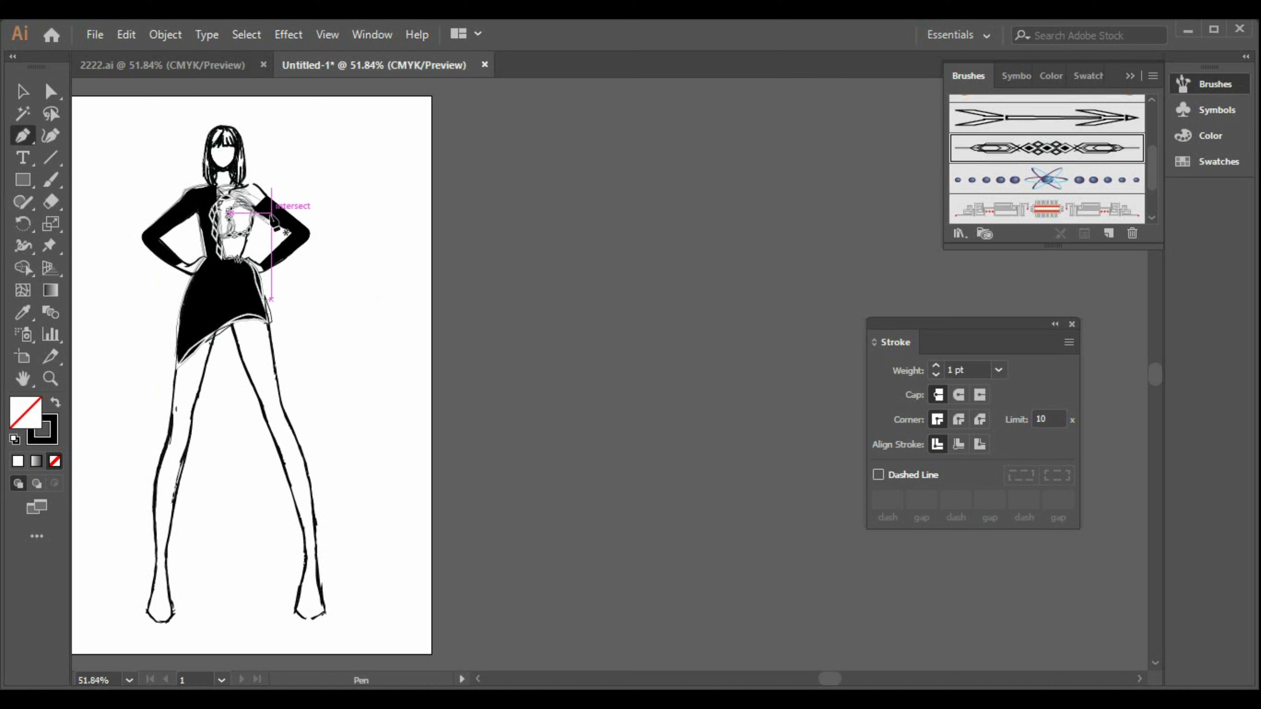
left_click(23, 91)
left_click(248, 195)
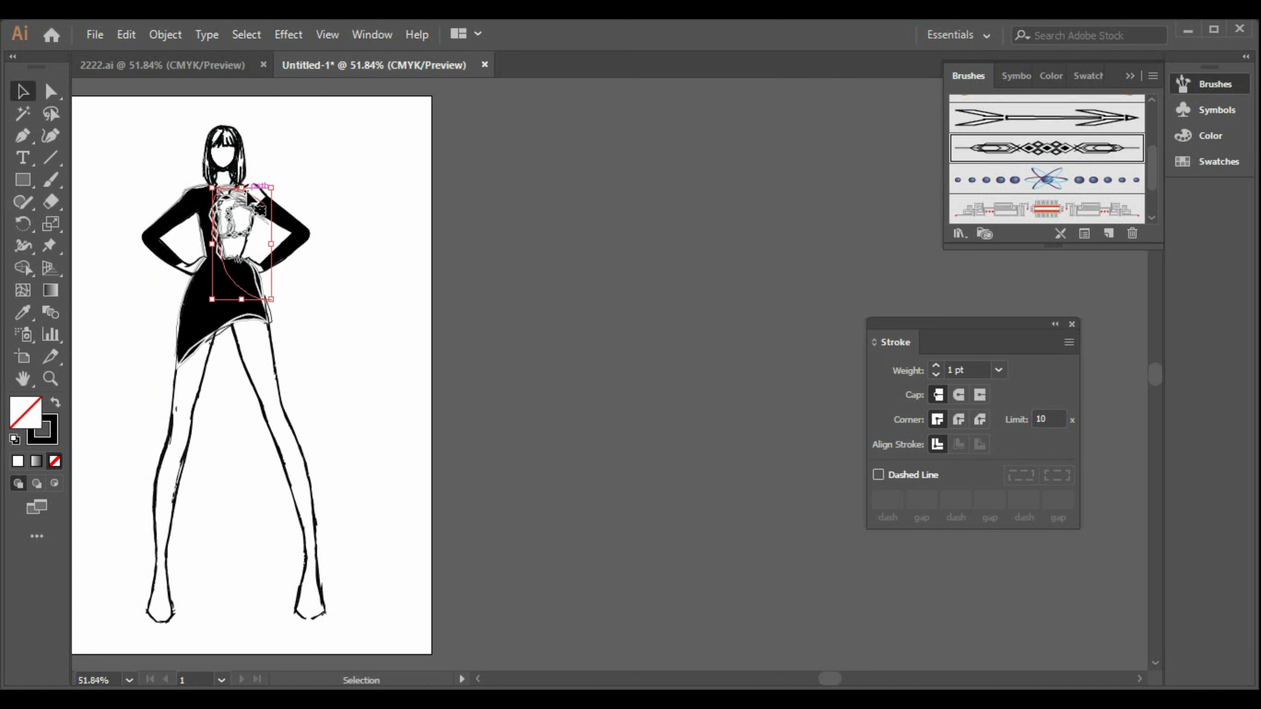
left_click_drag(249, 195, 638, 234)
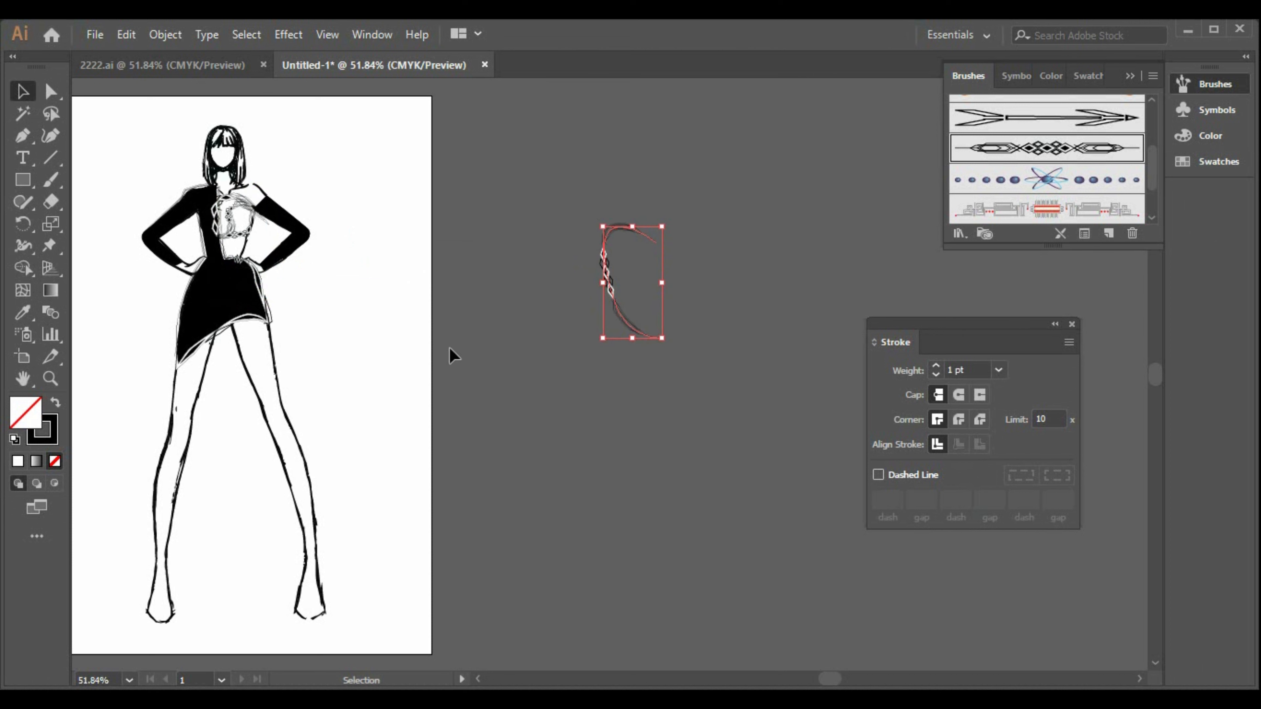
Step: Try to extend the large chest curve with the Pen tool over the bodice and waist, and undo the last changes
left_click(22, 135)
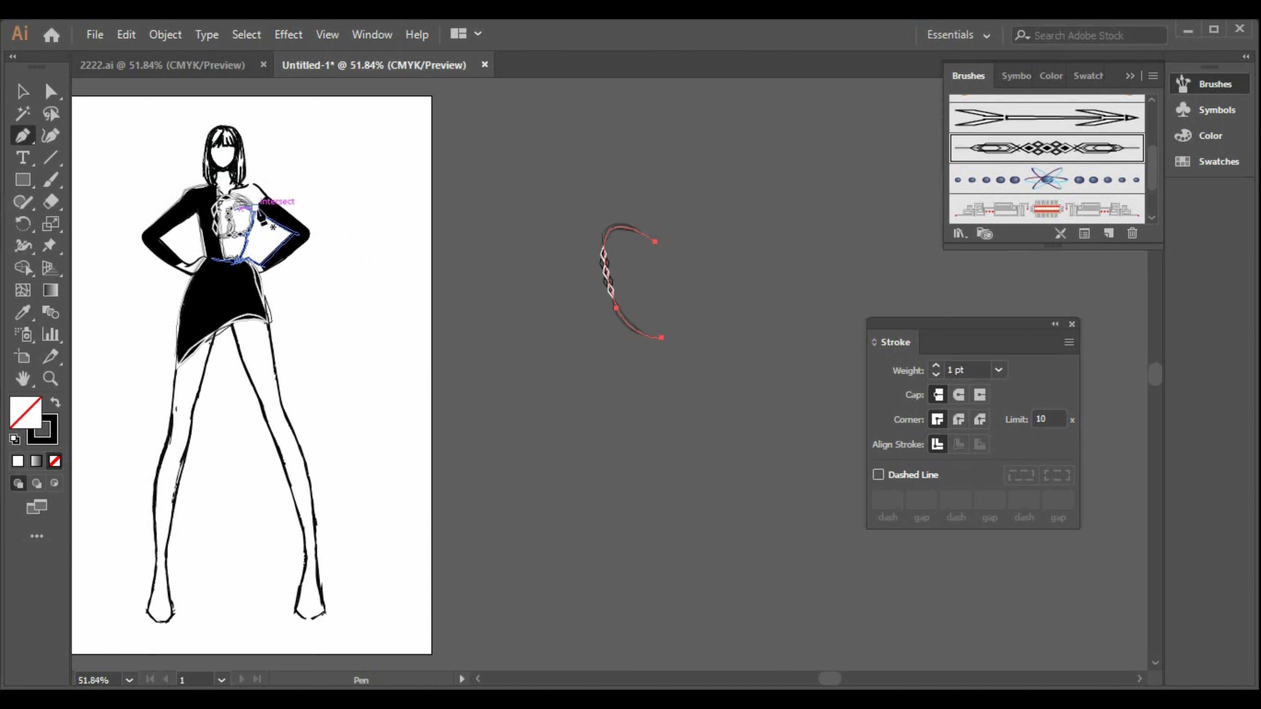
left_click(254, 209)
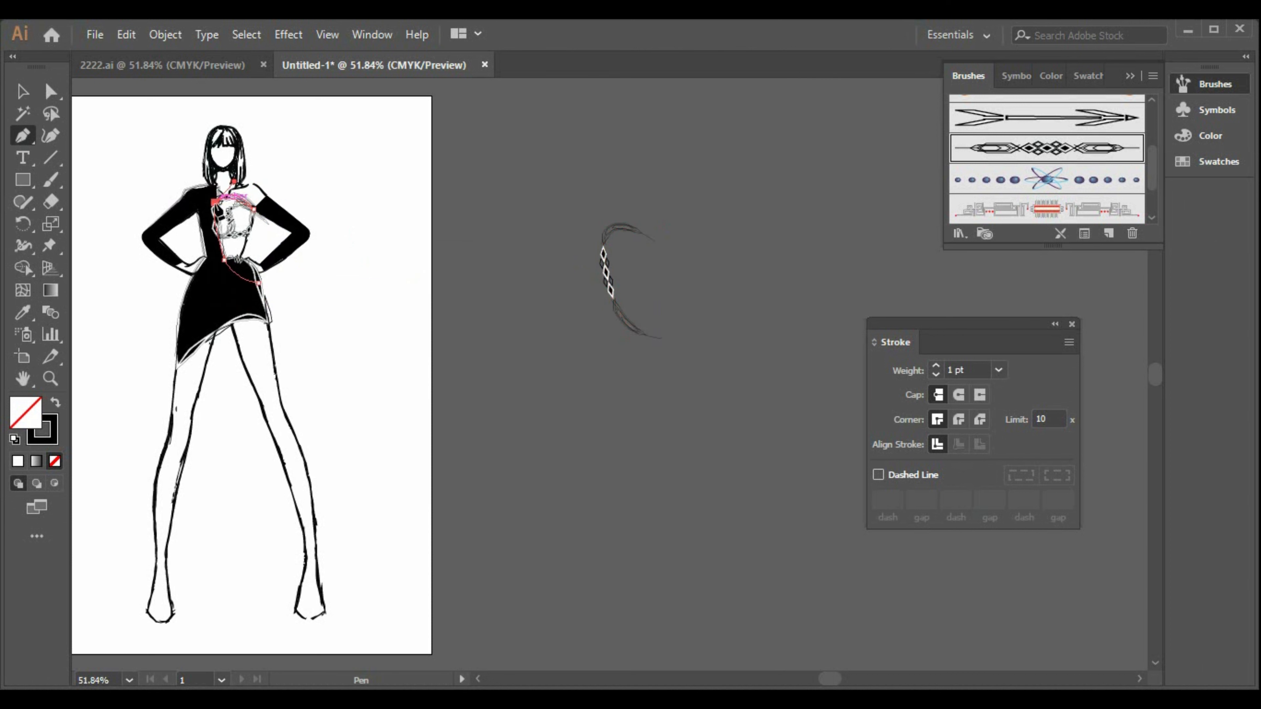
left_click_drag(214, 203, 235, 262)
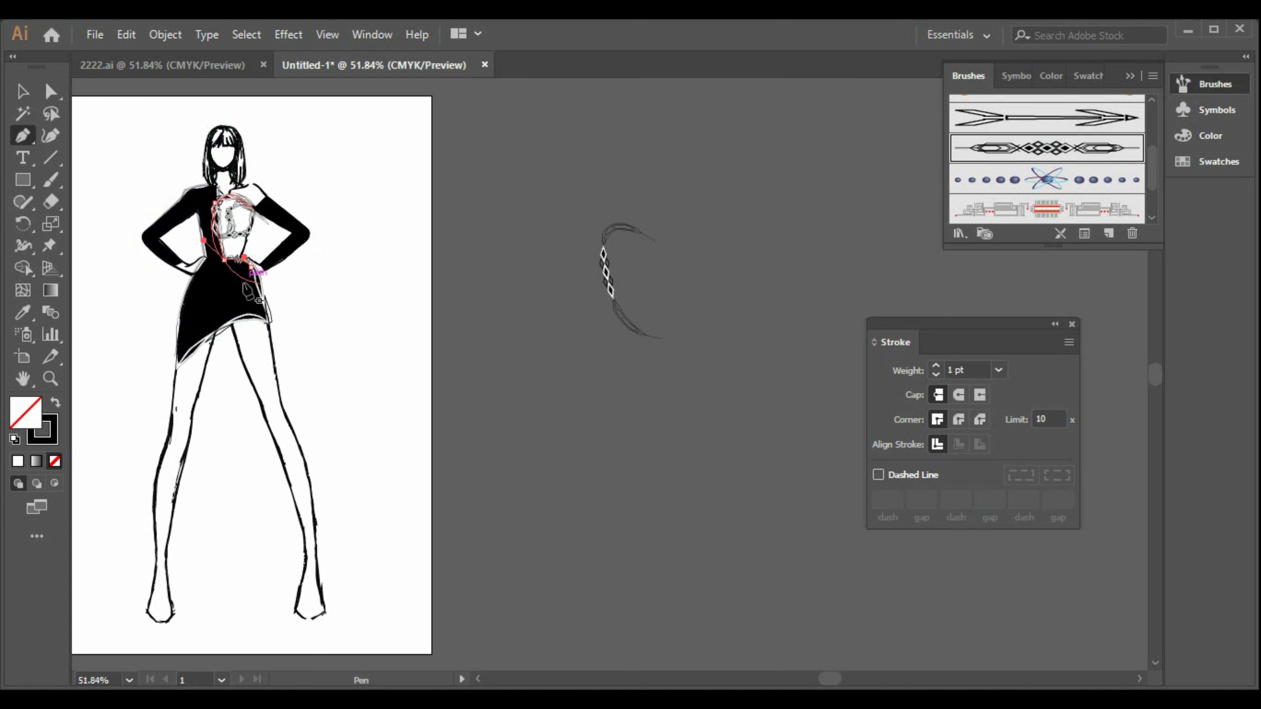
left_click(259, 283)
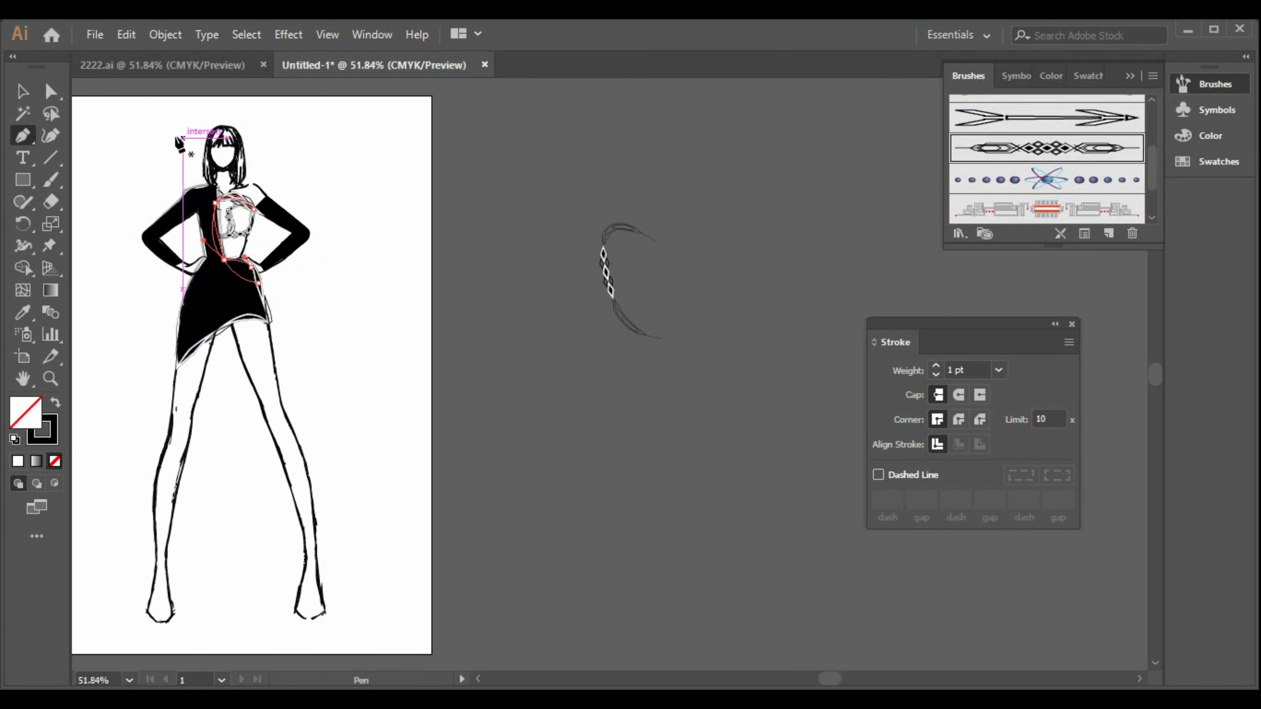
left_click(22, 91)
left_click(436, 323)
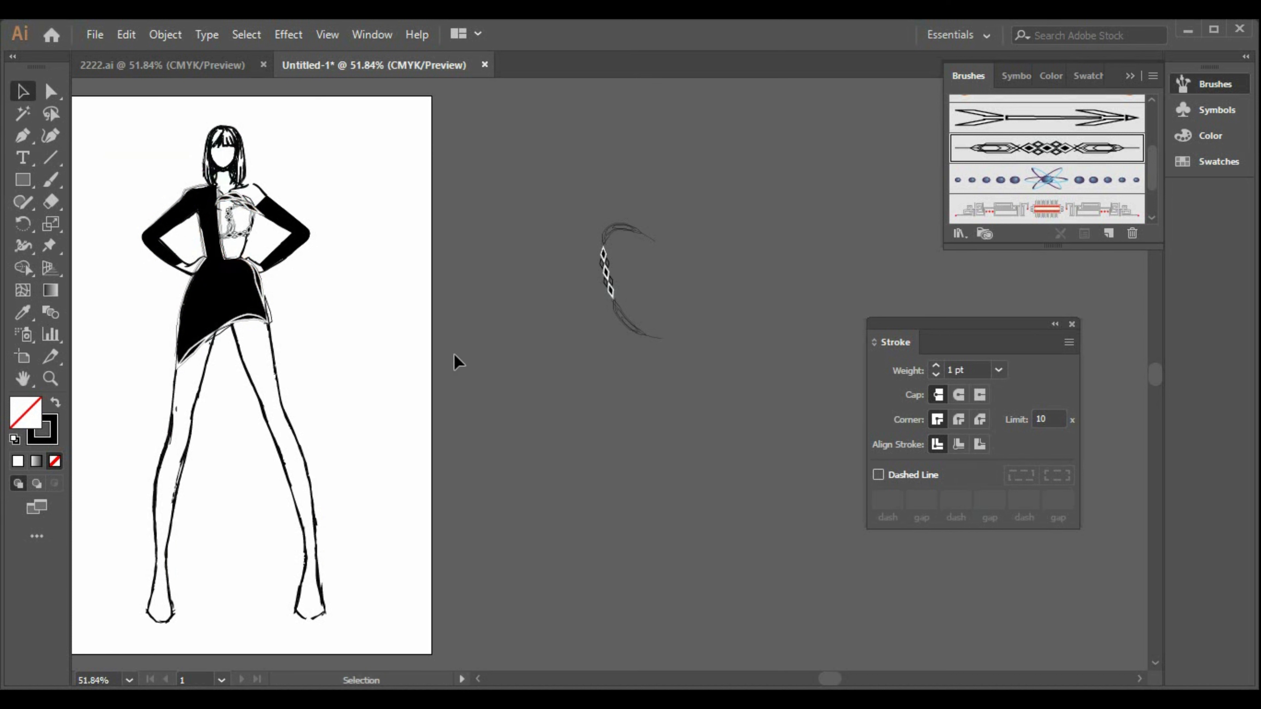
key("ctrl+z")
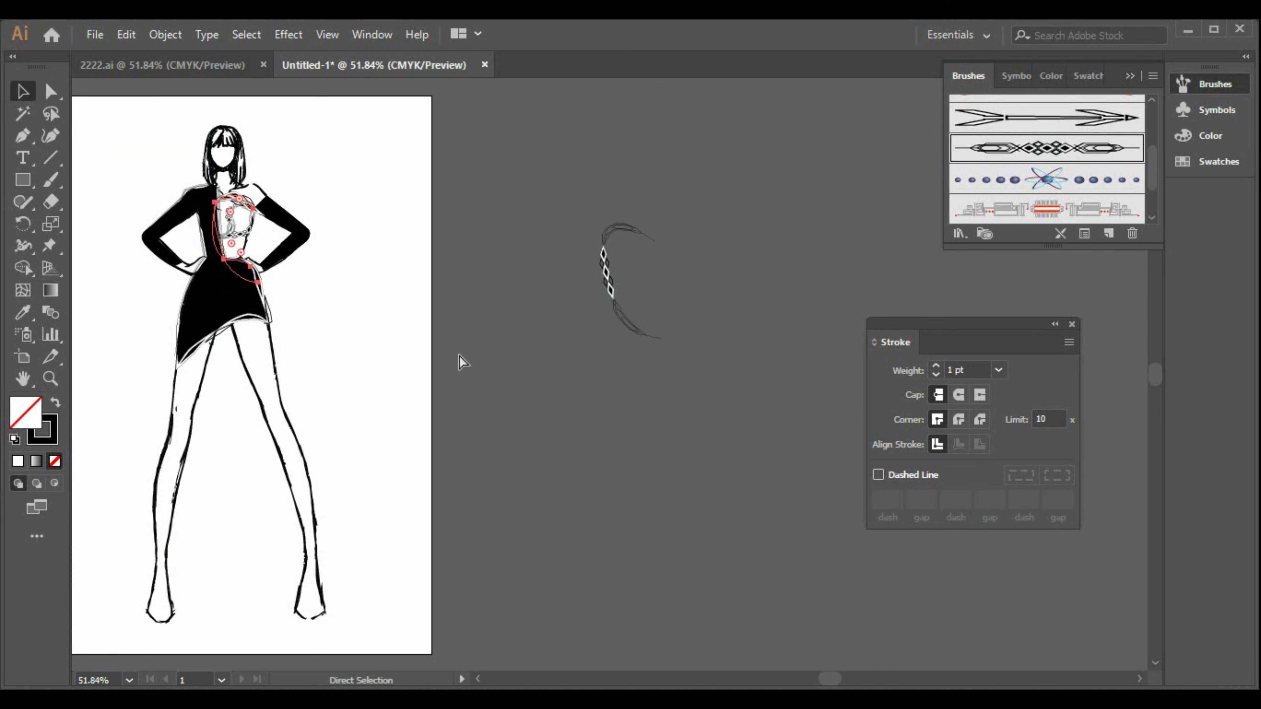
left_click(490, 376)
key("ctrl+z")
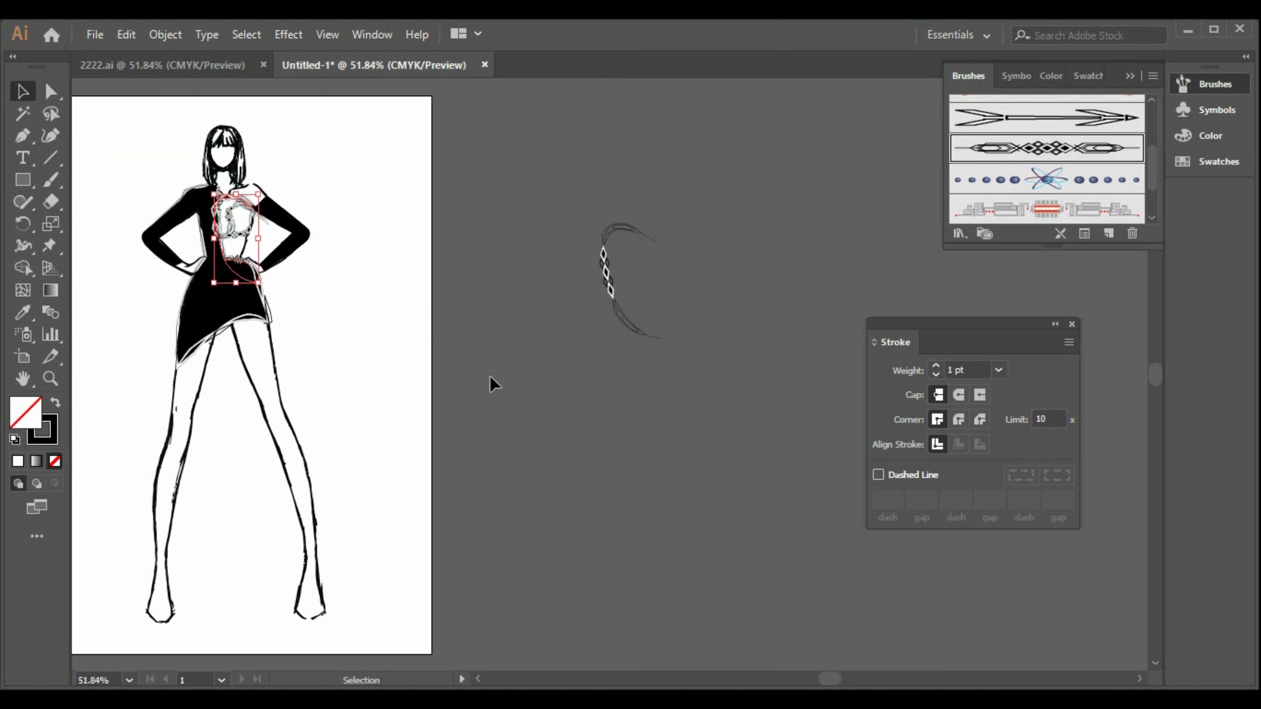
left_click(491, 377)
Step: Draw a short path with the Pen tool from the lower bodice edge to the waist and apply the black diamond-pattern divider brush
left_click(23, 135)
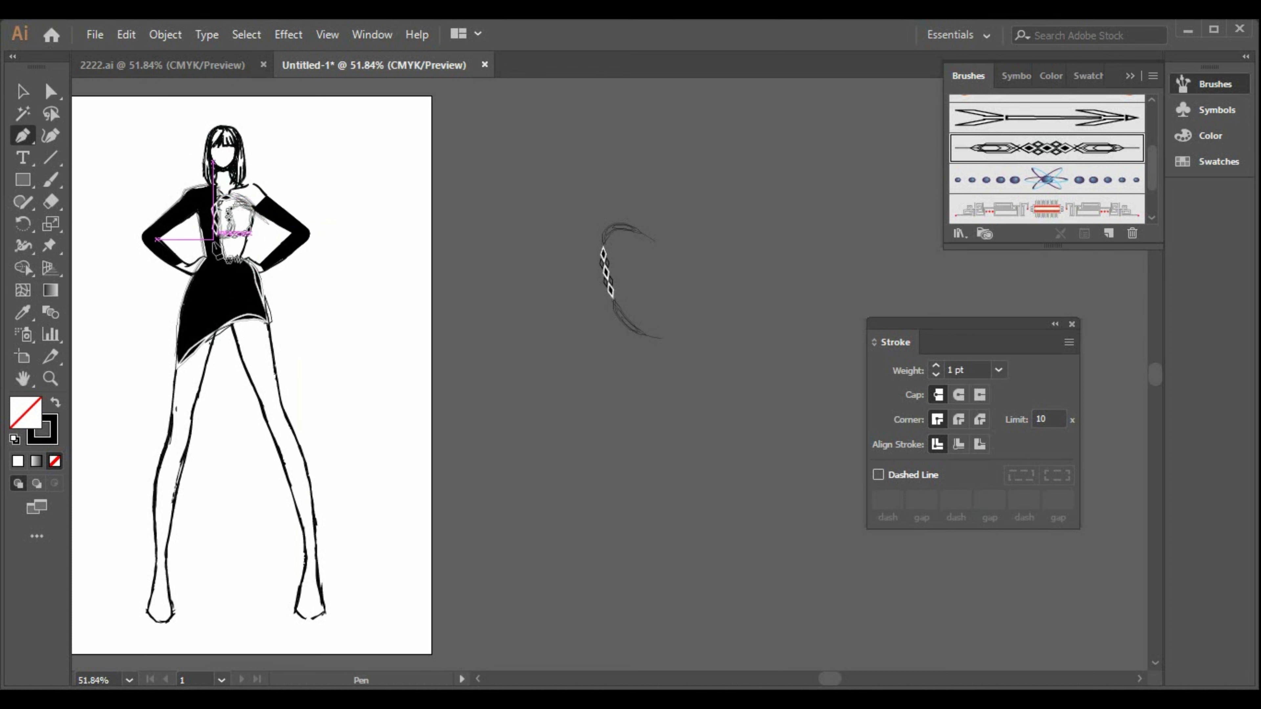
left_click(219, 237)
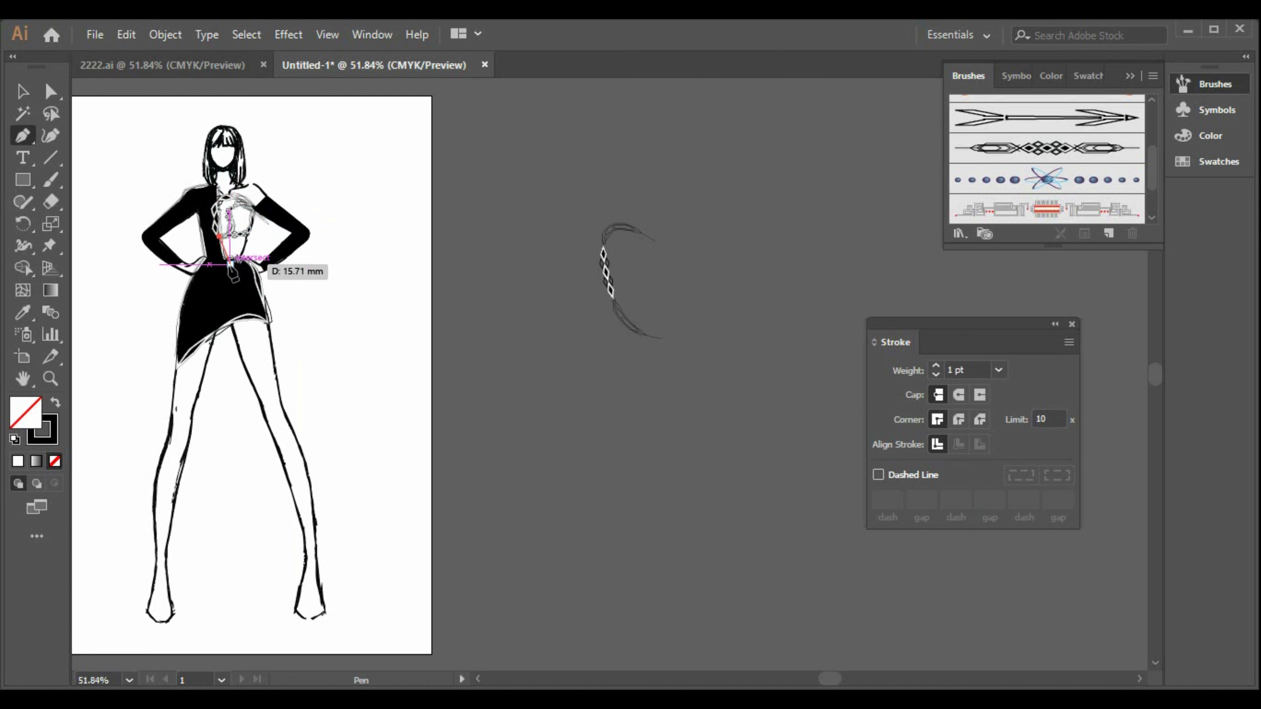
left_click_drag(225, 265, 234, 272)
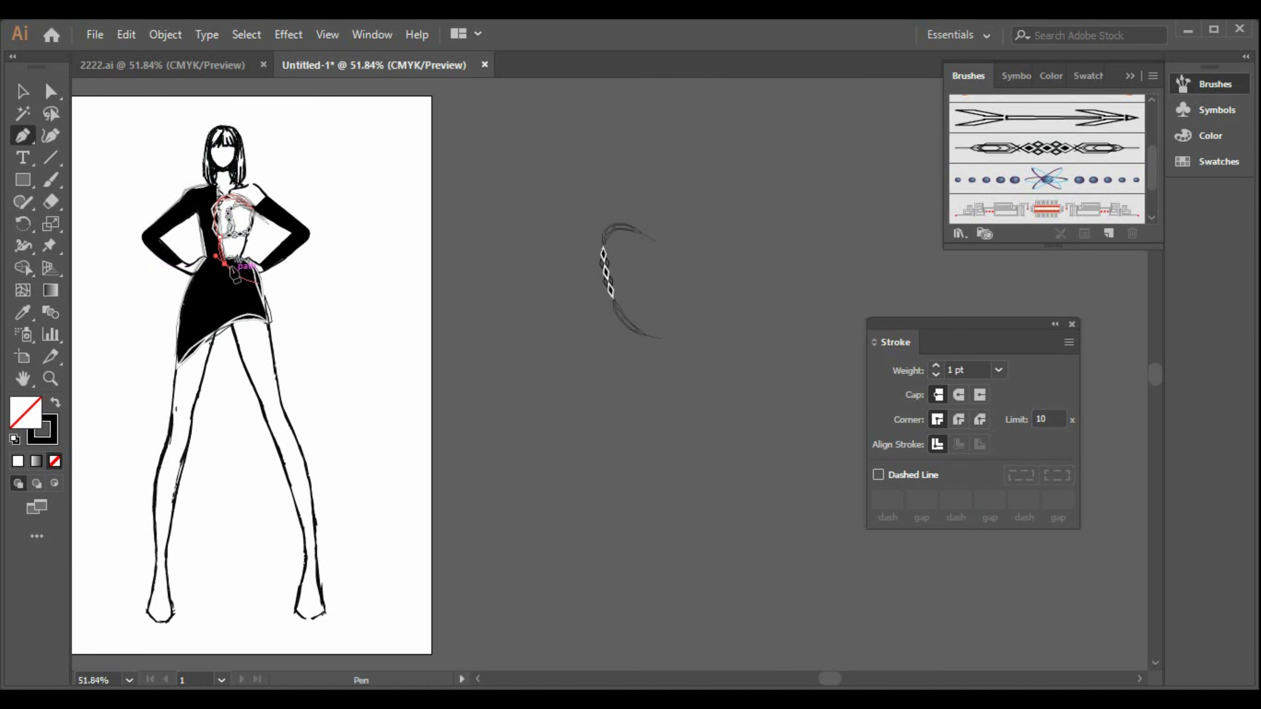
left_click(22, 95)
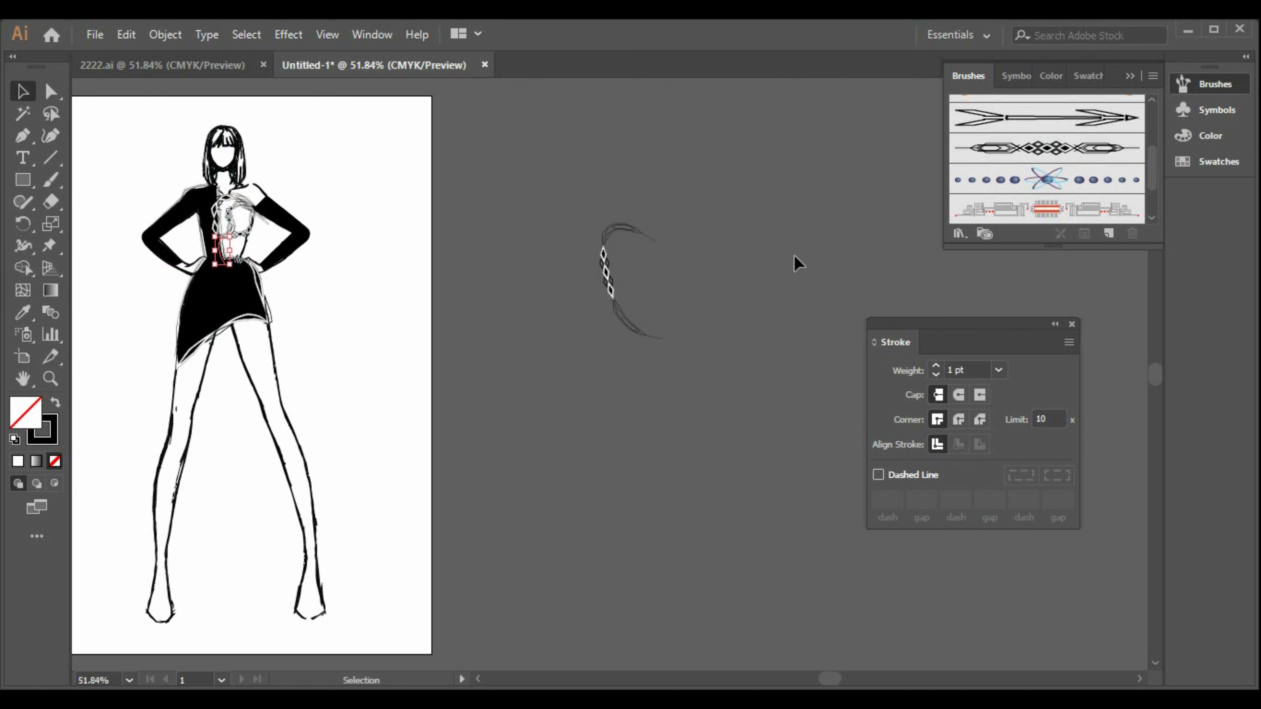
left_click(1008, 161)
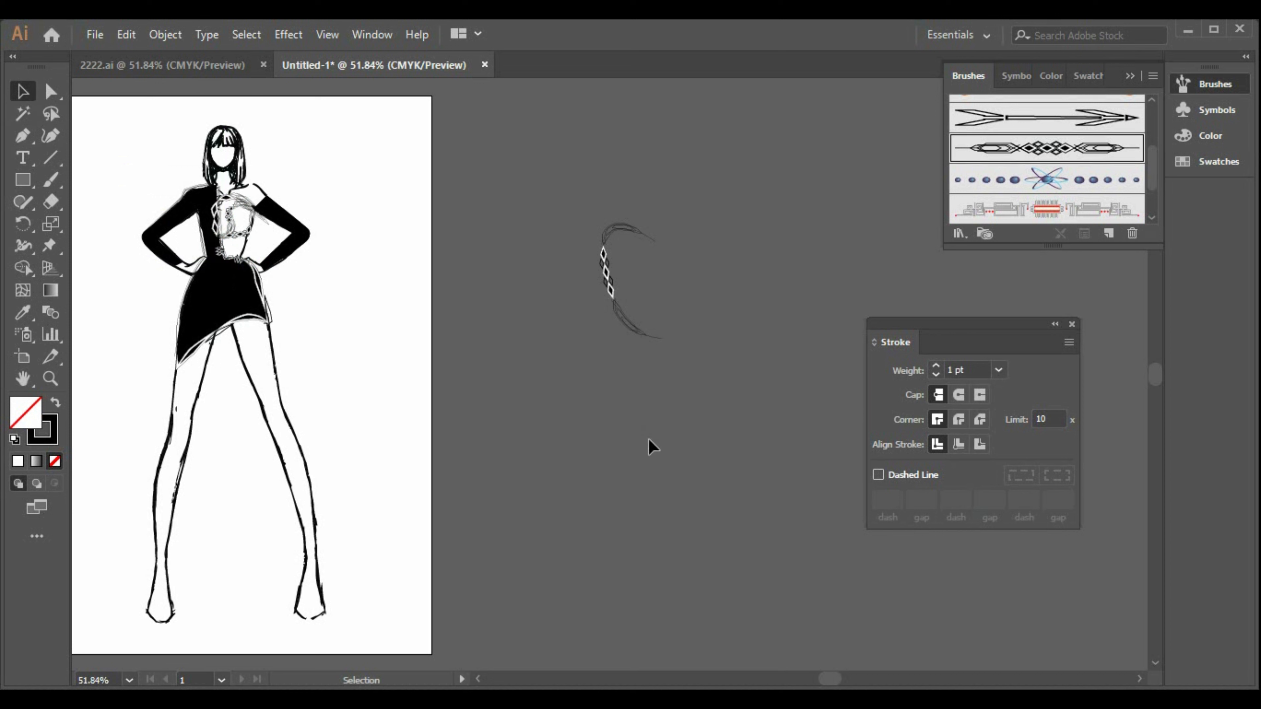
Step: Stretch the large chest curve slightly upward toward the bare shoulder
left_click(239, 199)
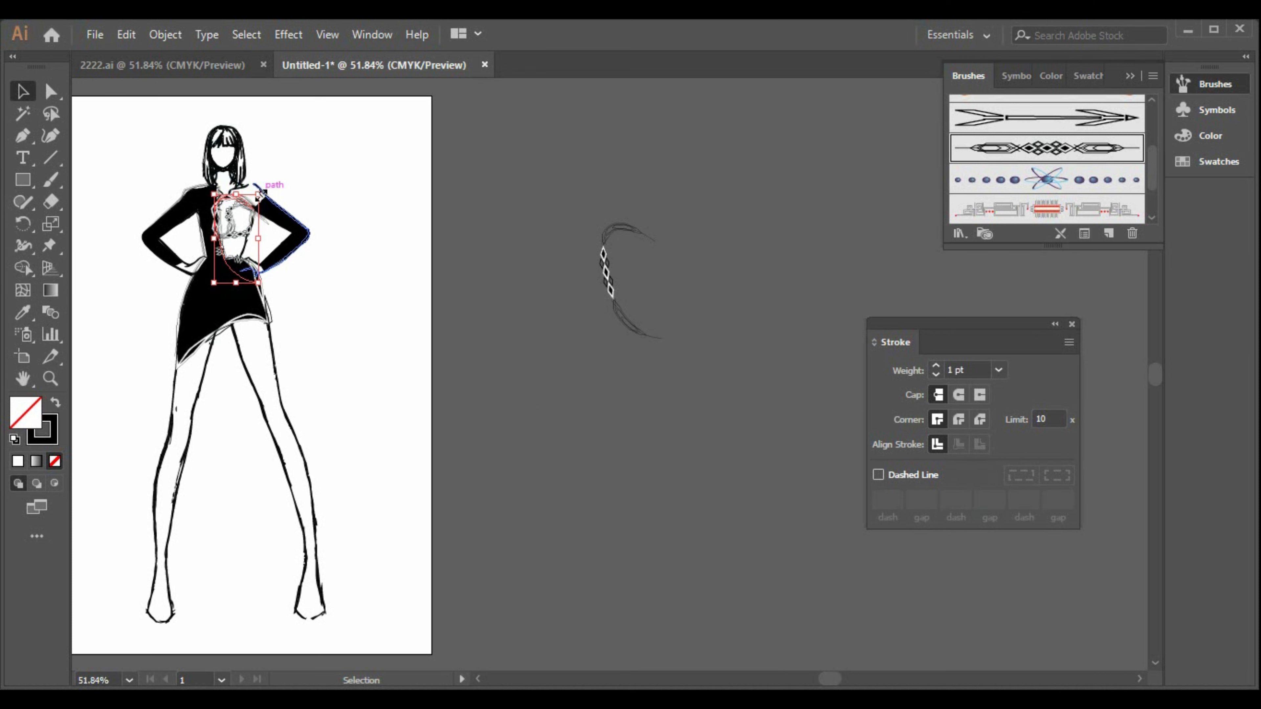
left_click_drag(260, 194, 263, 185)
left_click(378, 200)
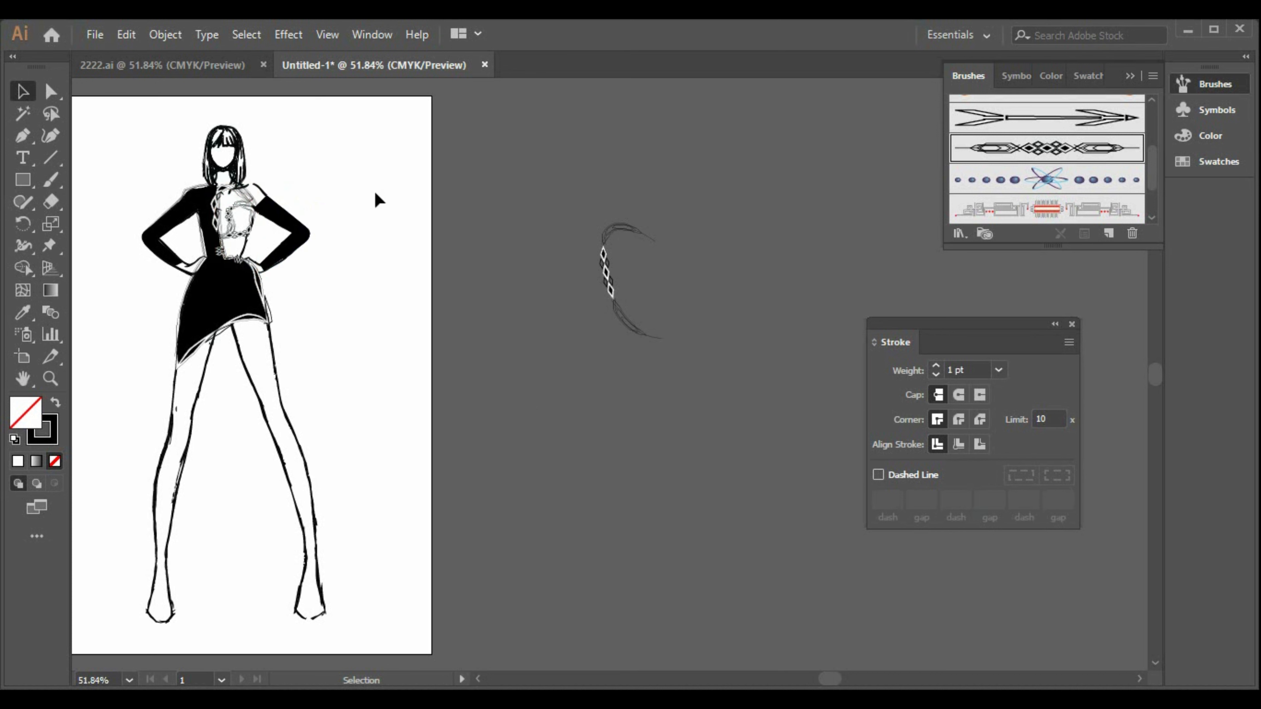
Step: Move the large chest curve off the figure to the edge of the artboard
left_click(221, 229)
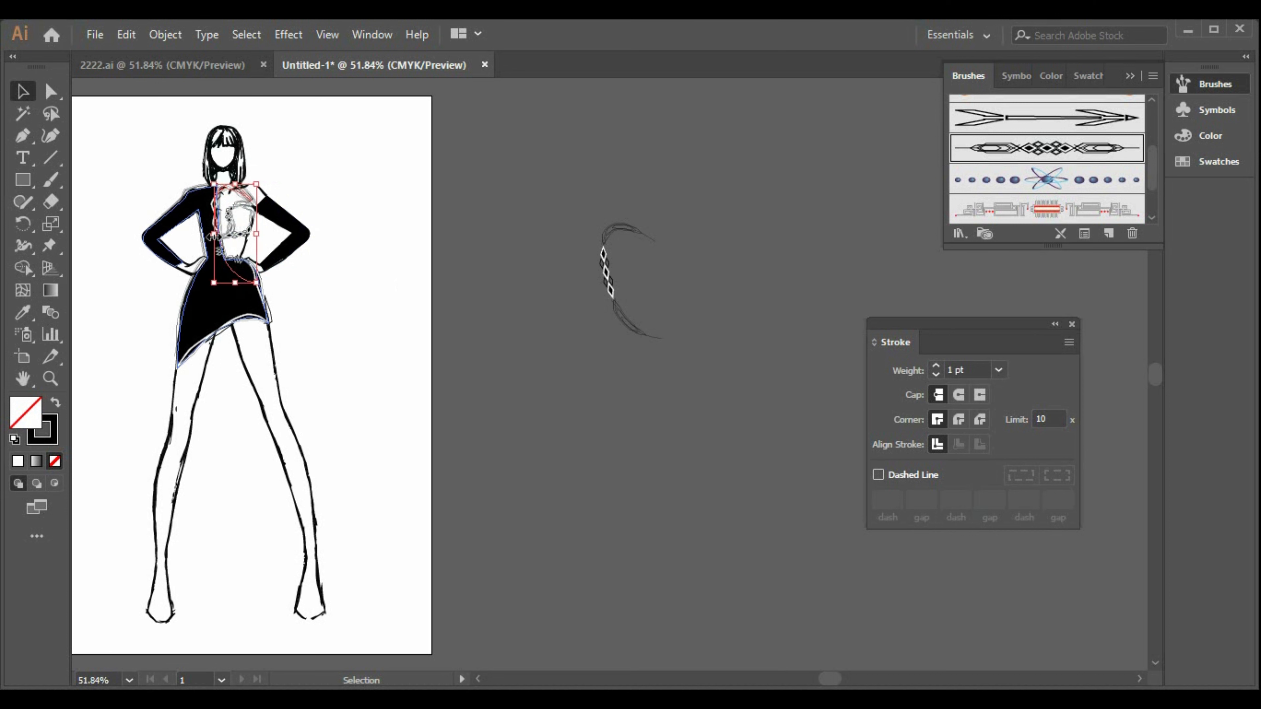
left_click_drag(219, 234, 512, 283)
left_click(474, 338)
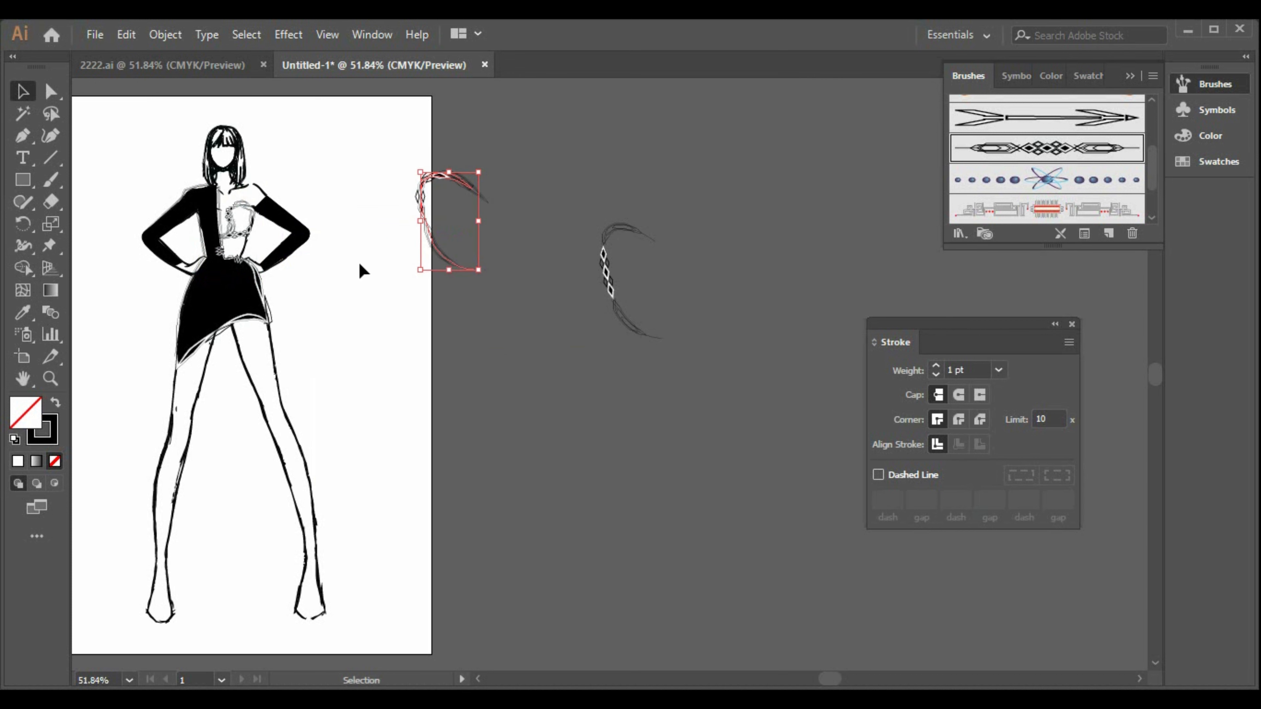
Step: Draw a straight Pen tool path down the bodice's inner edge from neckline to waist and apply the diamond-pattern divider brush
left_click(22, 135)
left_click(215, 185)
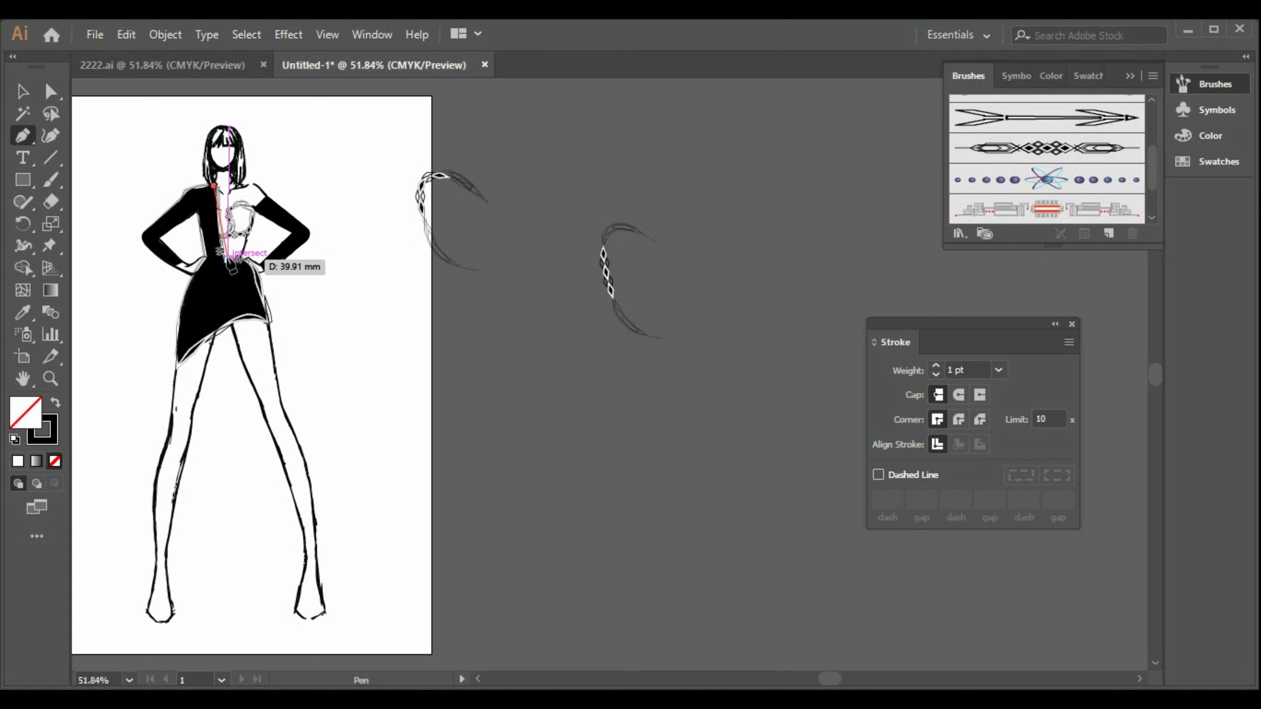
left_click(223, 258)
left_click(1005, 151)
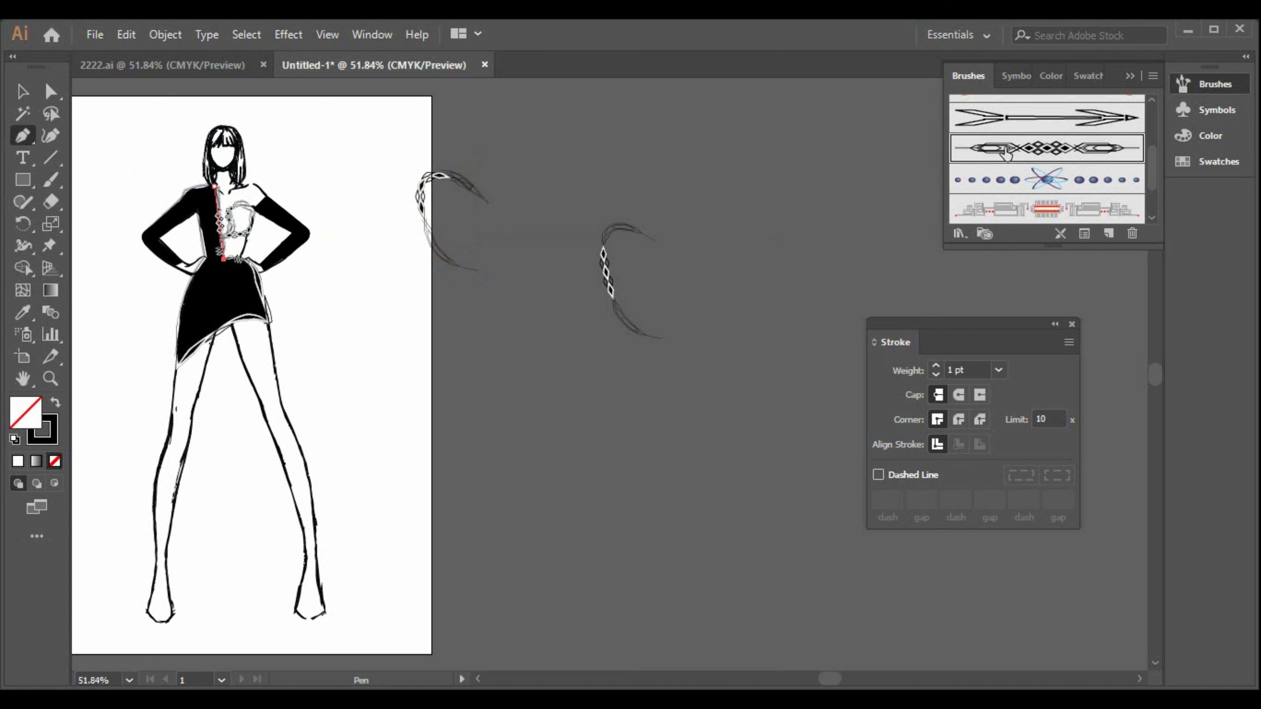
left_click(12, 95)
left_click(441, 460)
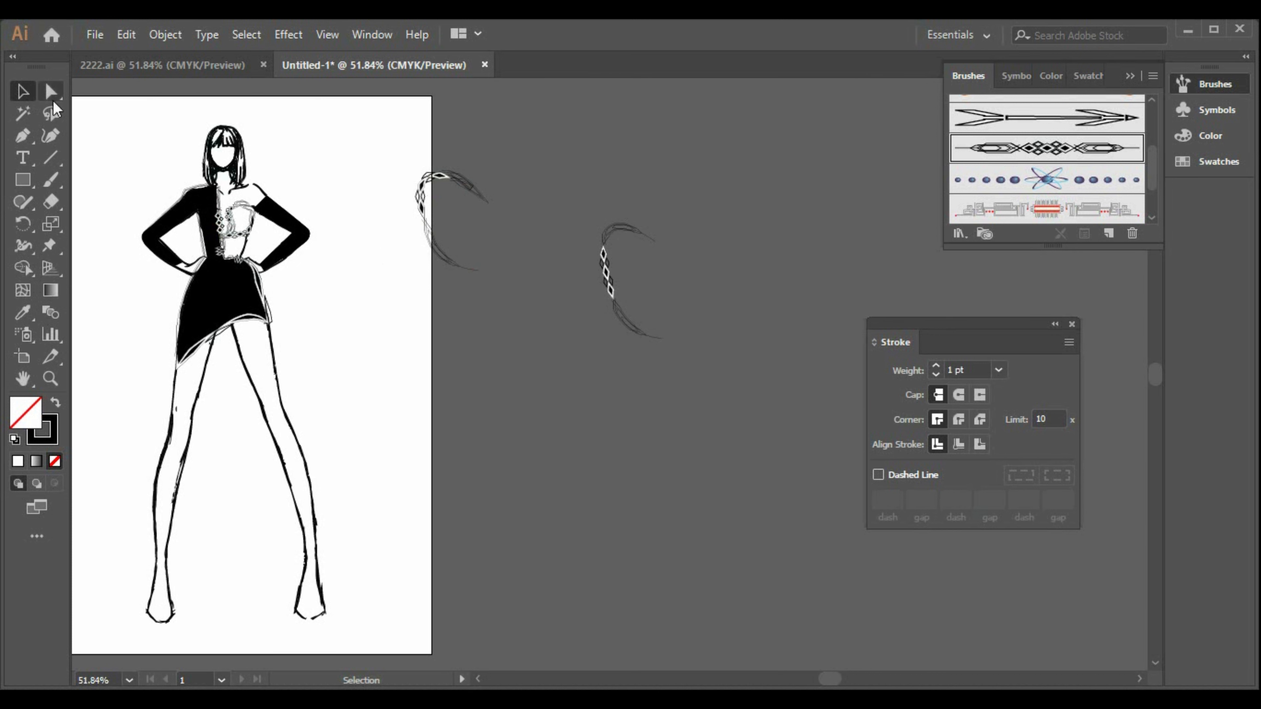
Step: Draw a short Pen tool path along the upper bodice edge below the neckline and apply the diamond-pattern divider brush
left_click(24, 134)
left_click(216, 182)
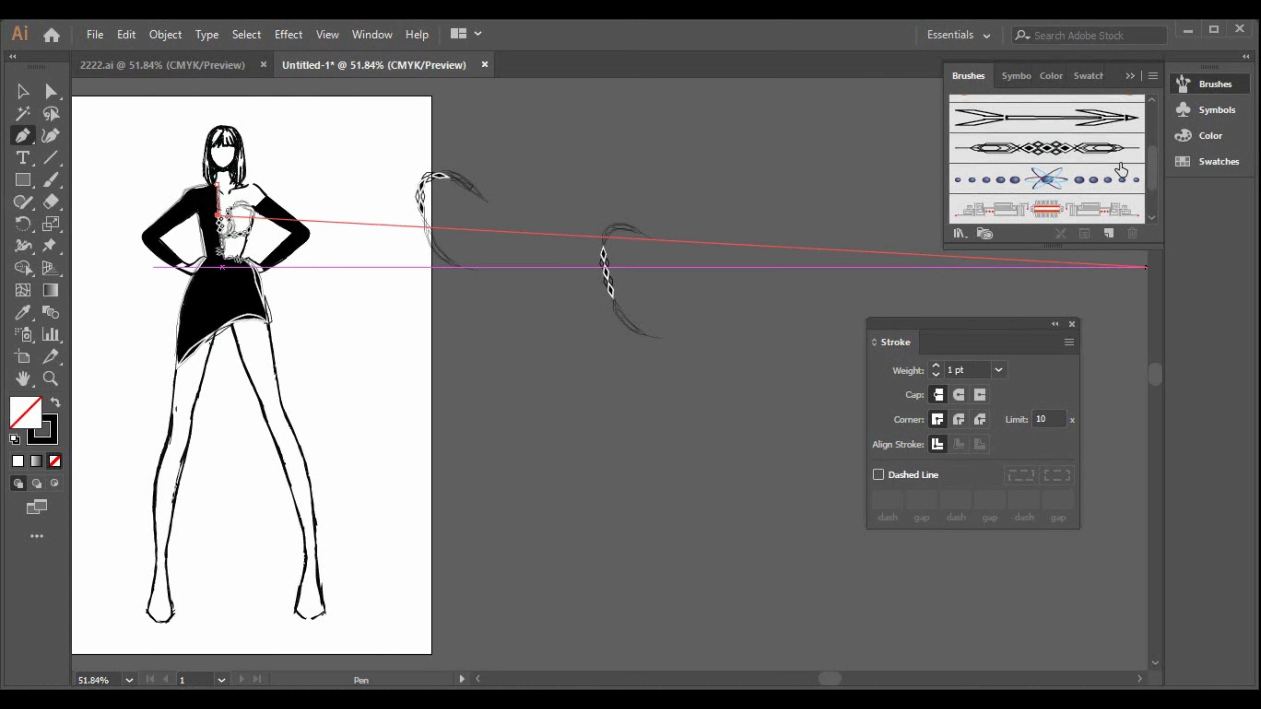
left_click(1067, 148)
left_click(22, 91)
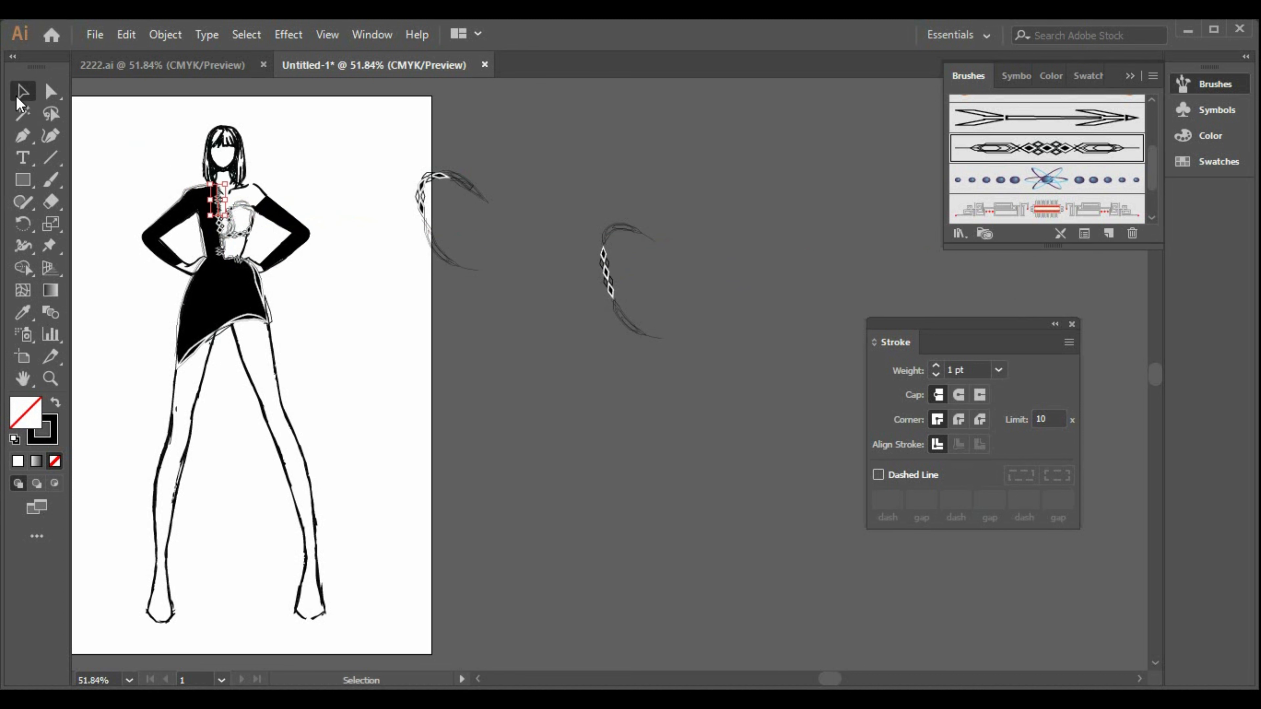
left_click(858, 338)
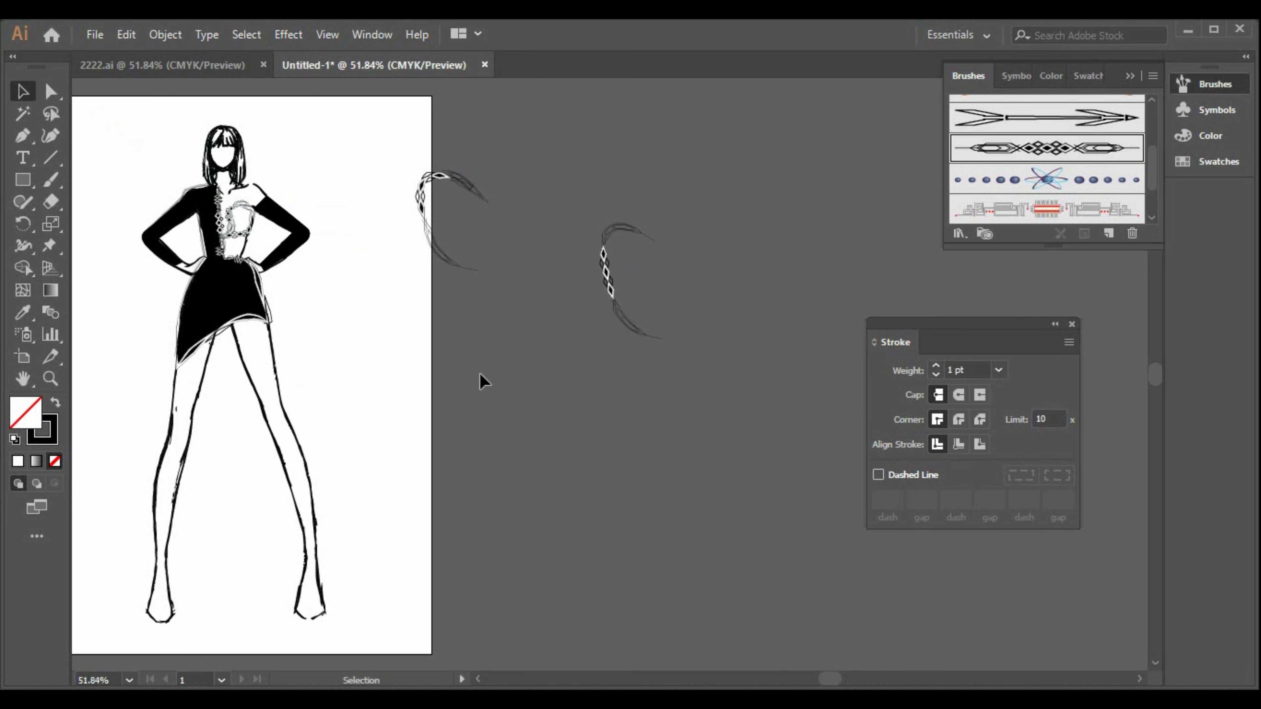
Step: Draw a short Pen tool path across the top edge of the separate sleeve and apply the diamond-pattern divider brush
left_click(24, 136)
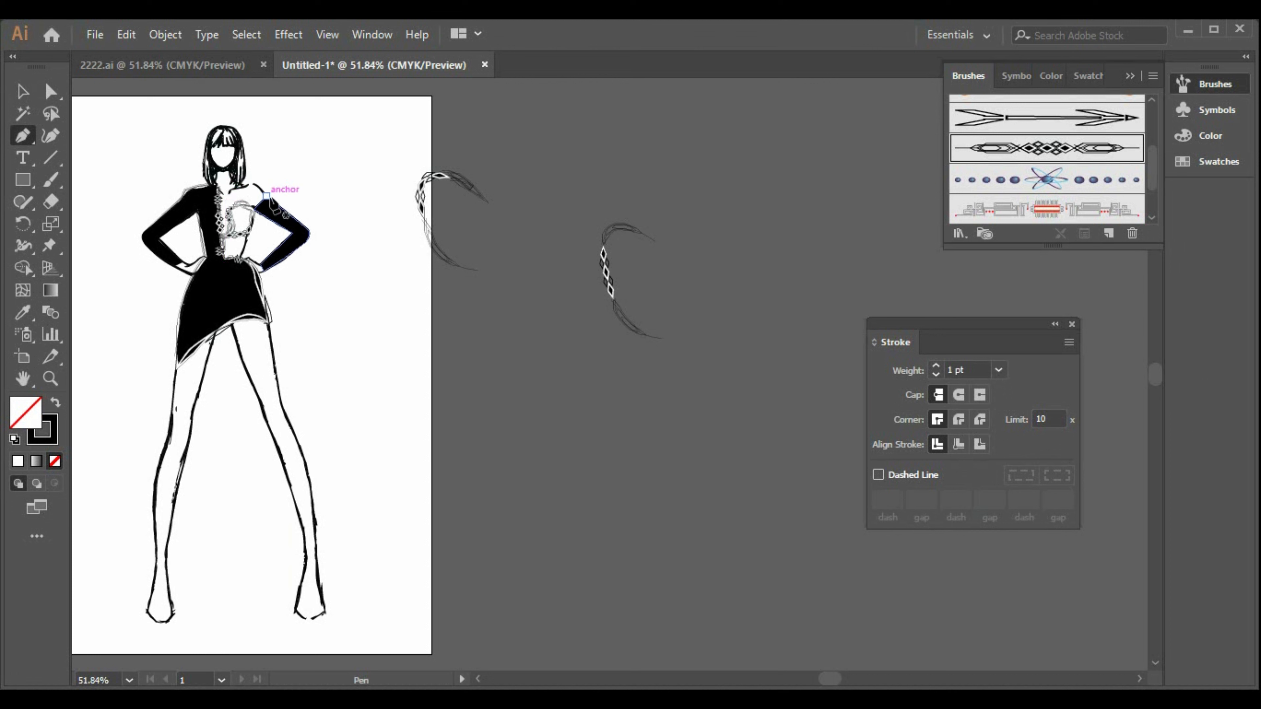
left_click(254, 209)
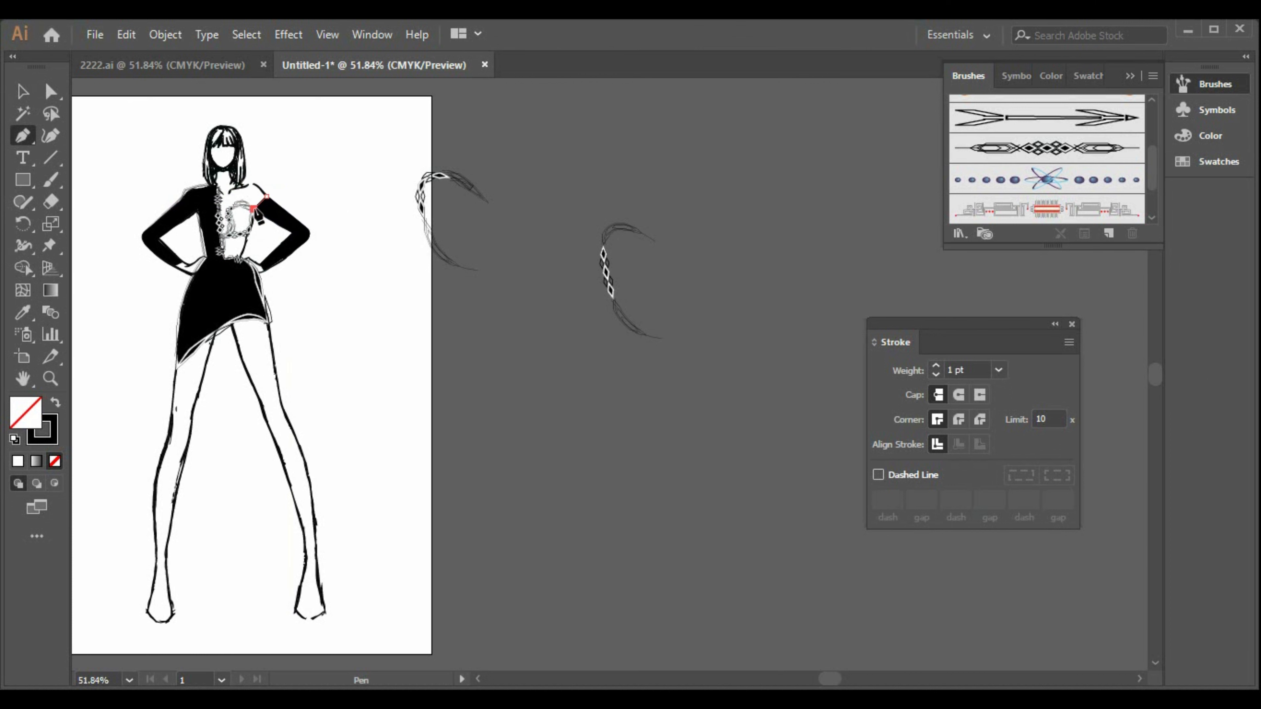
left_click(1028, 157)
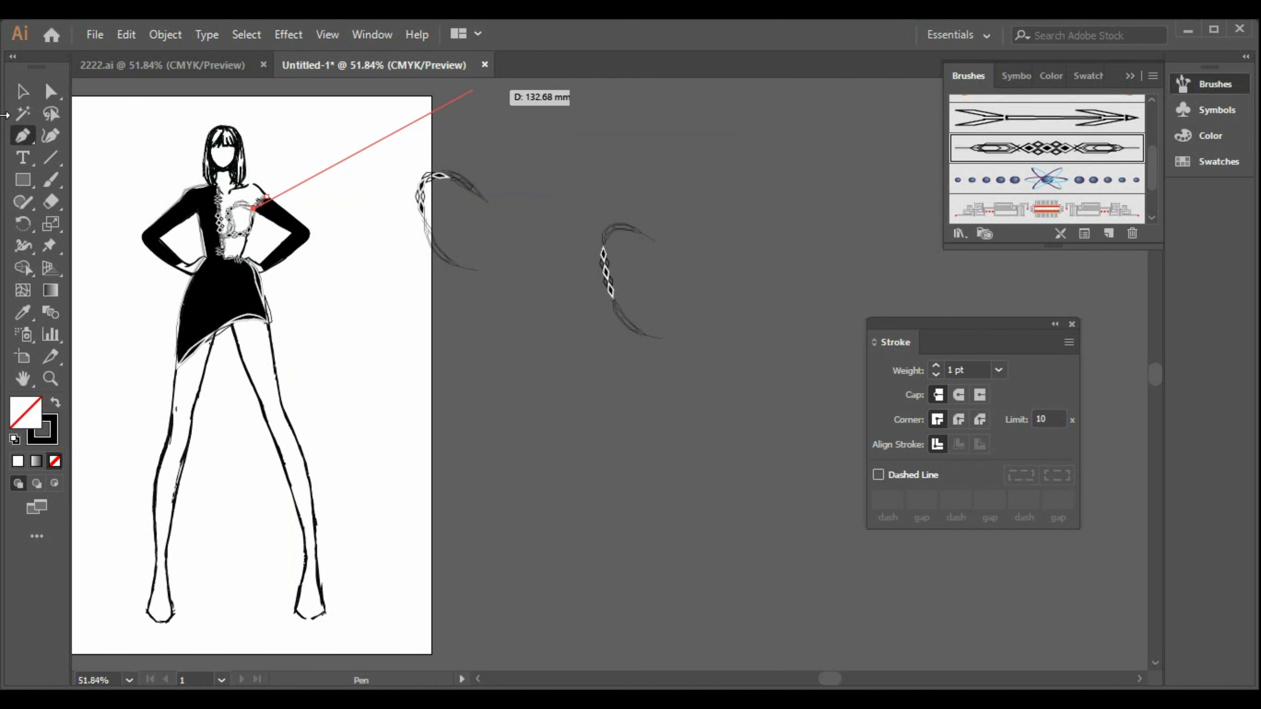
left_click(24, 94)
left_click(504, 453)
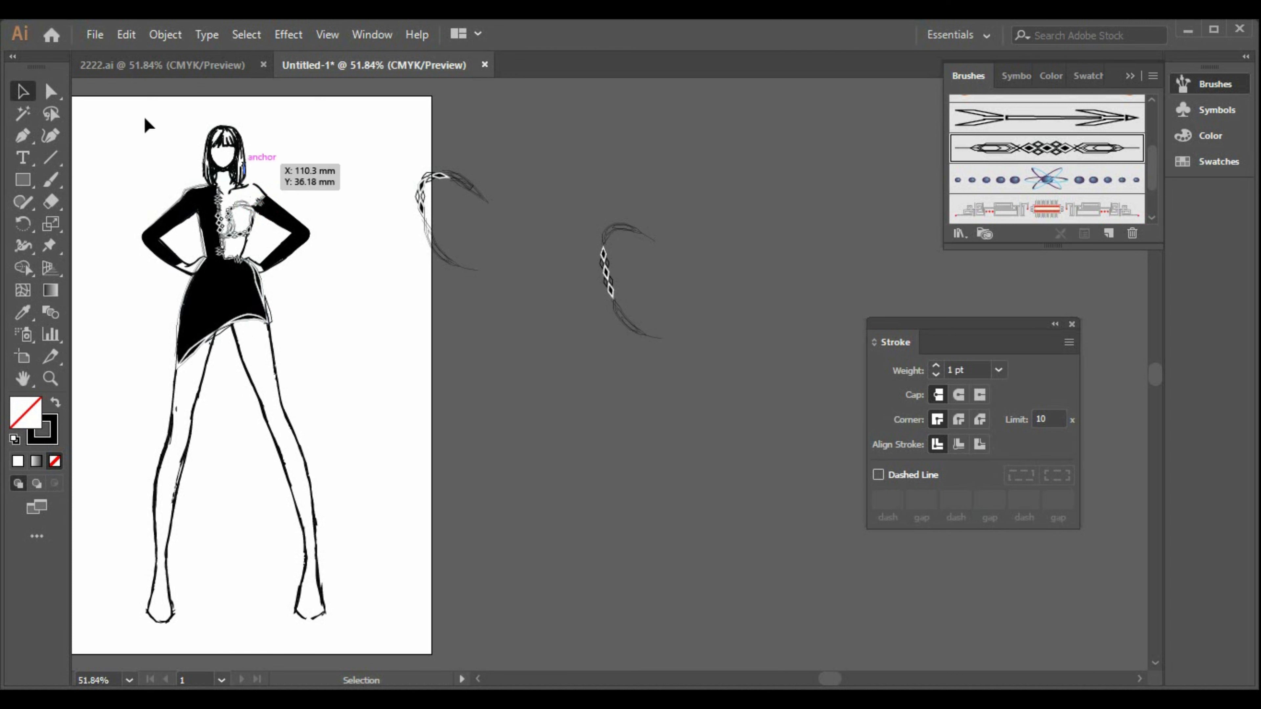
Step: Draw a Pen tool path along the separate sleeve's inner edge around the elbow to the wrist and apply the diamond-pattern divider brush
left_click(15, 141)
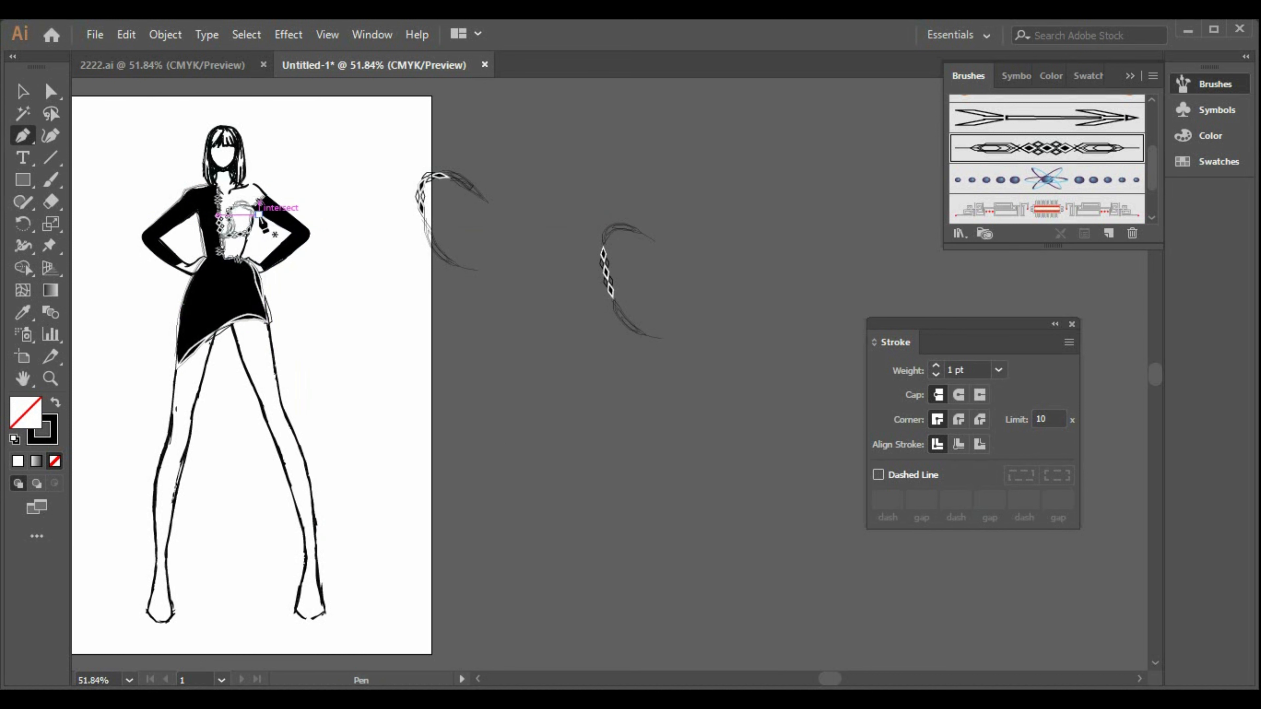
left_click(257, 213)
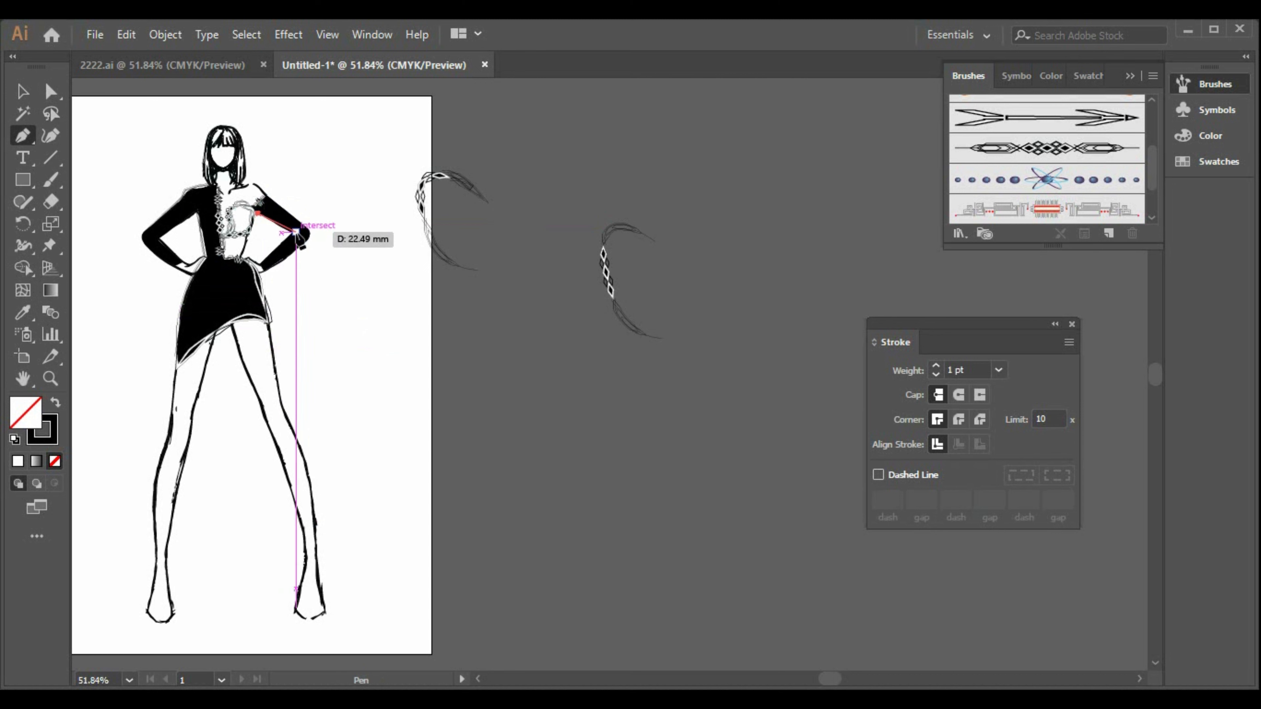
key("ctrl")
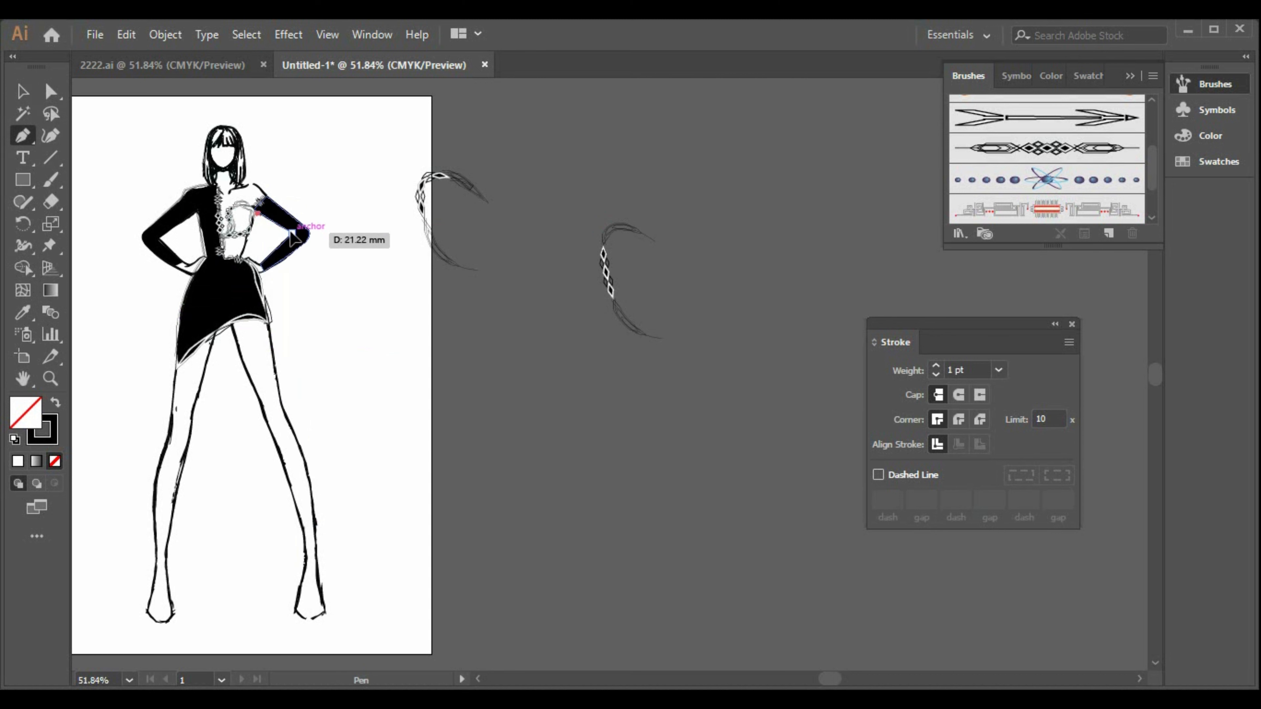
left_click(292, 232)
left_click(1041, 149)
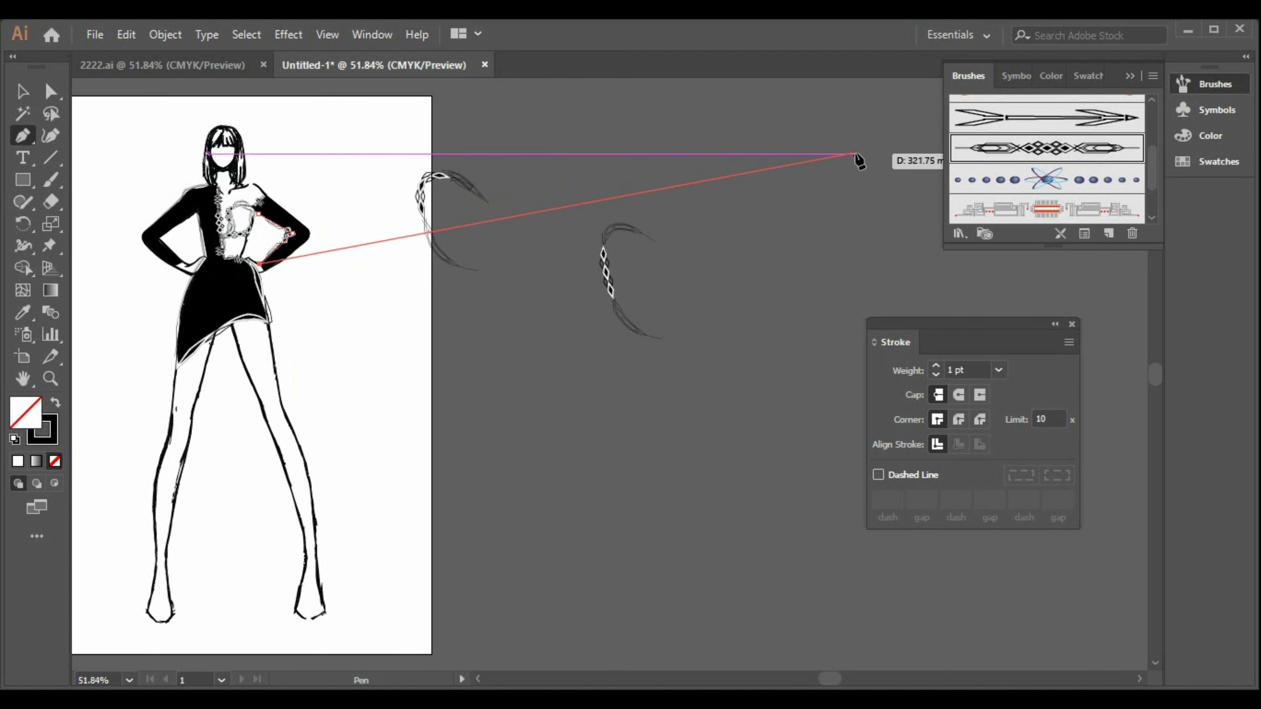
left_click(22, 93)
left_click(346, 310)
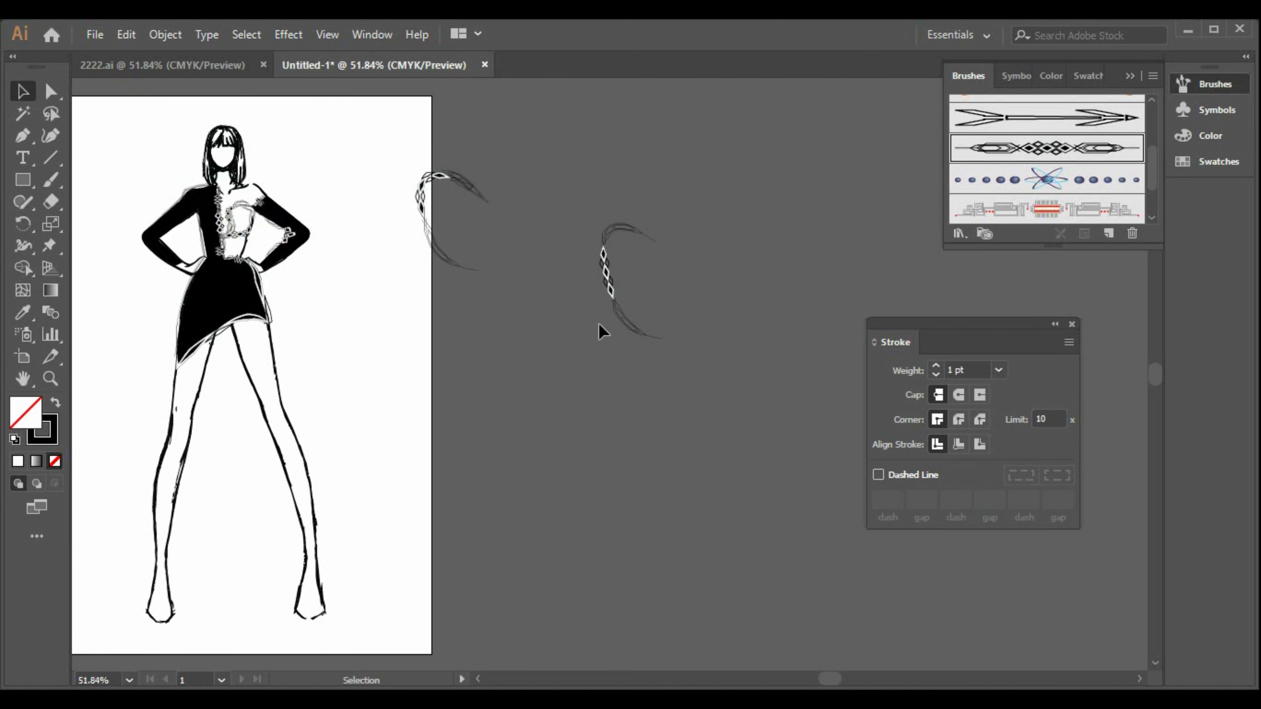
Step: Delete the two discarded ornamental curves beside the figure
left_click_drag(423, 145, 625, 319)
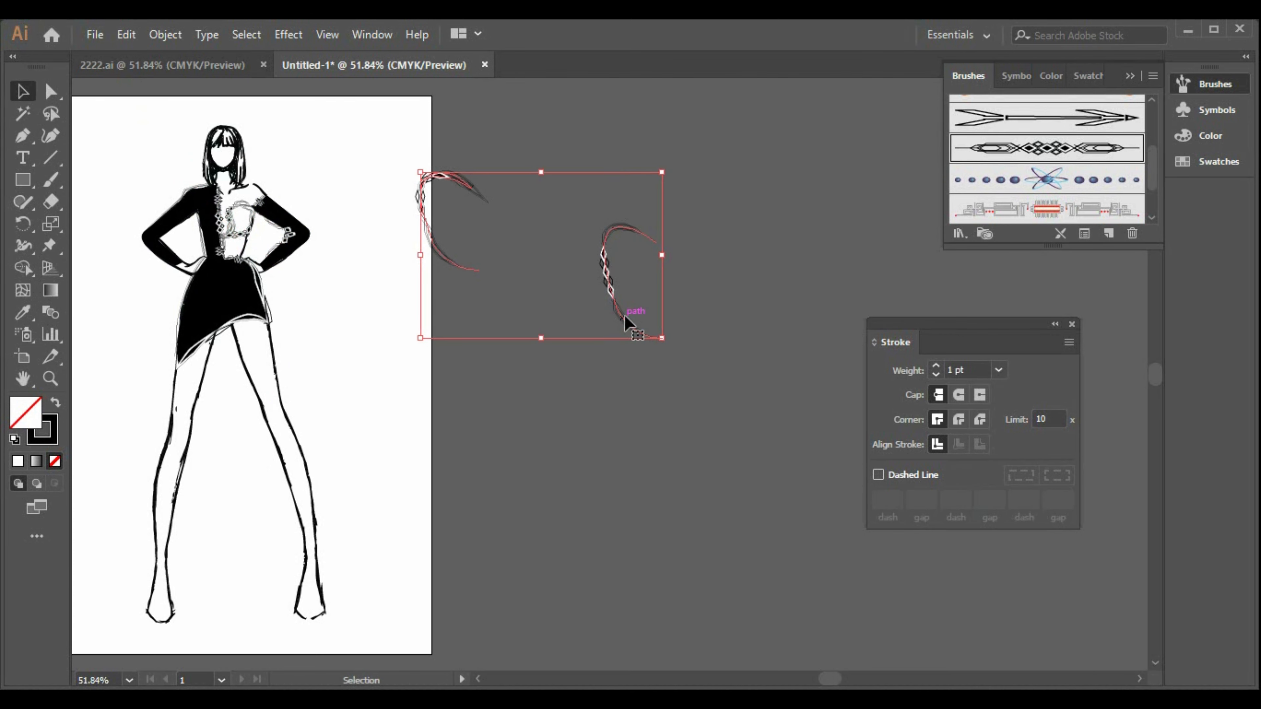
key("Delete")
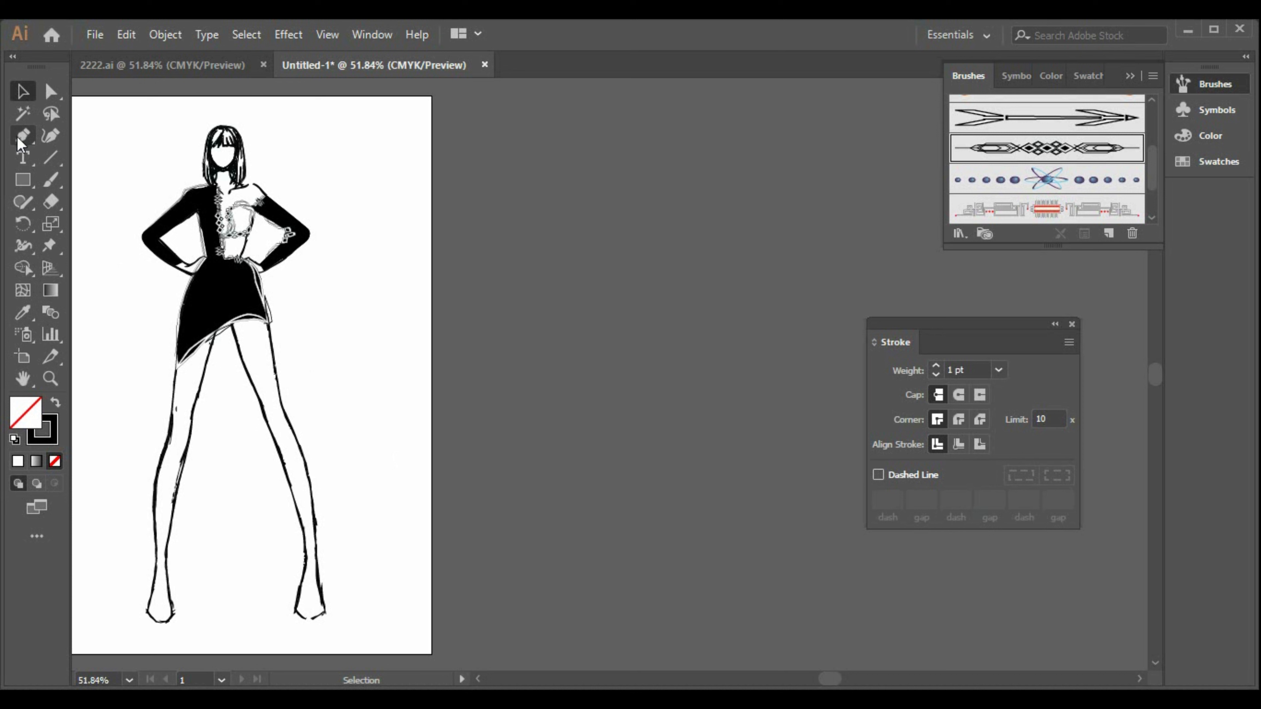
Step: Apply the long double-ended arrow brush to the outline of the black dress
left_click(247, 325)
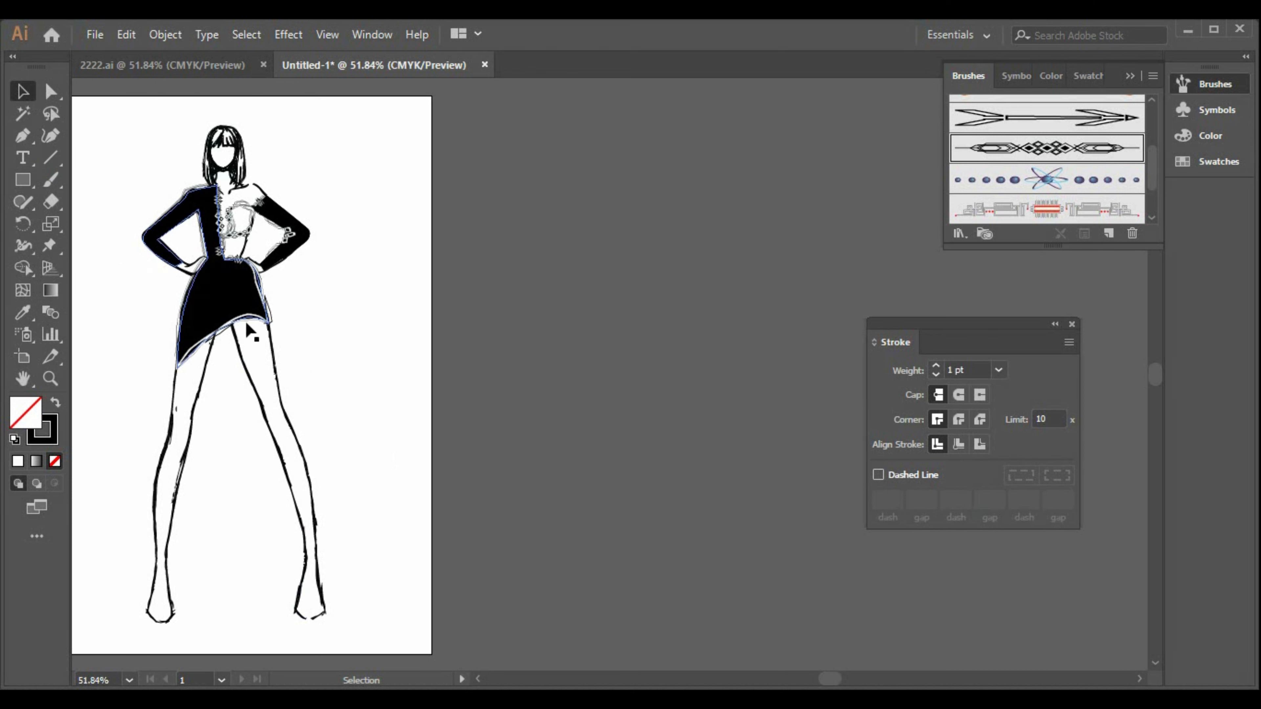
left_click(248, 327)
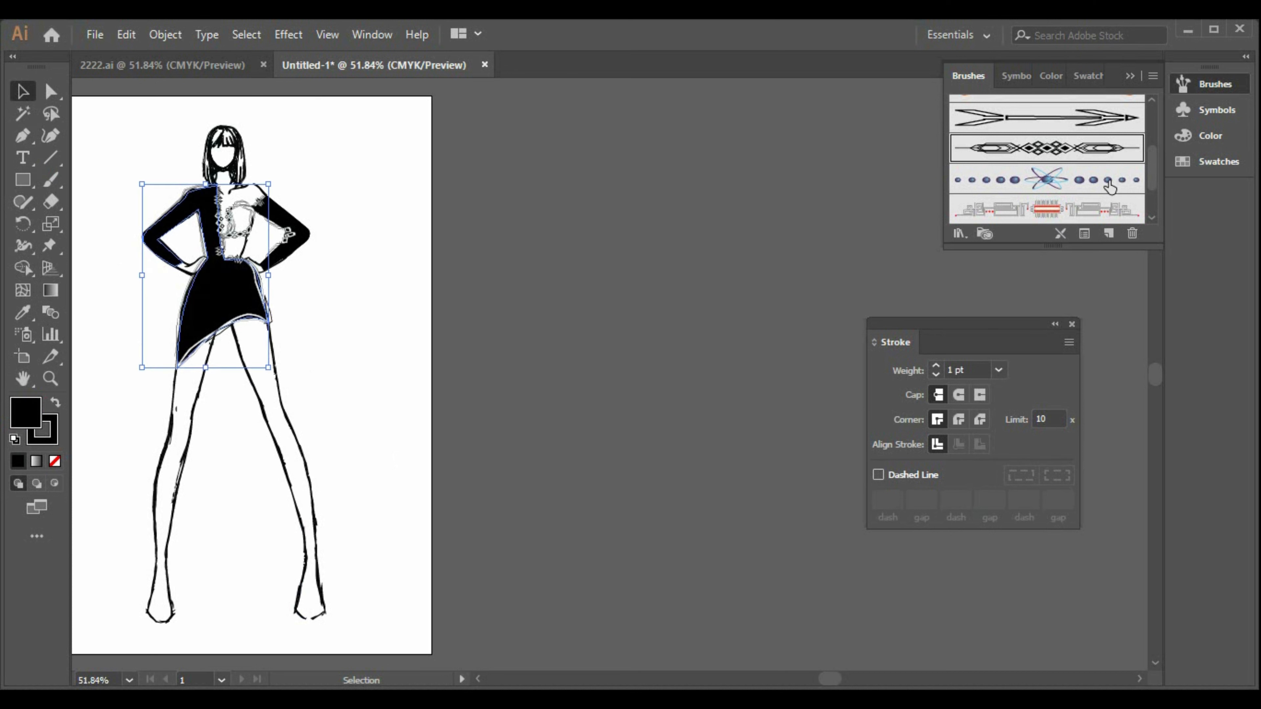
left_click(1038, 128)
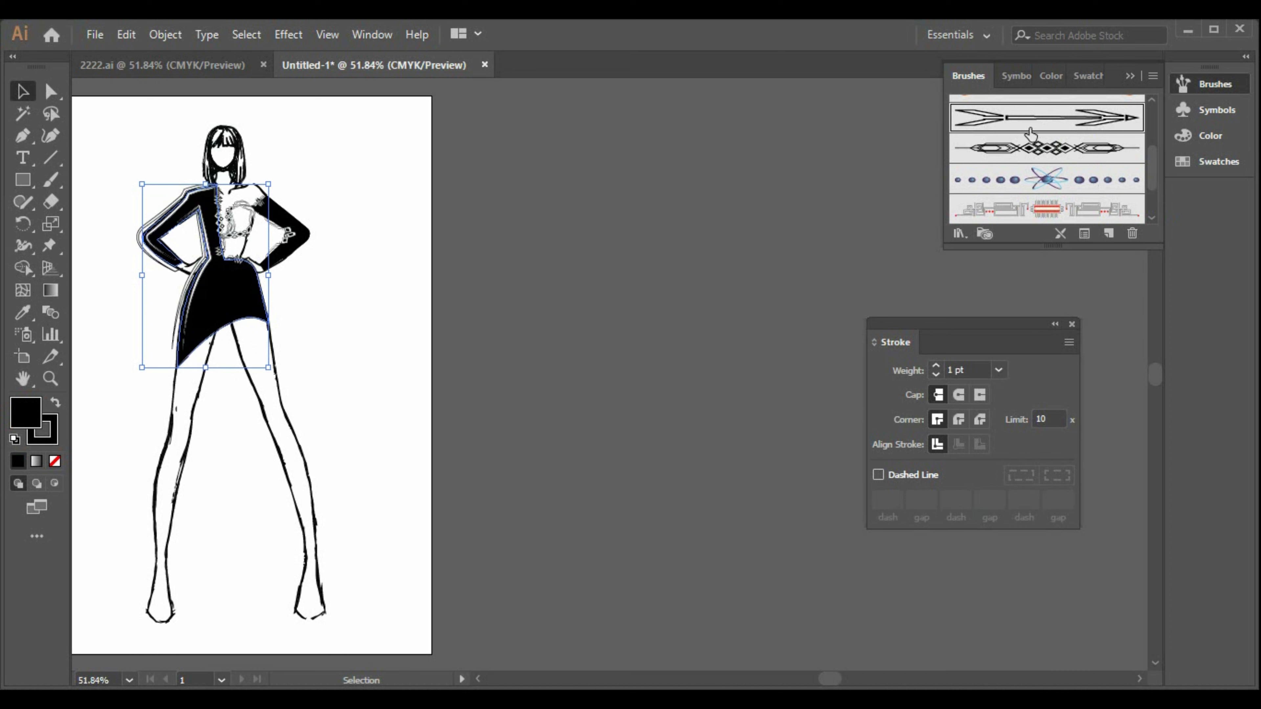
scroll(1105, 167, "down", 2)
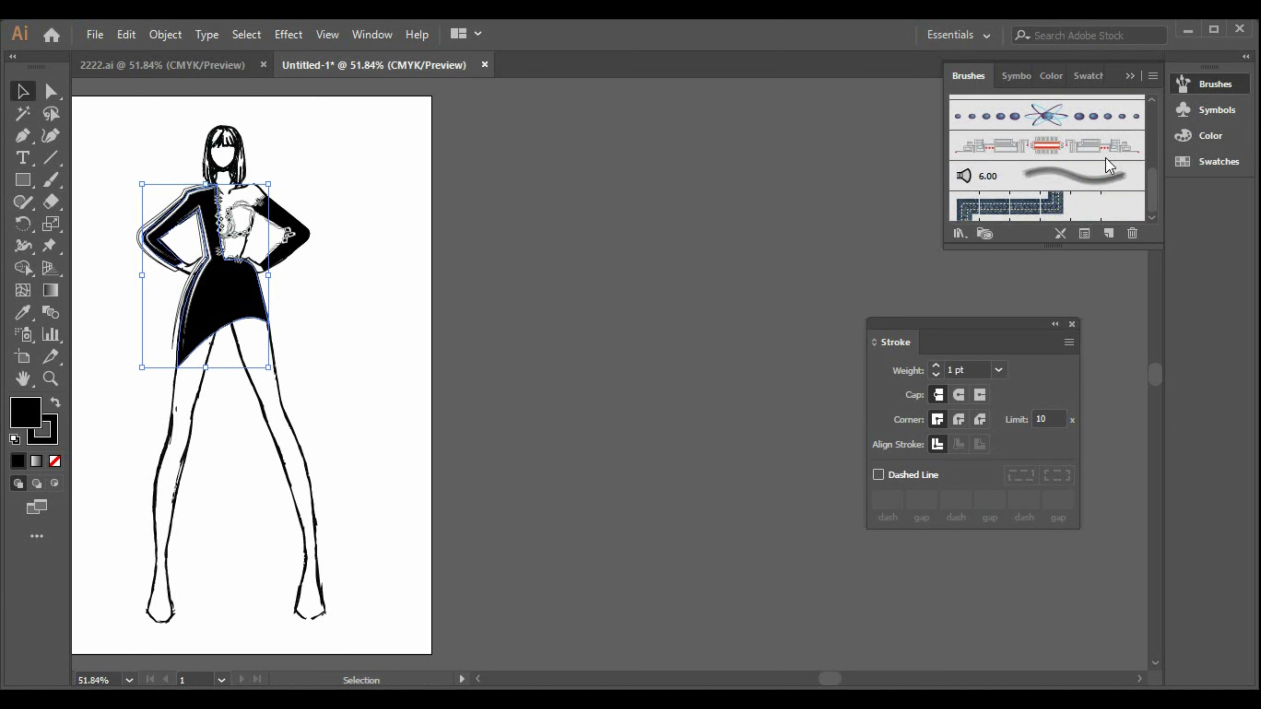
left_click(653, 378)
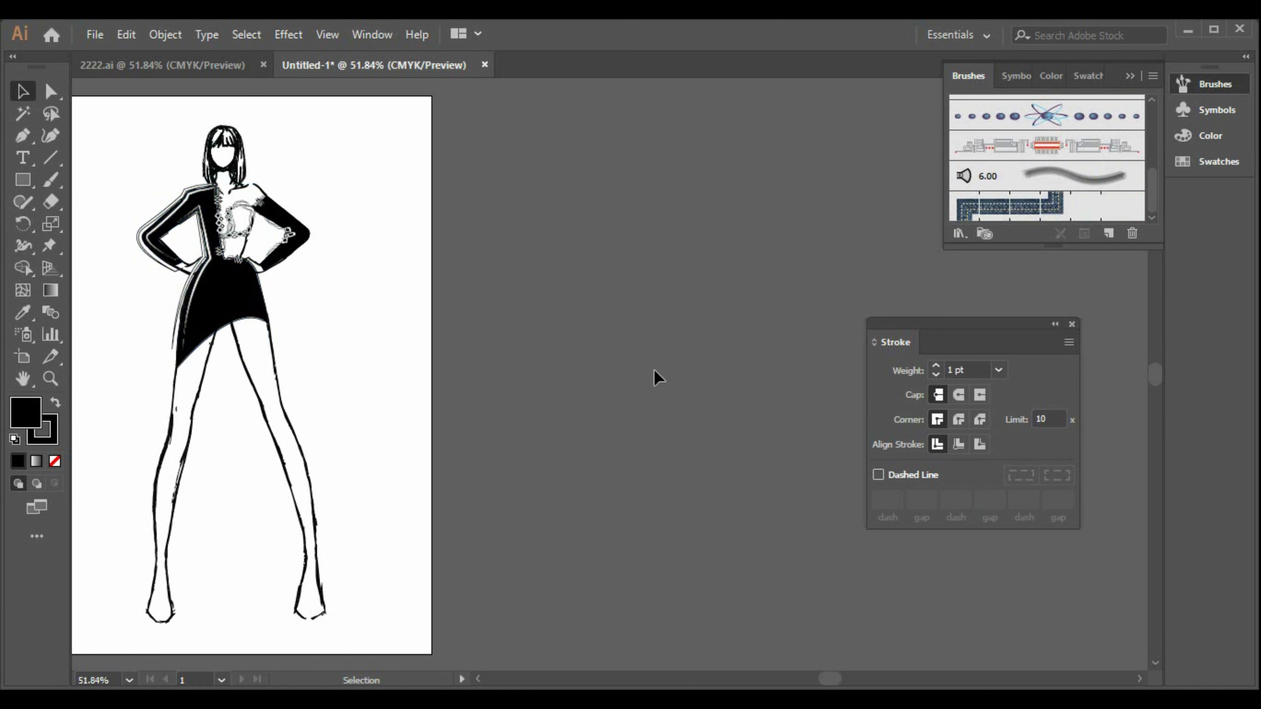
Step: Reduce the dress outline's stroke weight to 0.25 pt
left_click(234, 303)
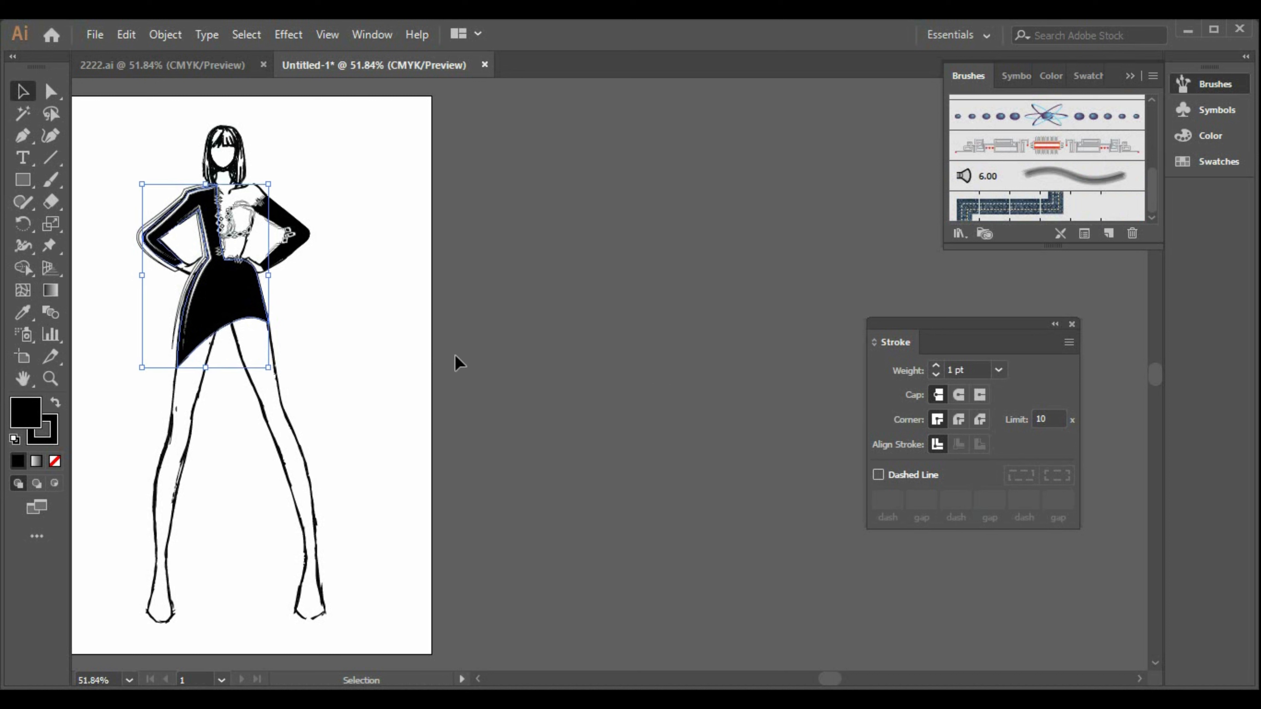
left_click(484, 410)
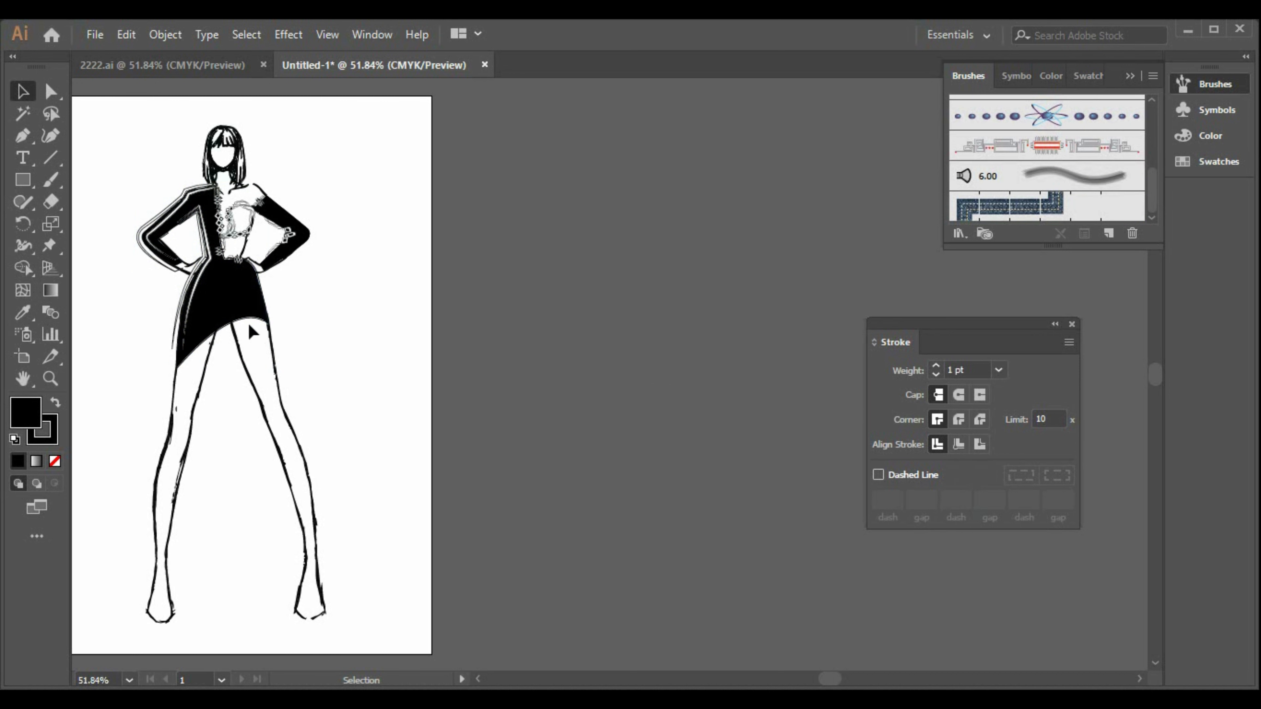
left_click(236, 220)
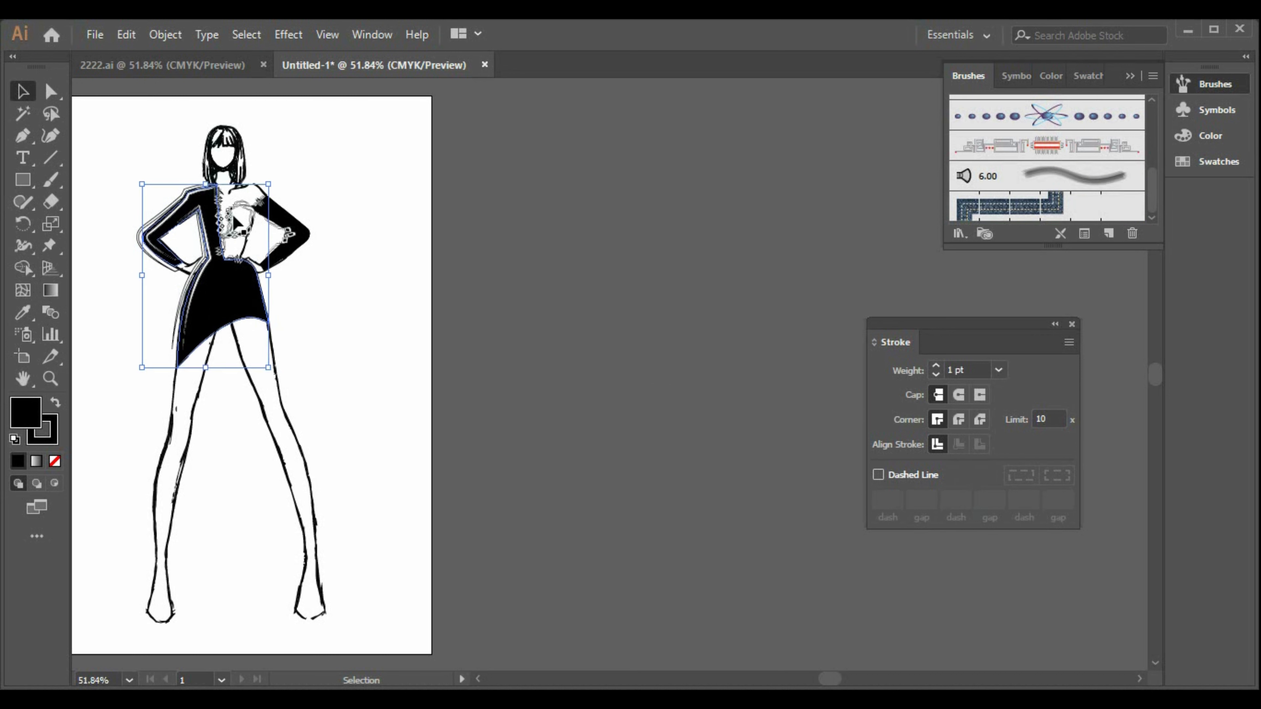
left_click(936, 374)
left_click(935, 374)
left_click(935, 374)
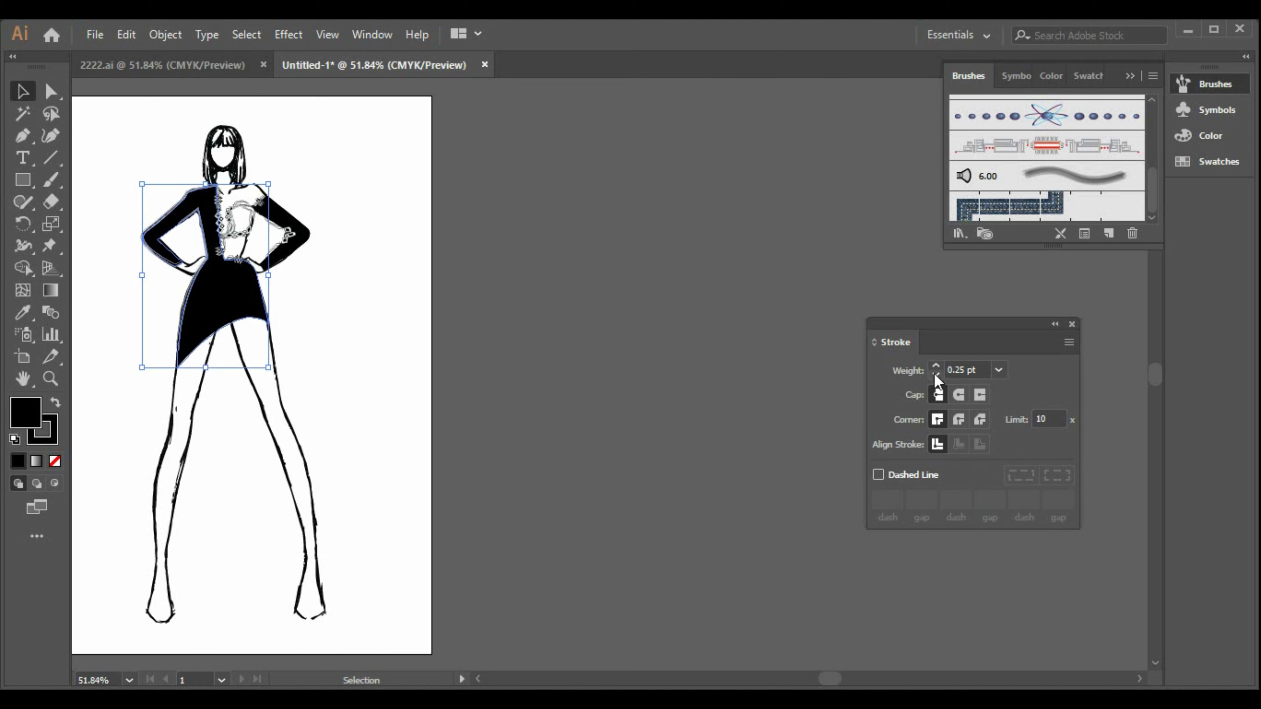
left_click(693, 393)
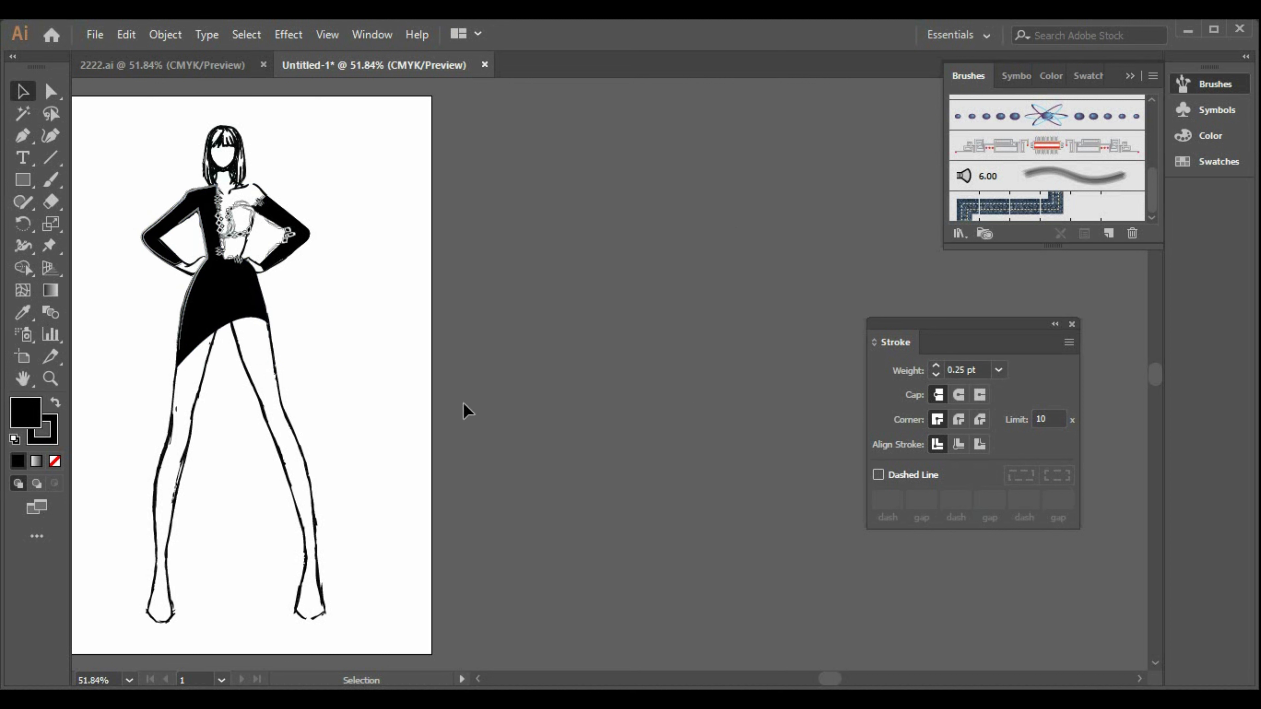
left_click(209, 295)
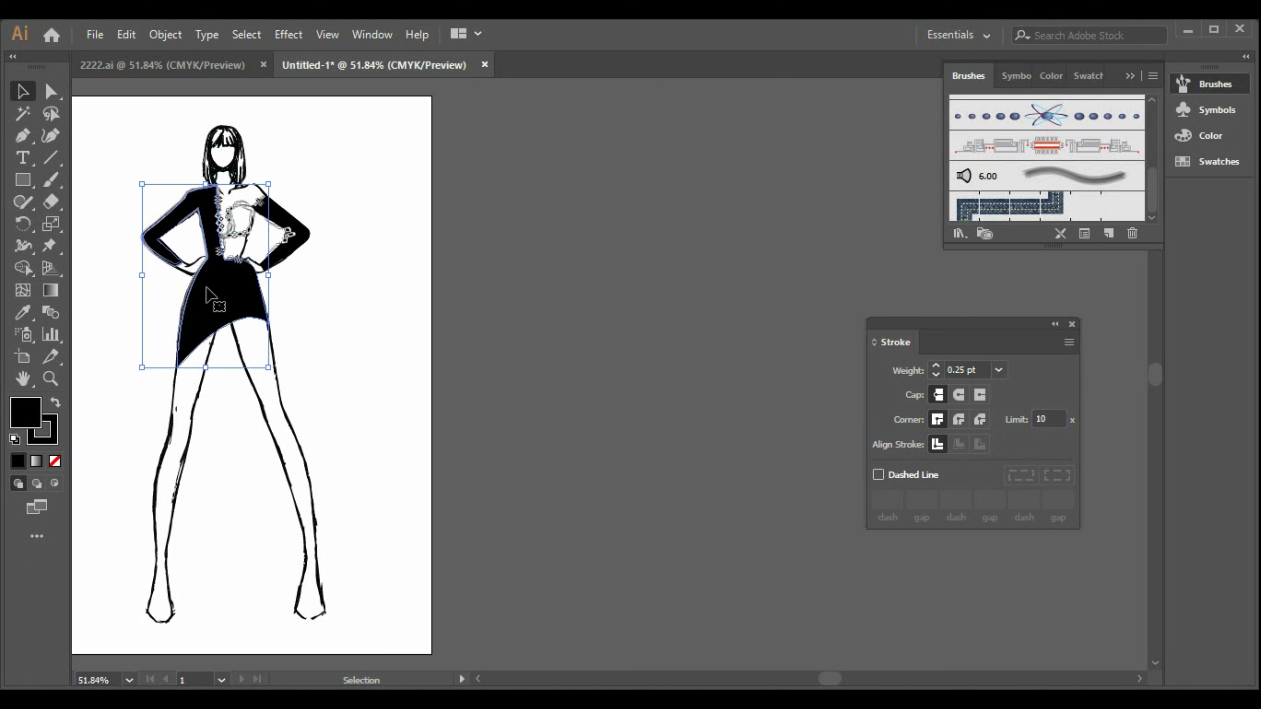
left_click(555, 380)
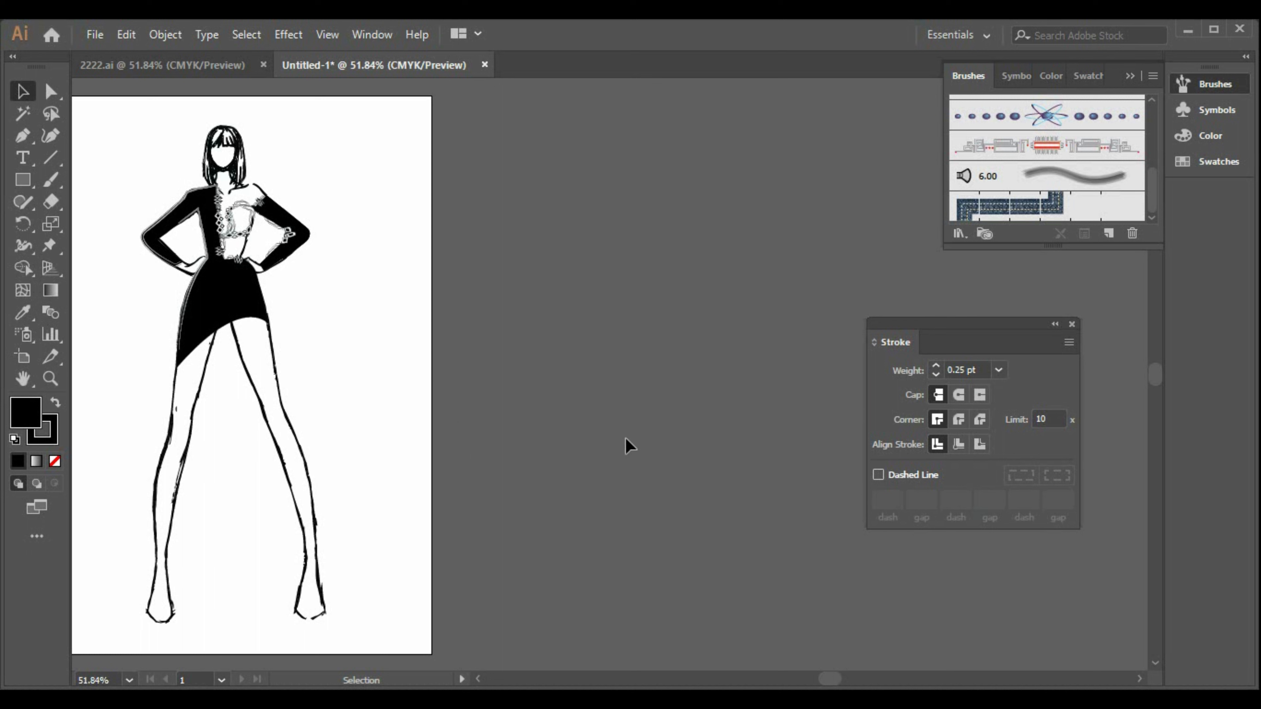
Step: Draw a rectangle that covers the whole artboard
left_click(1140, 679)
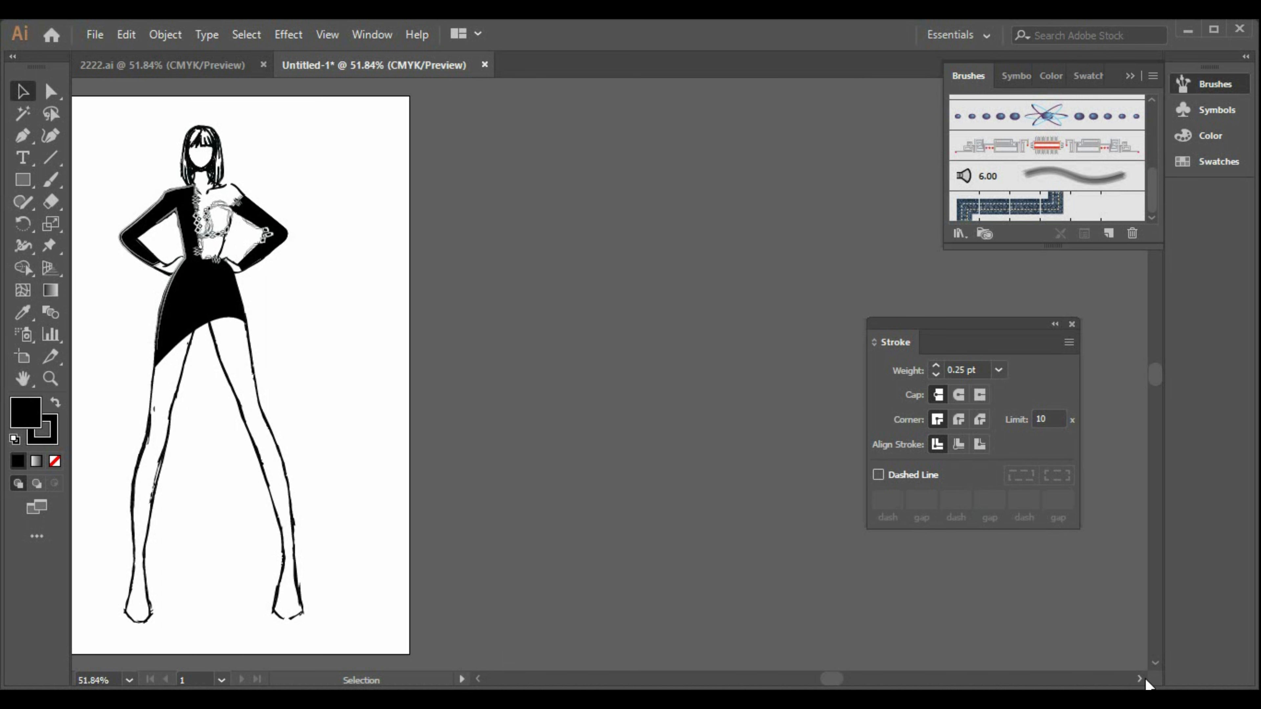
scroll(834, 680, "left", 5)
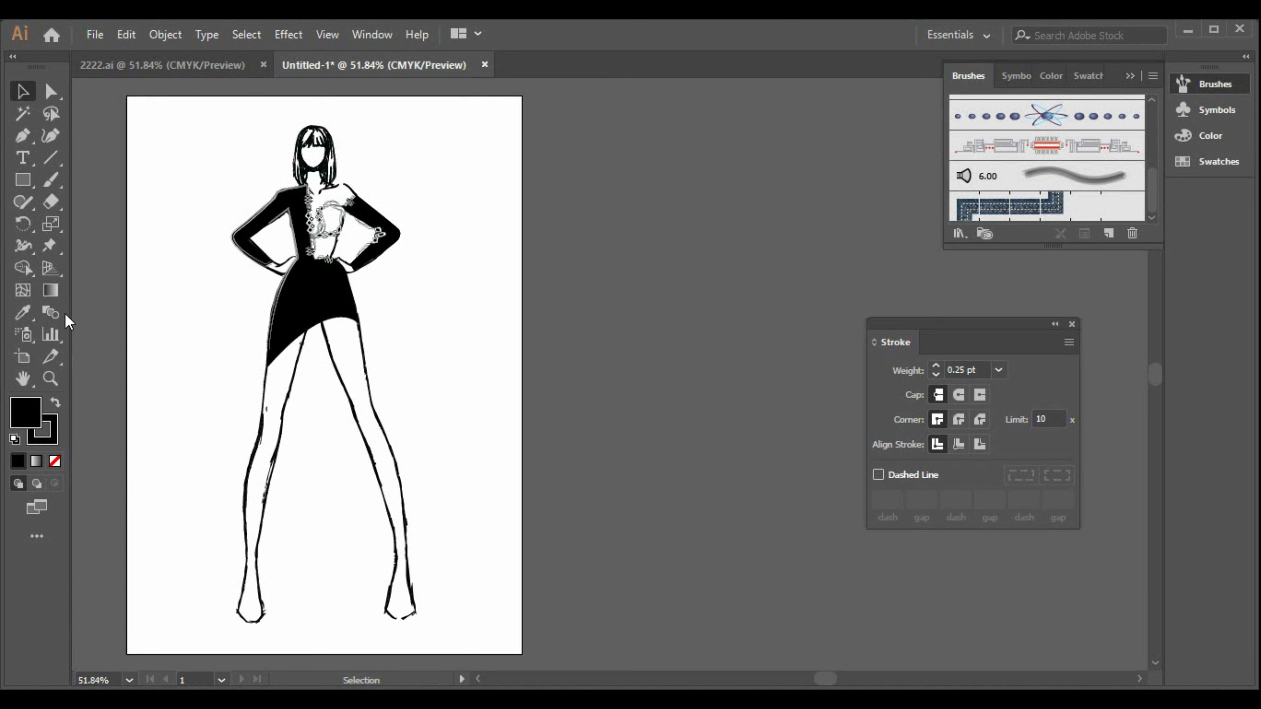
left_click(23, 181)
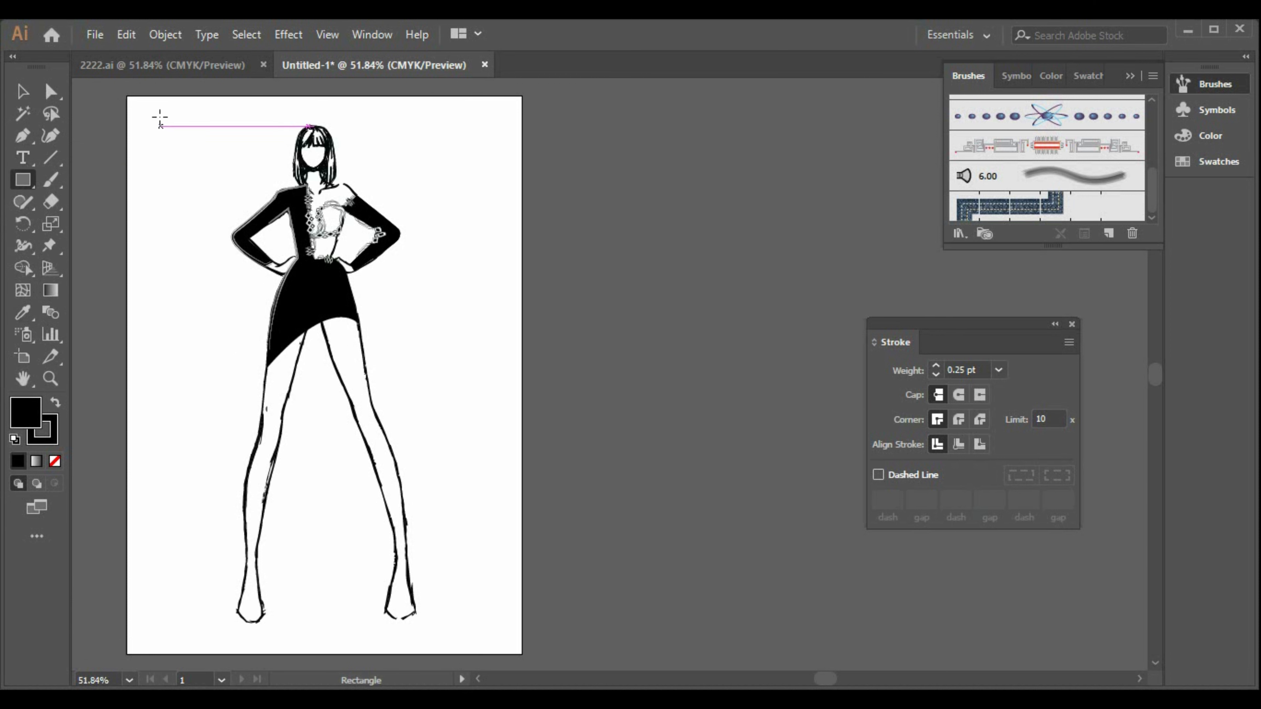
left_click_drag(128, 96, 521, 654)
left_click(23, 91)
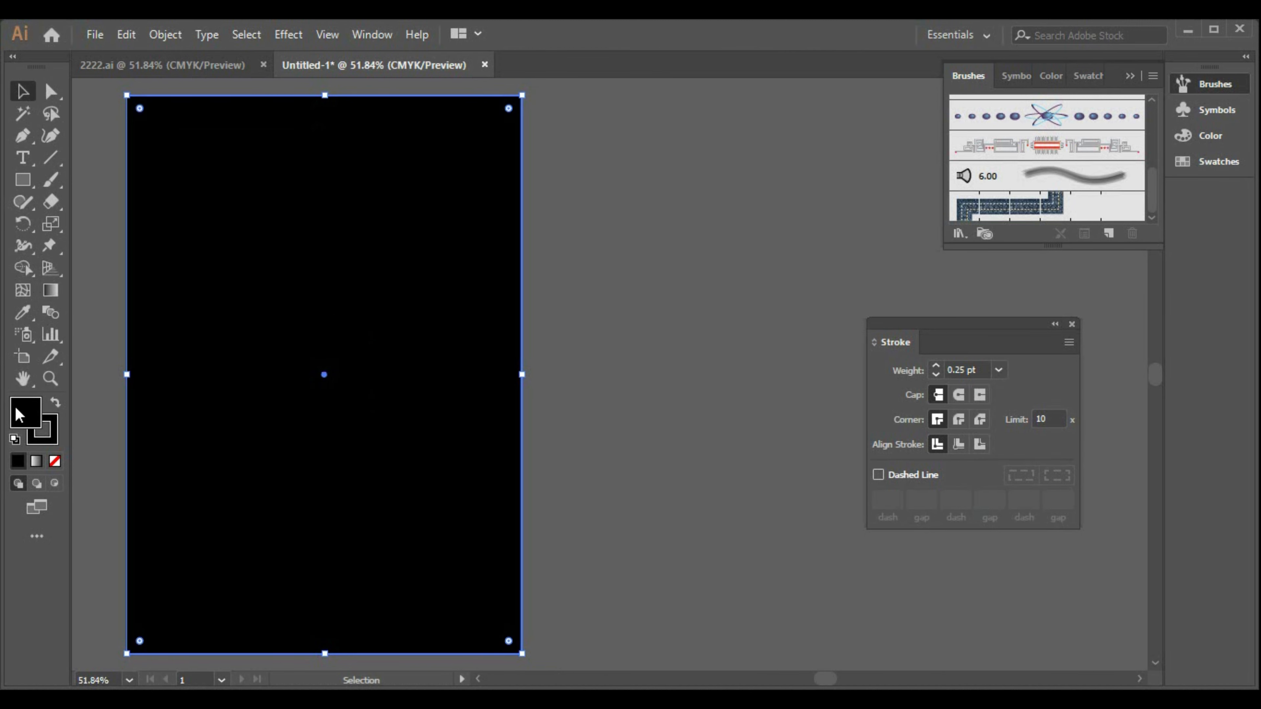
Step: Change the artboard-sized rectangle's fill to a dusty pink
double_click(25, 412)
left_click(746, 144)
left_click(1123, 107)
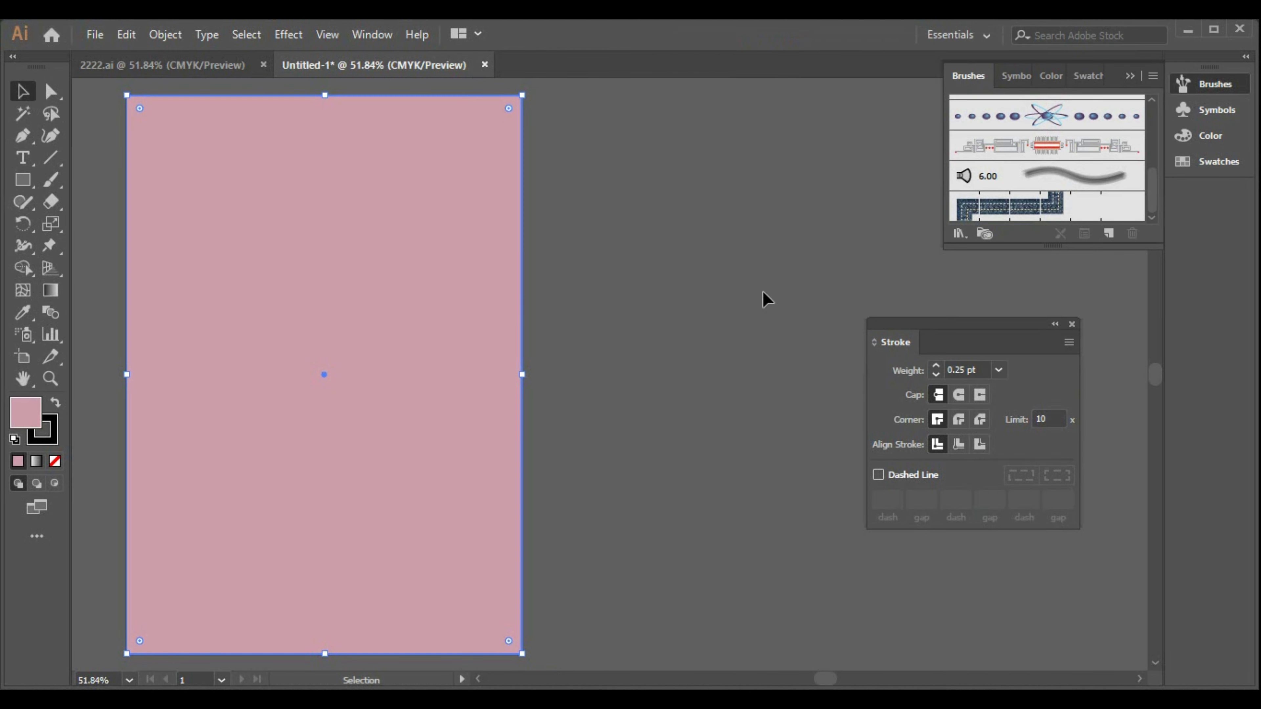
Step: Send the pink rectangle to the back, behind the fashion figure, and deselect it
right_click(419, 367)
mouse_move(539, 602)
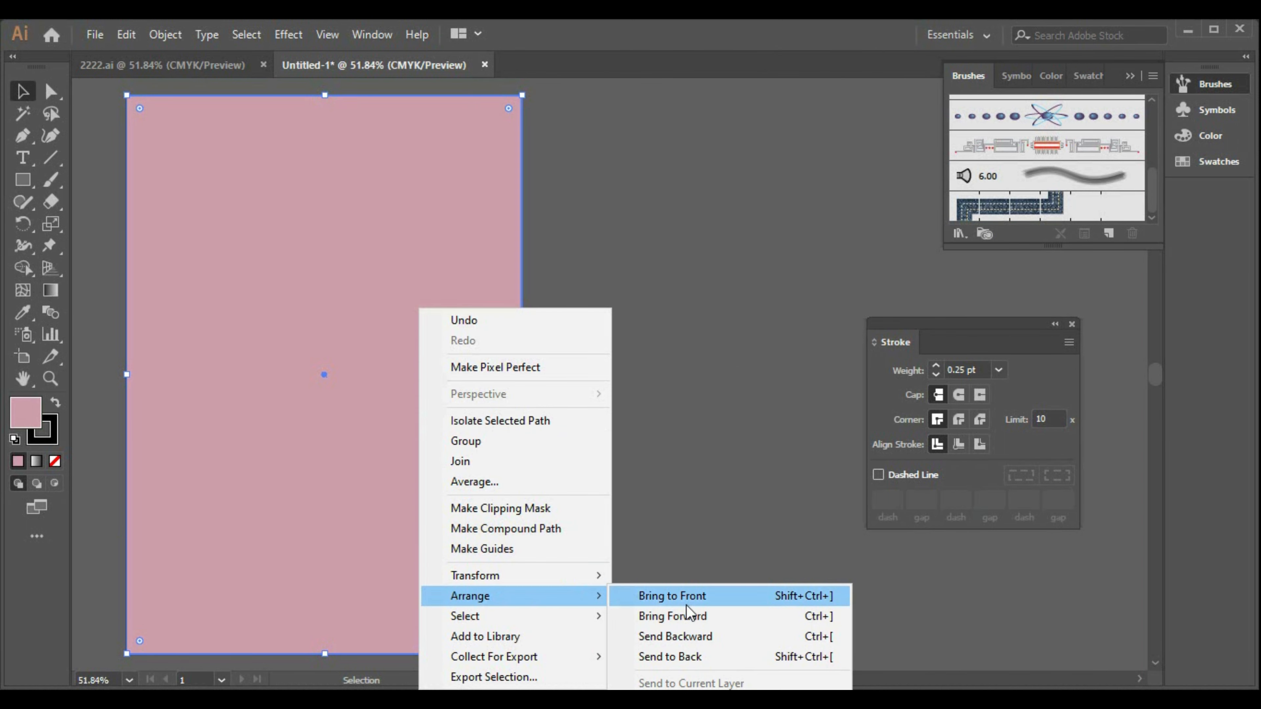
left_click(678, 658)
left_click(691, 596)
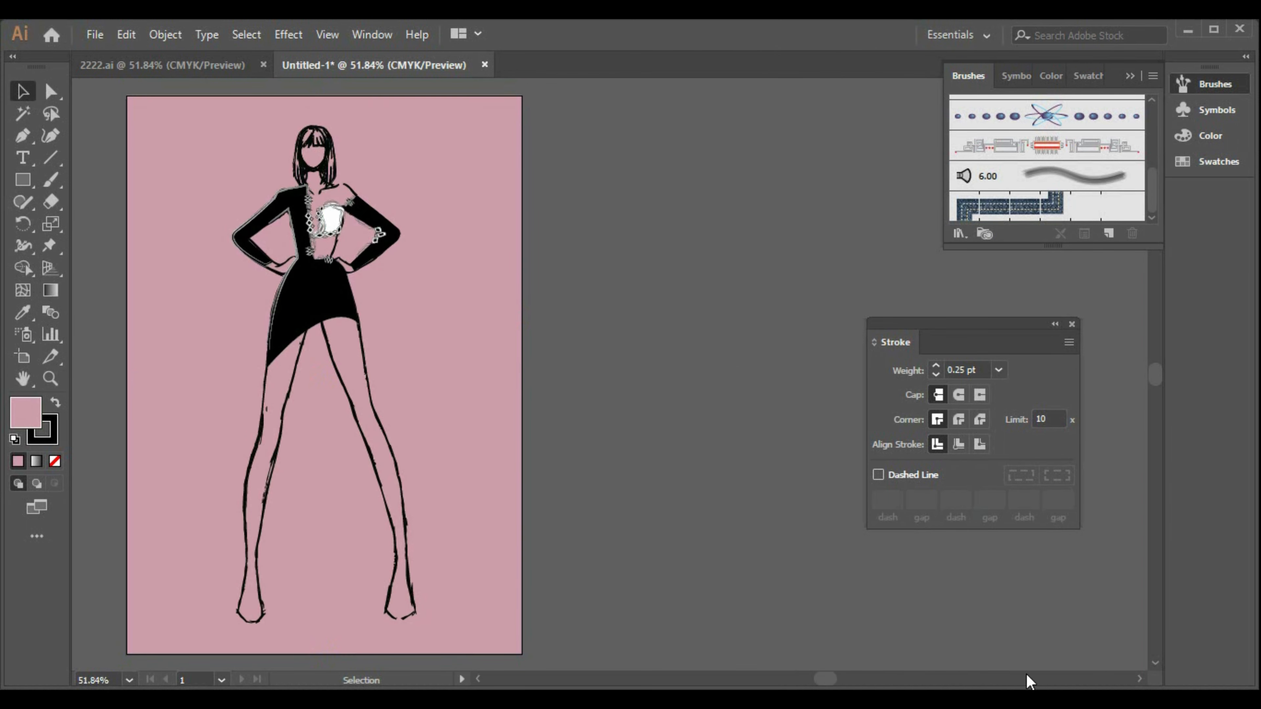
left_click(1140, 680)
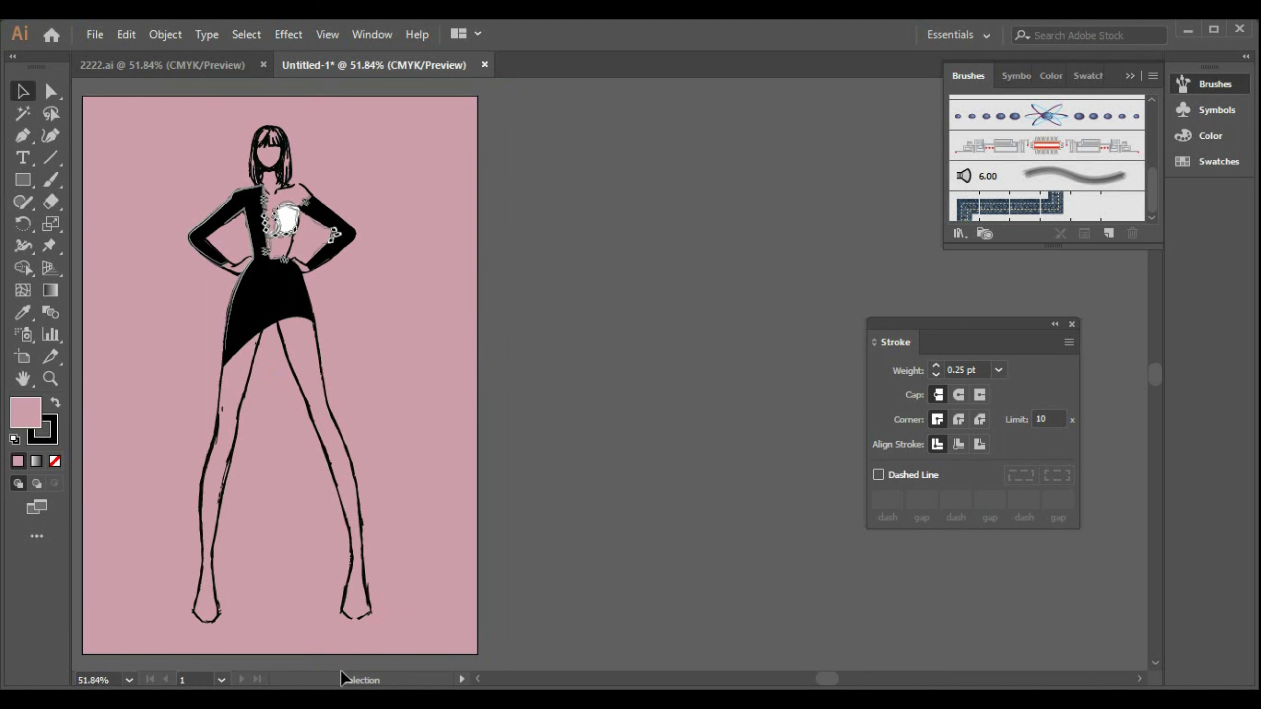
left_click(477, 680)
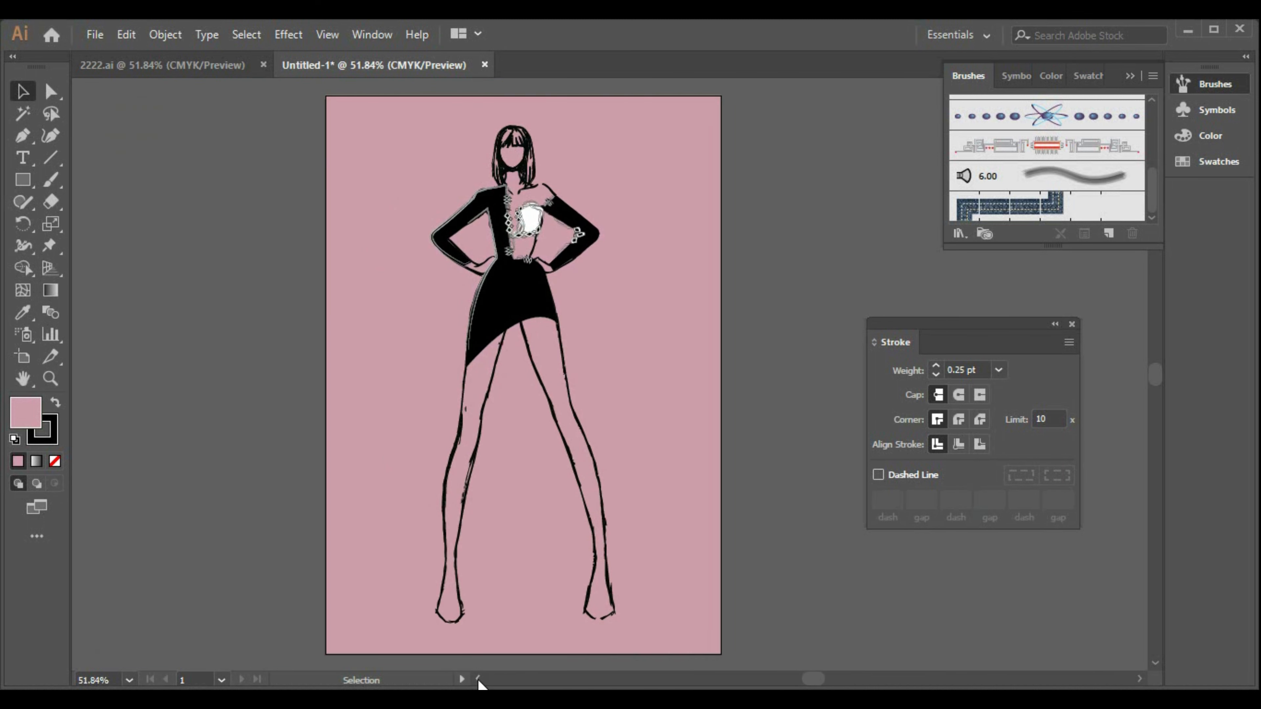